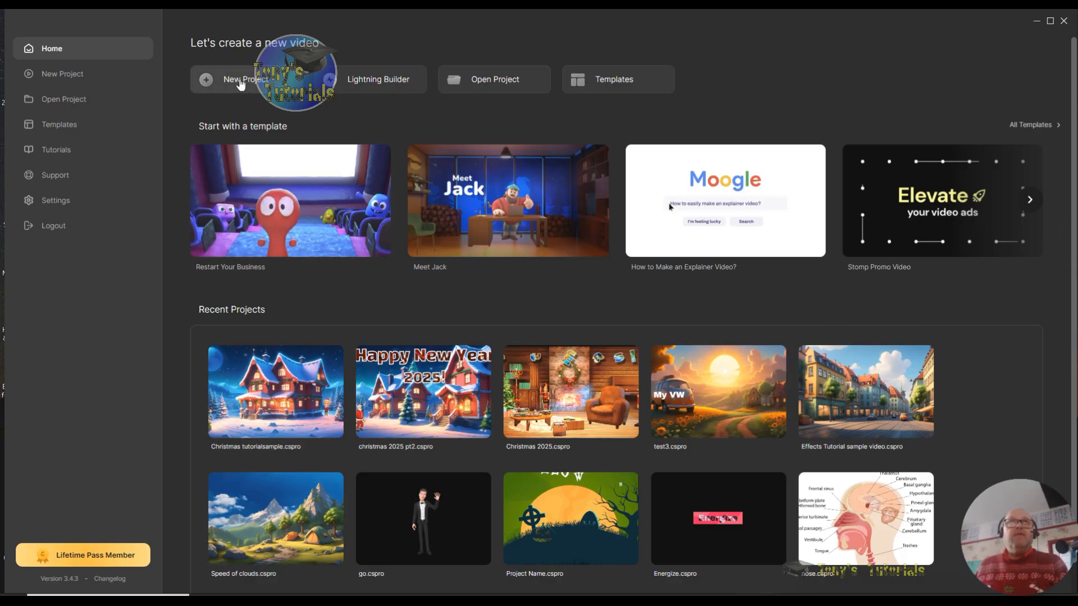
- Create a new project, search the backgrounds for "Christmas", and place the Christmas House background on the canvas
click(240, 84)
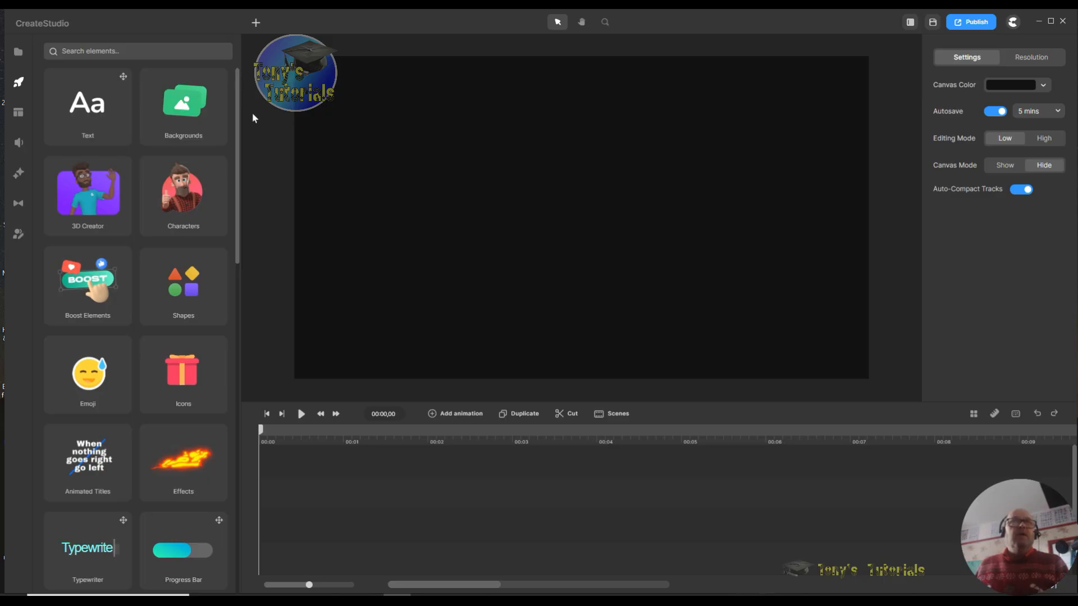
click(190, 110)
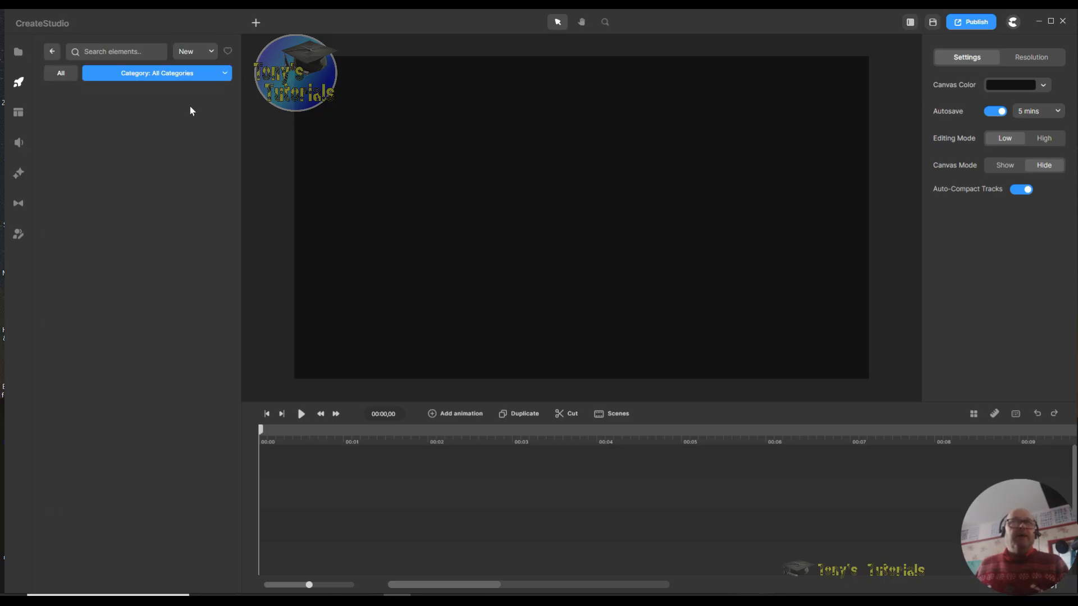
click(136, 51)
text(chr)
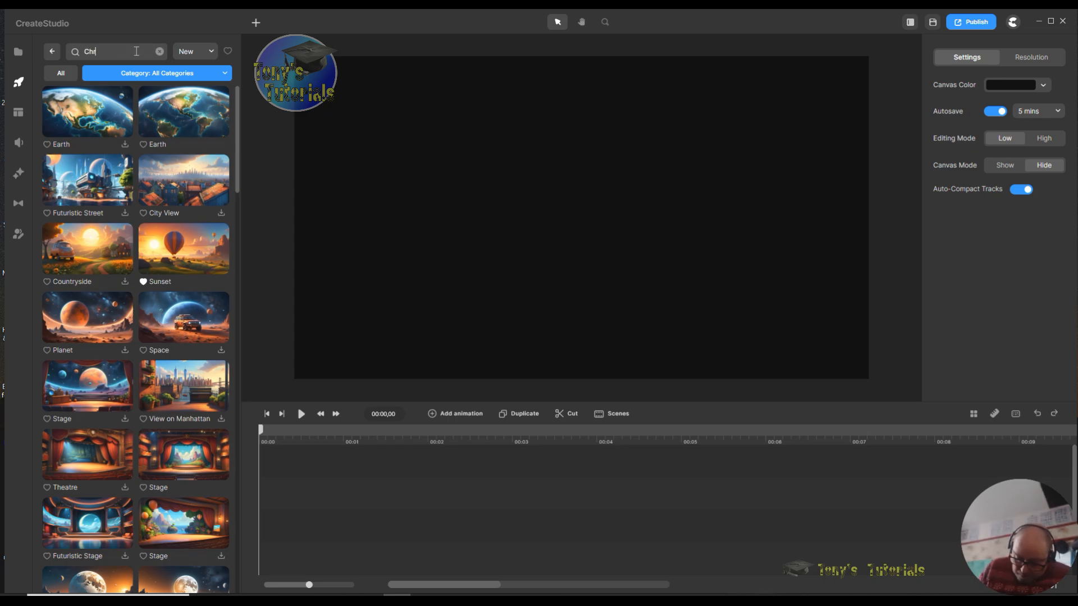
text(istmas)
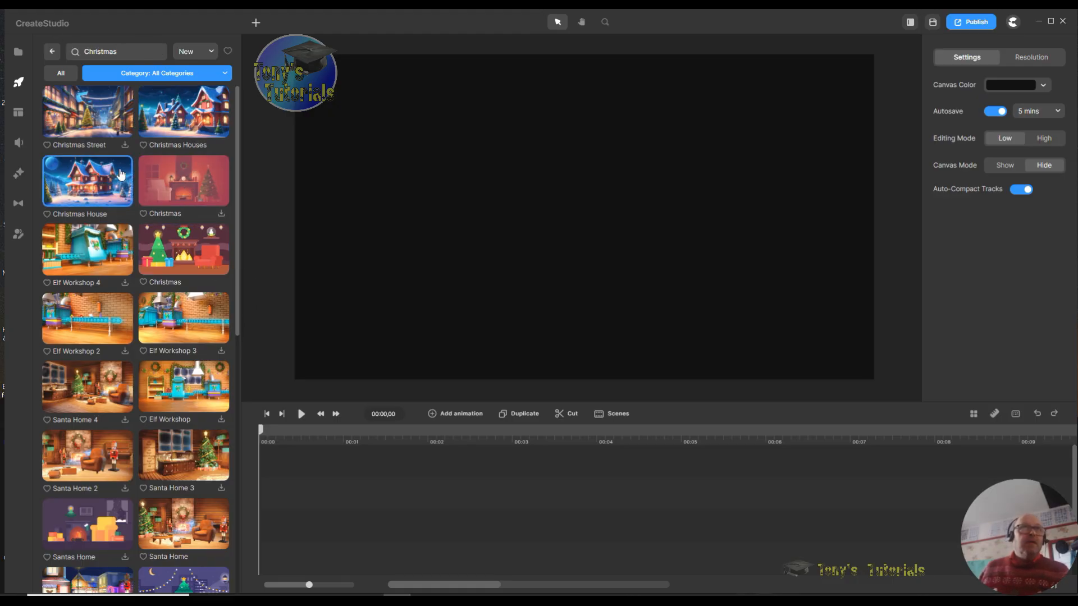
drag(94, 192, 533, 239)
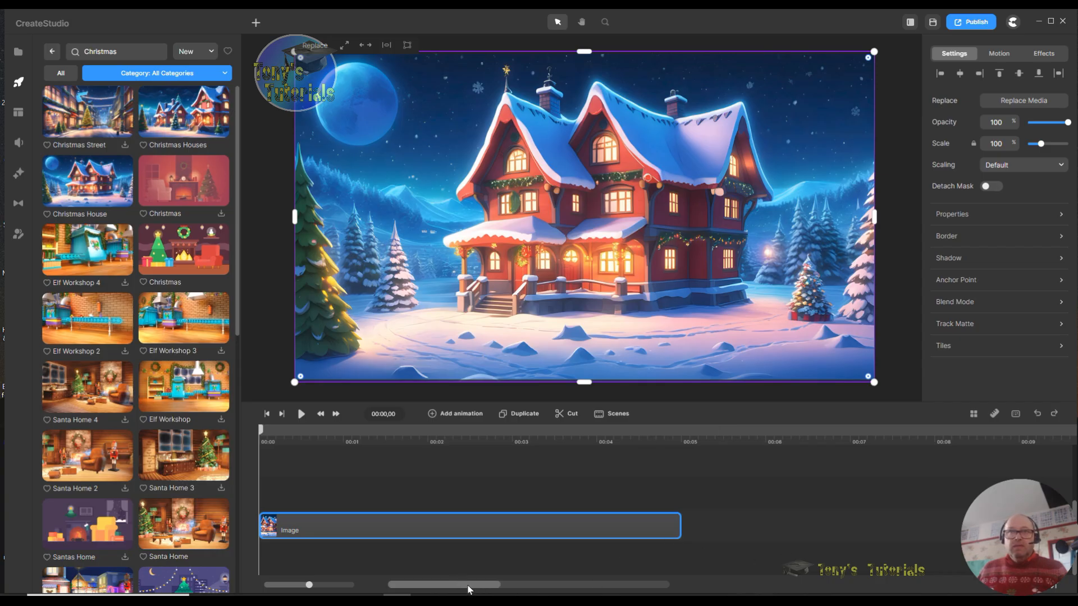
- Extend the Christmas House image on the timeline to about 30 seconds
drag(311, 586, 275, 587)
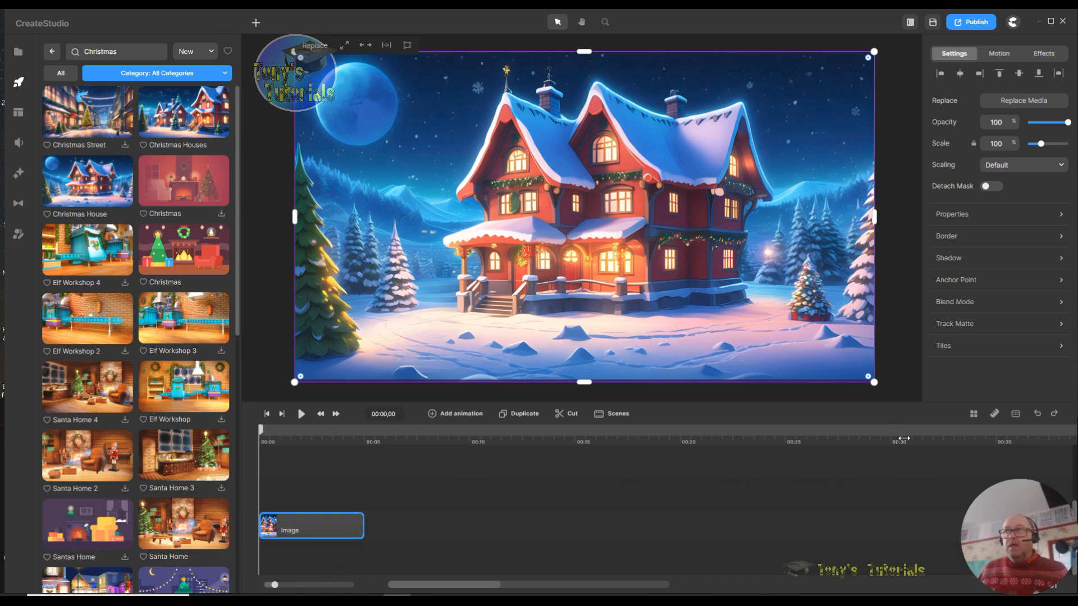
drag(358, 523, 896, 522)
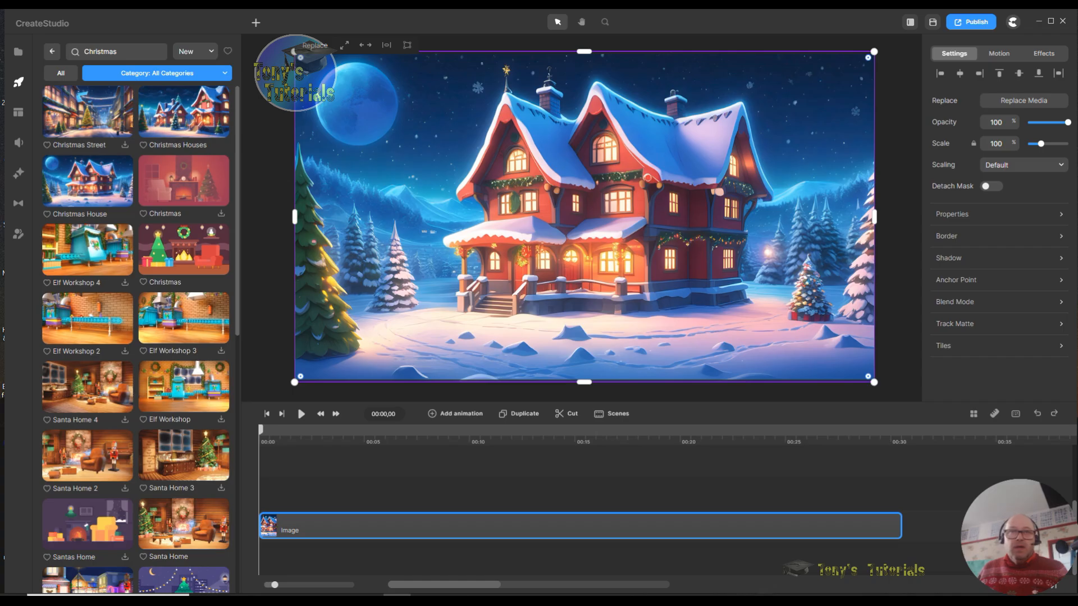
drag(272, 585, 312, 589)
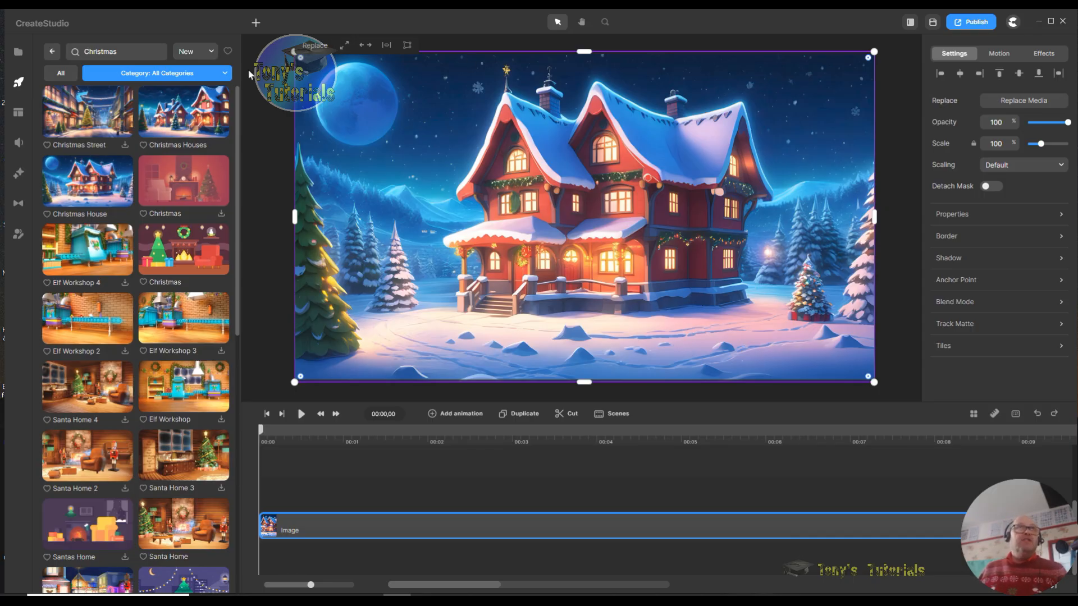
- Add the 3D girl character in the Santa hat and shrink her to stand between the house and the small decorated tree
click(53, 53)
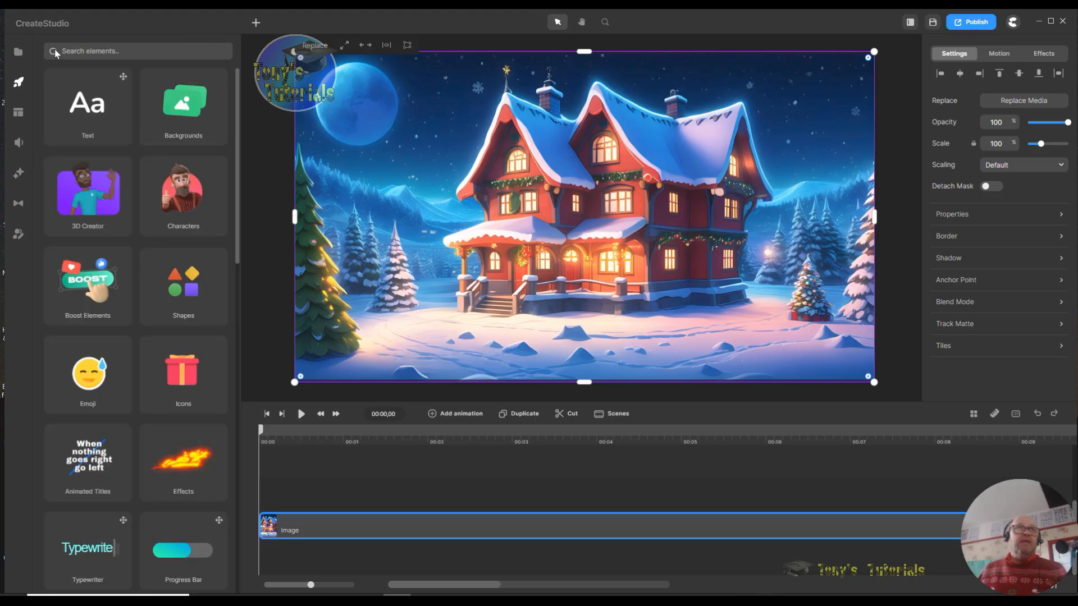
click(80, 211)
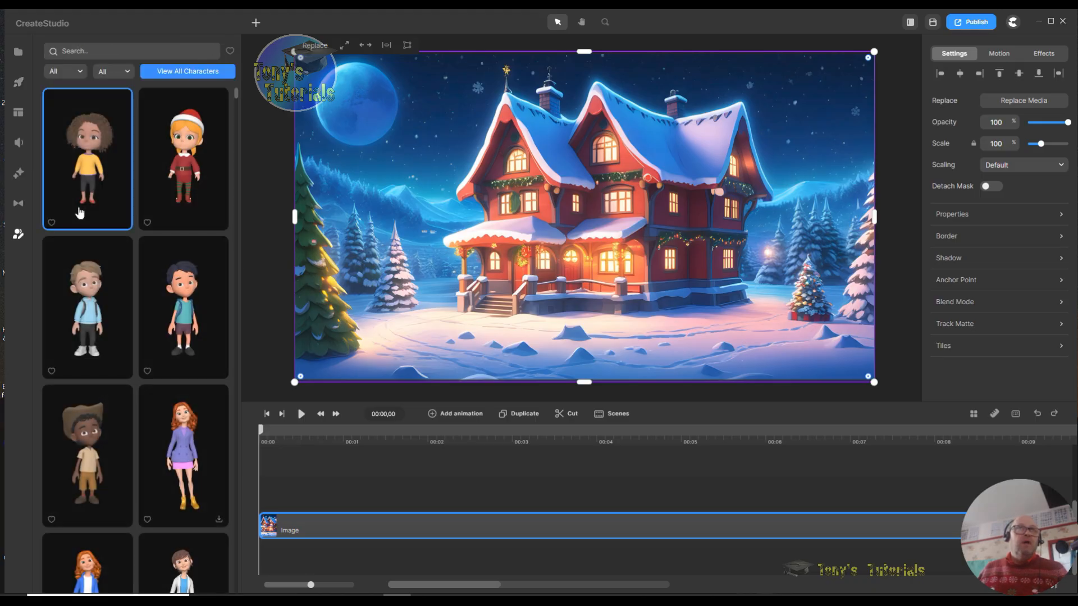
drag(187, 150, 726, 209)
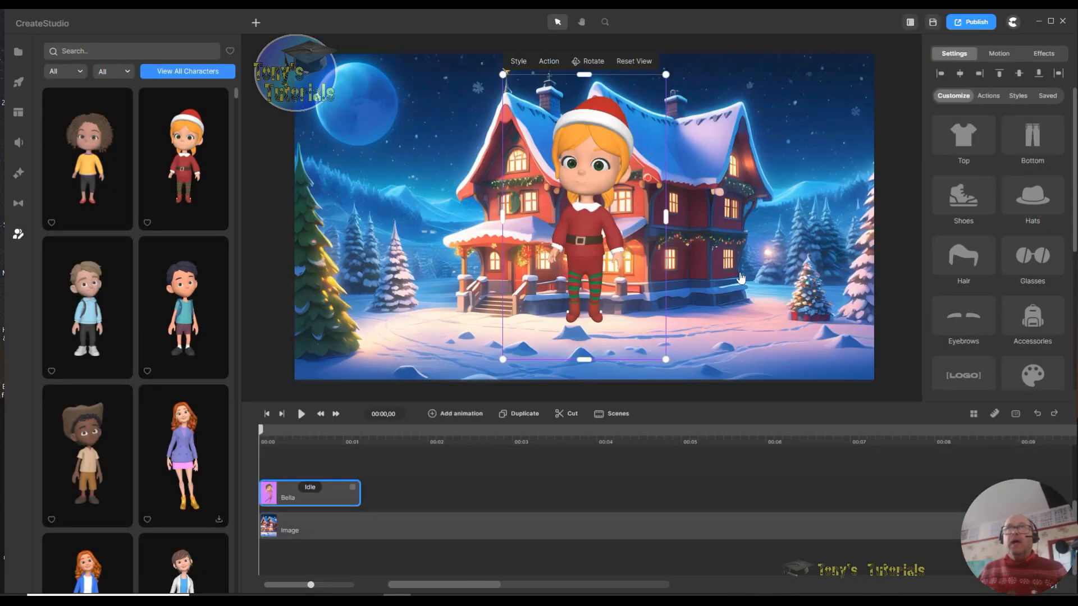
drag(603, 244, 723, 238)
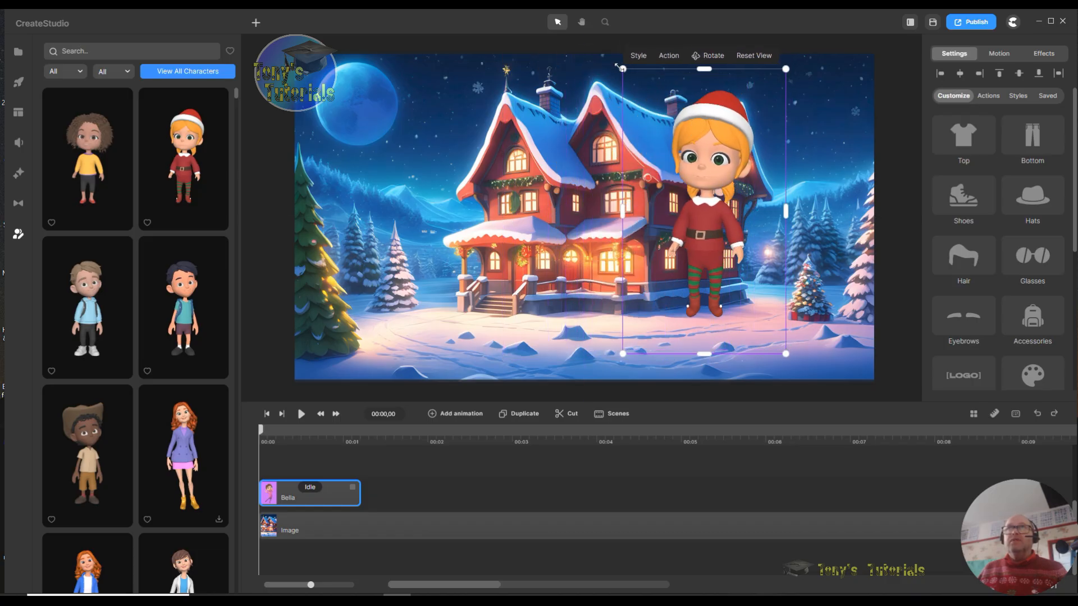
drag(619, 67, 764, 262)
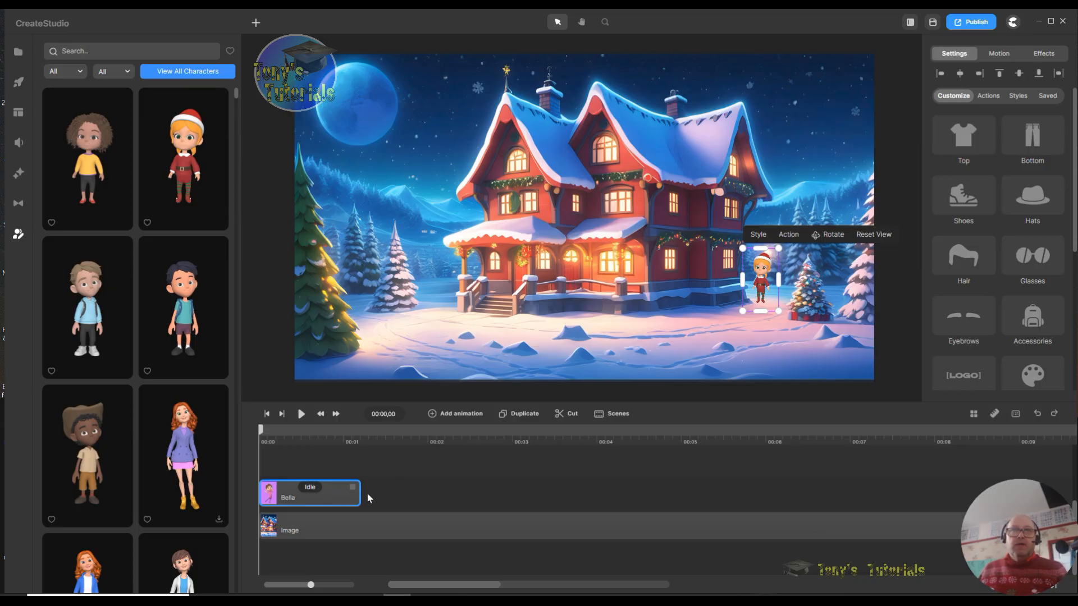
- Extend the character's Idle action to about 3 seconds and set its facial expression to Happy
click(316, 493)
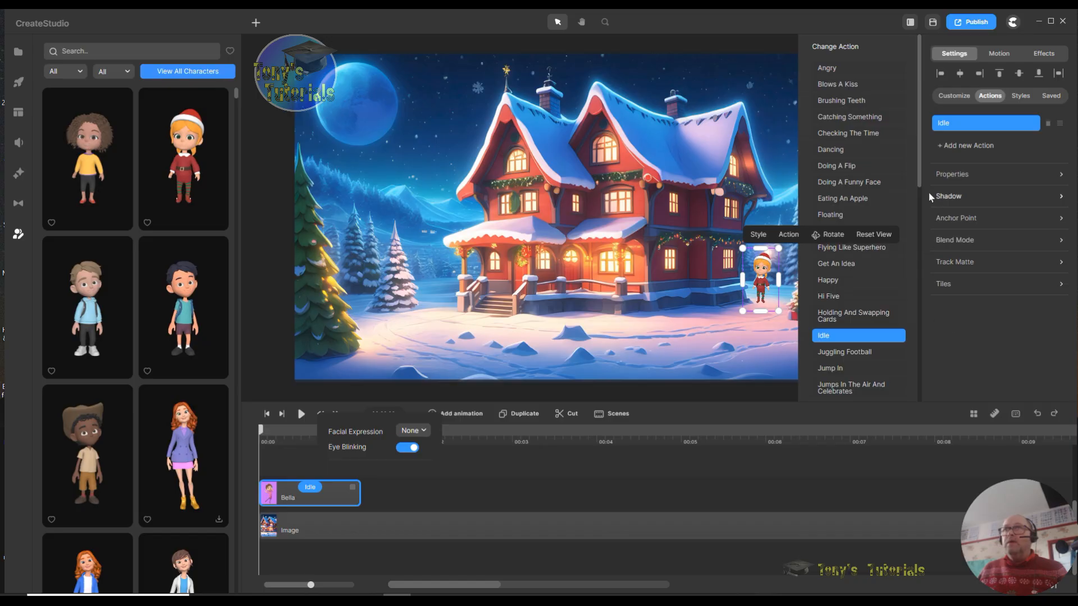
drag(353, 484, 502, 494)
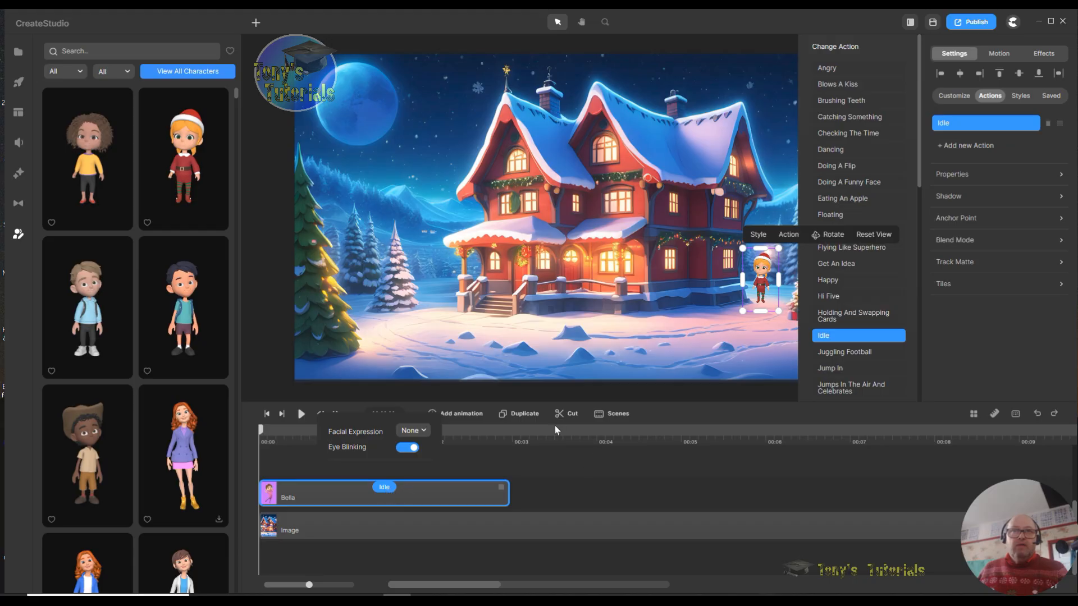
click(527, 458)
click(391, 489)
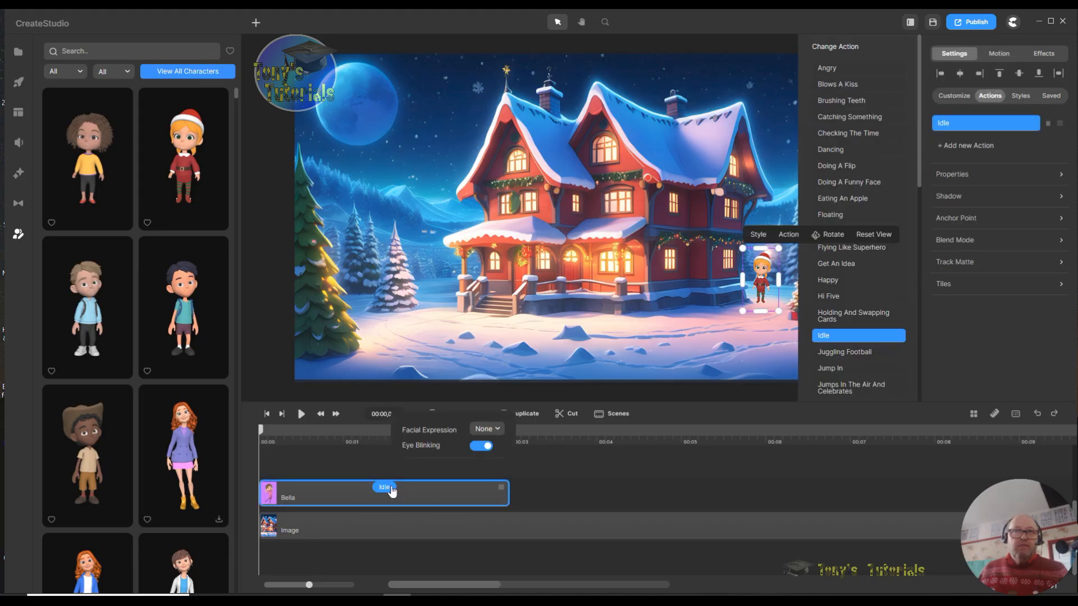
click(494, 430)
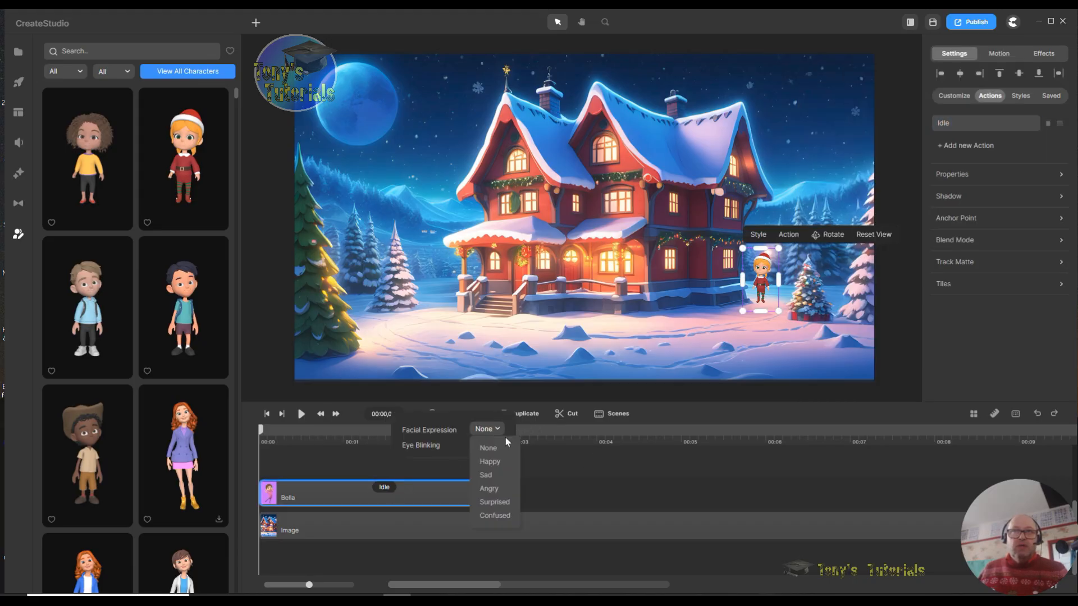
click(497, 472)
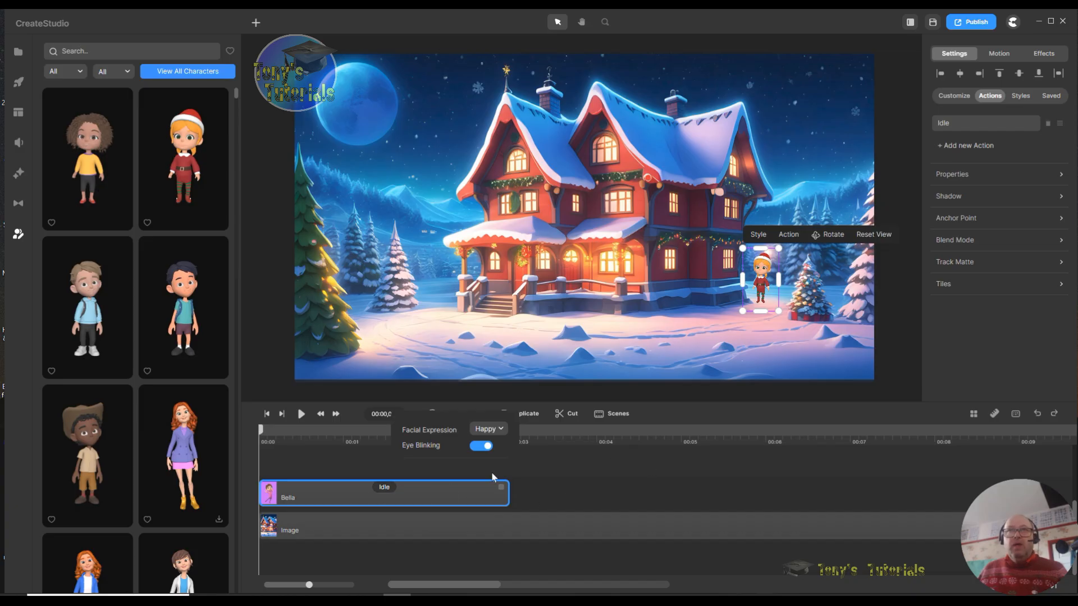
click(579, 463)
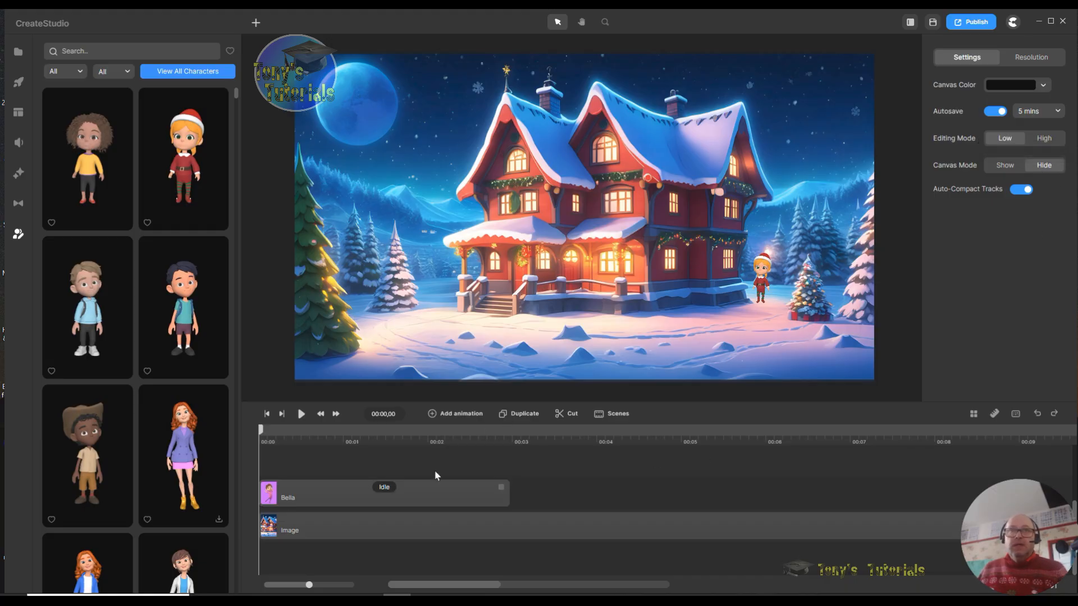
- Add a Walking action and a Wave action after the character's Idle action
click(445, 494)
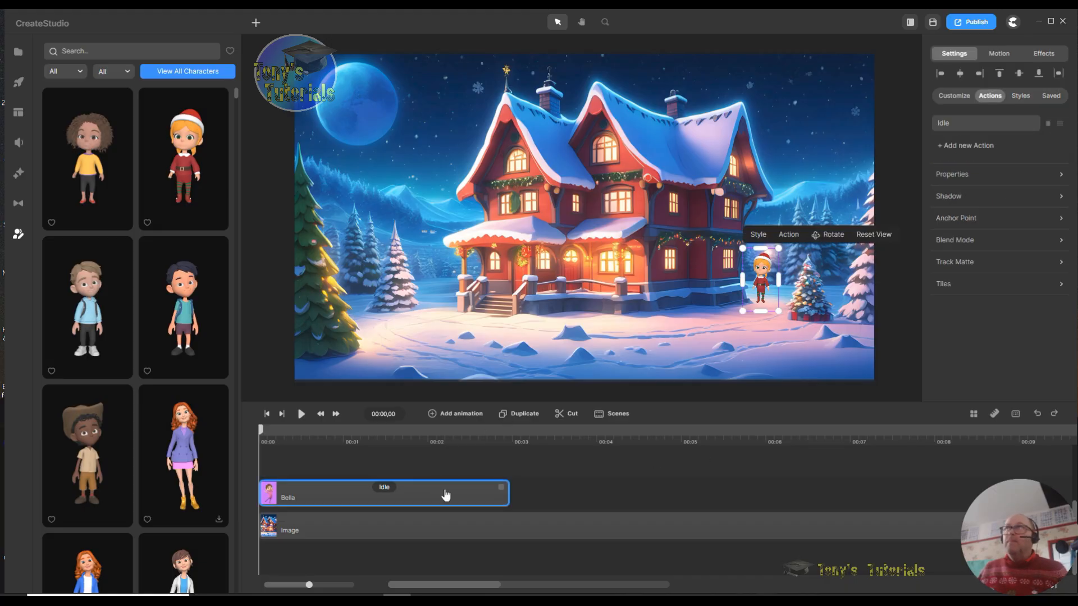
click(968, 148)
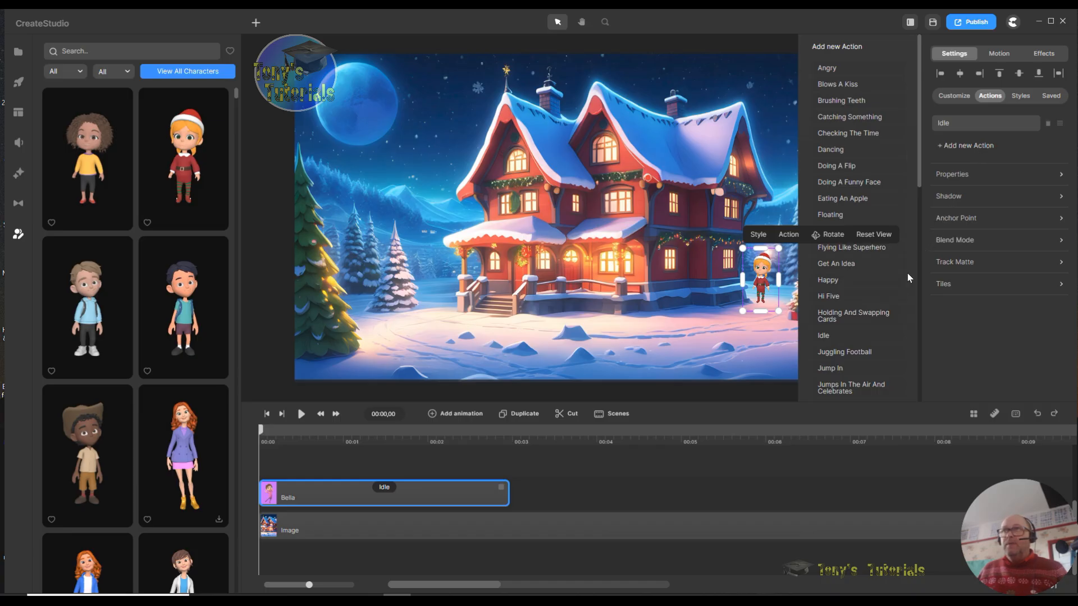
scroll(893, 292, down, 10)
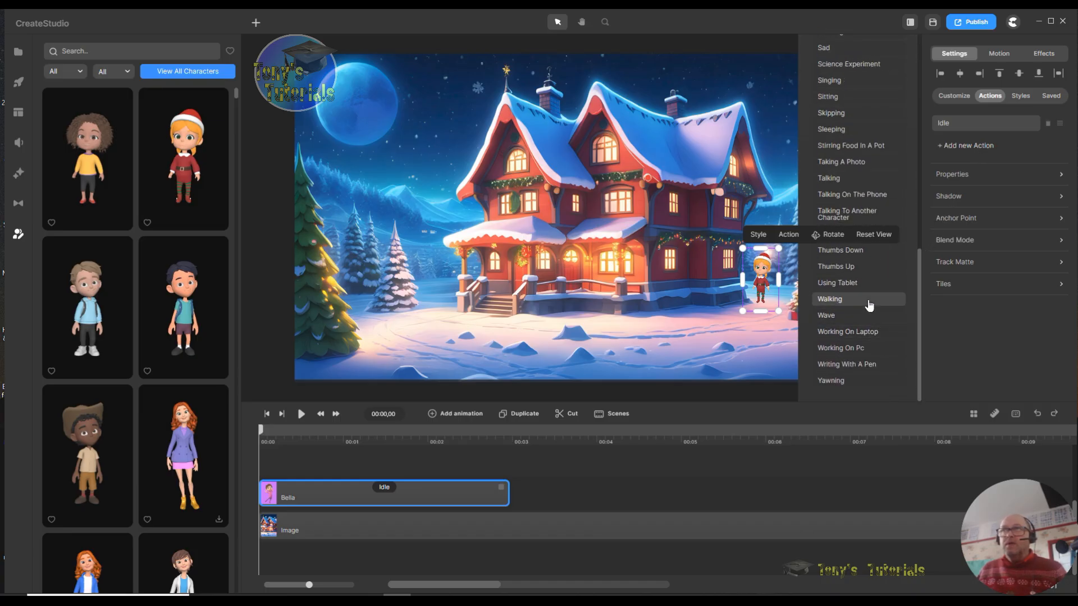
click(869, 303)
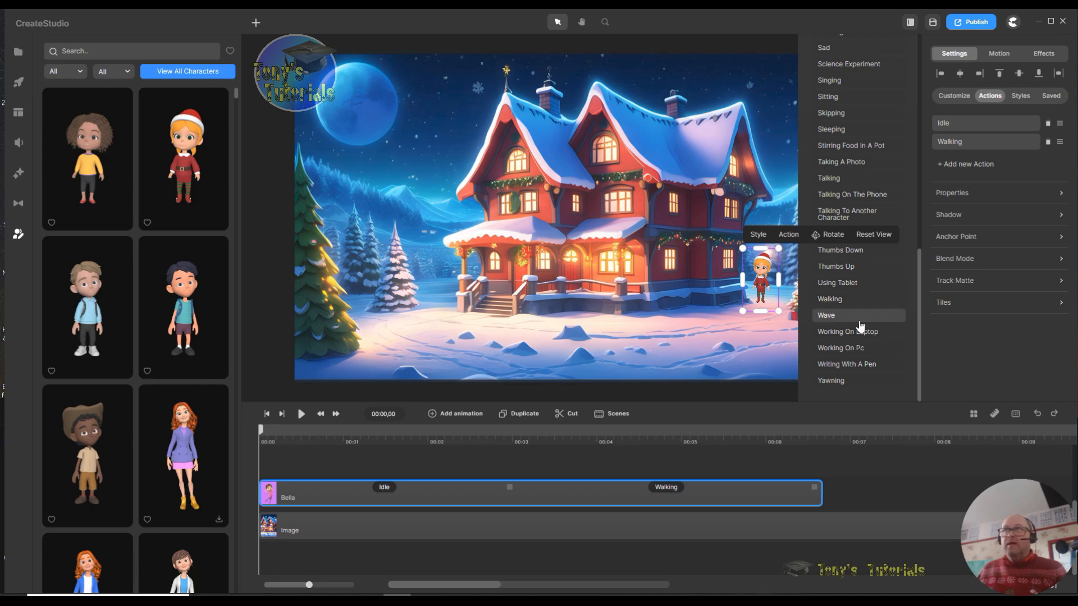
click(987, 172)
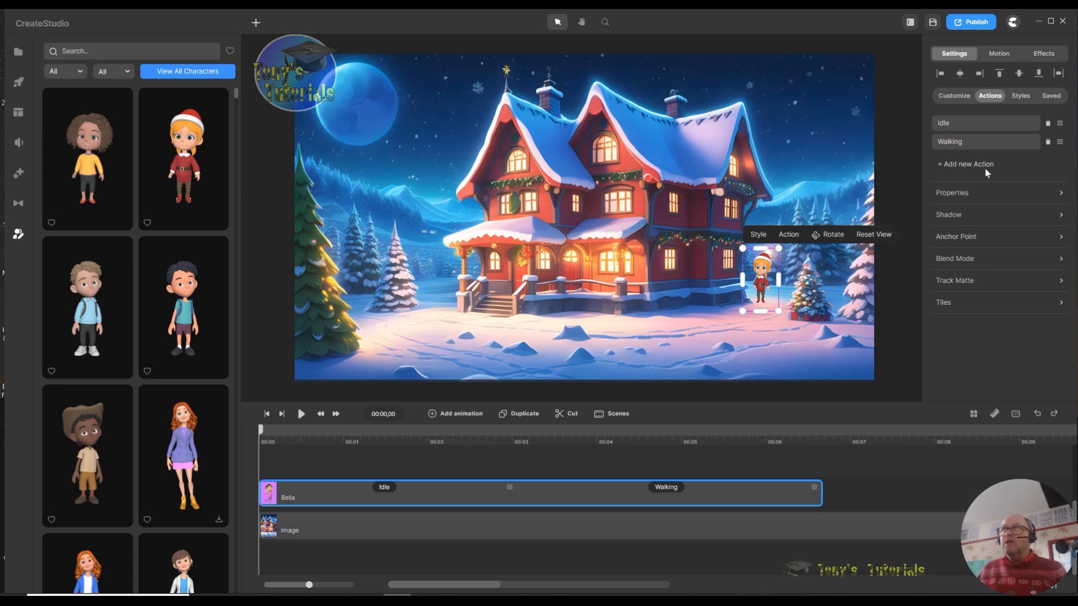
click(953, 171)
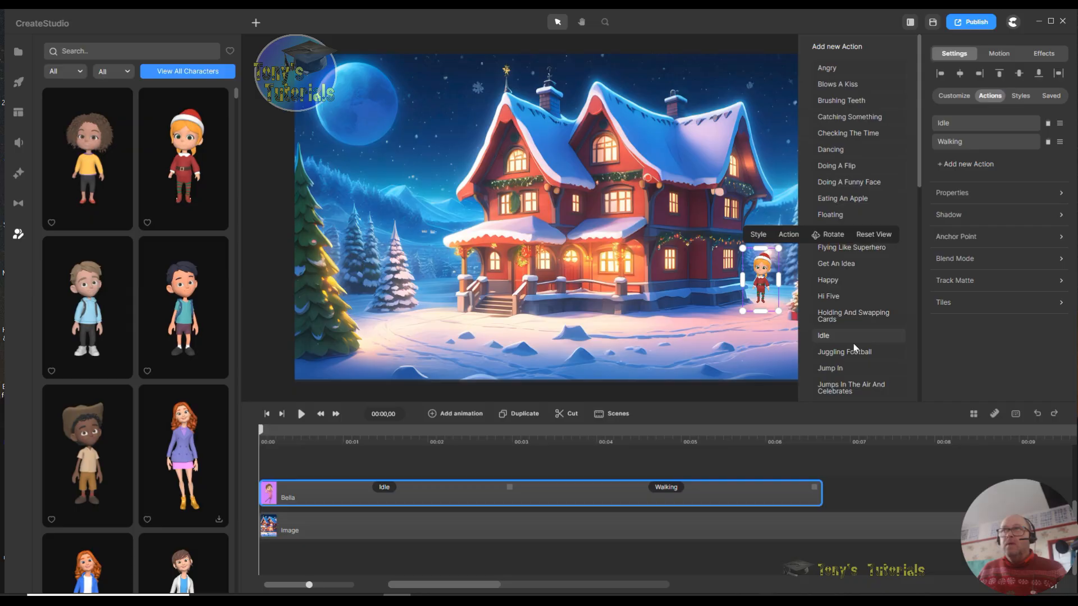
scroll(857, 283, down, 10)
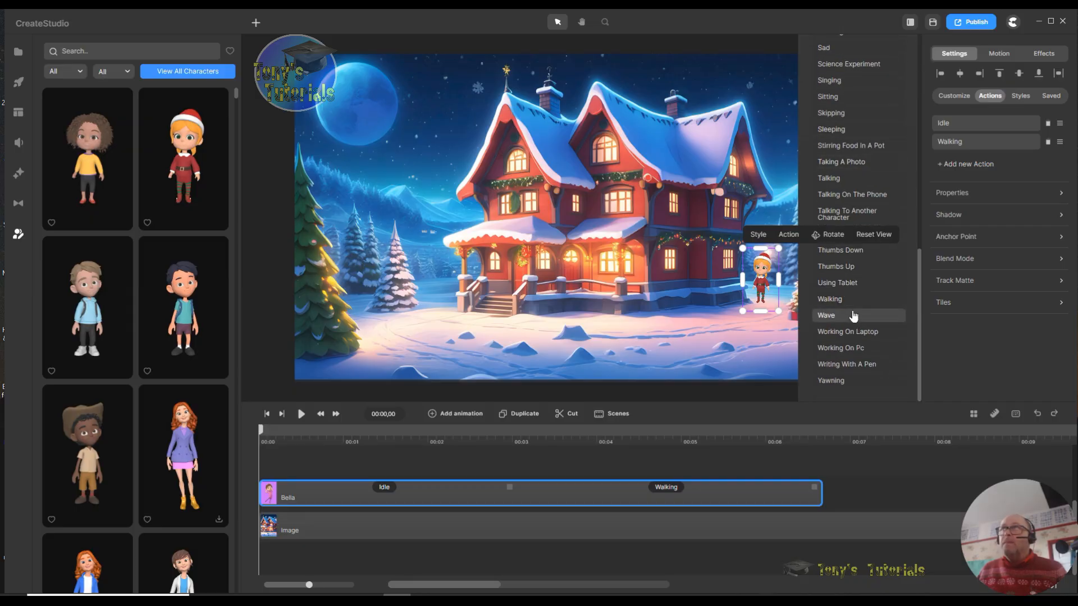
click(854, 314)
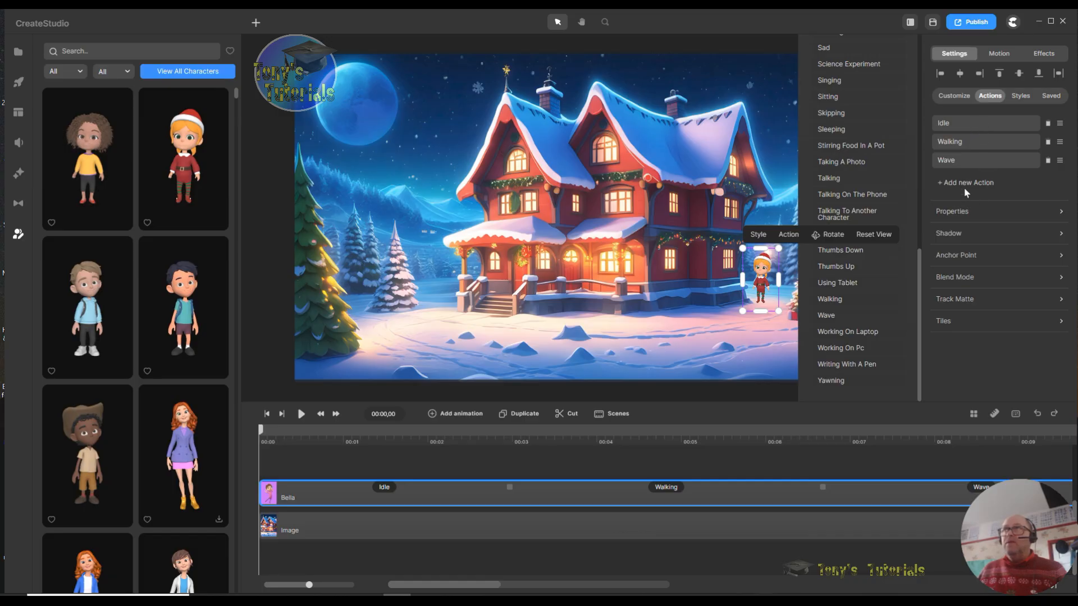
- Add a second Idle action and a second Walking action after the character's Wave action
drag(441, 588, 466, 592)
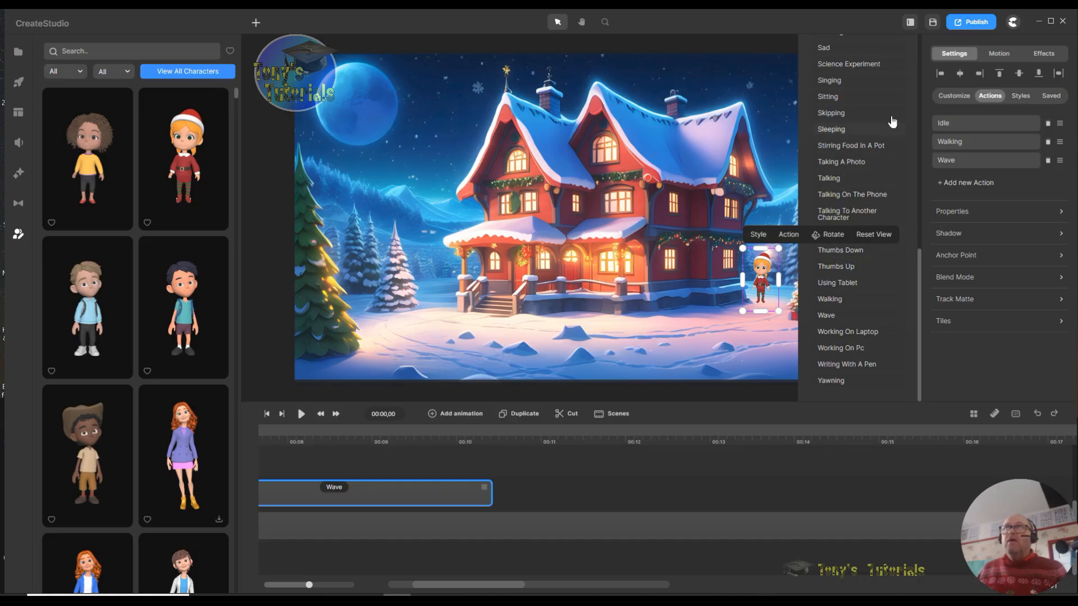
click(920, 262)
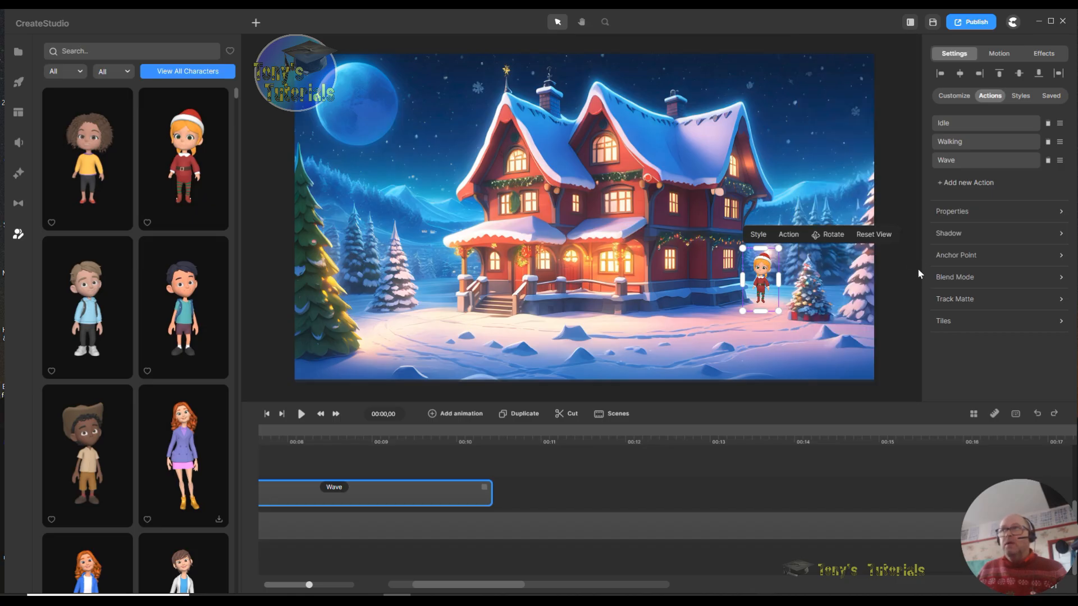
click(961, 184)
scroll(898, 269, down, 8)
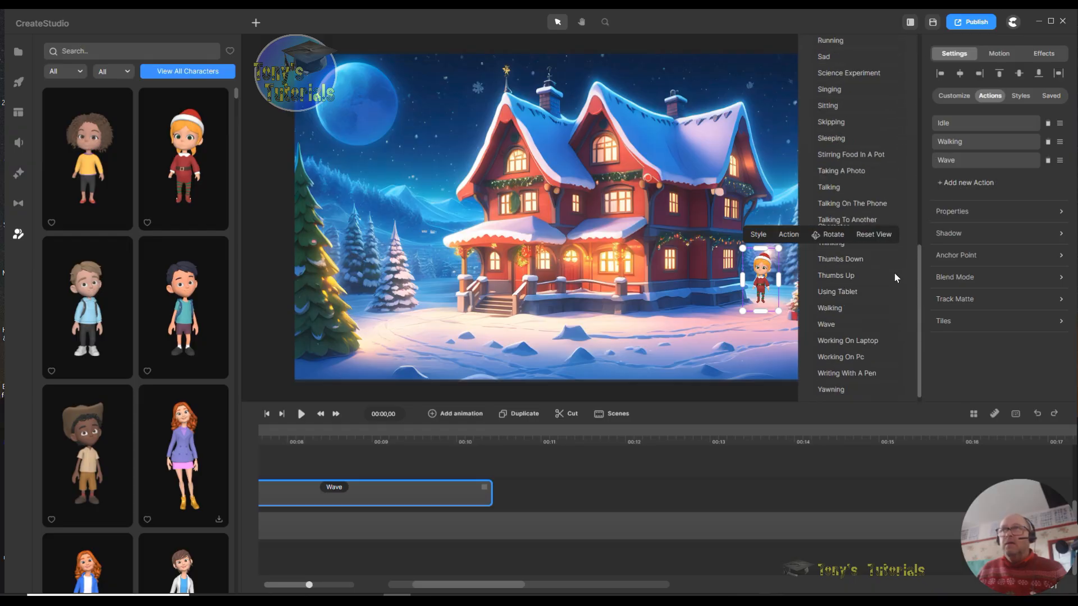
scroll(895, 275, up, 5)
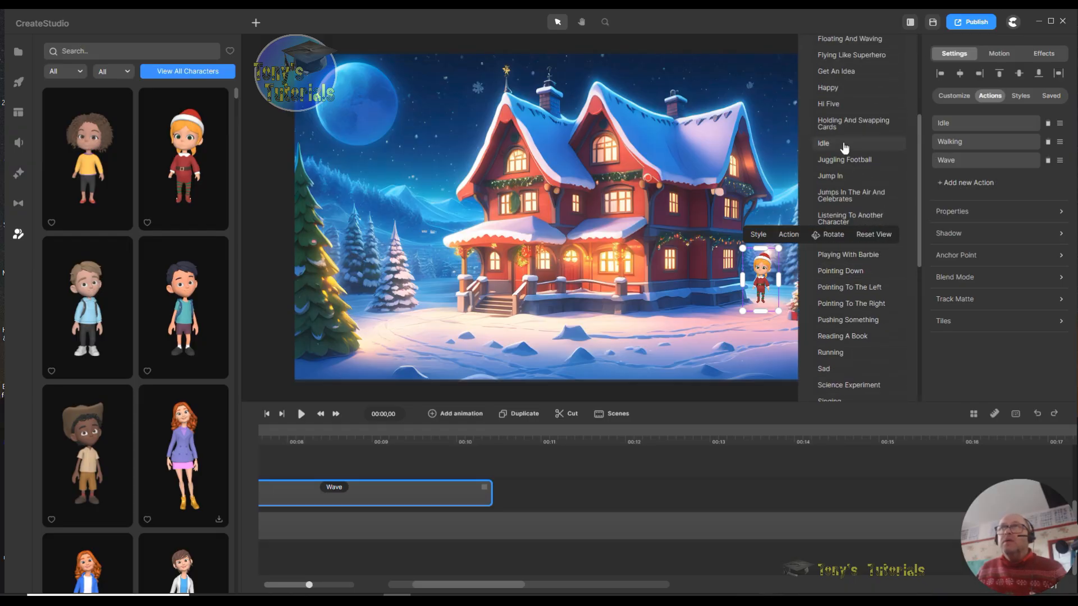
click(824, 144)
scroll(860, 273, down, 6)
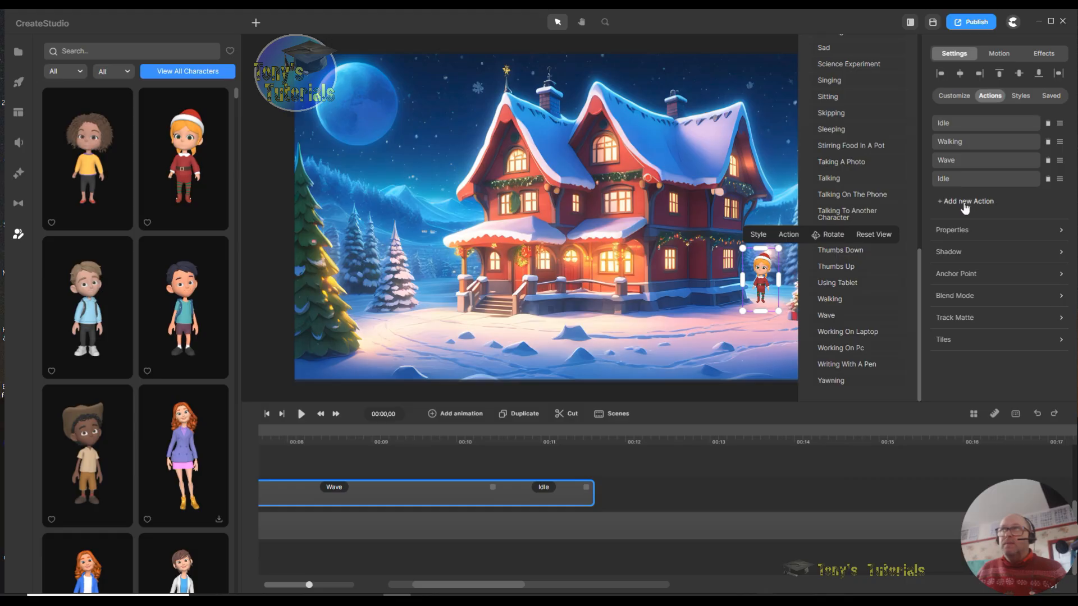
click(847, 301)
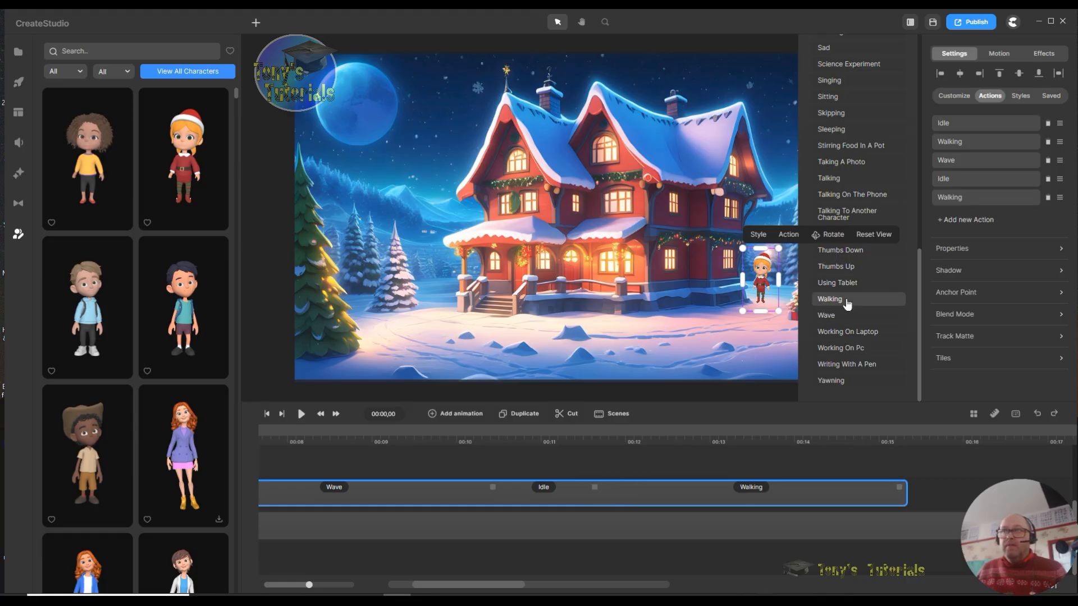
- Extend the character's second Idle action so that it ends at about the 13-second mark
drag(595, 488, 730, 493)
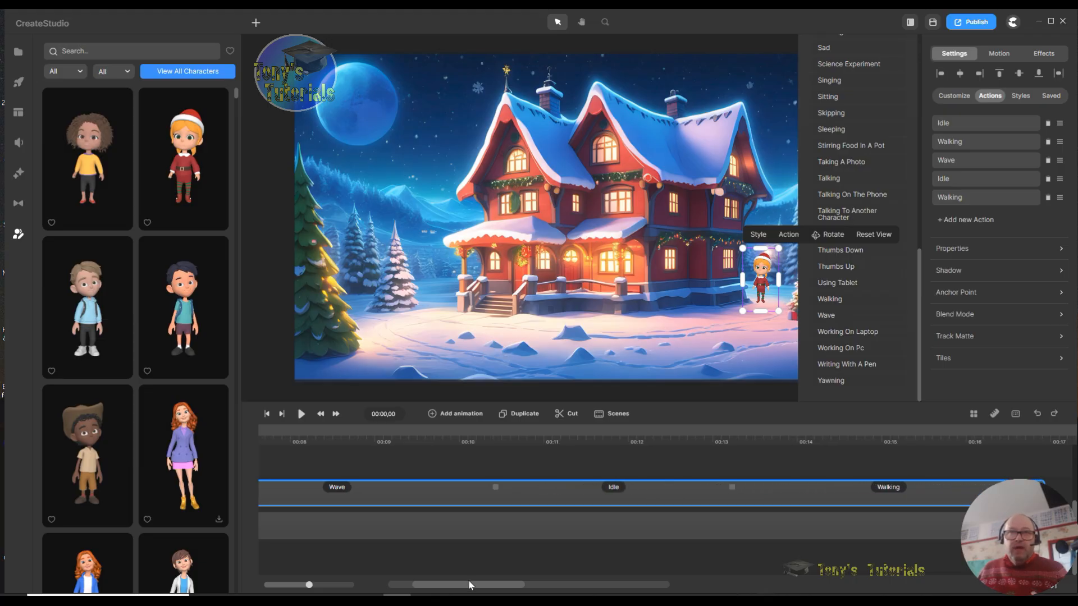
drag(484, 587, 498, 590)
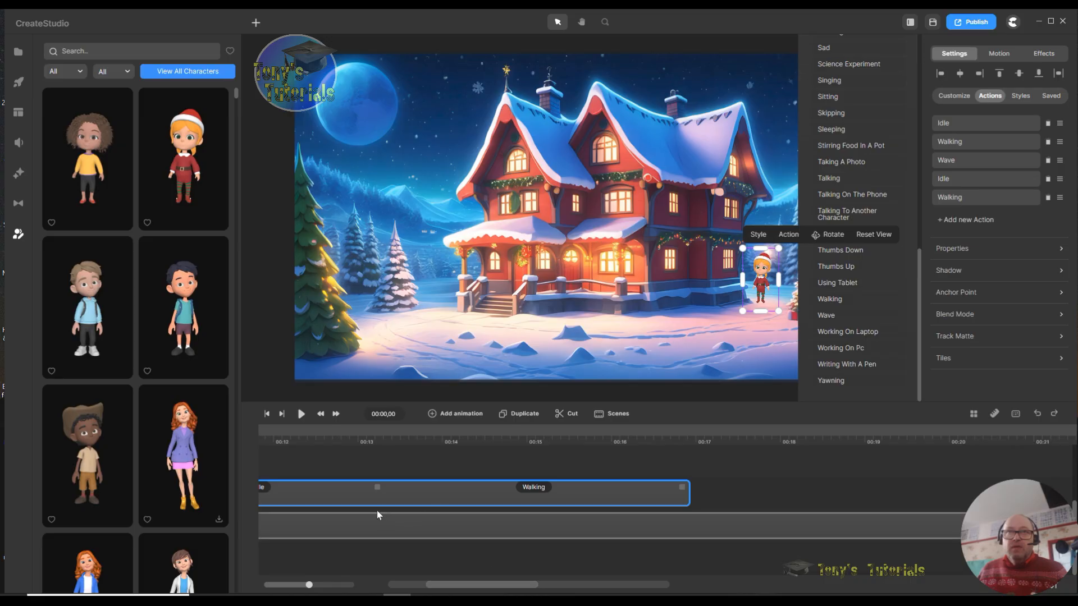
- Extend the character's second Idle action so that it ends at about the 23-second mark
drag(380, 489, 599, 489)
mouse_move(520, 587)
mouse_down()
mouse_move(555, 585)
mouse_move(518, 584)
mouse_up()
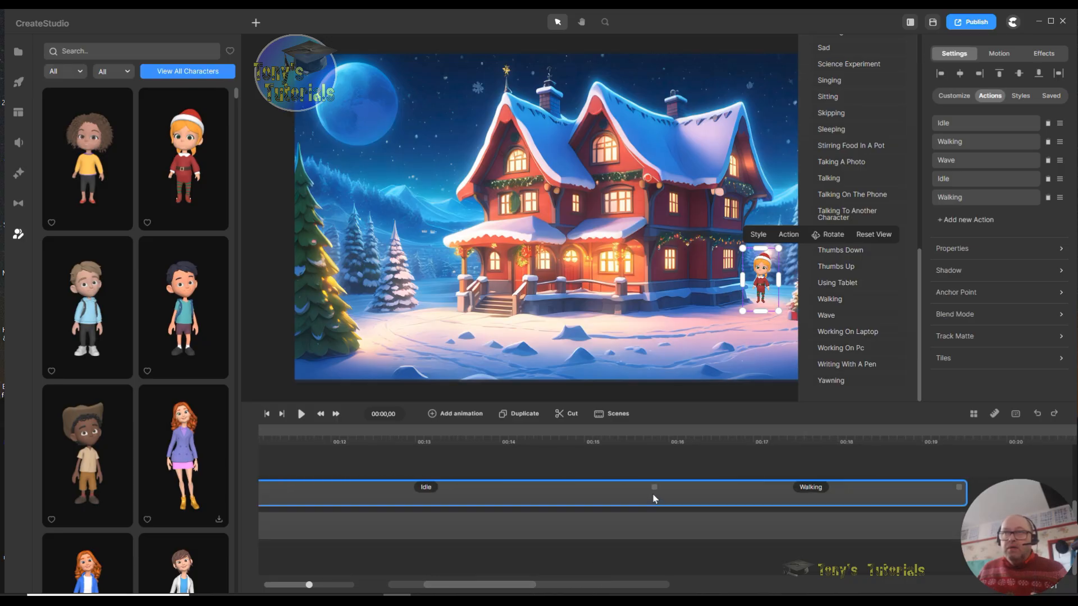
drag(655, 489, 854, 488)
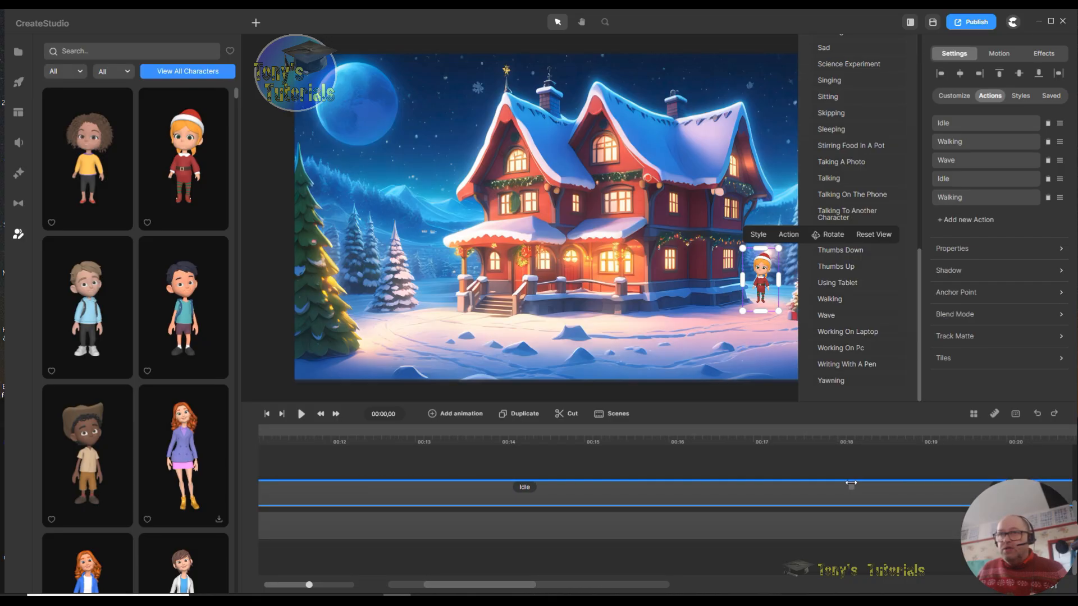
drag(527, 585, 555, 582)
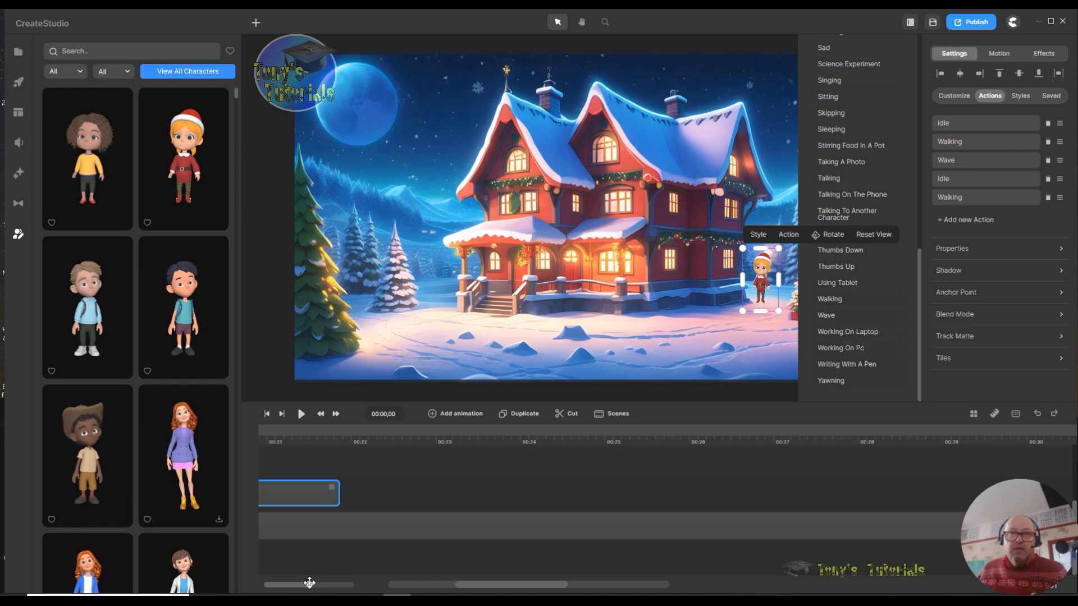
drag(309, 584, 273, 584)
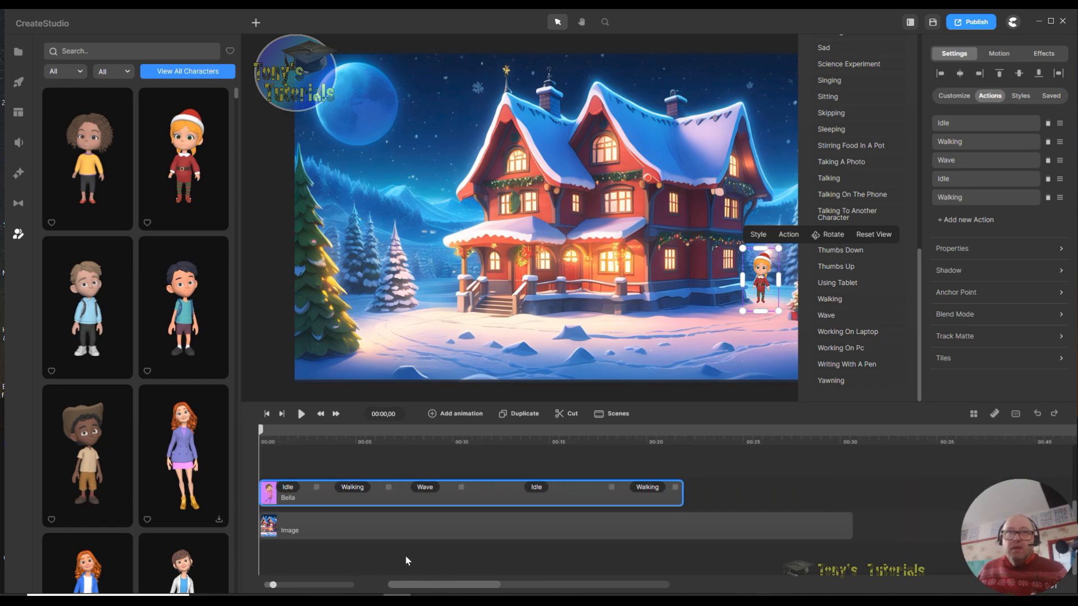
drag(609, 488, 706, 489)
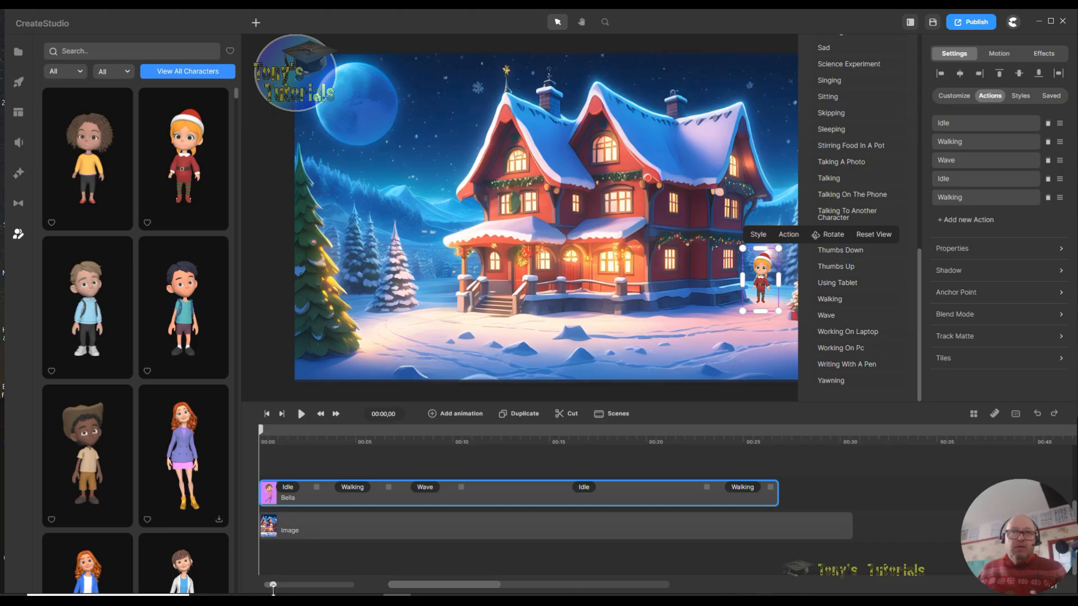
- Play back the scene from the start to review the character's full action sequence
drag(275, 583, 309, 585)
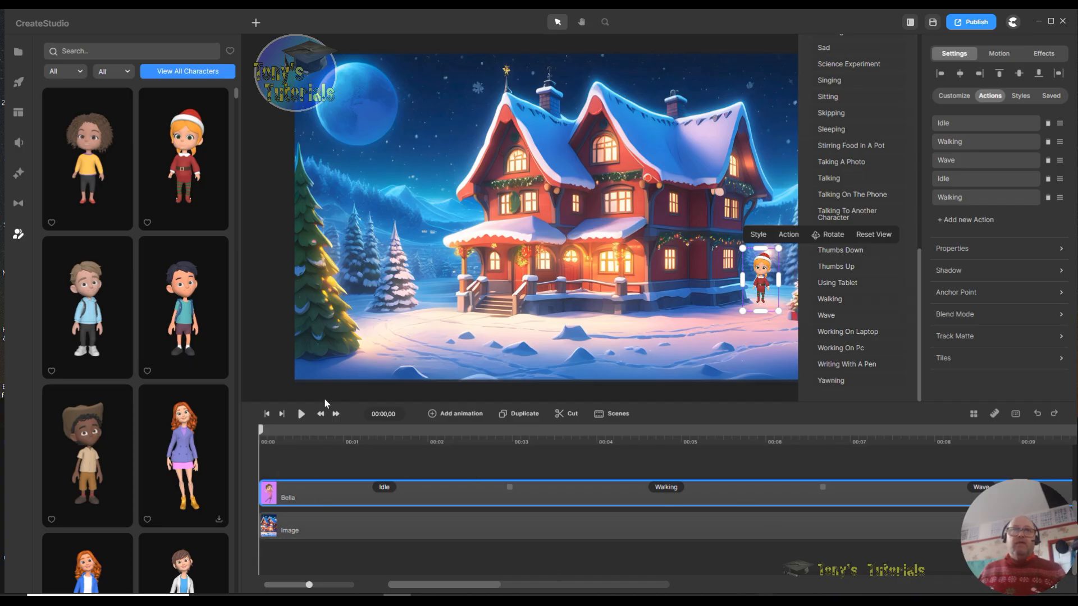
click(302, 414)
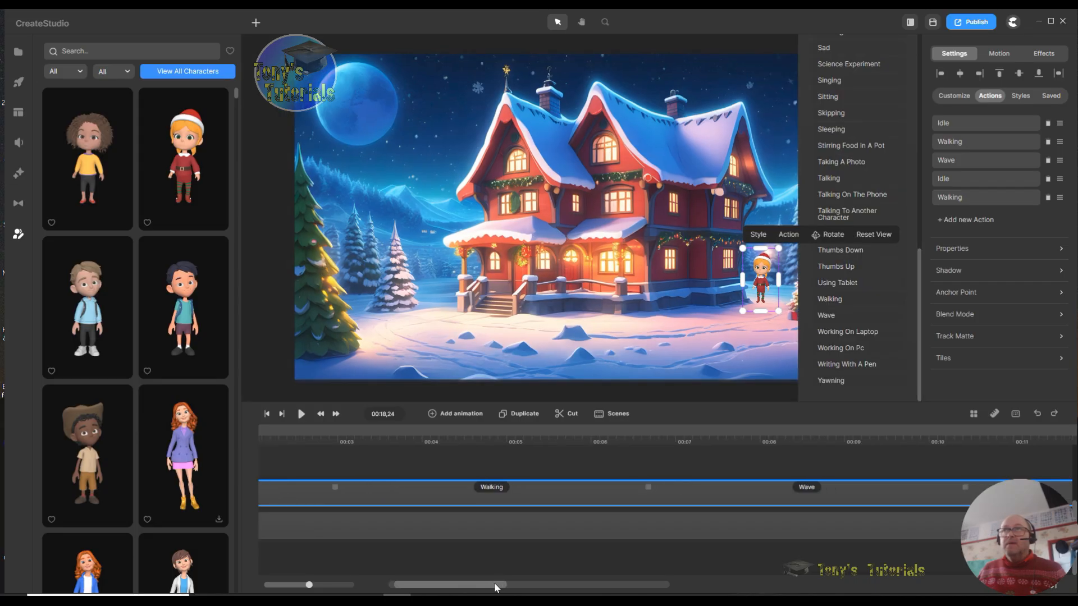
drag(503, 585, 545, 587)
click(301, 413)
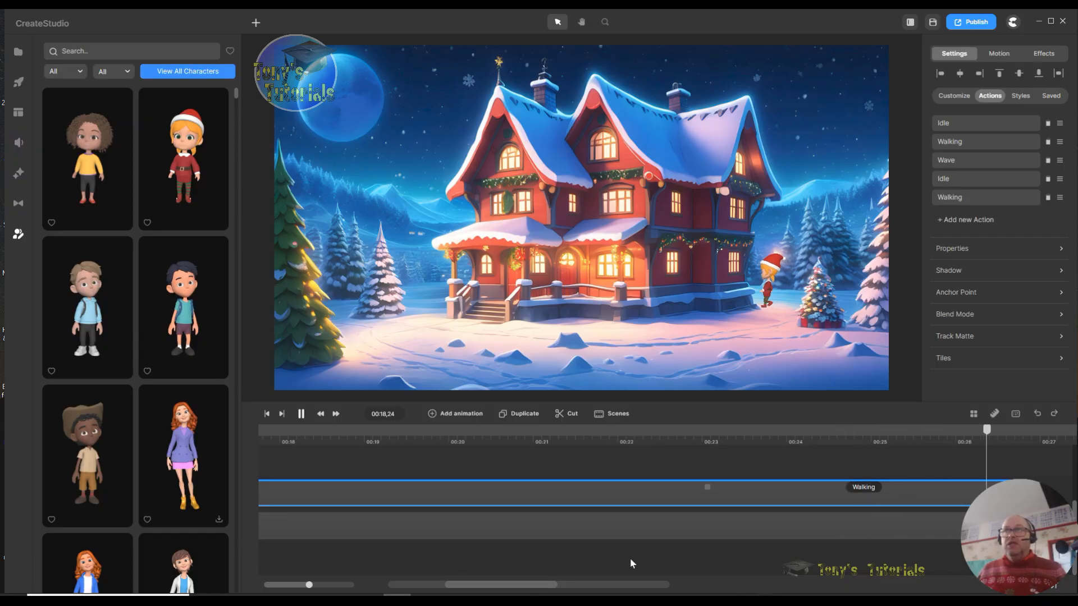
- Turn on Disable Start and Disable End for the character's first Walking action
drag(517, 589, 469, 586)
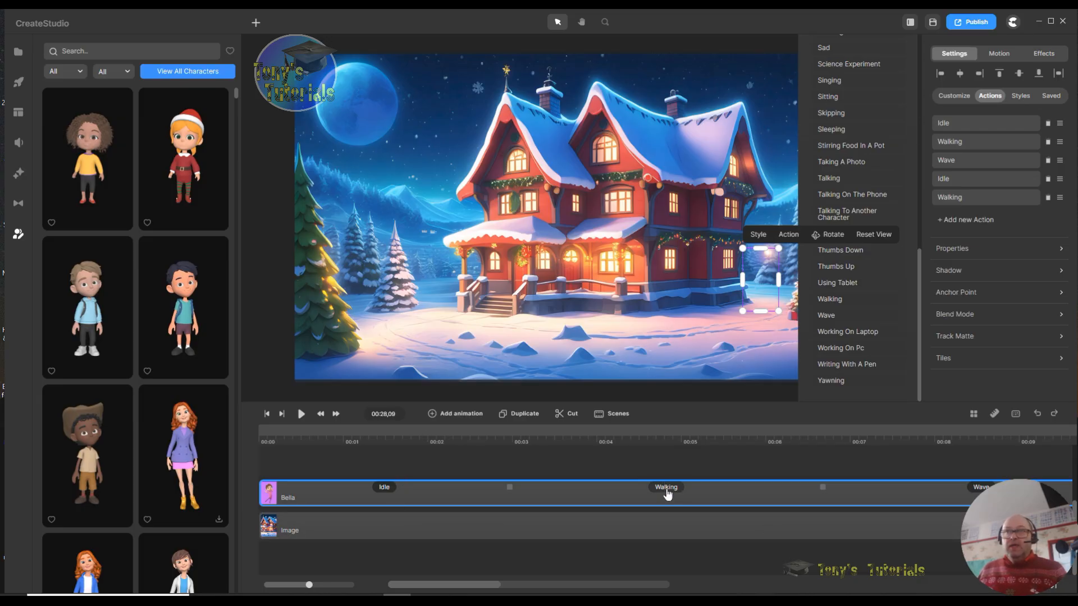
click(668, 488)
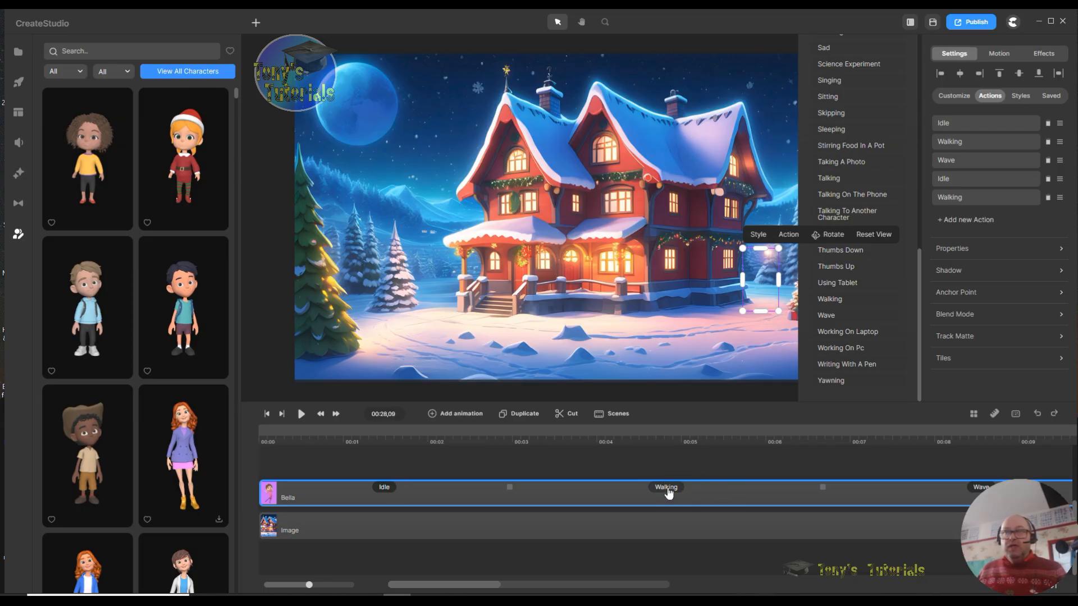
click(756, 446)
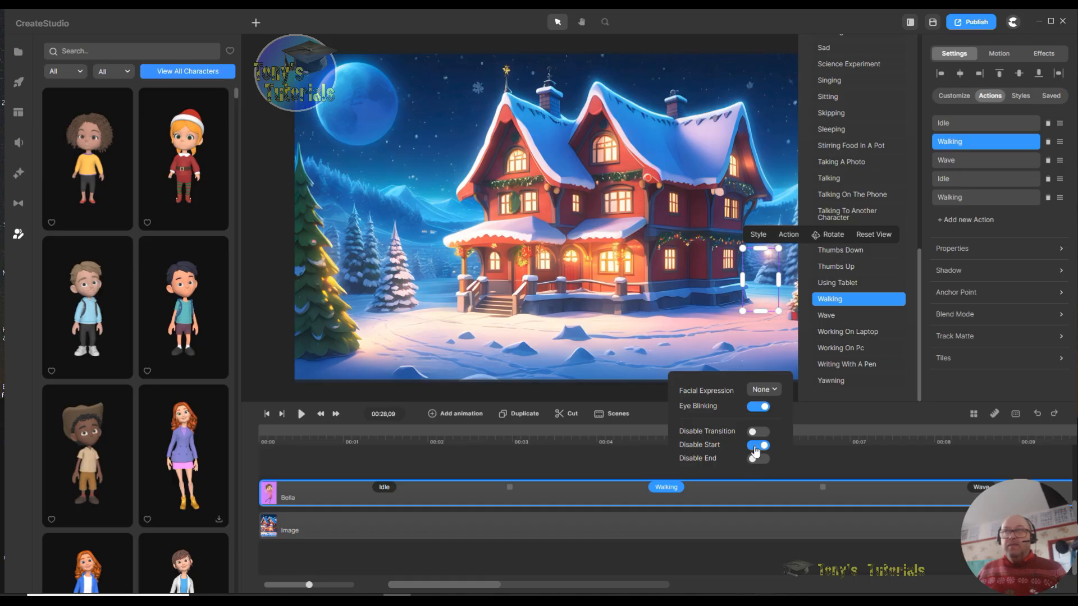
click(756, 460)
- Turn on Disable Start and Disable End for the character's Wave action
drag(471, 586, 486, 585)
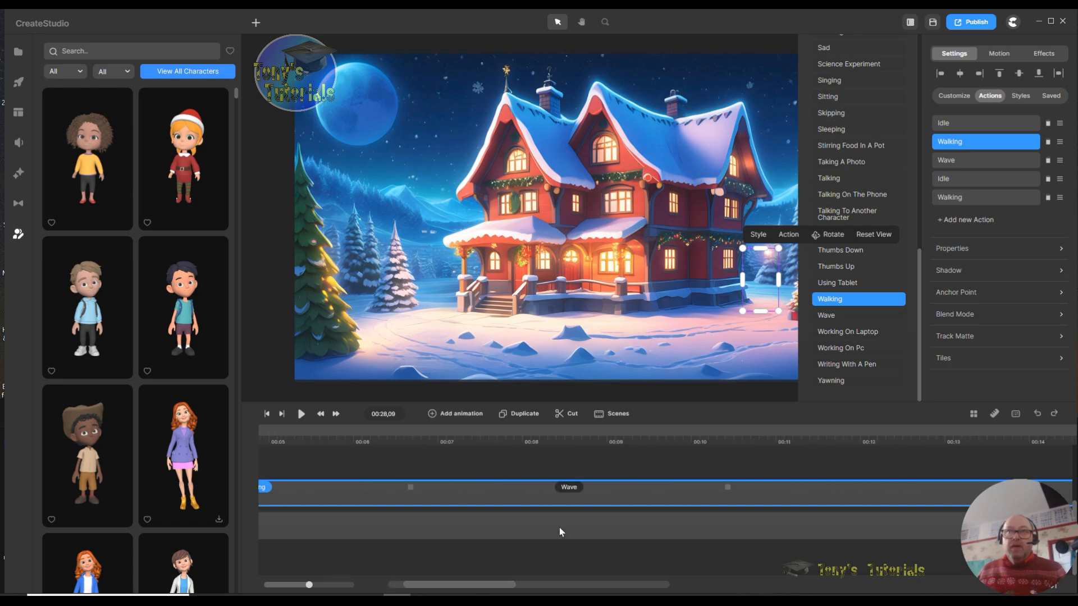
click(569, 487)
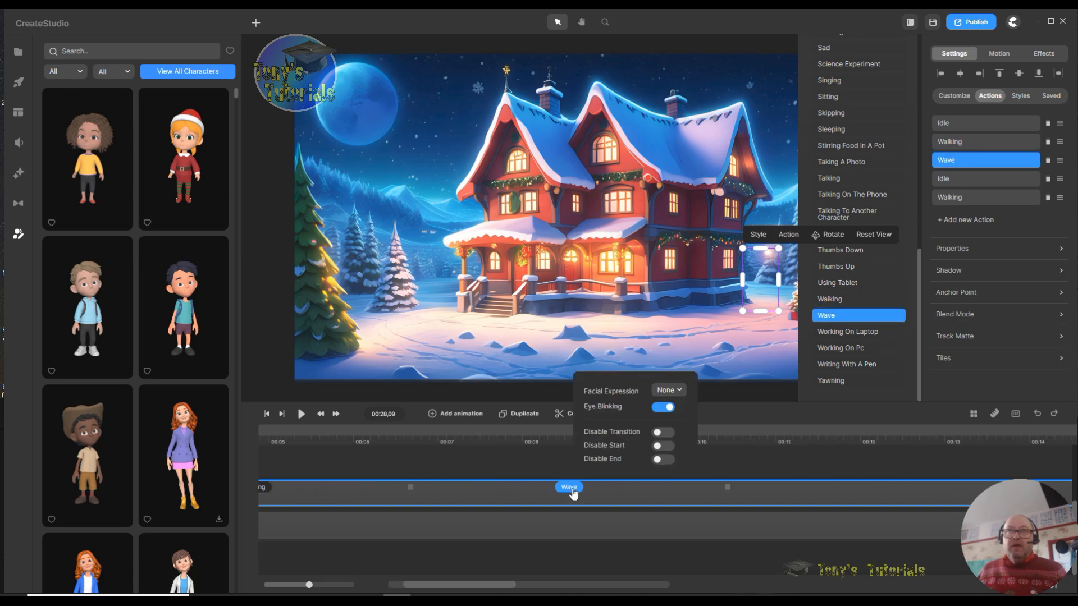
click(662, 446)
click(662, 460)
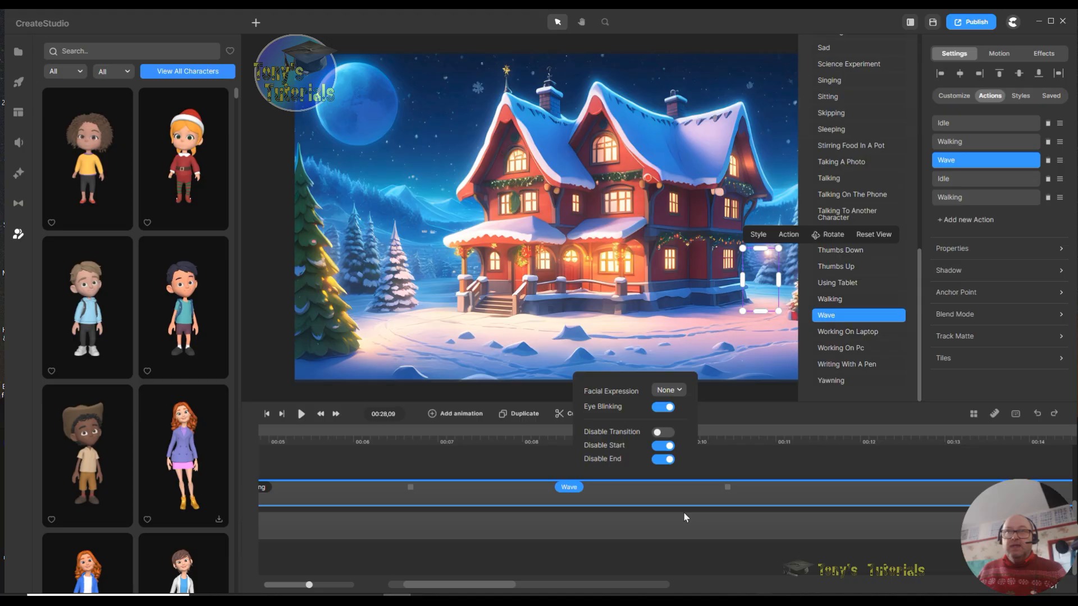
- Check the second Idle action's options and turn on Disable Start and Disable End for the second Walking action
drag(493, 585, 519, 590)
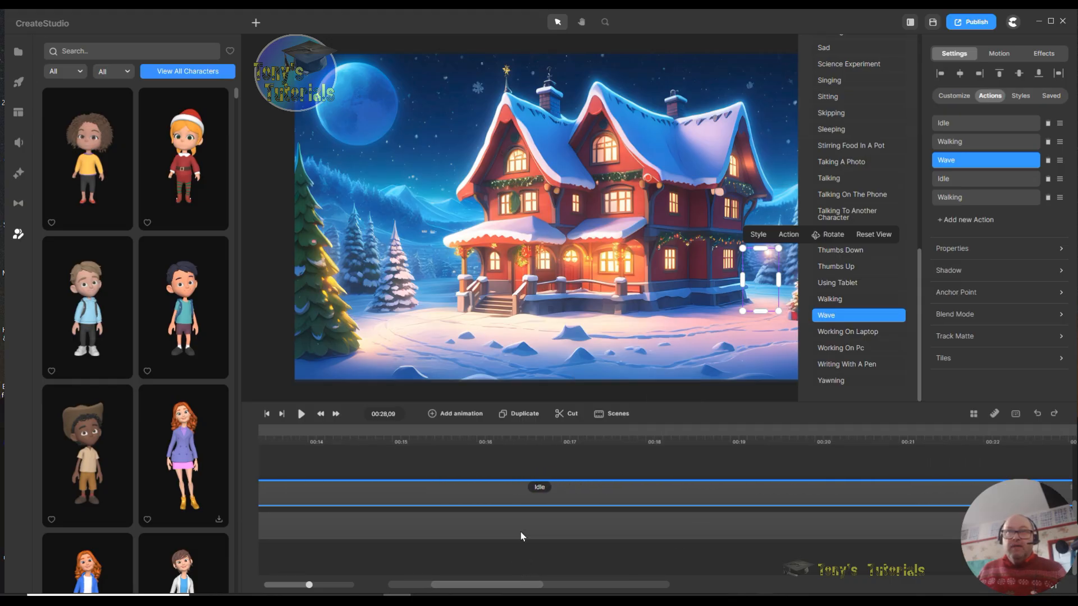
click(540, 487)
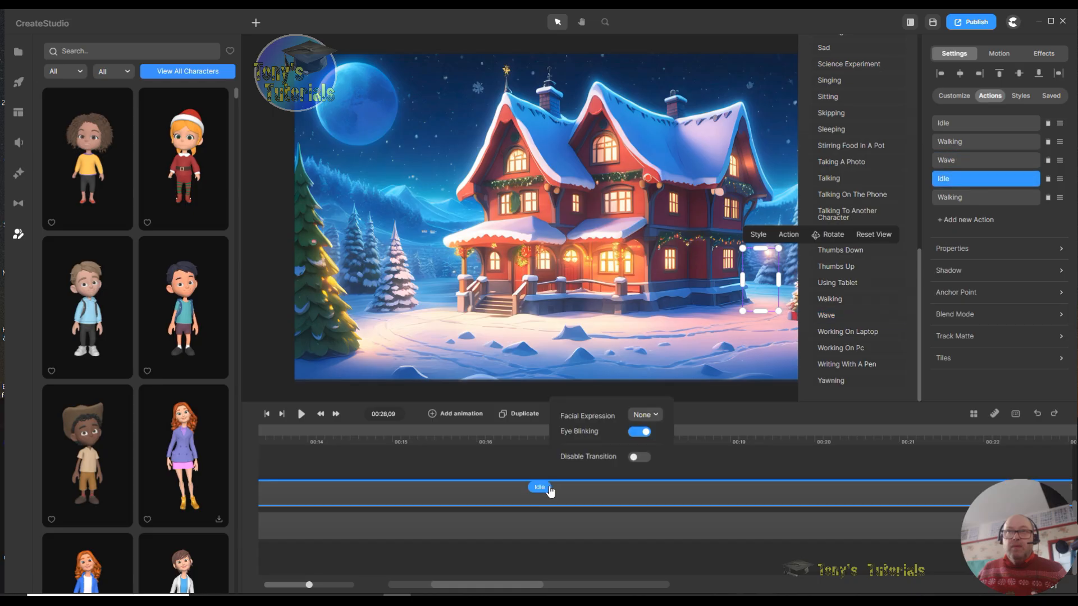
click(855, 455)
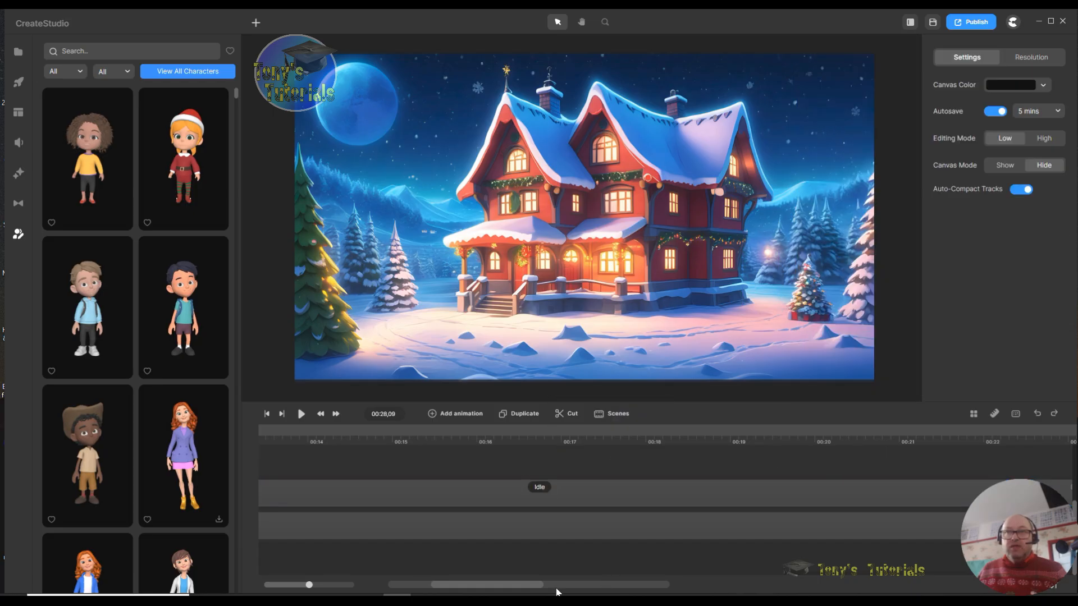
drag(528, 584, 548, 586)
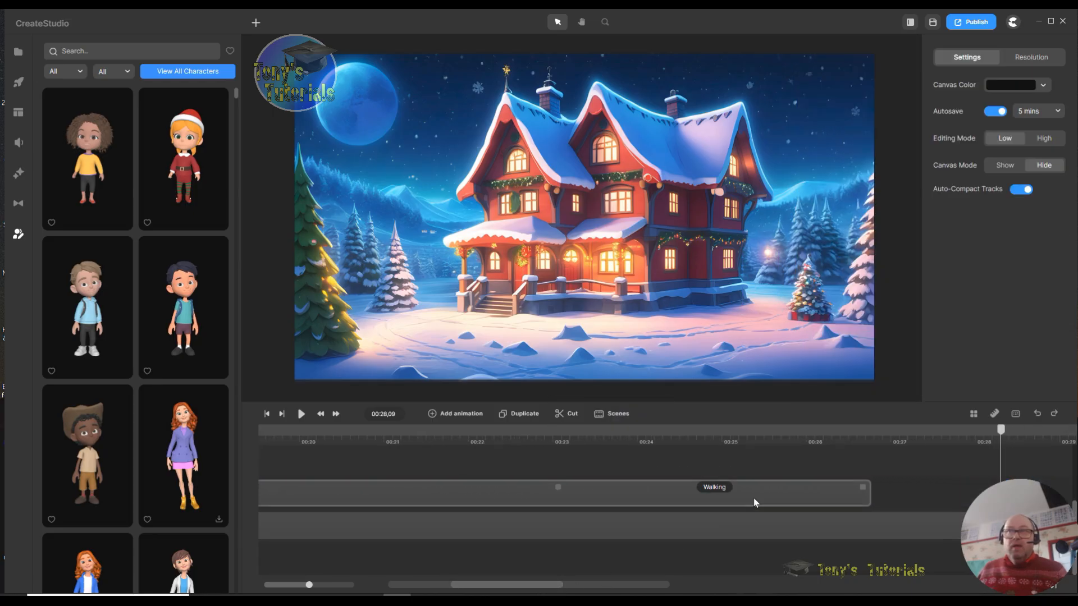
click(717, 493)
click(802, 447)
click(803, 460)
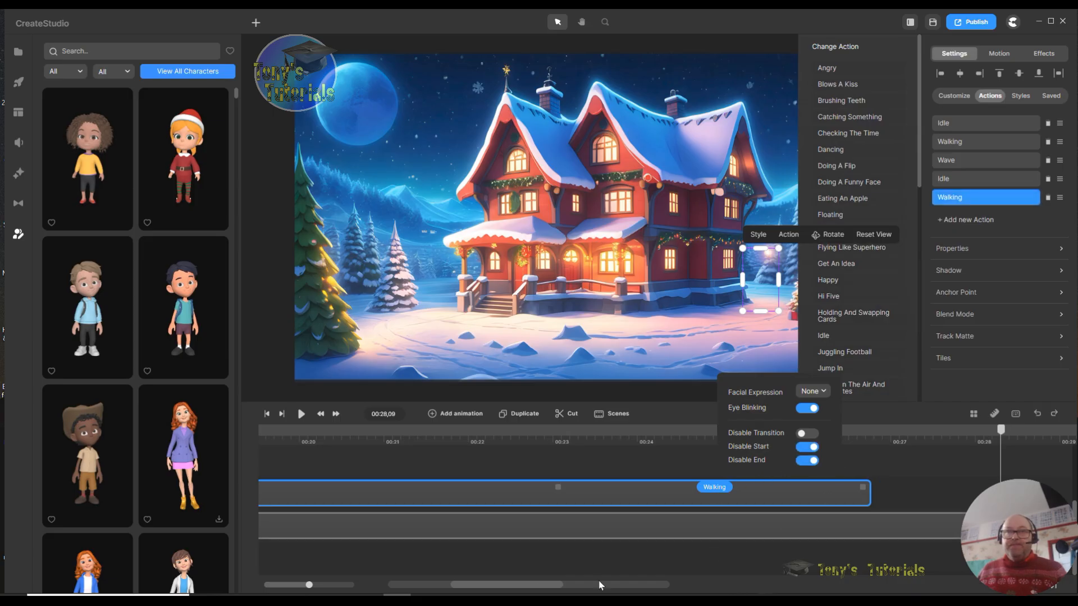
- Go to 00:00,20 and make the character slightly smaller, nudging it closer to the house
drag(556, 586, 472, 593)
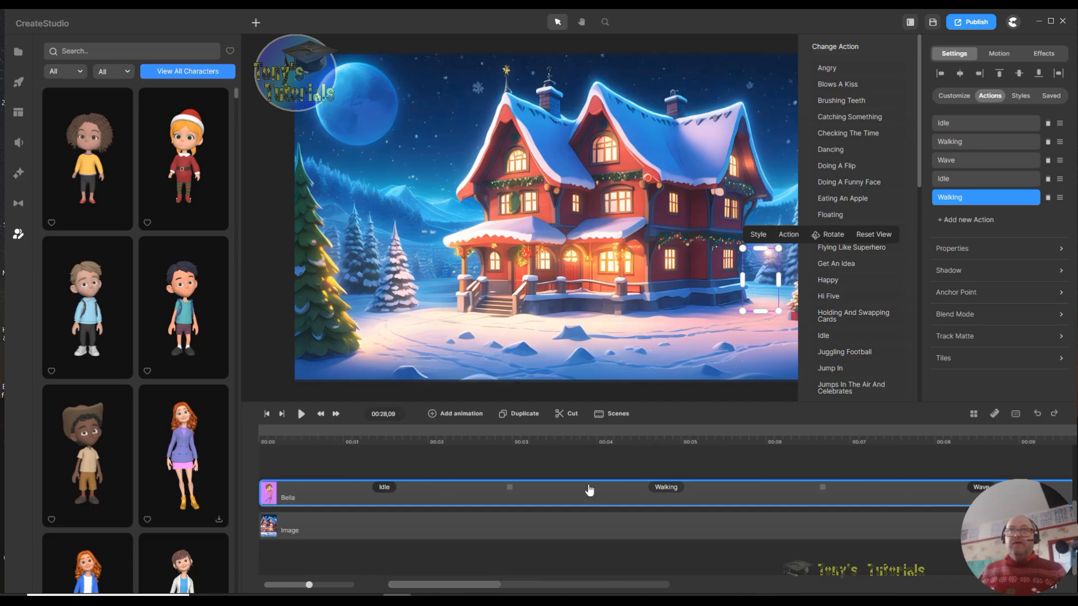
click(493, 434)
drag(493, 433, 316, 436)
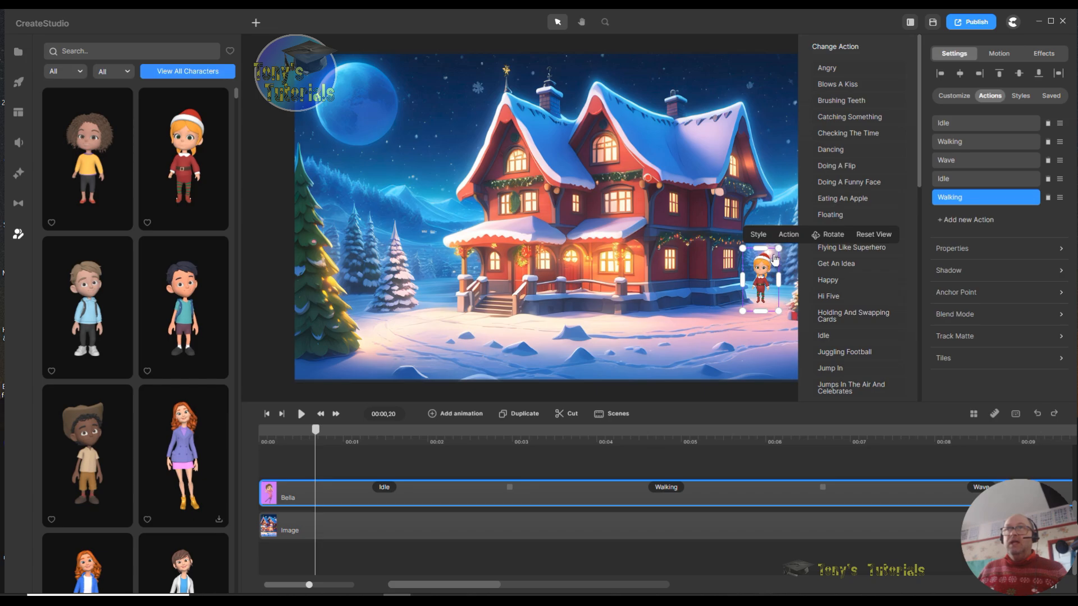
click(764, 288)
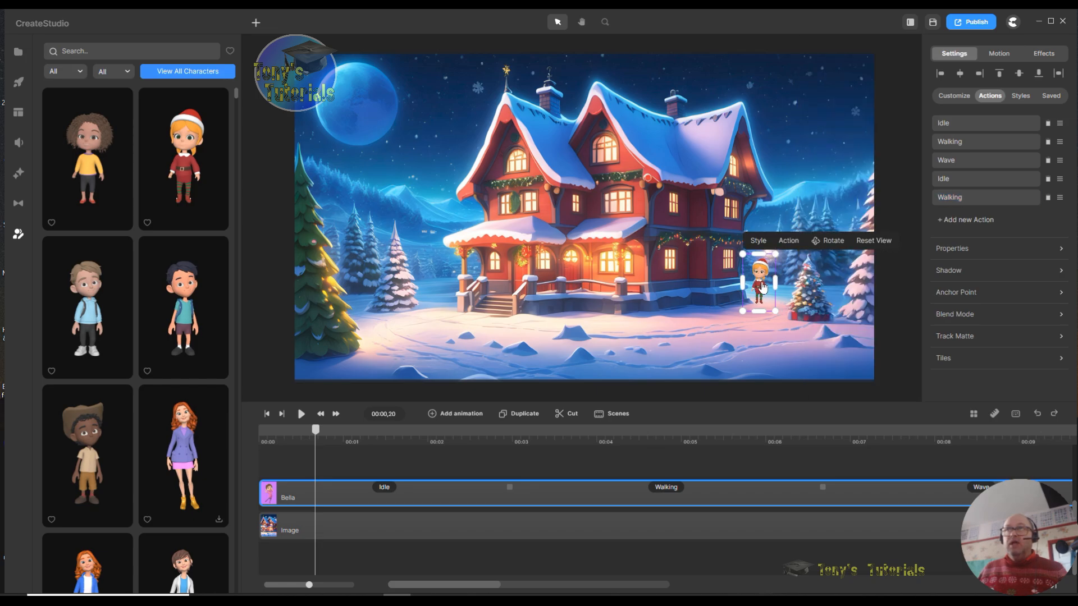
drag(761, 279, 760, 278)
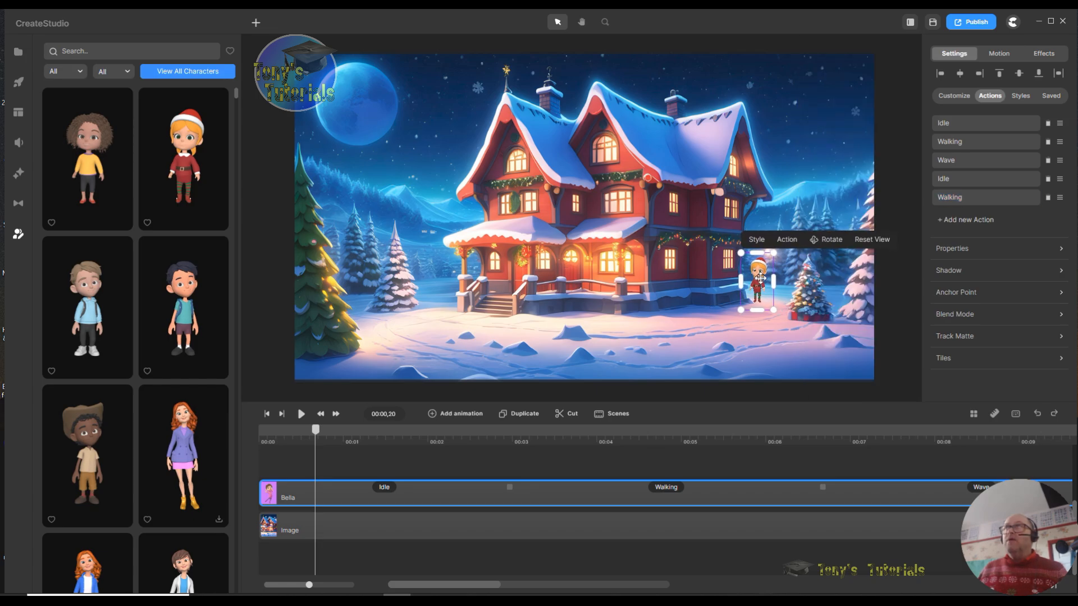
- Apply a Fade In entrance motion to the character
click(999, 53)
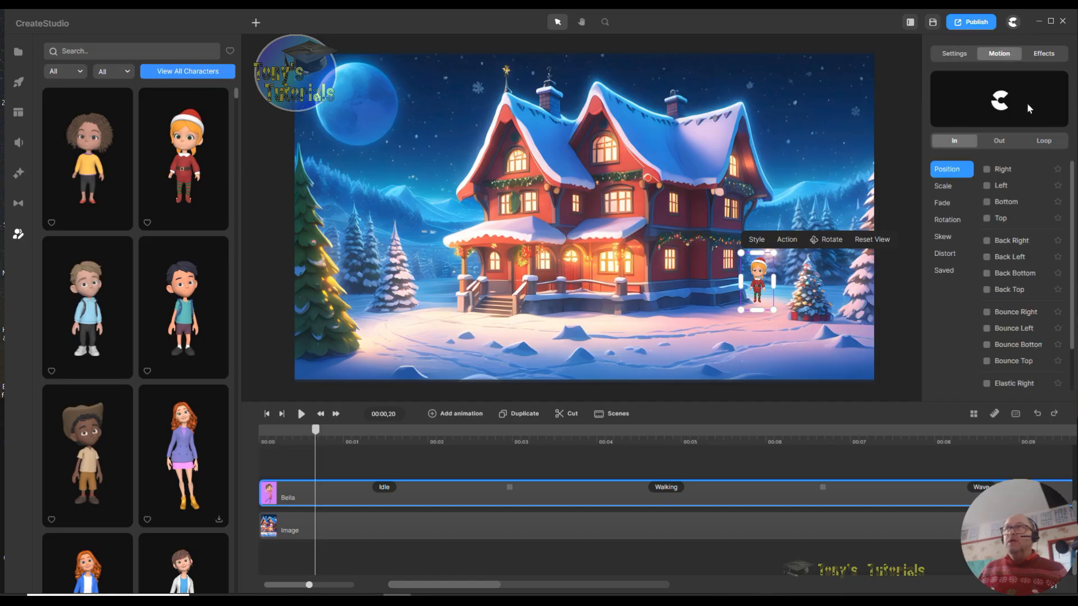
click(944, 204)
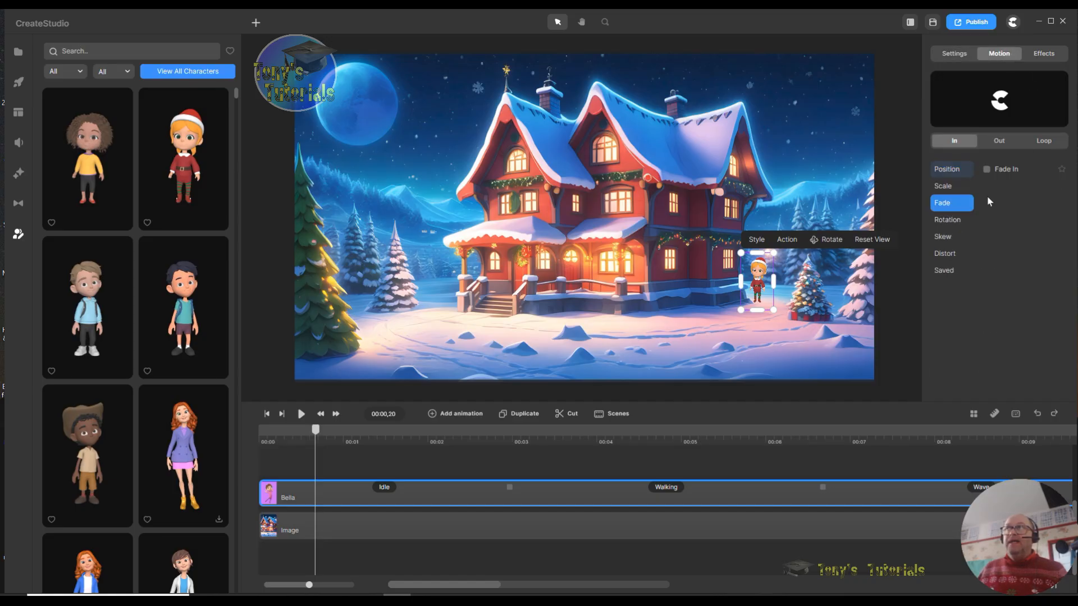
click(994, 174)
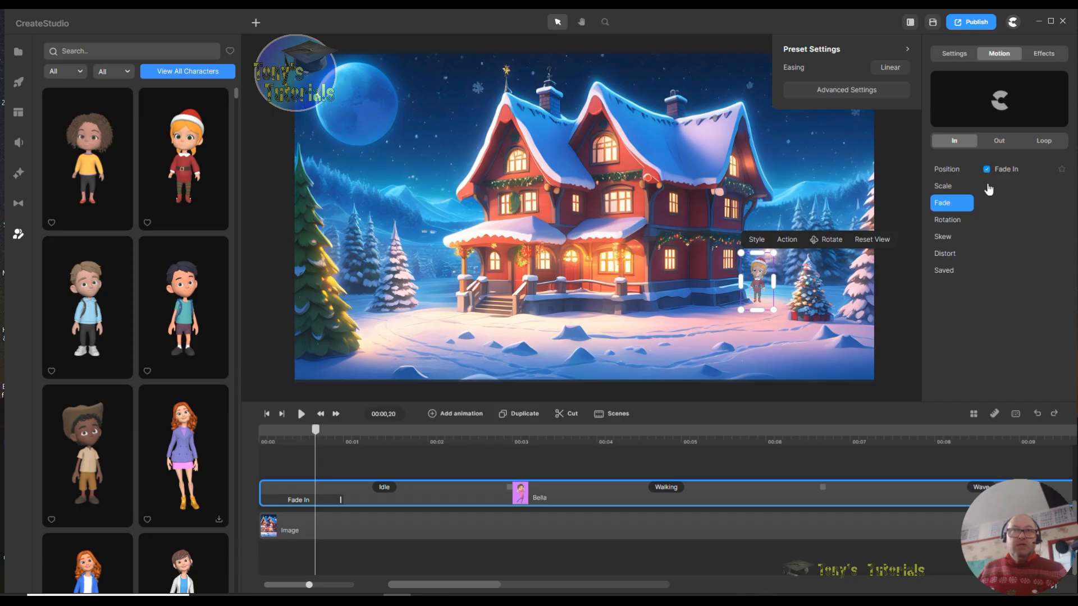
mouse_move(321, 431)
mouse_down()
mouse_move(254, 434)
mouse_move(315, 432)
mouse_up()
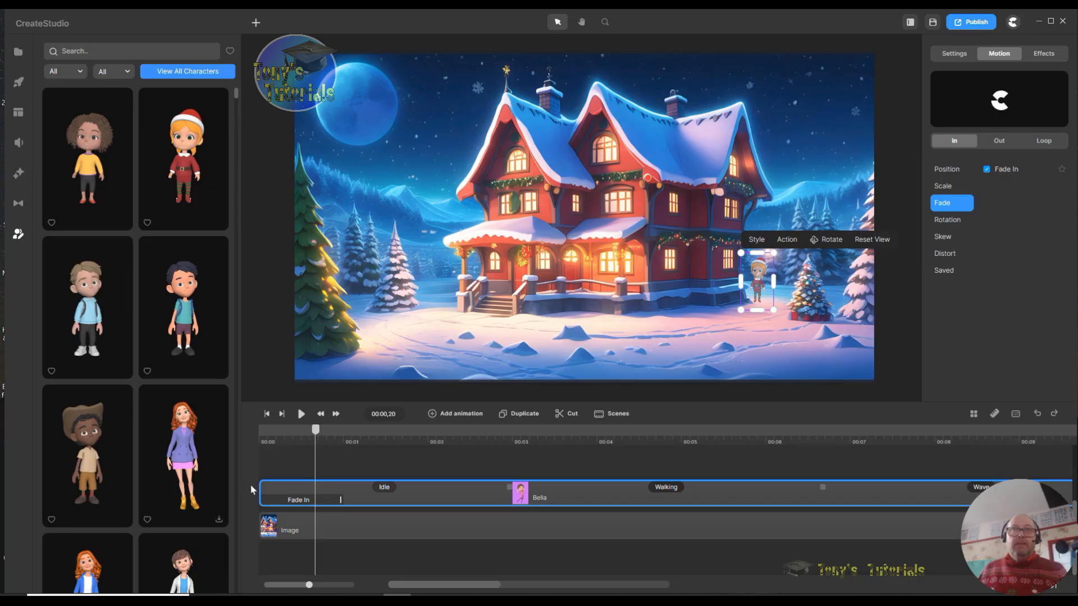
- Add a Character View animation with Linear easing to the character at 00:02,22
drag(316, 434, 493, 447)
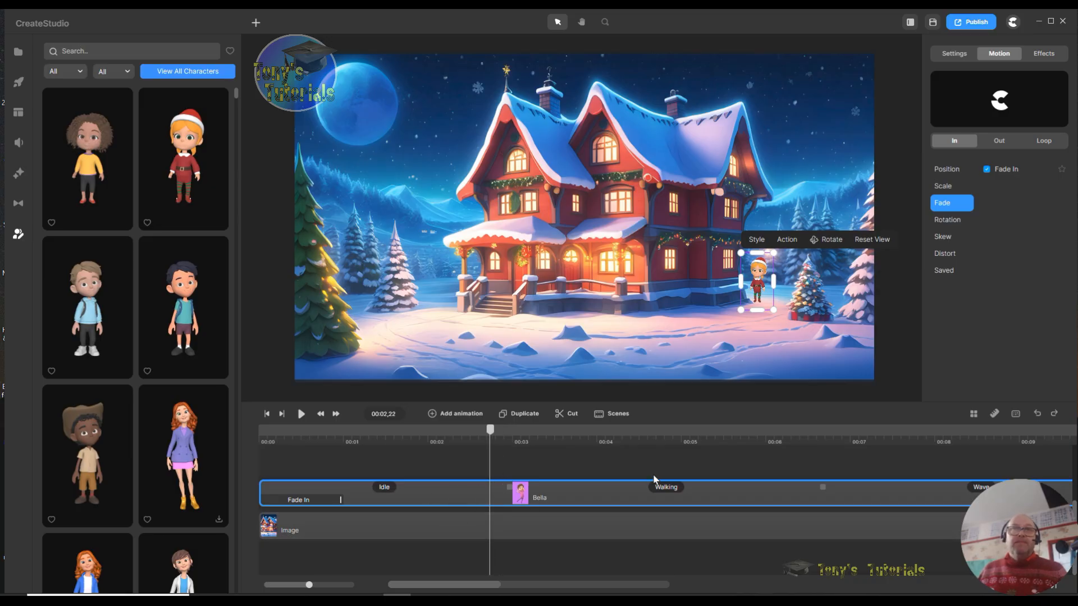
click(433, 414)
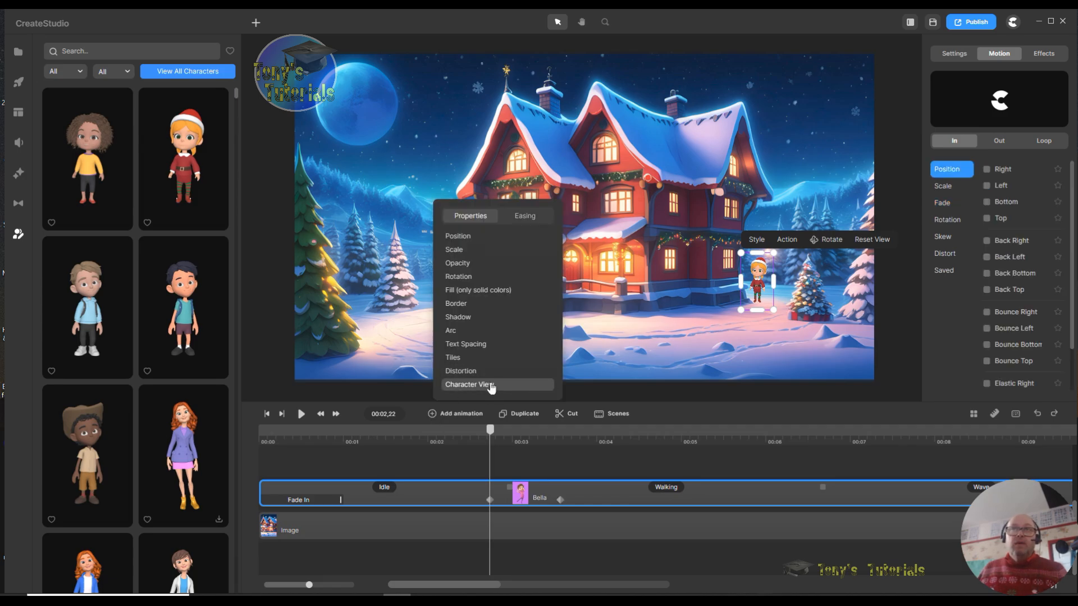
click(526, 218)
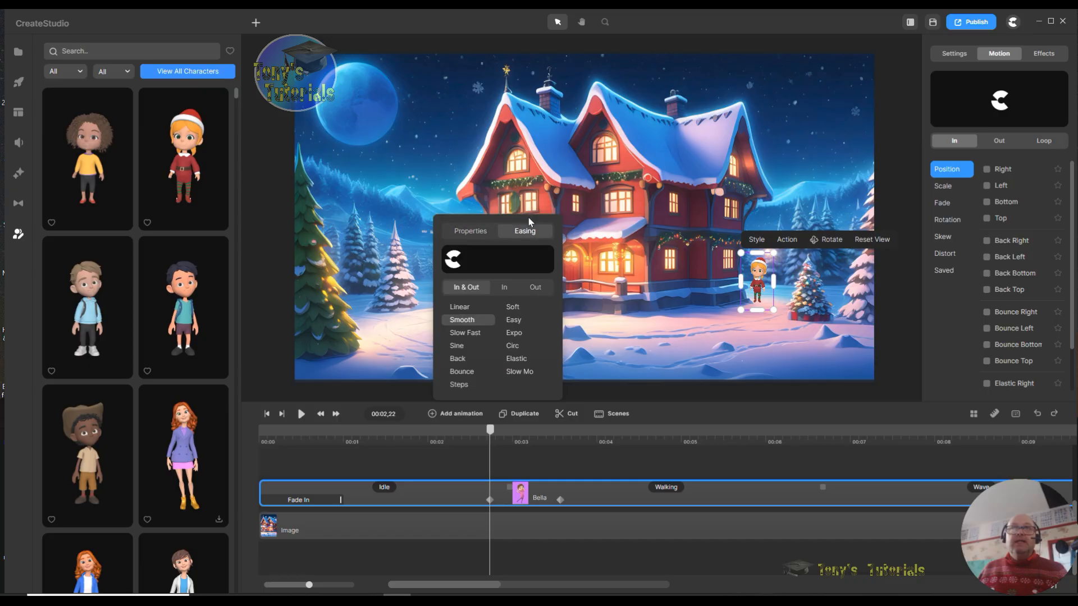
click(459, 310)
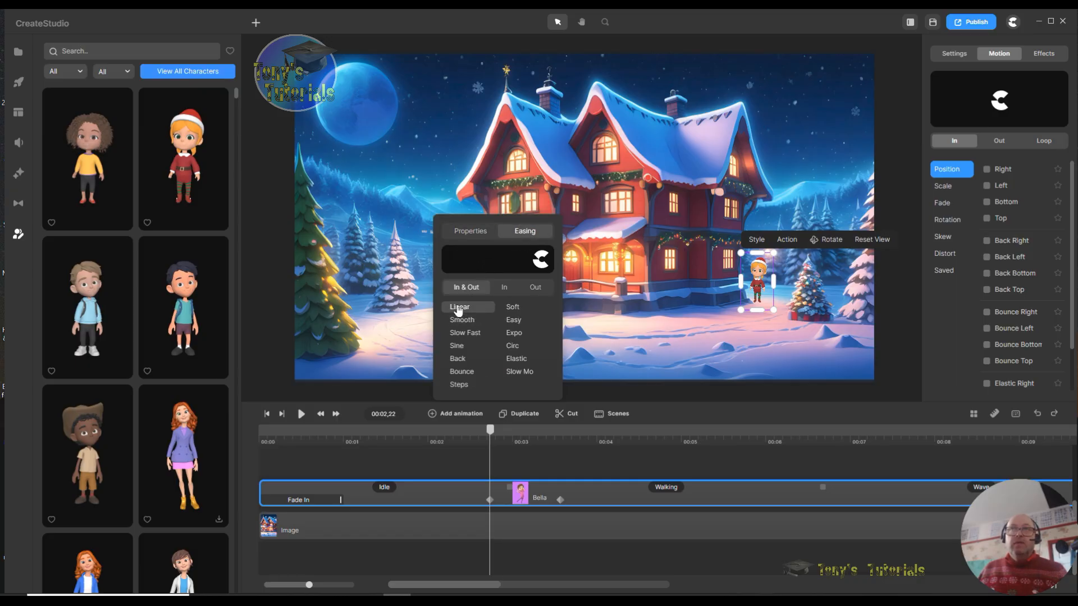
click(491, 436)
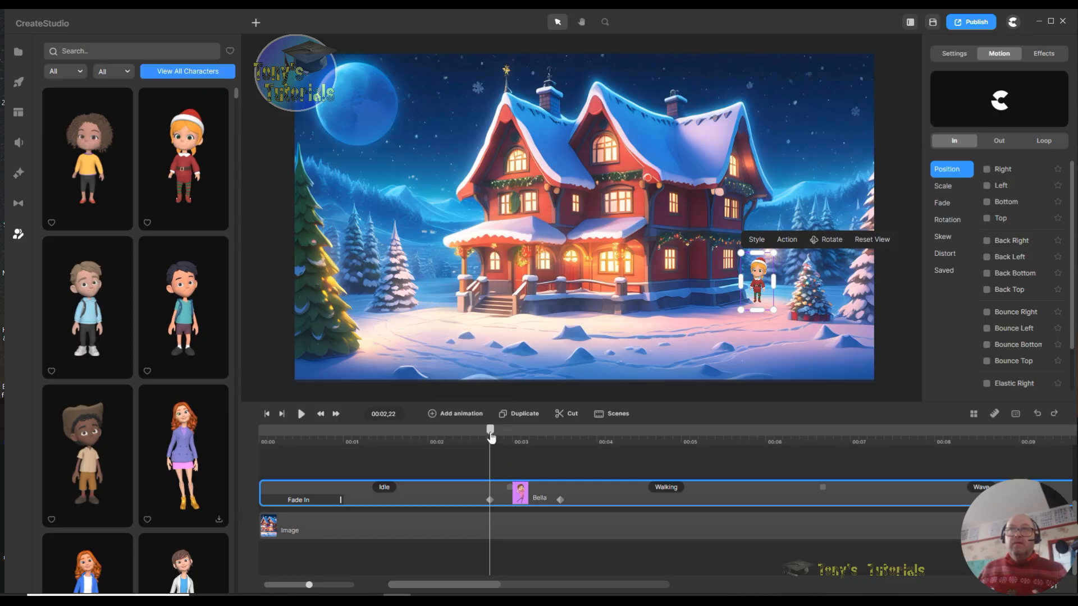
- Compare the character at the Character View animation's start keyframe and at its end keyframe at 00:03,17
drag(492, 431, 561, 433)
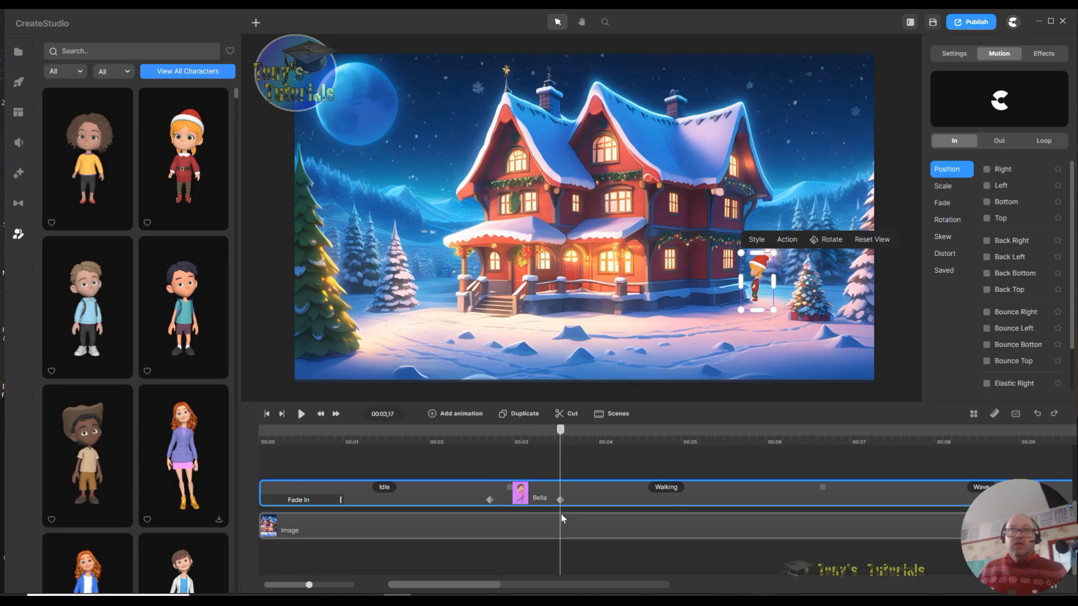
drag(561, 433, 493, 431)
click(490, 500)
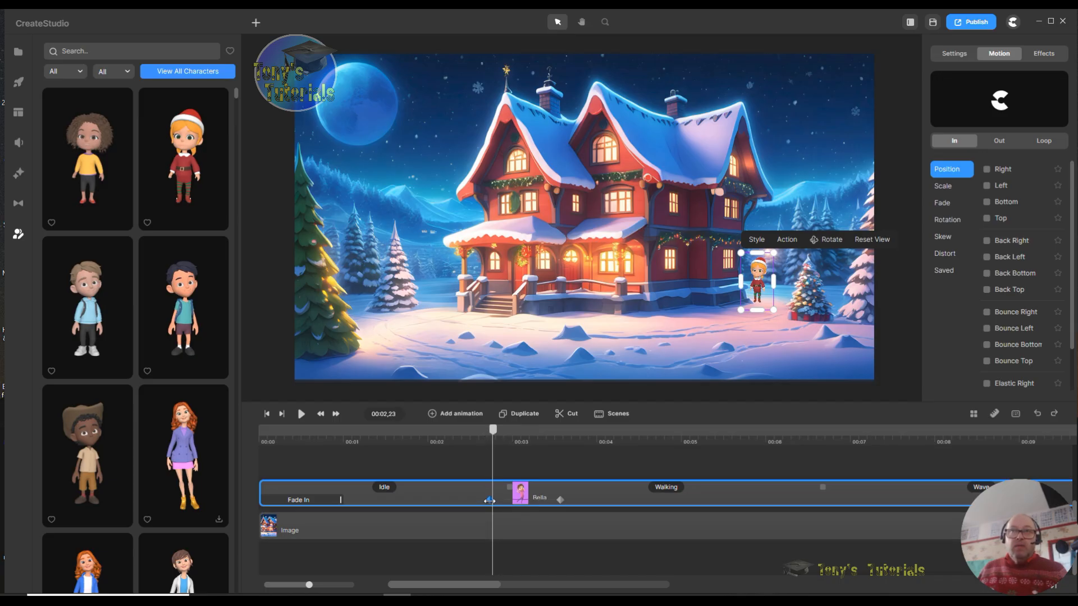
click(560, 500)
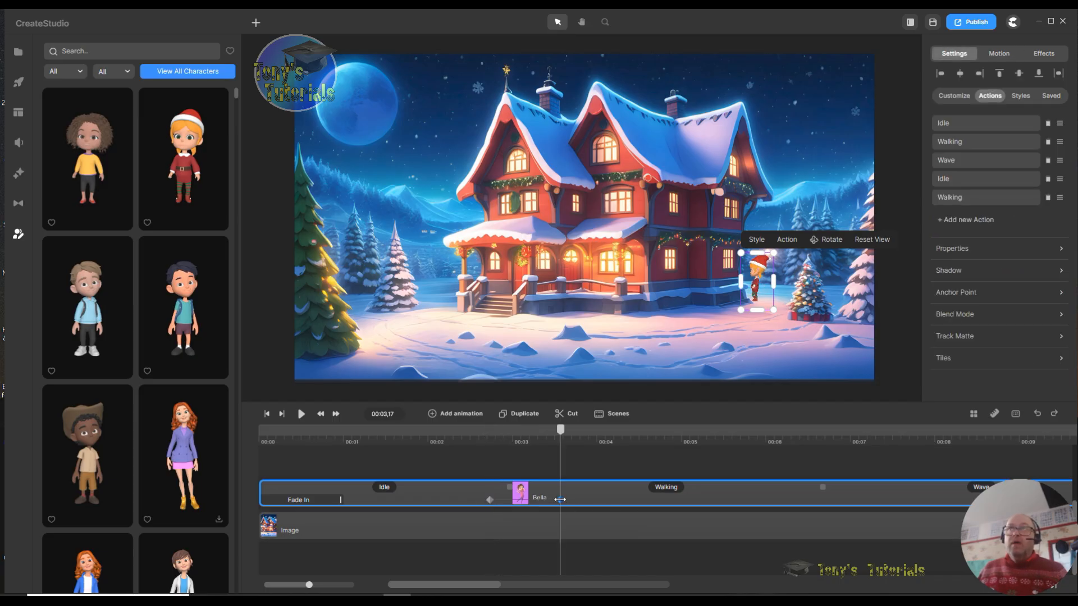
- Turn the character to face the viewer at the Character View animation's end keyframe and move that keyframe earlier to 00:03,11
click(835, 245)
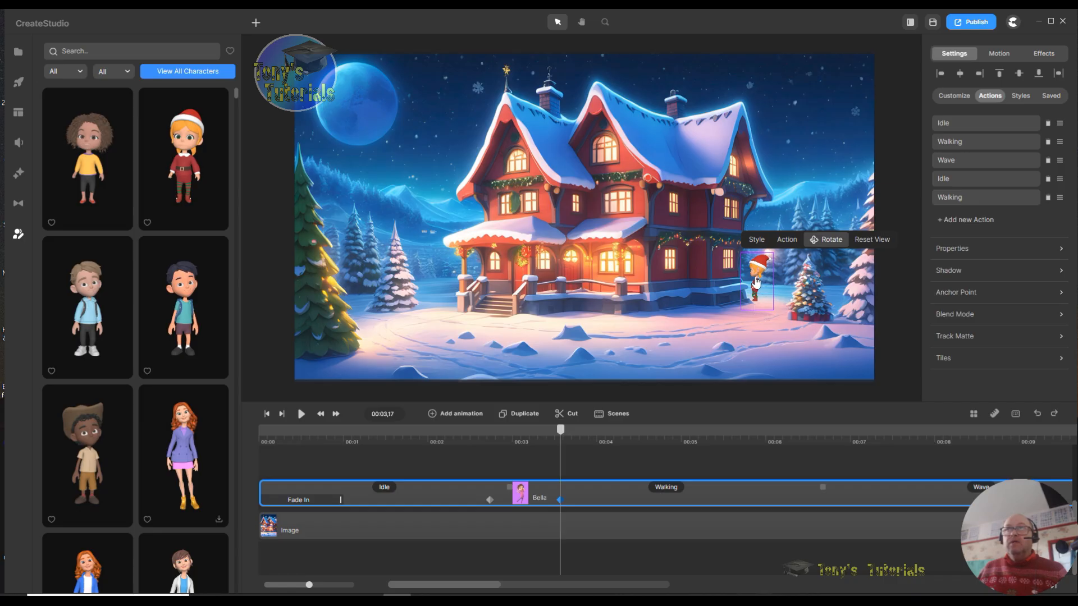
mouse_move(756, 282)
mouse_down()
mouse_move(789, 281)
mouse_move(762, 286)
mouse_move(771, 288)
mouse_up()
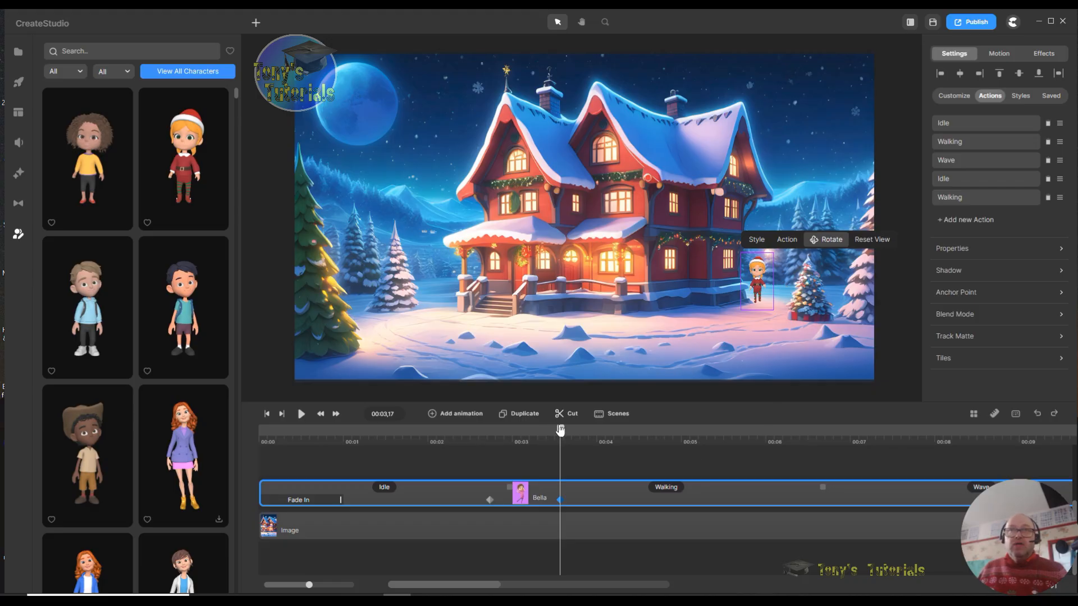
drag(560, 430, 569, 458)
drag(561, 501, 547, 503)
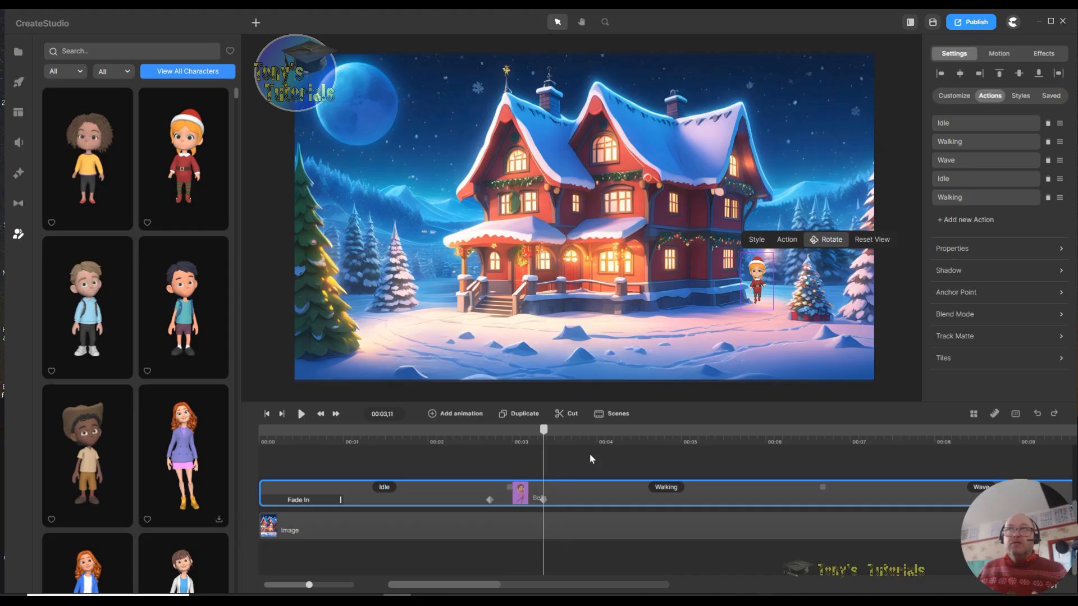
- Add an animation to the character at 00:03,13 with Linear easing and the Position and Scale properties
drag(544, 432, 643, 476)
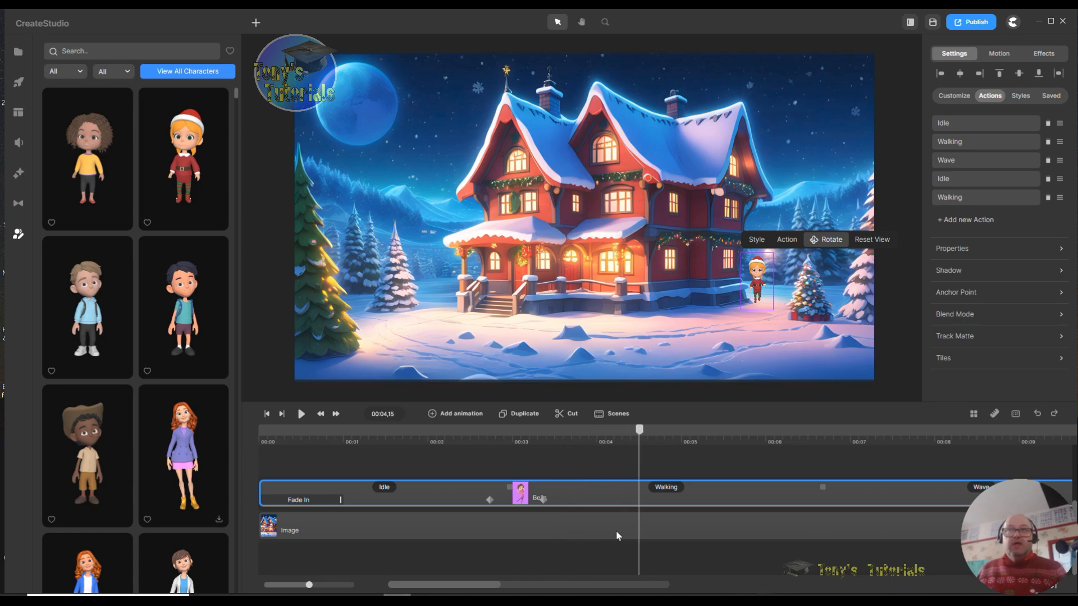
drag(644, 435, 553, 437)
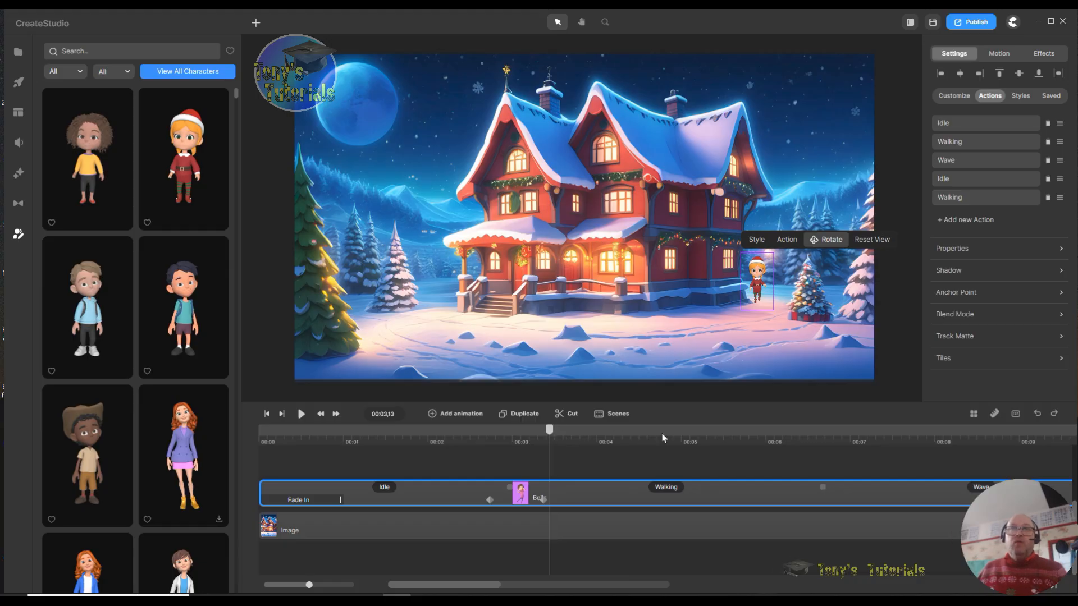
click(433, 415)
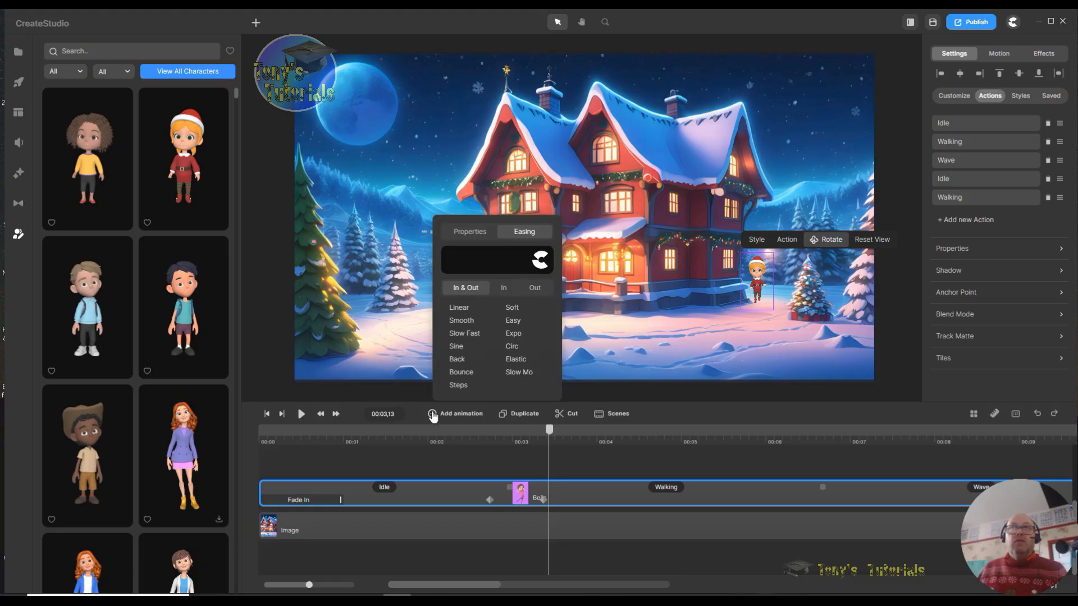
click(465, 309)
click(462, 230)
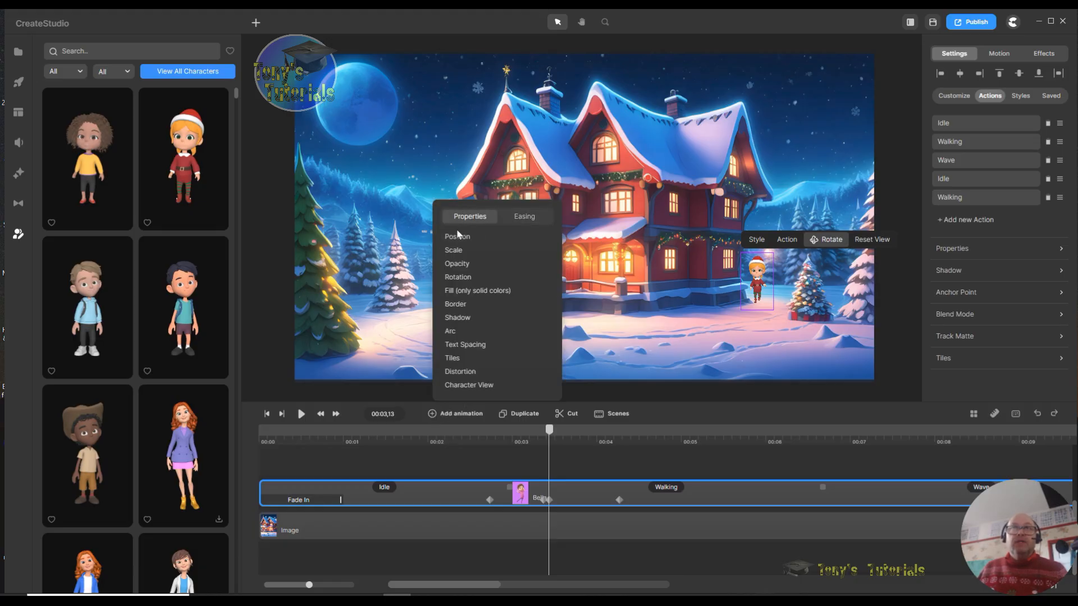
click(457, 236)
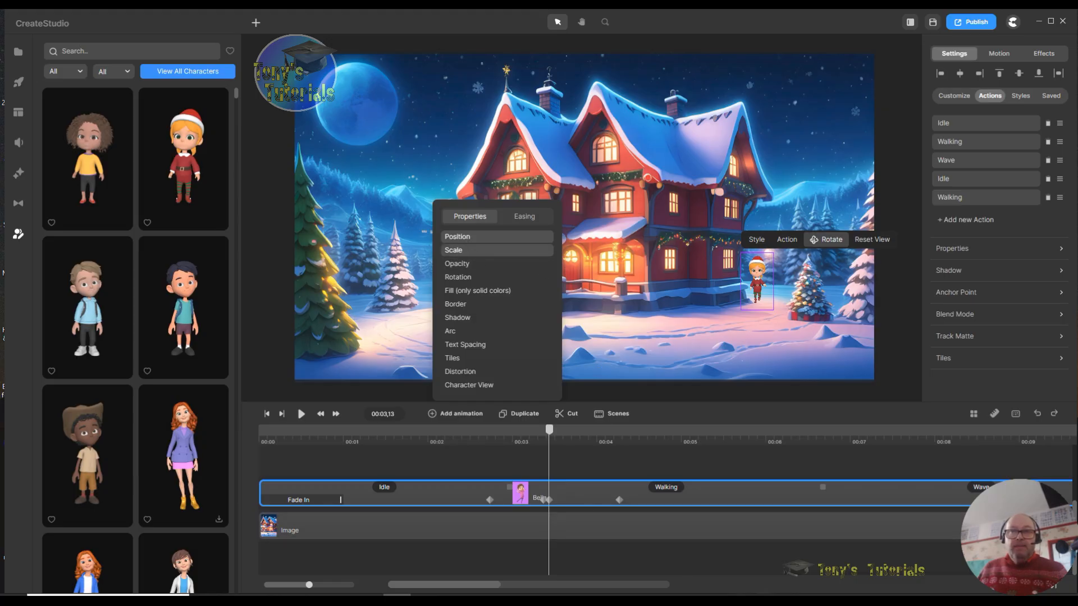
click(467, 588)
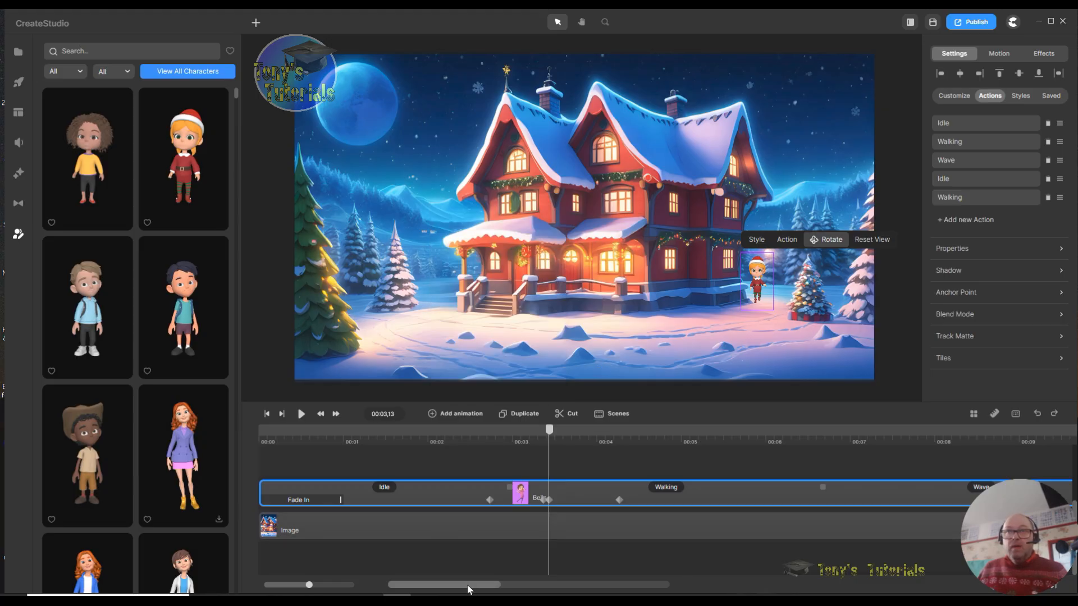
- Move the Position and Scale animation's end keyframe to 00:06,15, just before the Wave action starts
drag(470, 588, 475, 588)
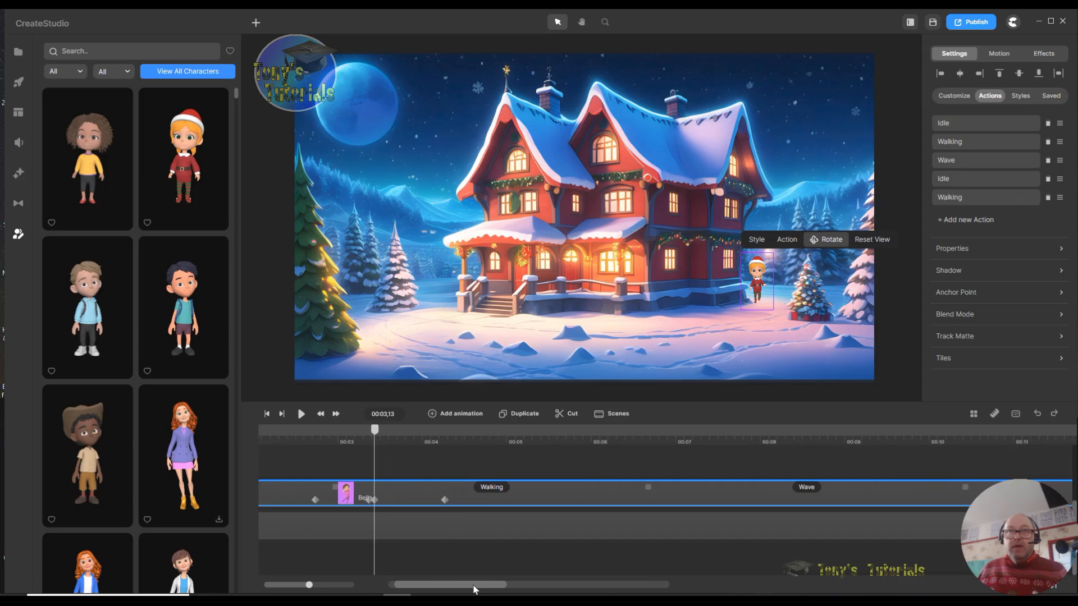
click(442, 503)
drag(442, 502, 628, 517)
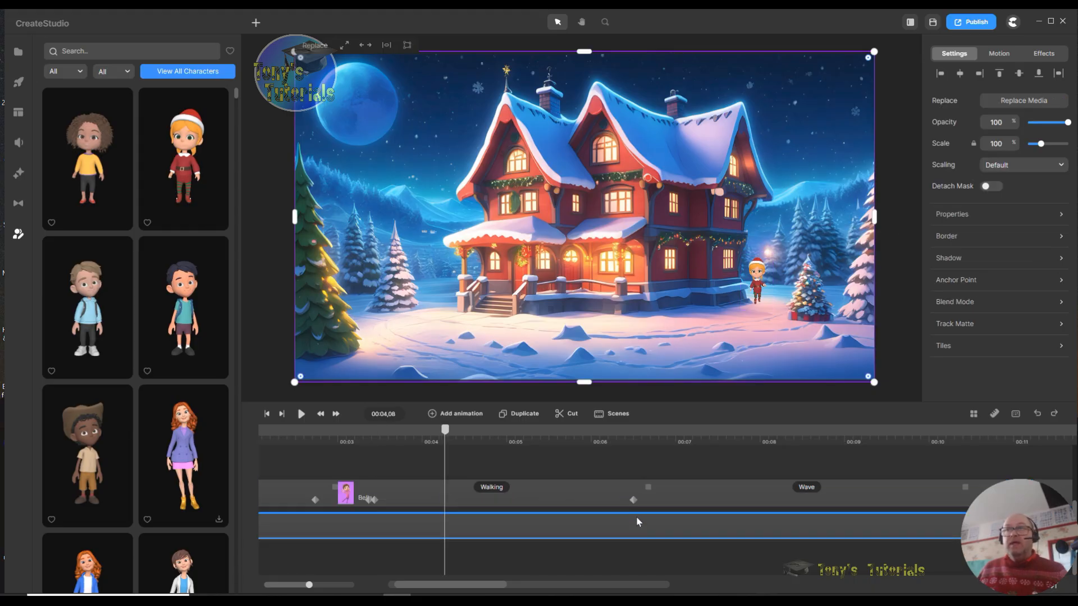
- At the 00:06,15 keyframe, enlarge the character considerably and place it in the snowy foreground in front of the house's right corner
click(634, 500)
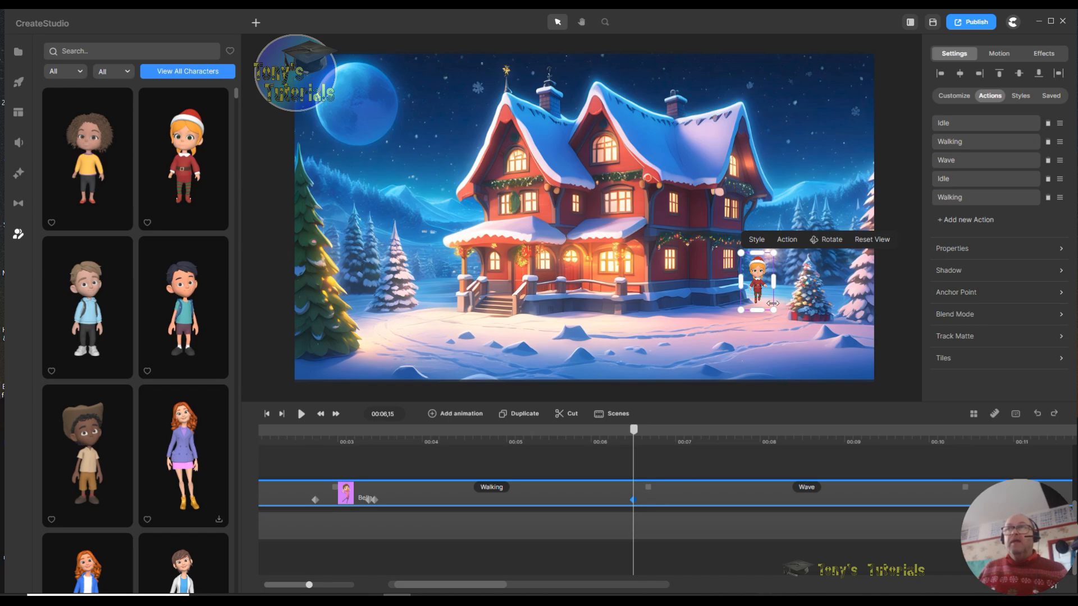
drag(768, 308, 806, 368)
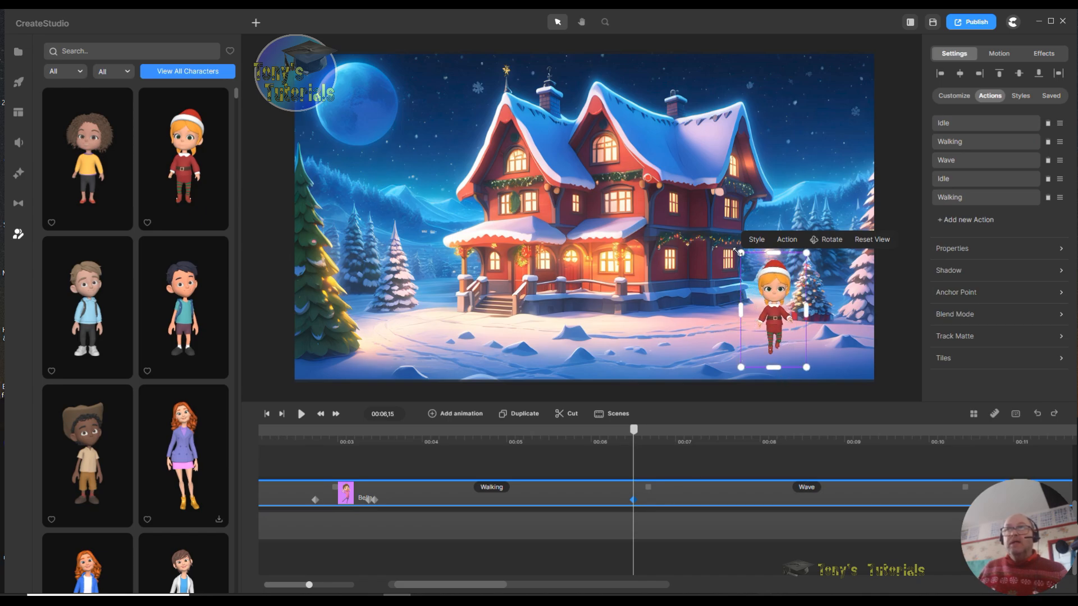
drag(735, 251, 715, 207)
drag(770, 281, 740, 305)
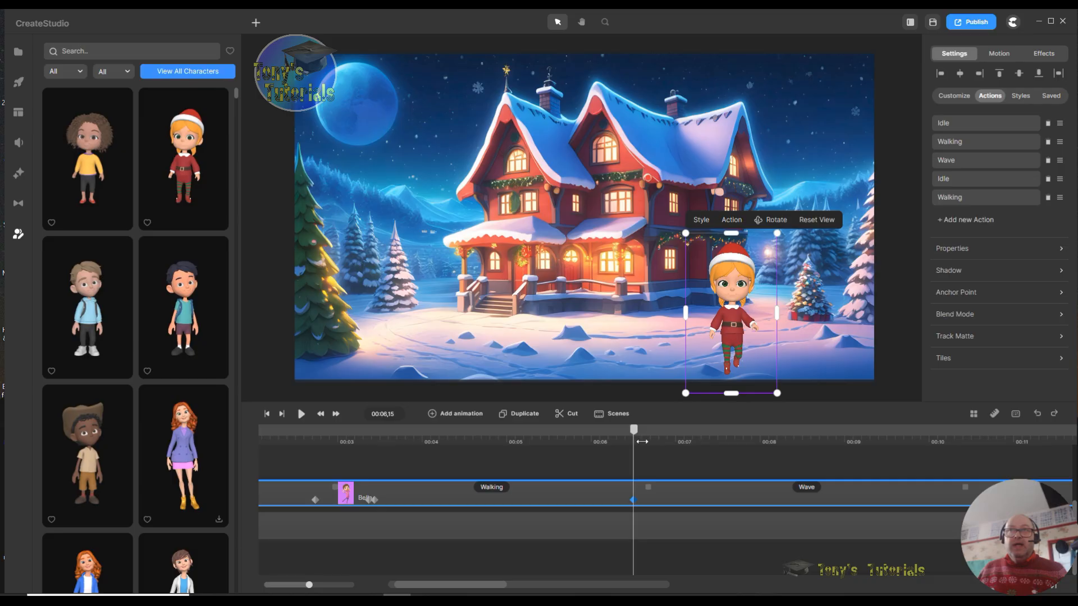
- Add a Character View animation with Linear easing to the character at 00:06,15
mouse_move(633, 434)
mouse_down()
mouse_move(654, 434)
mouse_move(636, 433)
mouse_up()
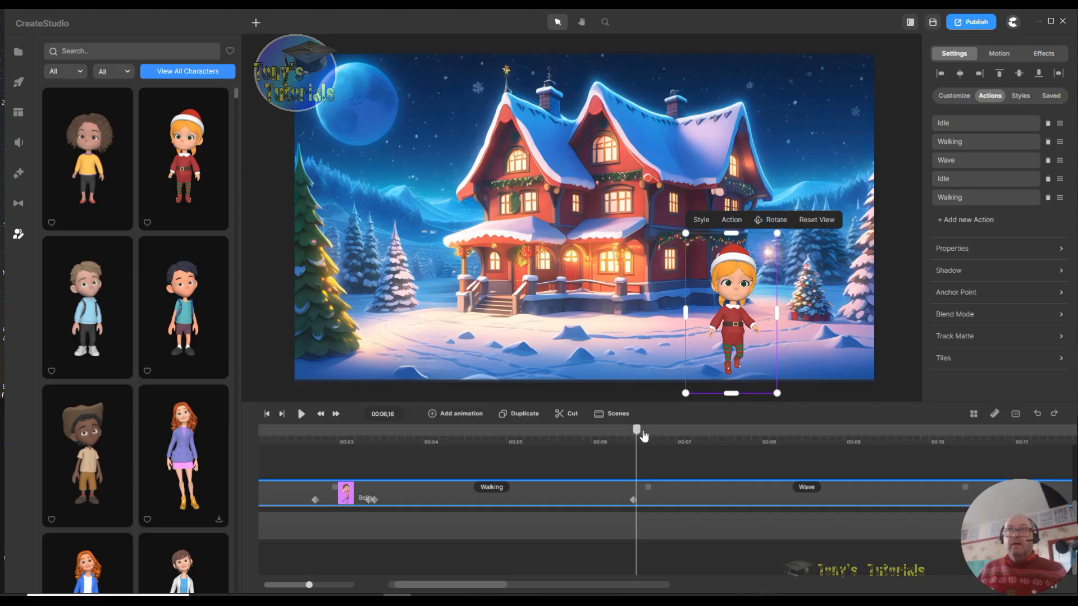
drag(637, 429, 636, 430)
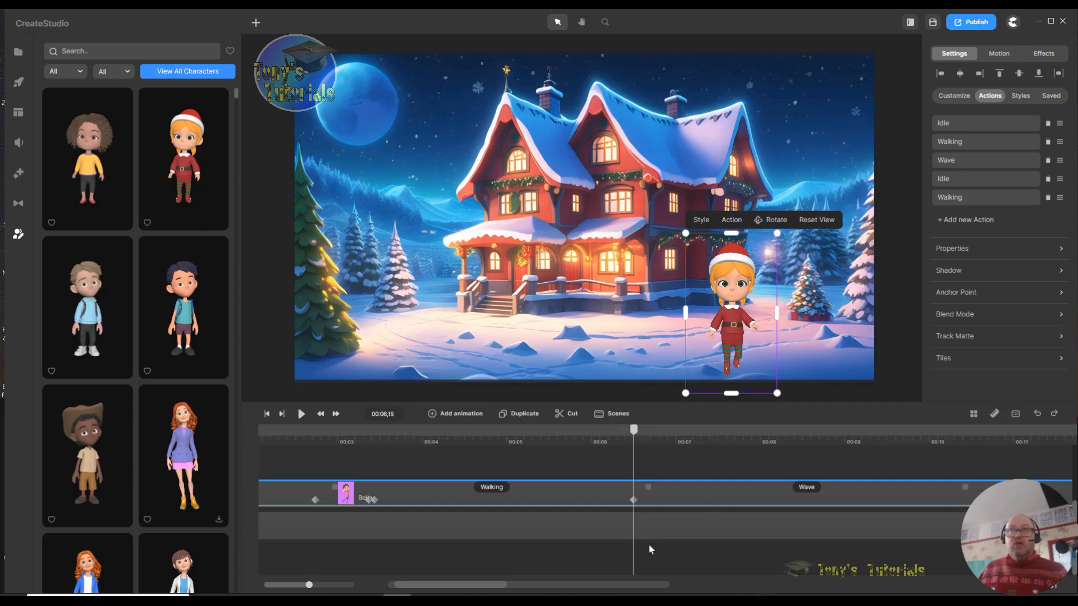
click(434, 417)
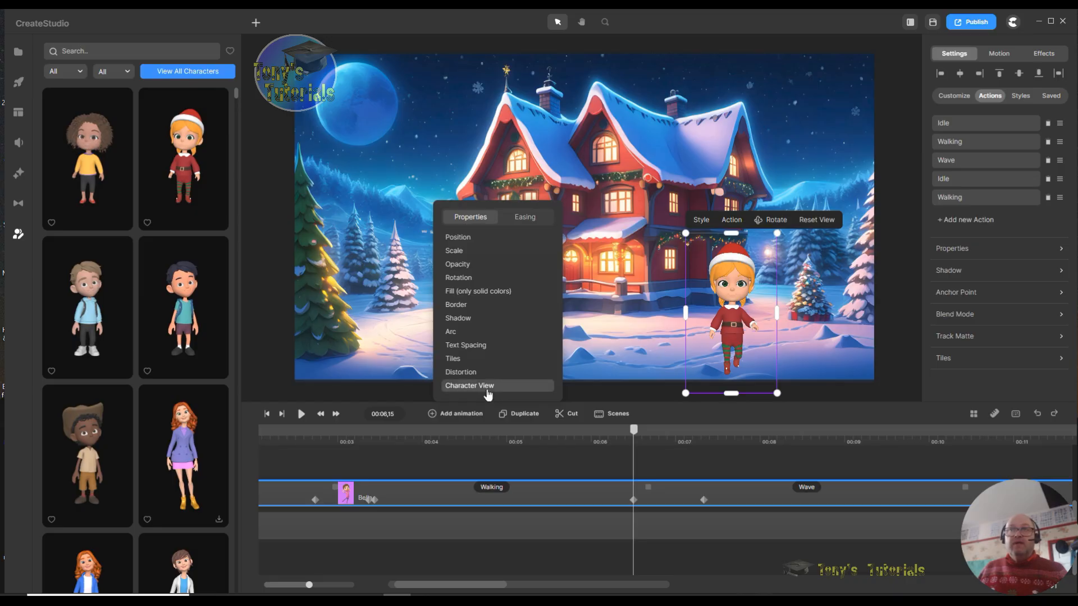
click(525, 219)
click(458, 293)
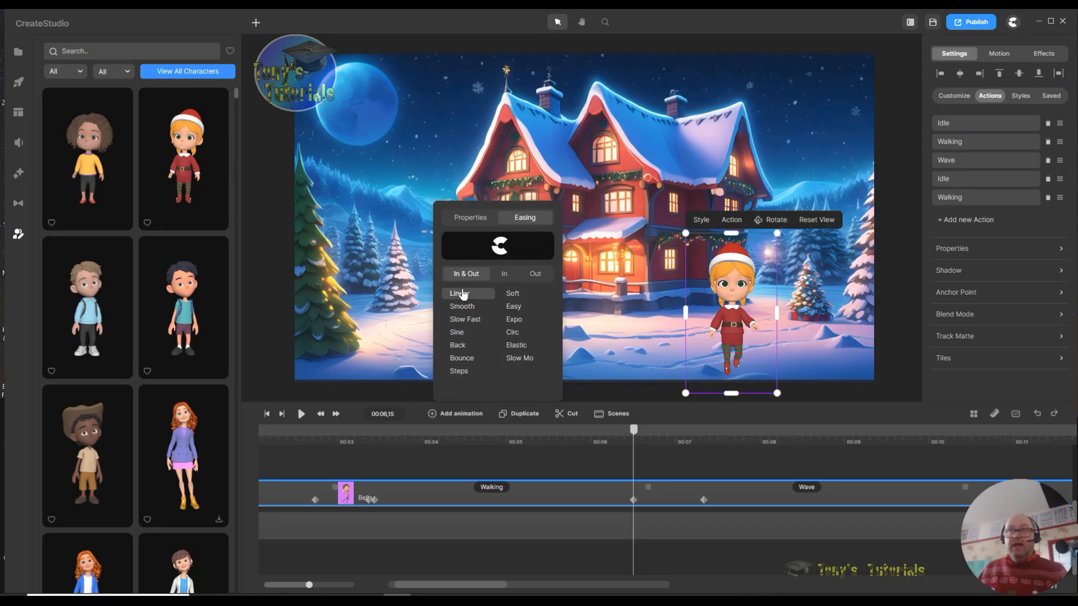
- Turn the waving character almost forward, slightly to the left, at the 00:07,10 end keyframe and move that keyframe to just before 00:07,02
drag(631, 434, 701, 445)
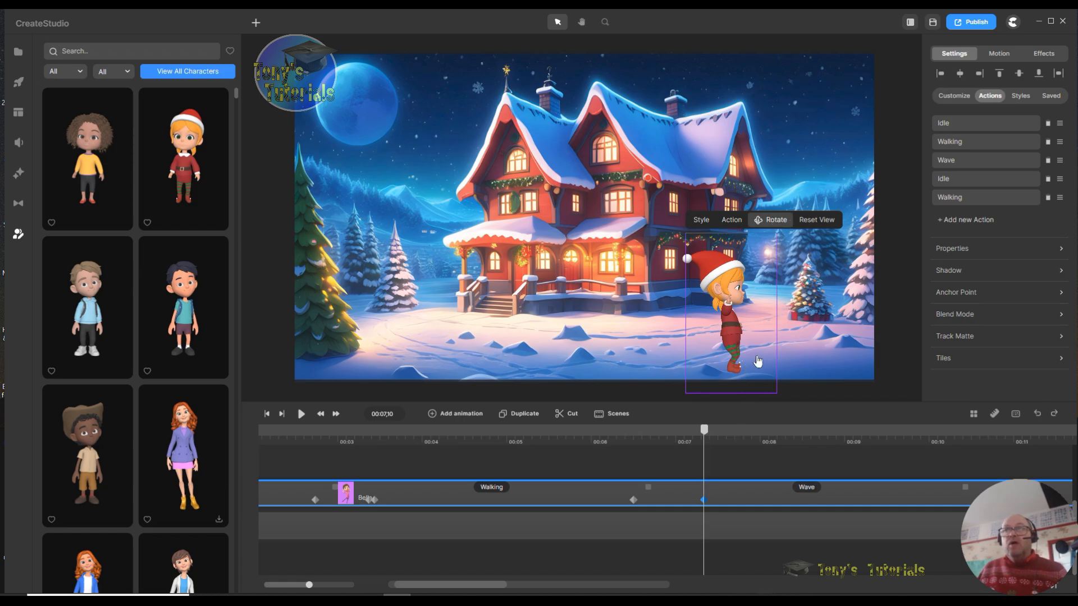
drag(749, 361, 665, 375)
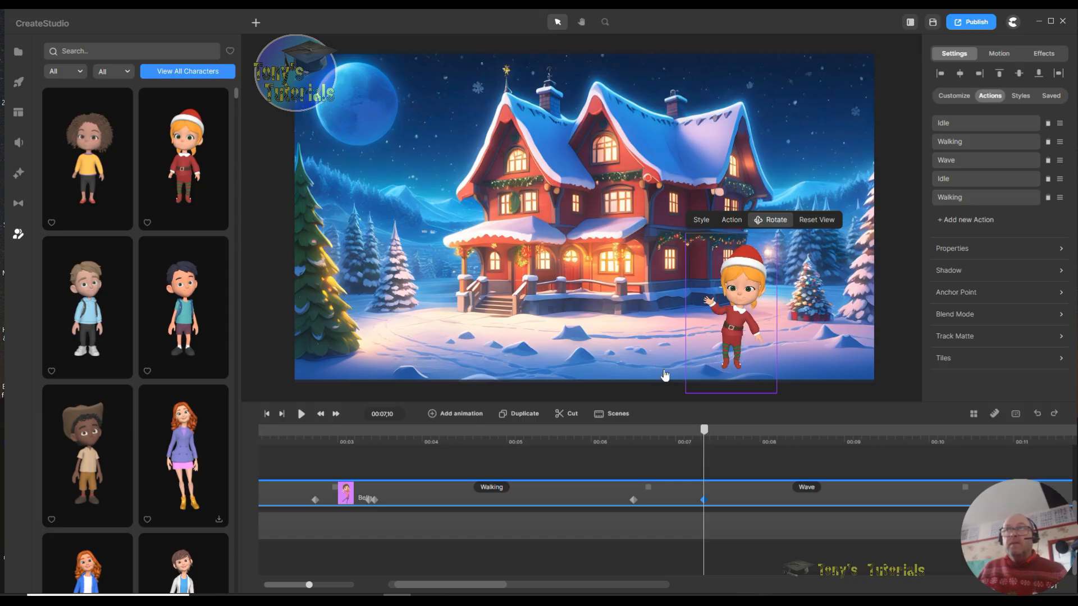
mouse_move(704, 432)
mouse_down()
mouse_move(621, 434)
mouse_move(707, 444)
mouse_up()
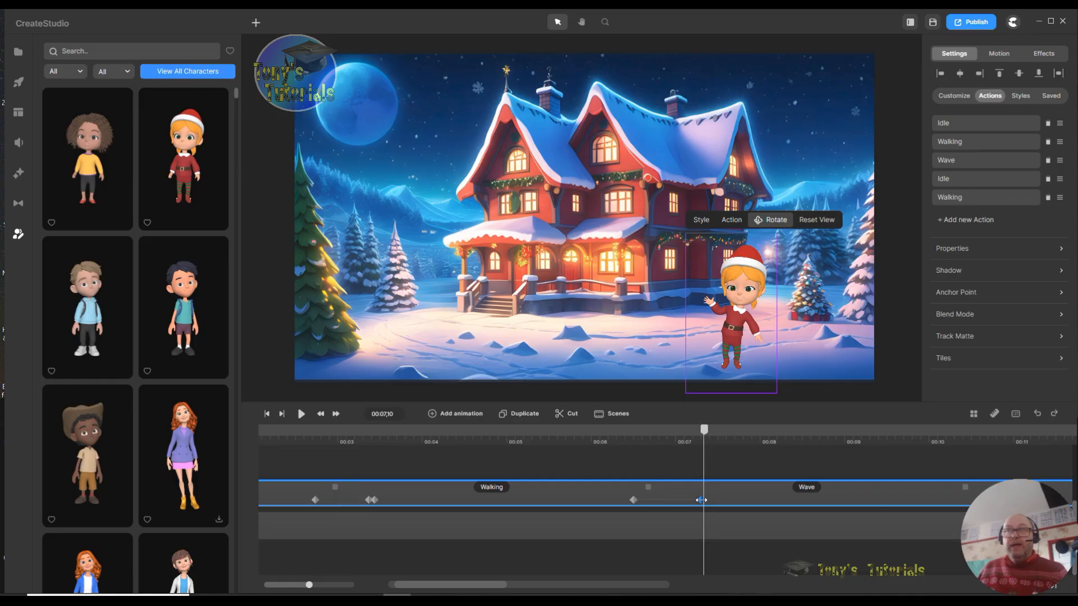
mouse_move(697, 440)
mouse_down()
mouse_move(606, 443)
mouse_move(693, 451)
mouse_up()
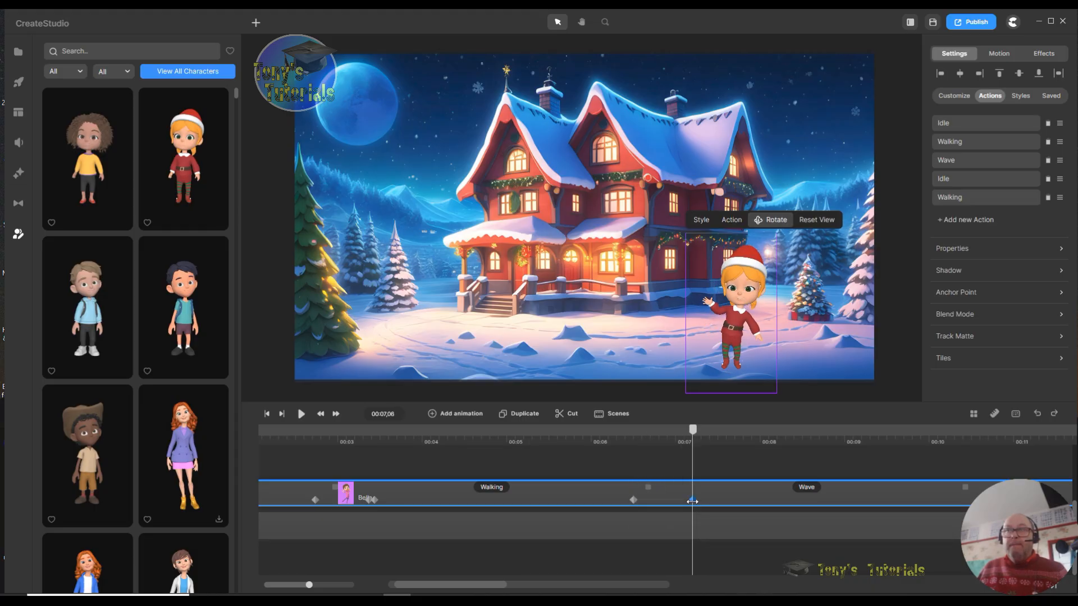
drag(692, 501, 672, 500)
mouse_move(673, 435)
mouse_down()
mouse_move(633, 438)
mouse_move(685, 444)
mouse_move(599, 442)
mouse_move(690, 439)
mouse_move(674, 443)
mouse_move(682, 447)
mouse_up()
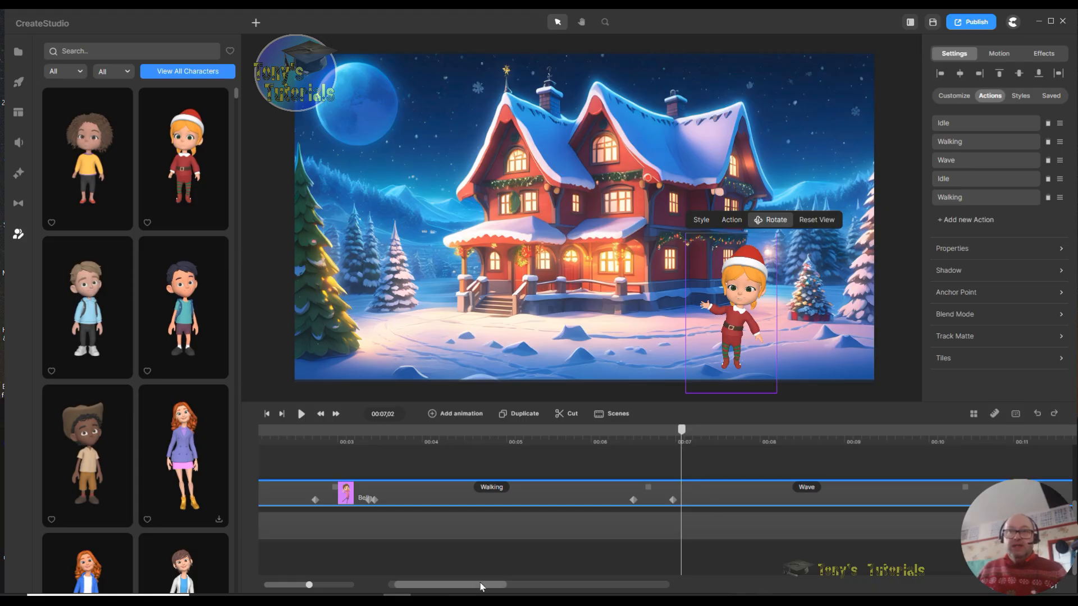
- Add a Linear Character View animation at 00:10,11, after the wave, and turn the character to face left in profile at its 00:11,06 end keyframe
scroll(484, 585, right, 5)
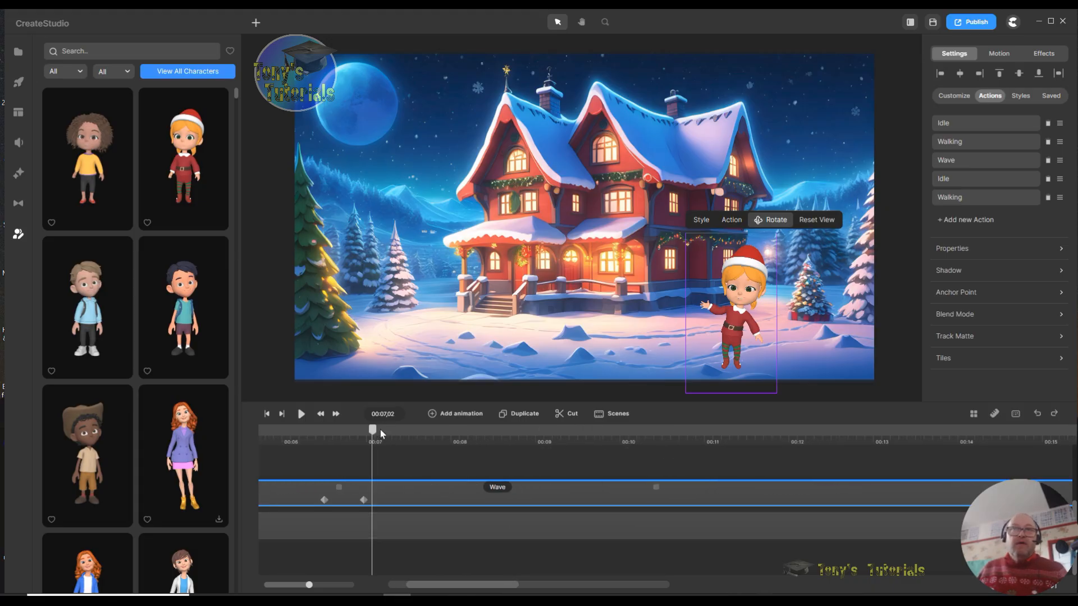
drag(378, 436, 651, 448)
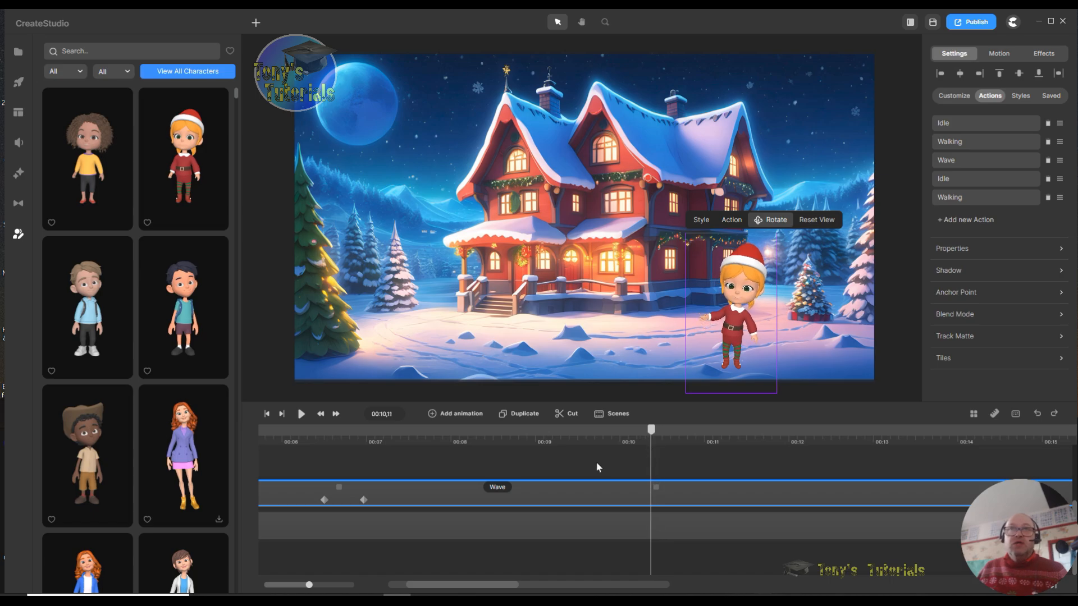
click(435, 415)
click(463, 309)
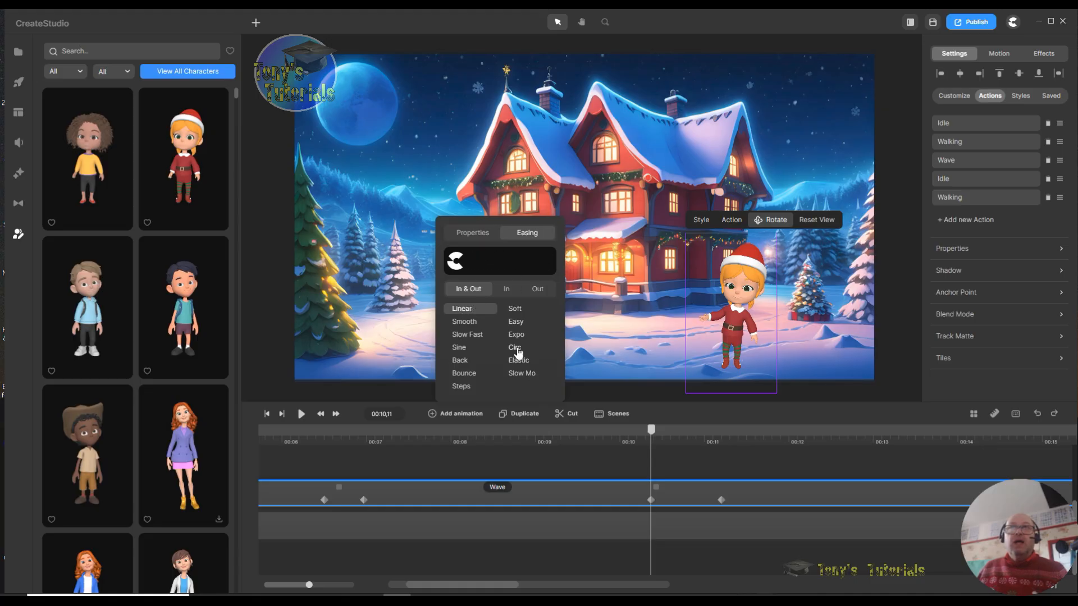
click(473, 234)
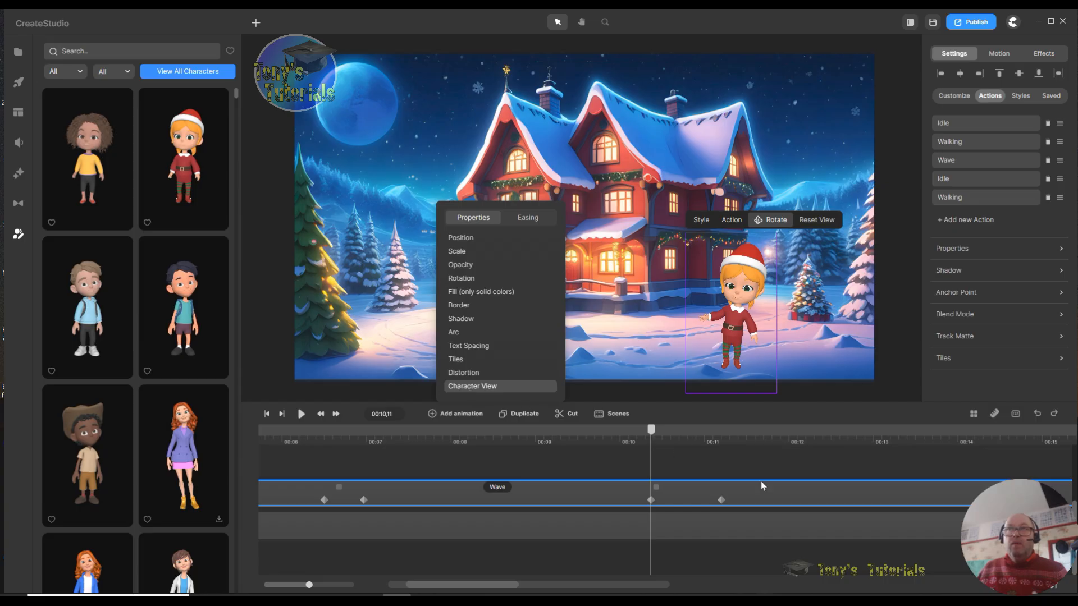
drag(651, 437, 721, 448)
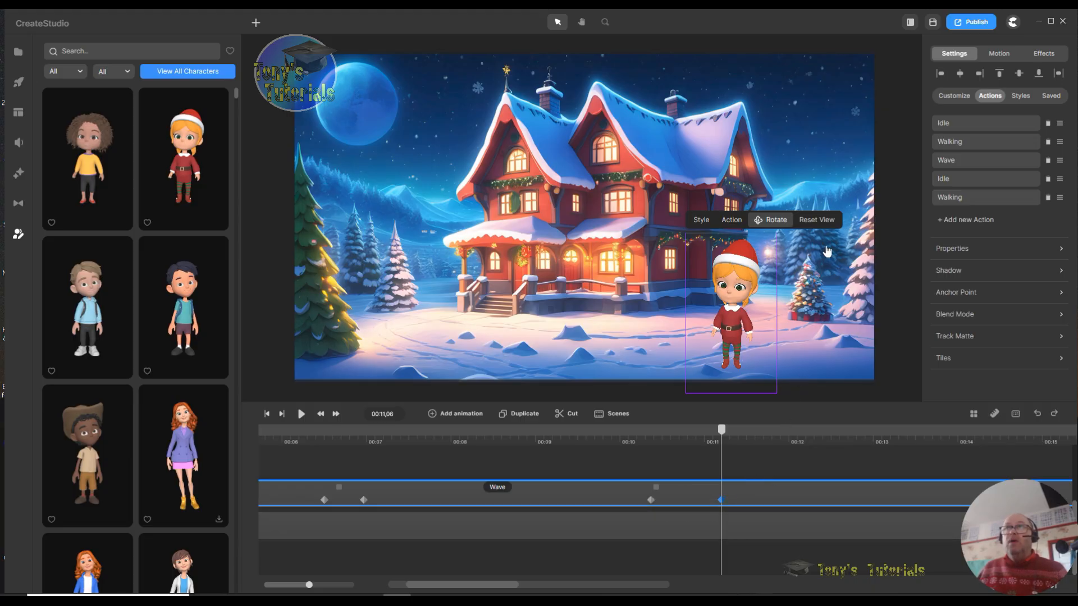
mouse_move(741, 313)
mouse_down()
mouse_move(698, 313)
mouse_move(732, 315)
mouse_up()
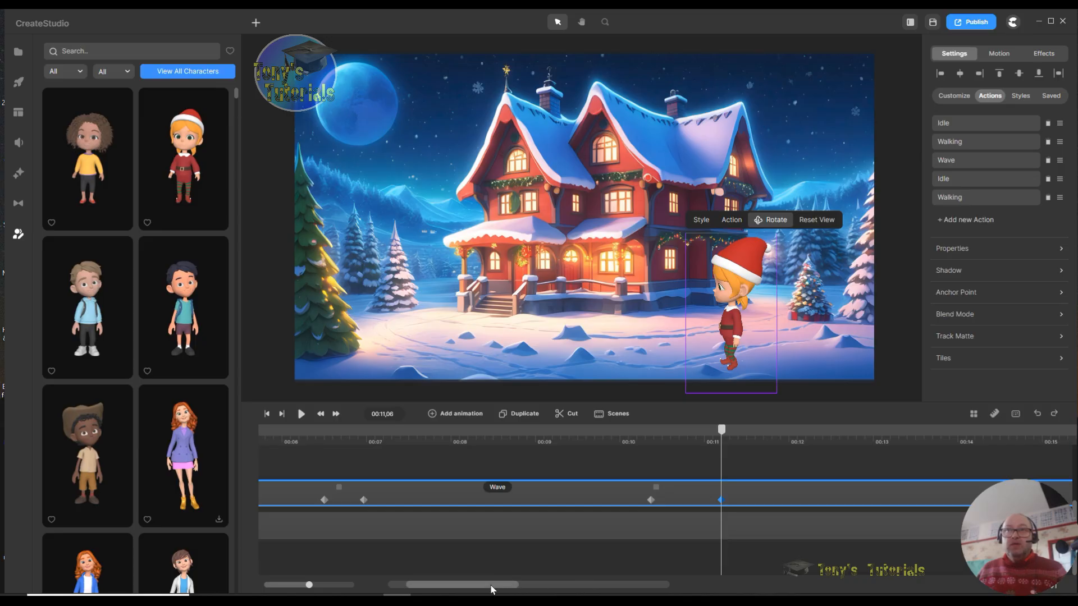
- Add a Character View animation at 00:22,26, just before the last Walking action, and turn the character's back to the viewer at its 00:23,21 end keyframe
drag(491, 589, 497, 588)
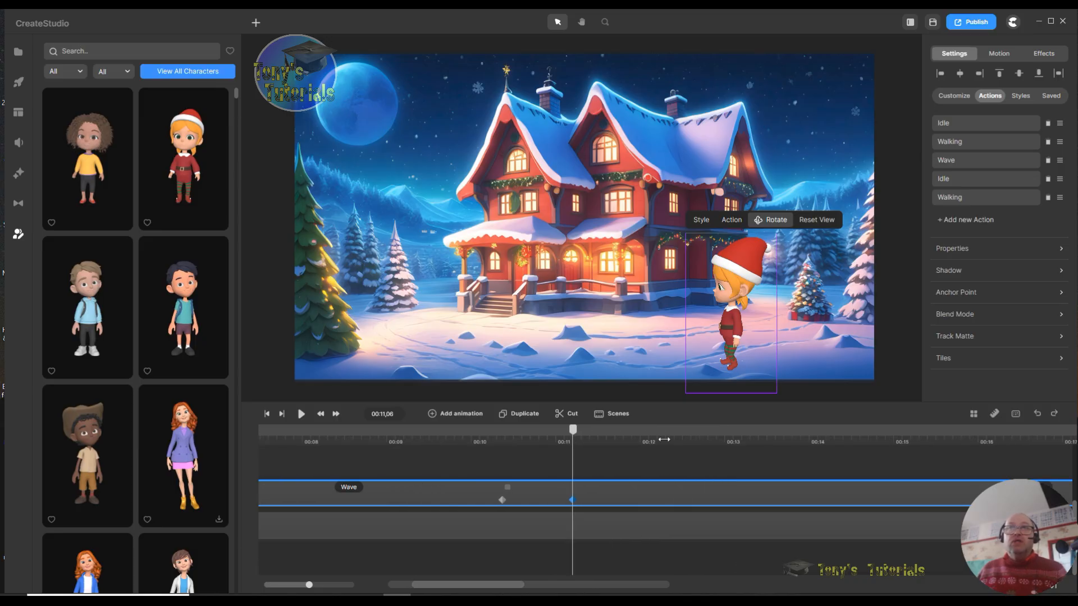
drag(574, 434, 872, 452)
click(878, 458)
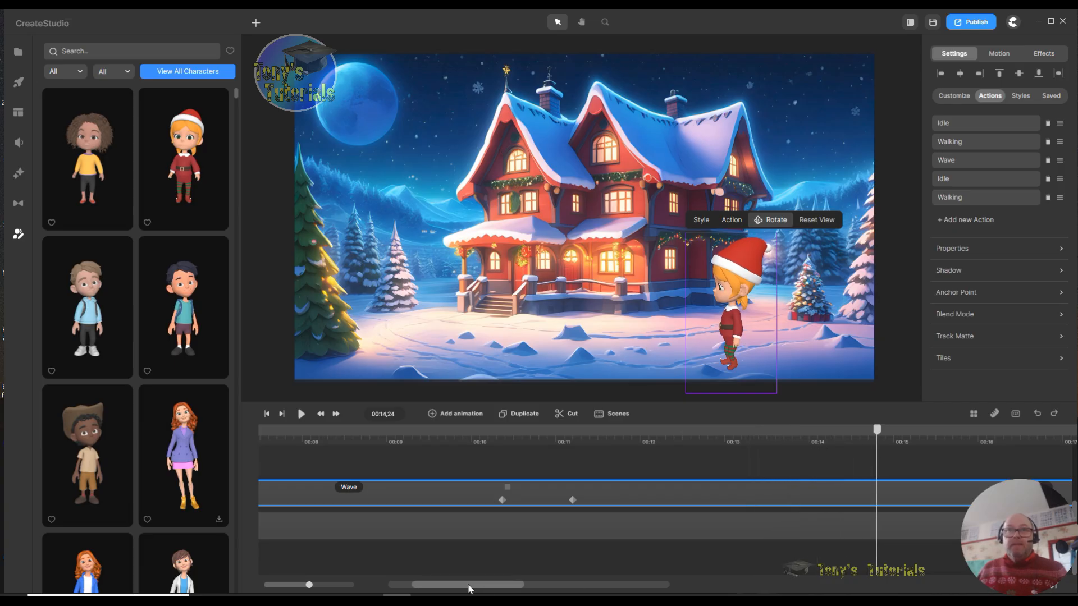
scroll(475, 591, right, 5)
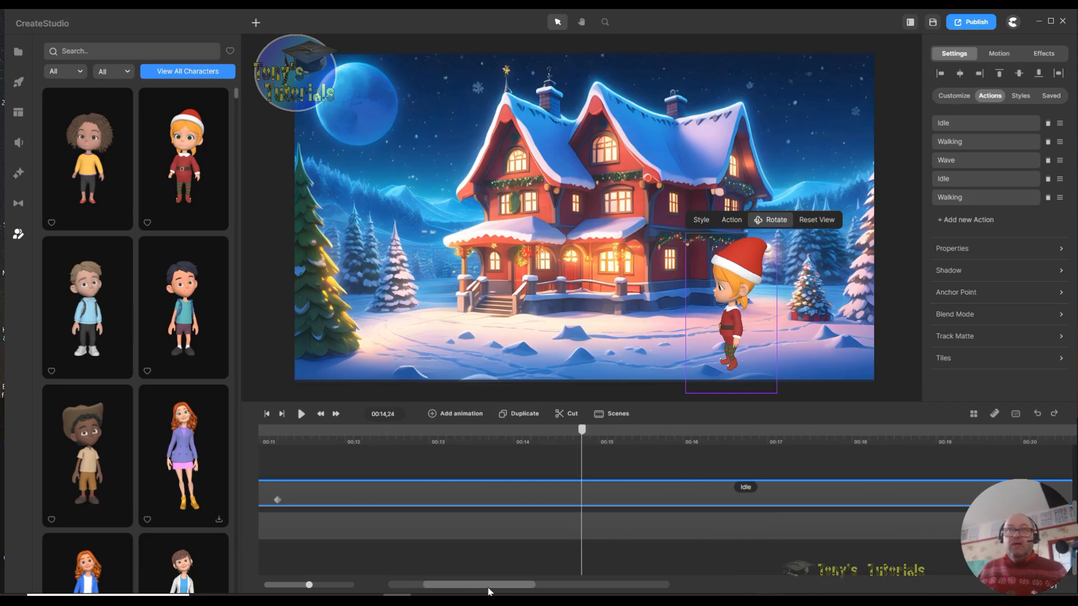
drag(566, 435, 914, 442)
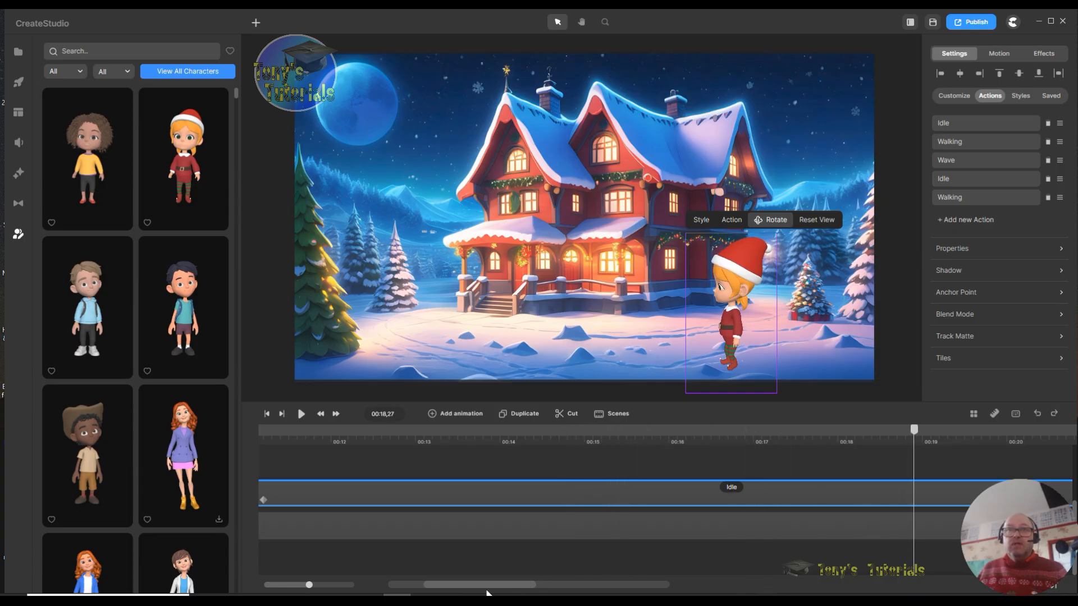
drag(501, 588, 513, 587)
drag(520, 587, 523, 584)
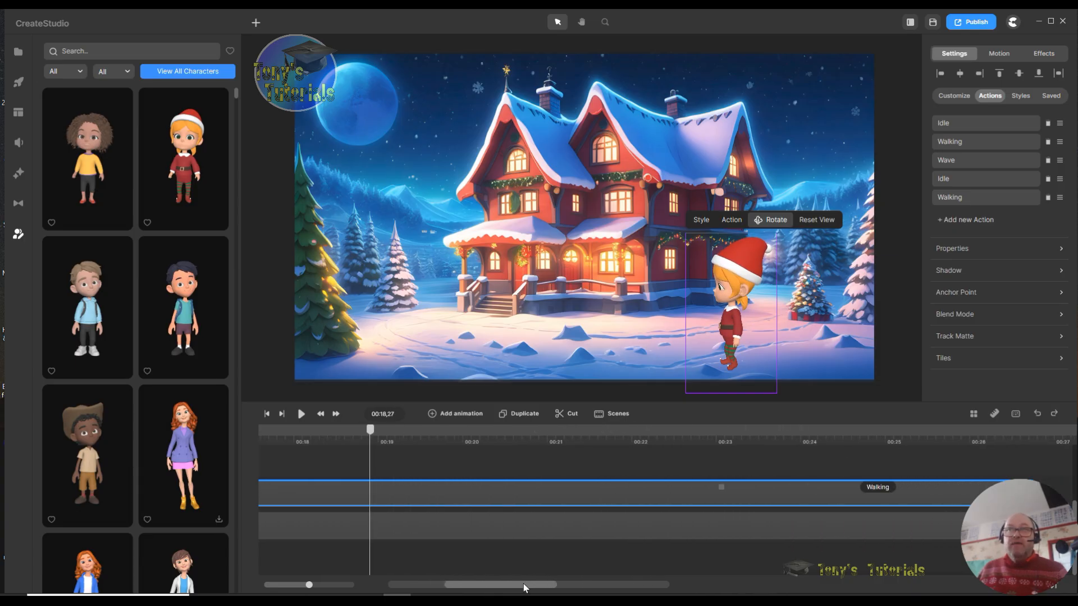
drag(366, 432, 700, 454)
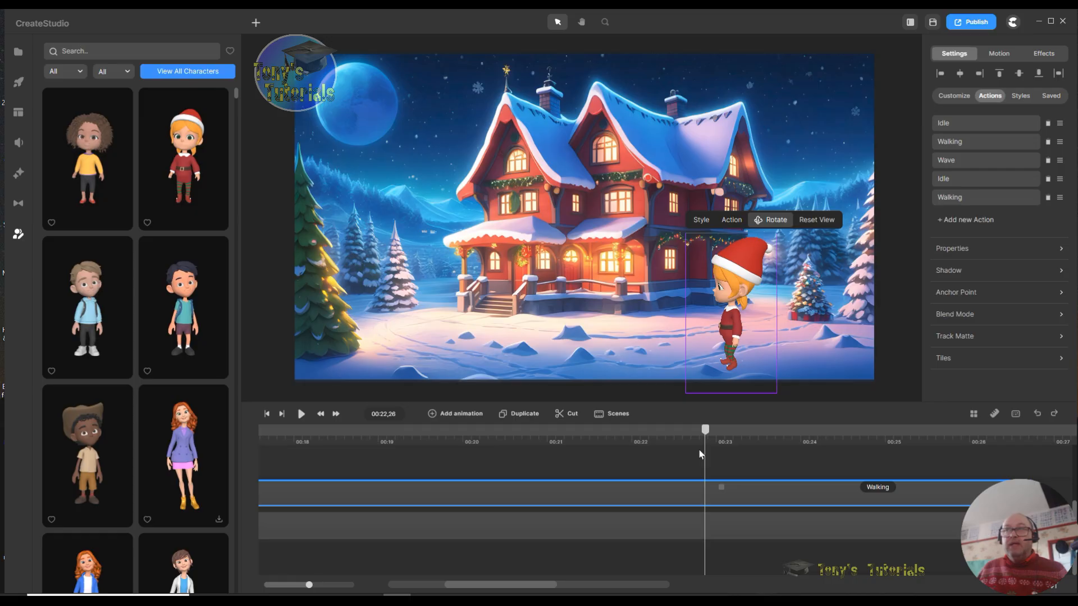
click(879, 488)
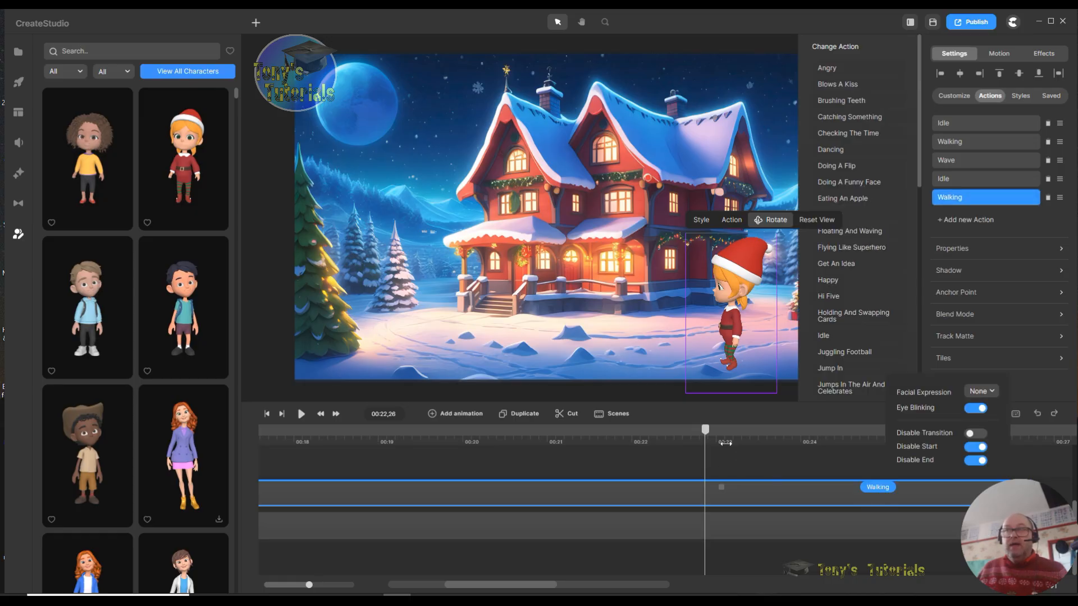
click(752, 439)
drag(753, 433, 705, 433)
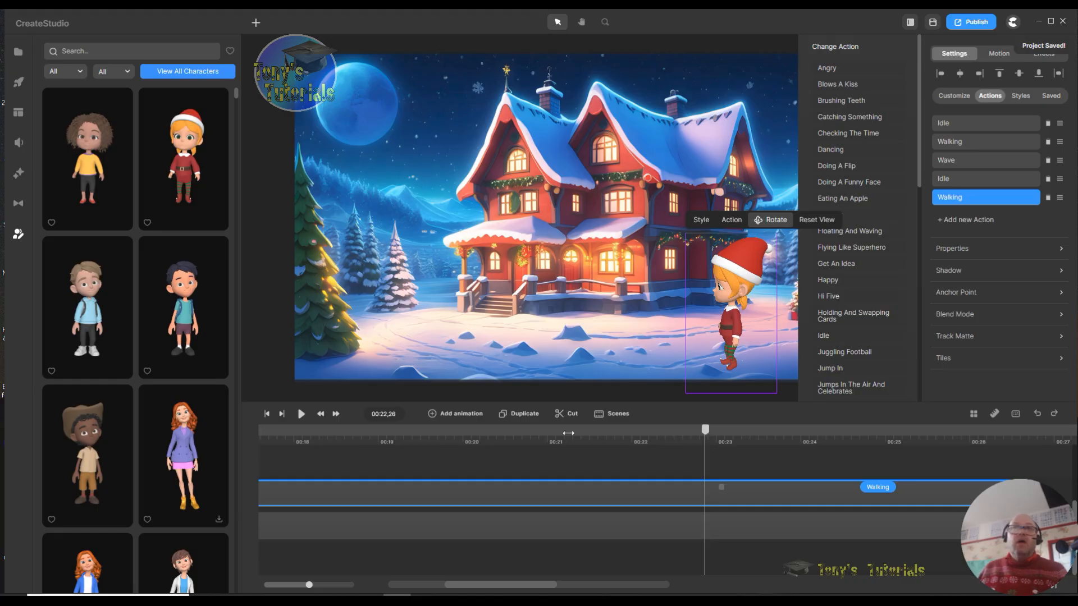
click(439, 417)
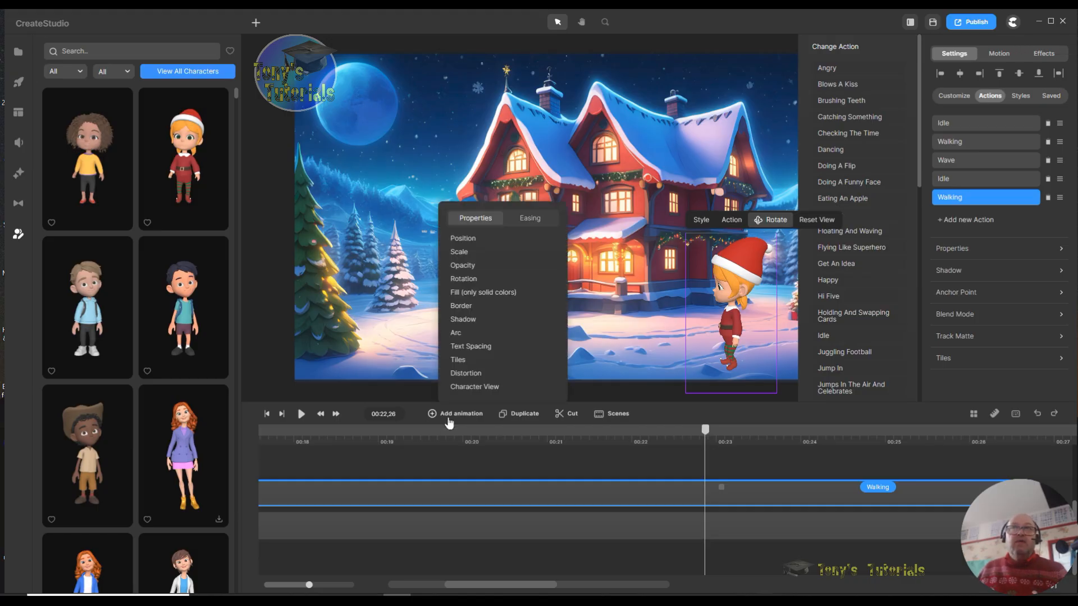
click(482, 387)
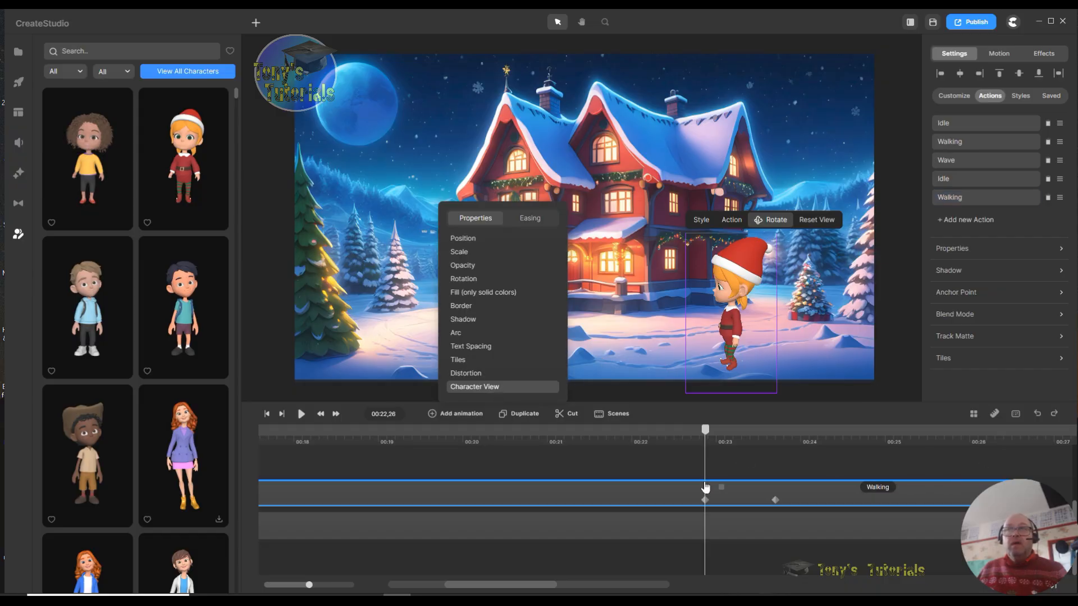
drag(708, 432, 779, 439)
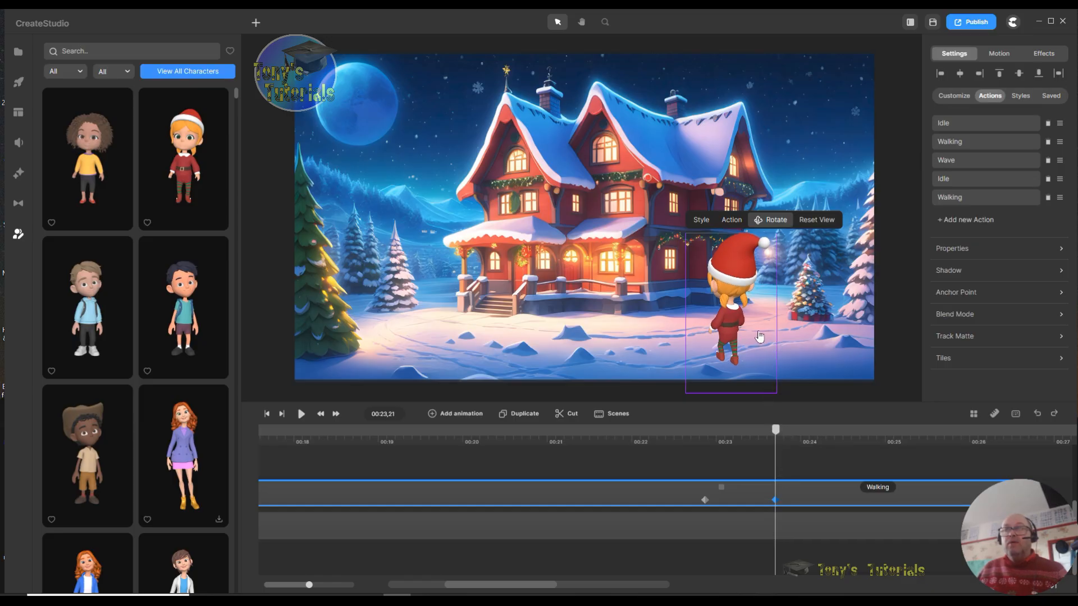
mouse_move(758, 336)
mouse_down()
mouse_move(730, 337)
mouse_move(755, 337)
mouse_move(743, 335)
mouse_up()
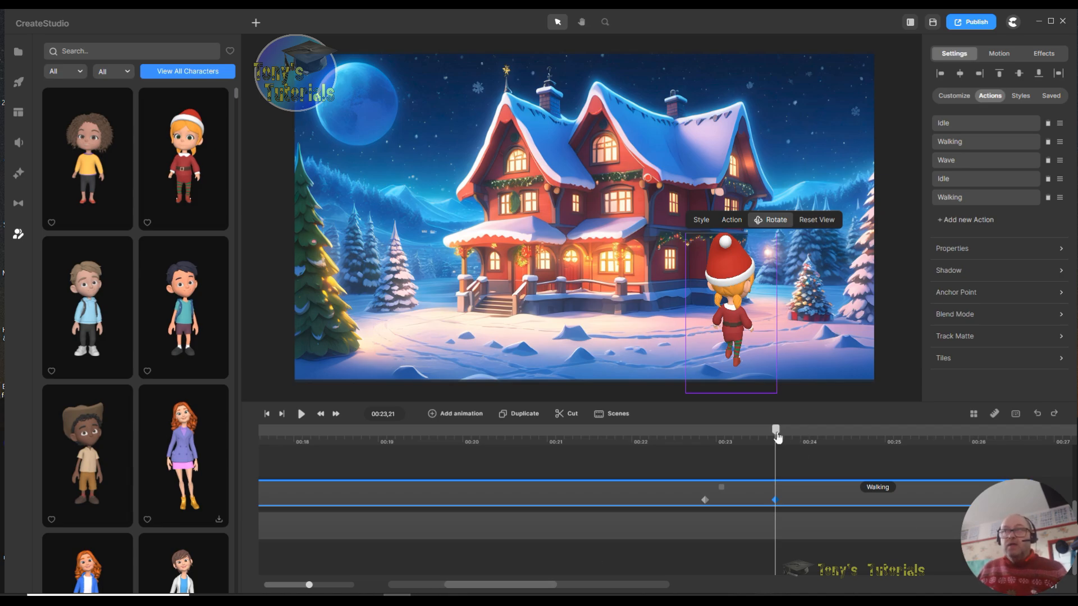
- Add a Position animation with Linear easing to the character at 00:23,23, just after the turn
drag(748, 434, 781, 431)
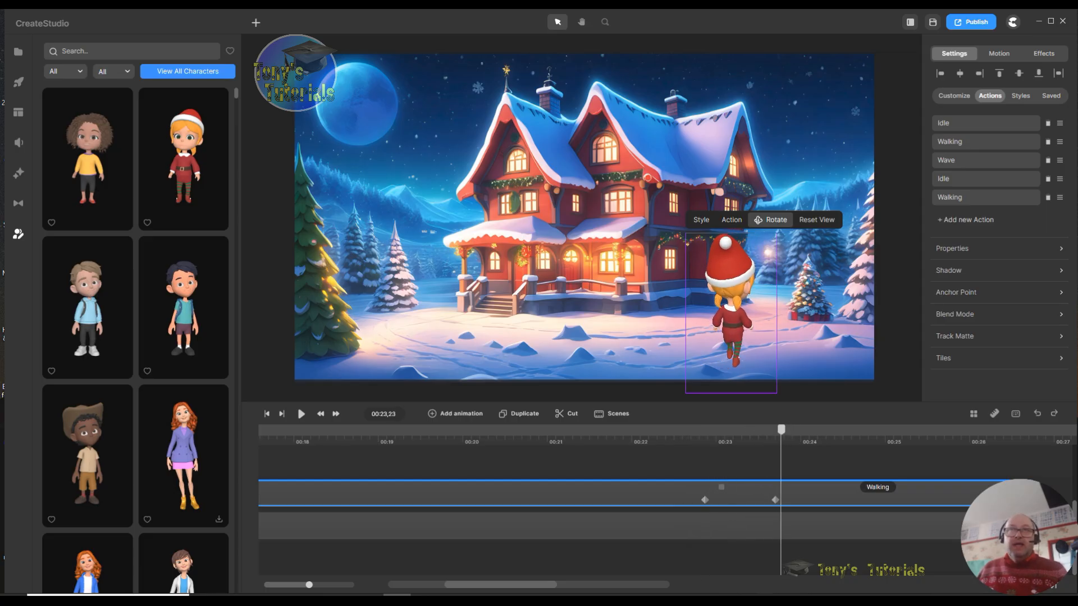
click(432, 416)
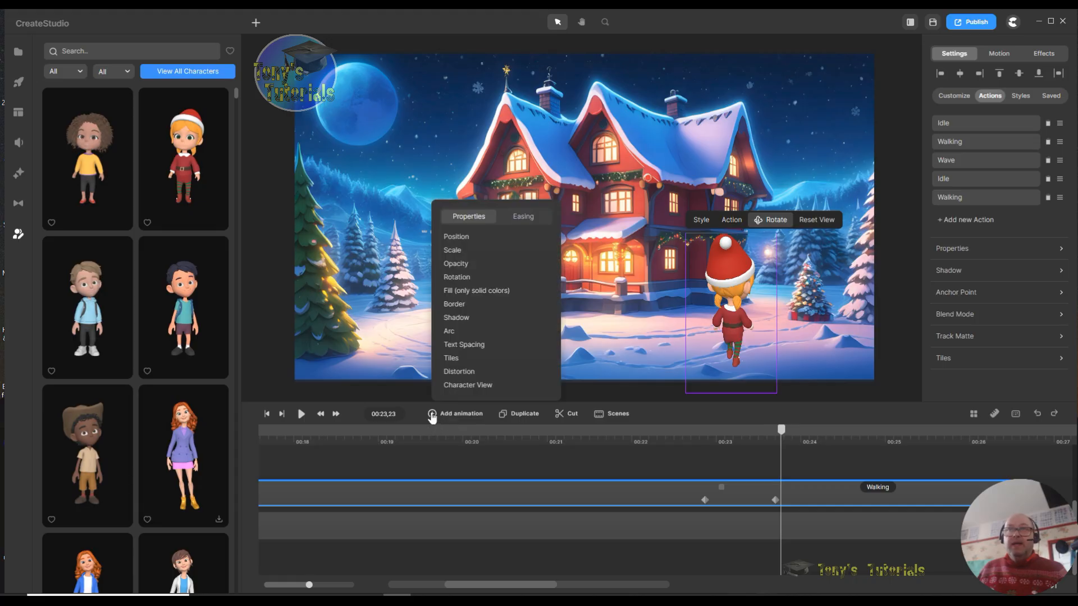
click(471, 242)
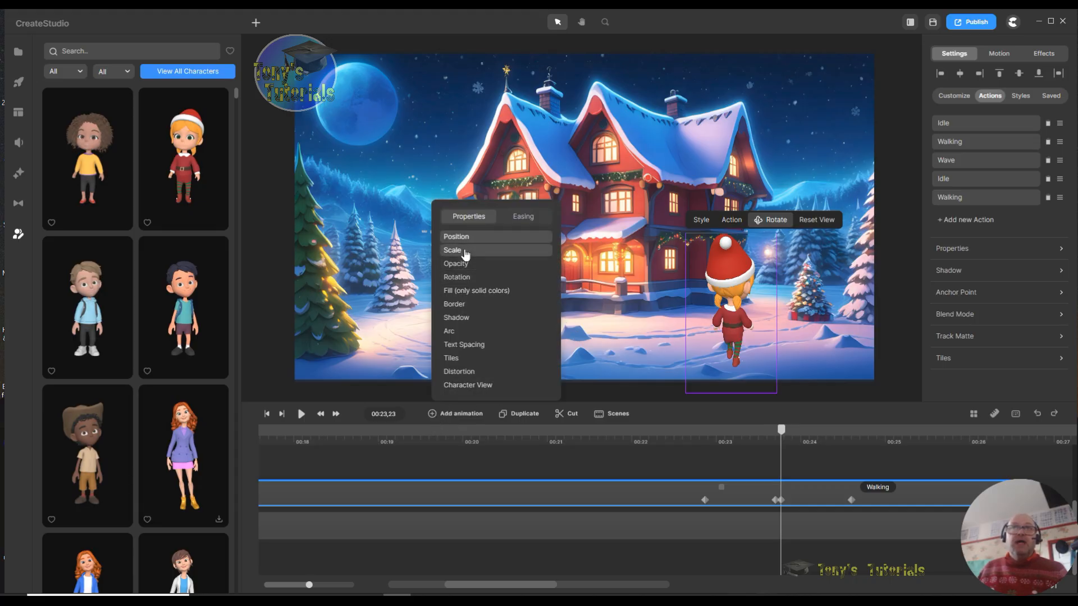
click(533, 219)
click(459, 308)
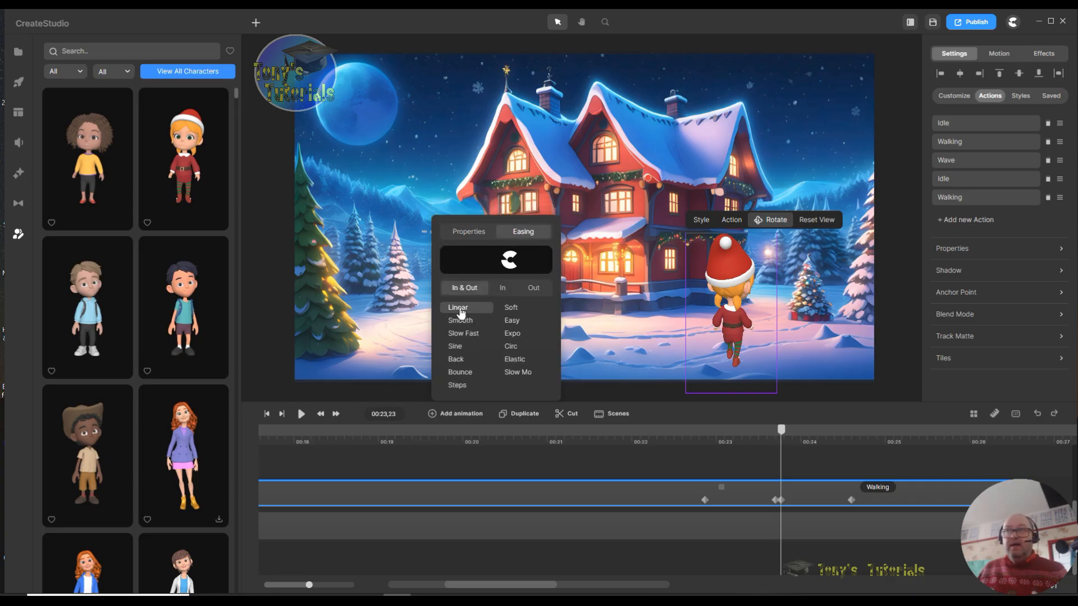
- Move the end keyframe of the walk-off animation to 00:26,03, near the end of the character's clip
drag(502, 586, 515, 586)
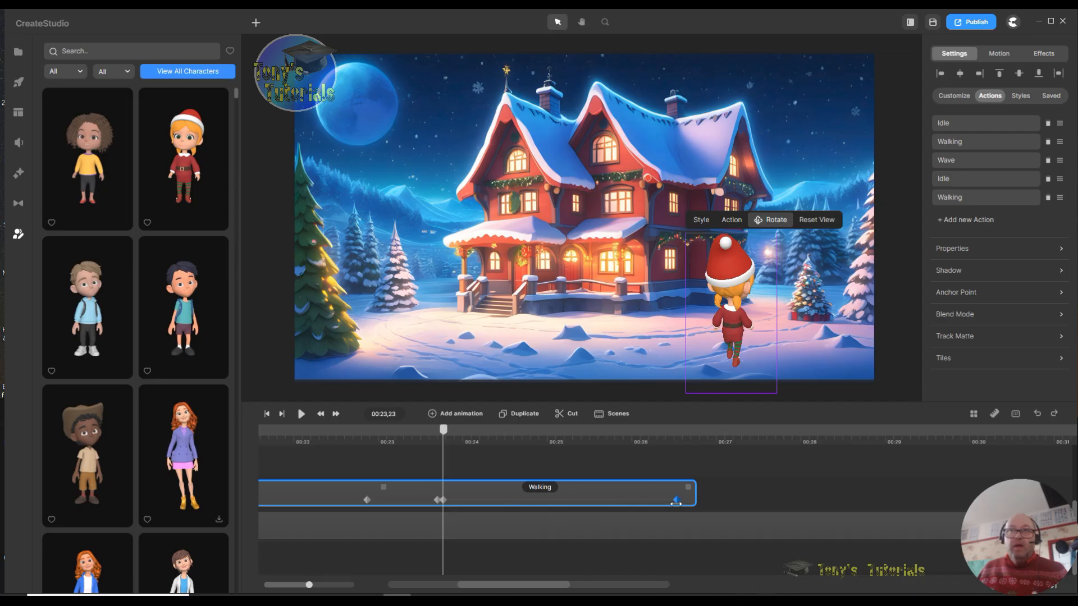
click(640, 499)
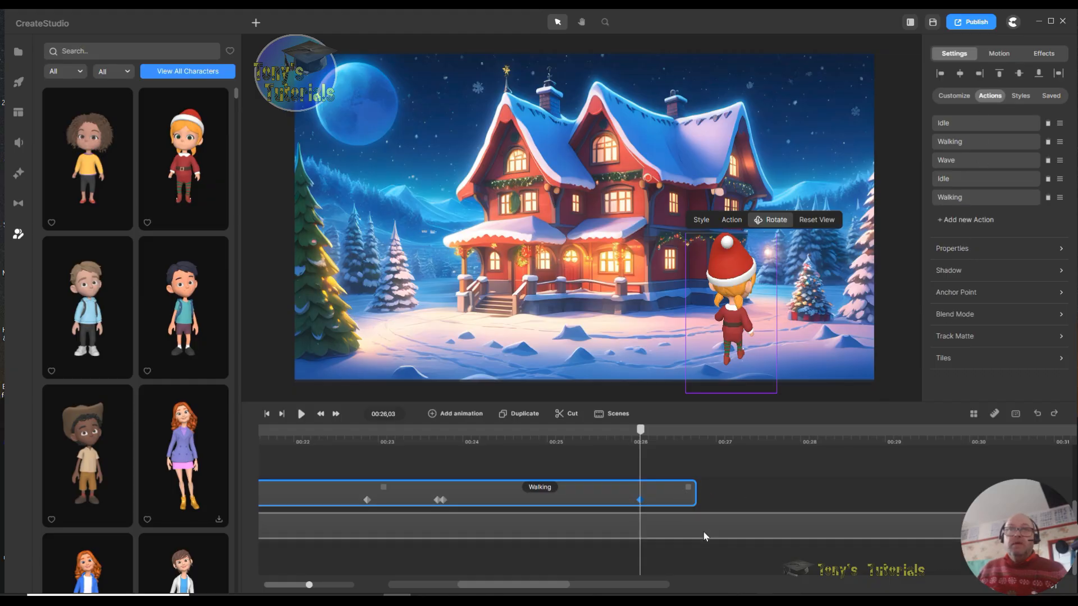
click(439, 431)
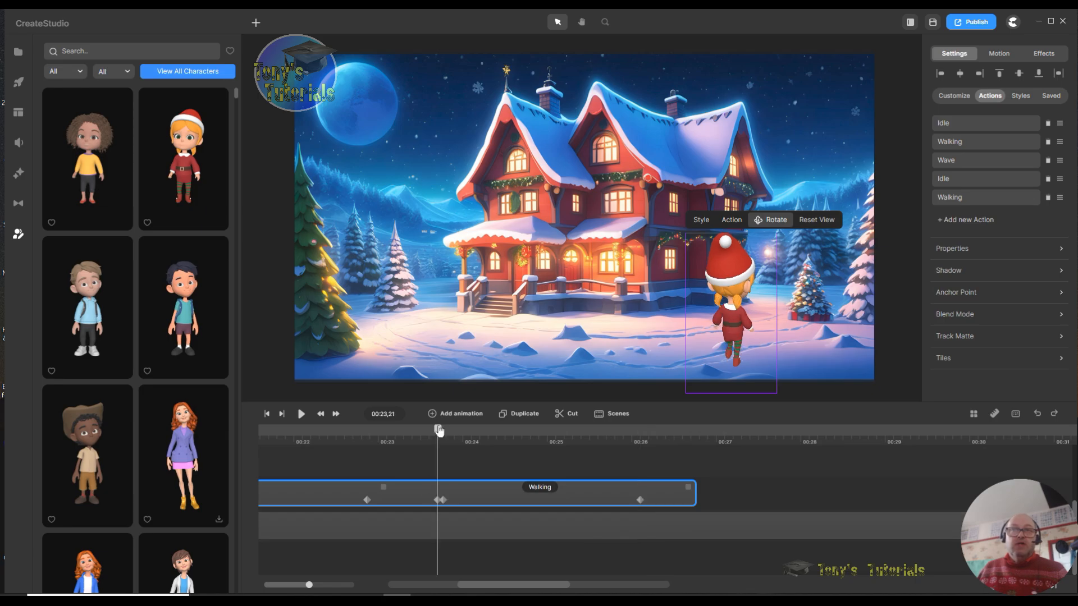
drag(450, 430, 645, 438)
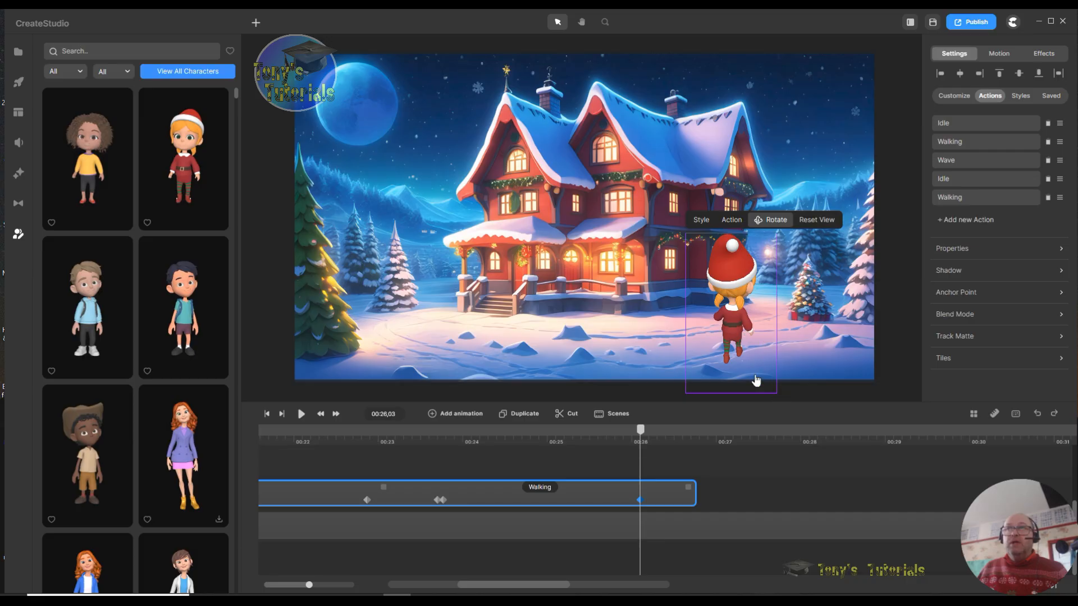
click(638, 500)
click(844, 381)
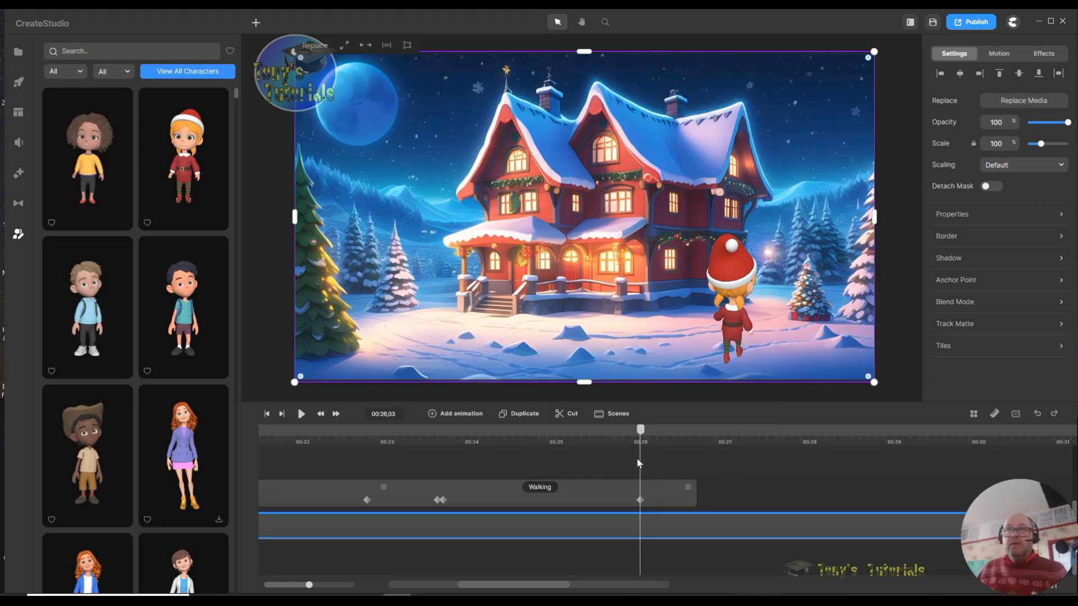
- Set the walk-off animation between 00:23,23 and 00:26,03 to animate both Position and Scale
click(597, 506)
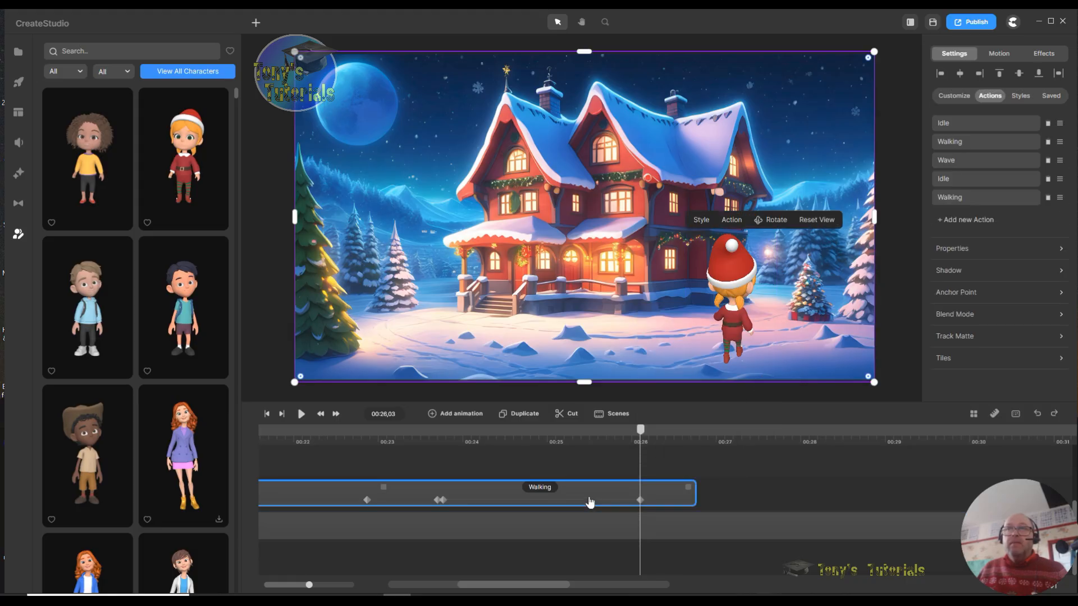
click(589, 502)
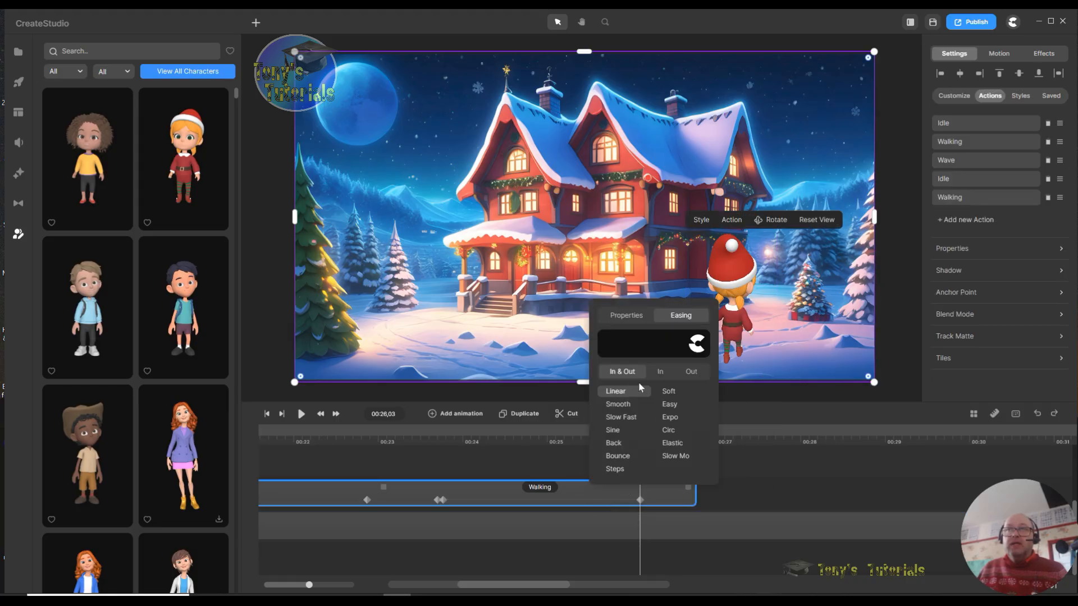
click(626, 315)
click(653, 335)
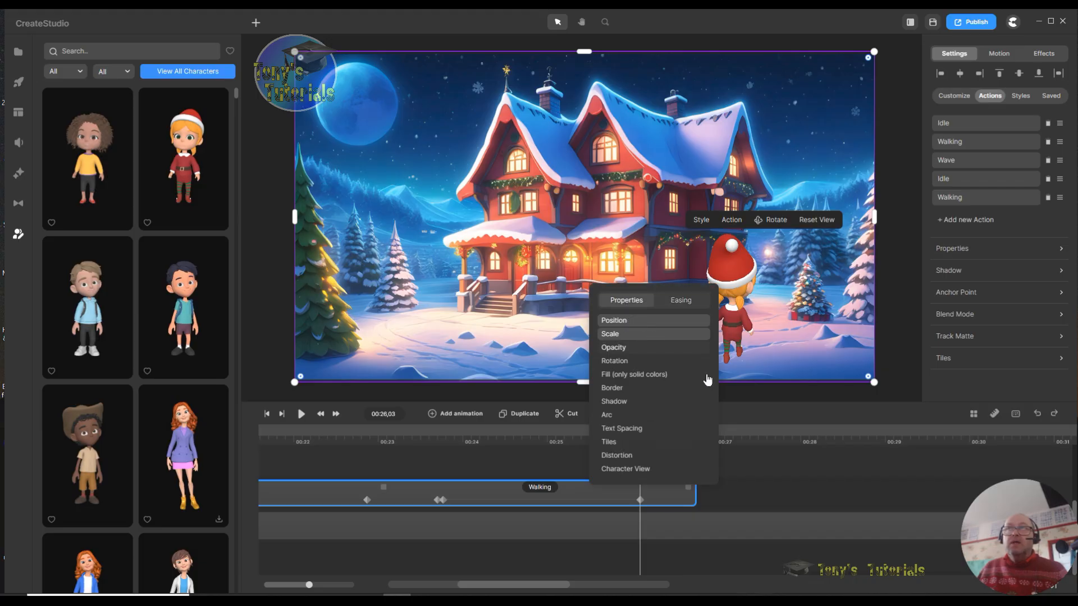
- At the 00:26,03 end keyframe, shrink the character strongly and place it between the house's right side and the small decorated tree
click(734, 320)
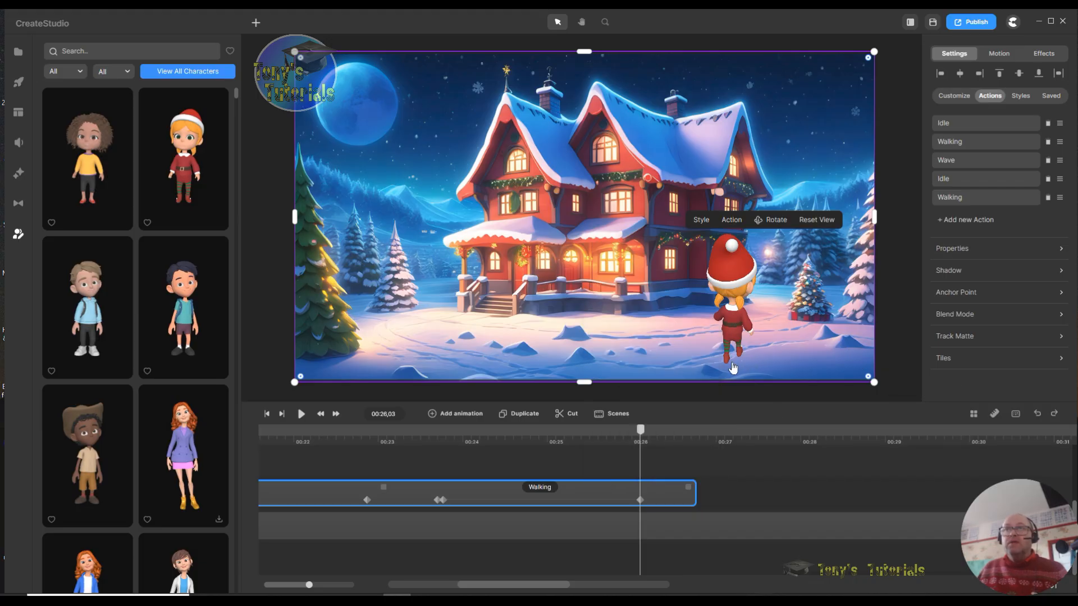
click(639, 501)
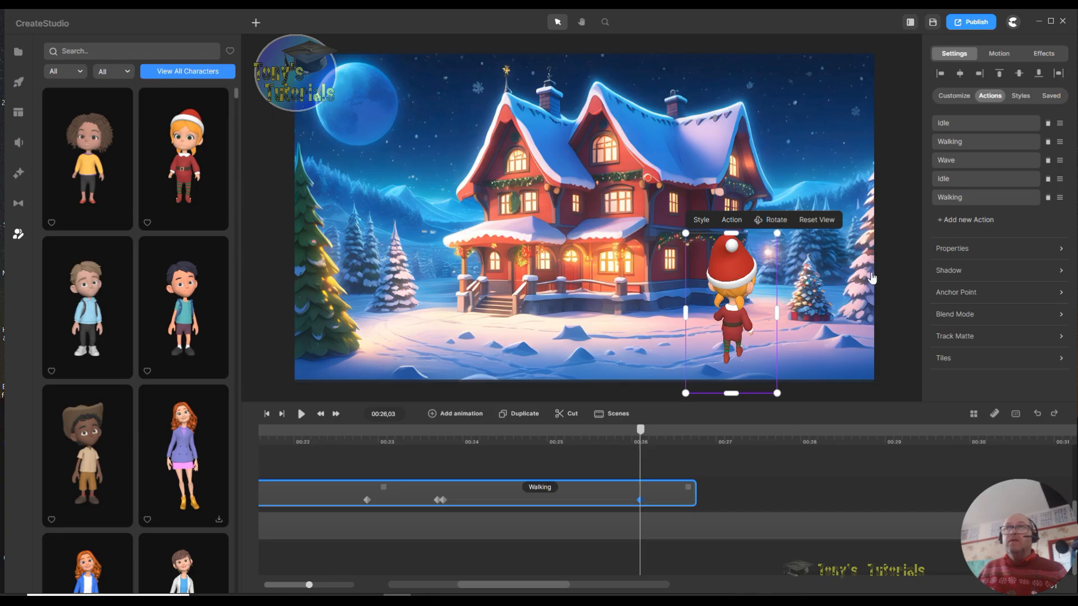
drag(777, 232, 761, 273)
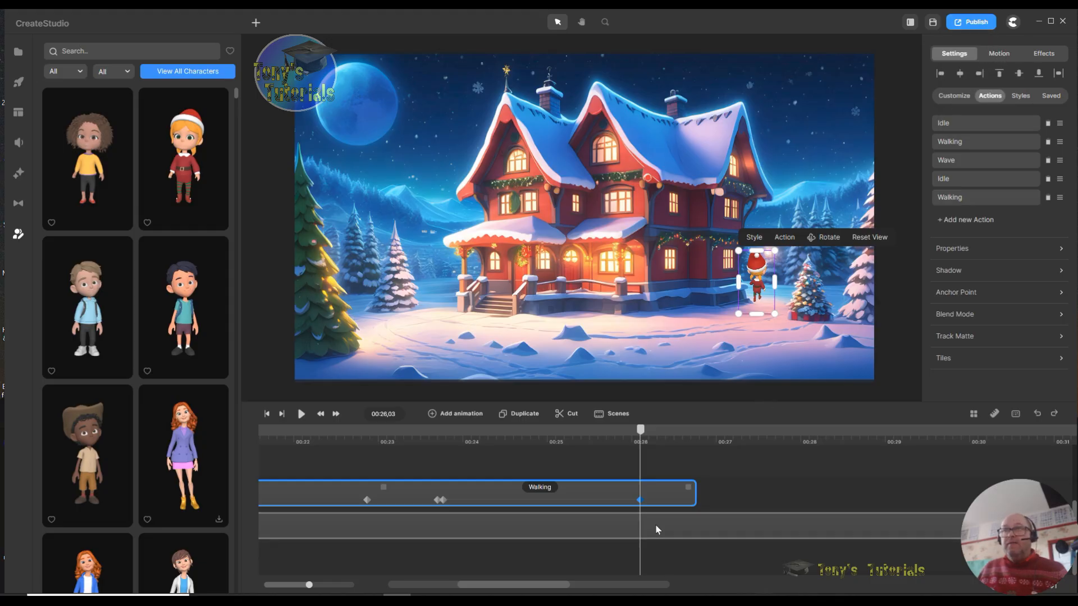
- Apply a Fade Out exit motion to the end of the character's clip
click(999, 54)
click(1005, 148)
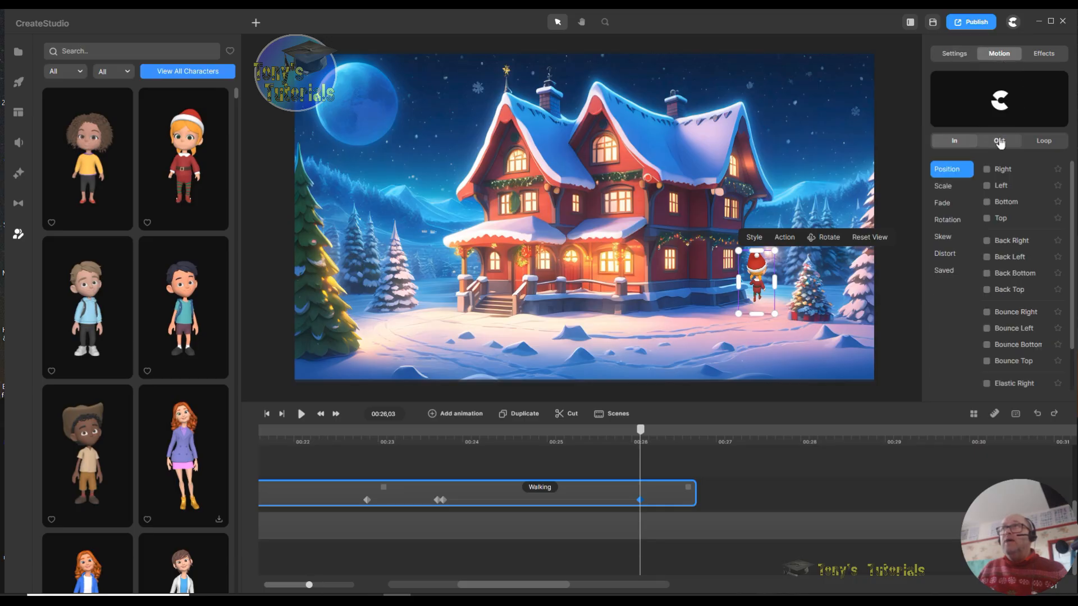
click(942, 204)
click(987, 170)
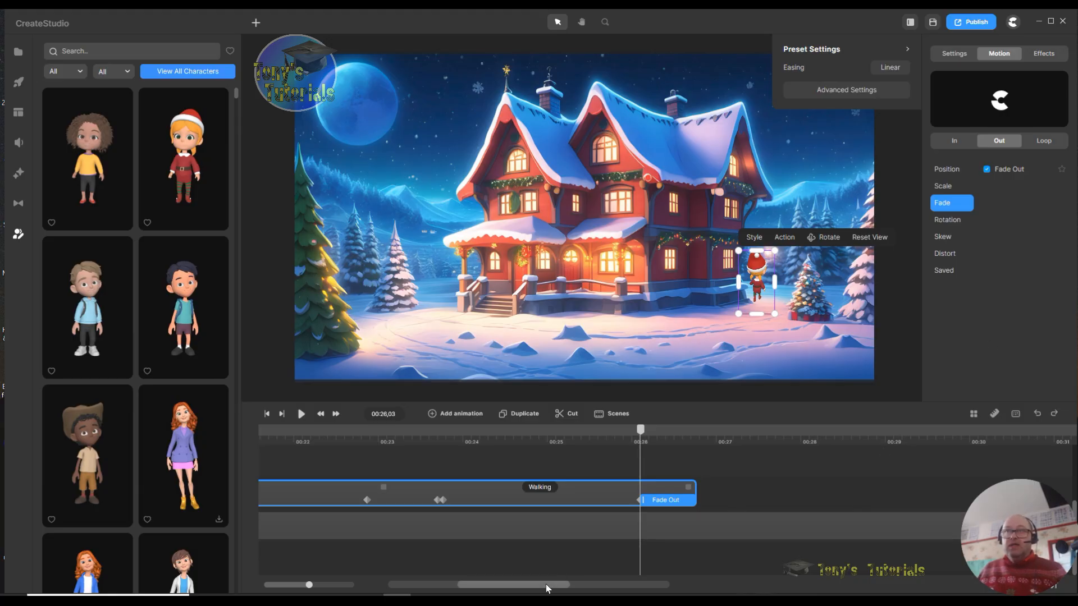
- Play the whole scene from the beginning to review the character's animation
drag(546, 584, 461, 587)
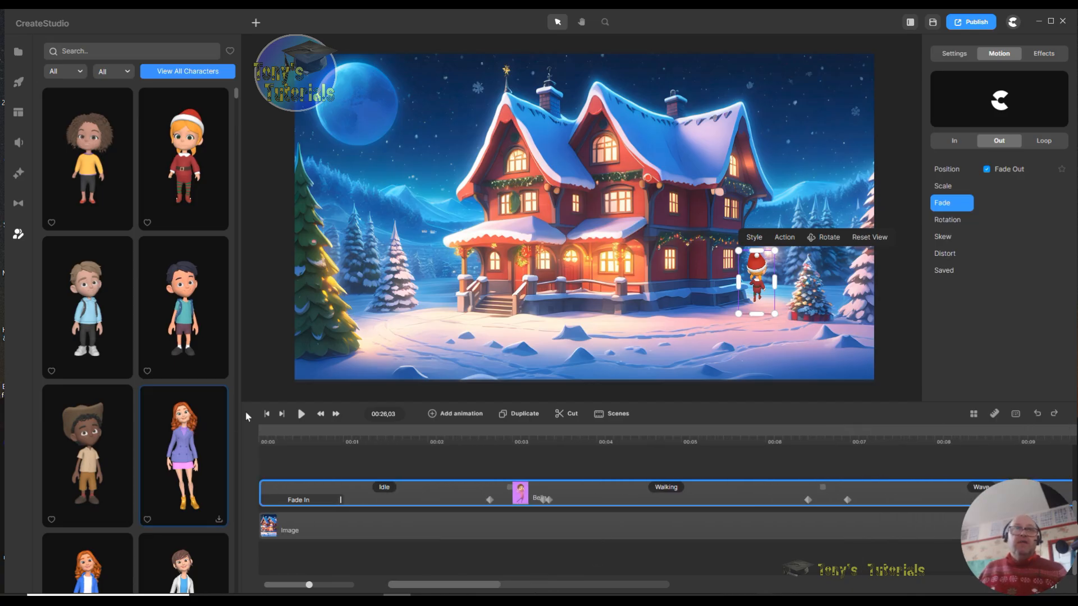
click(267, 416)
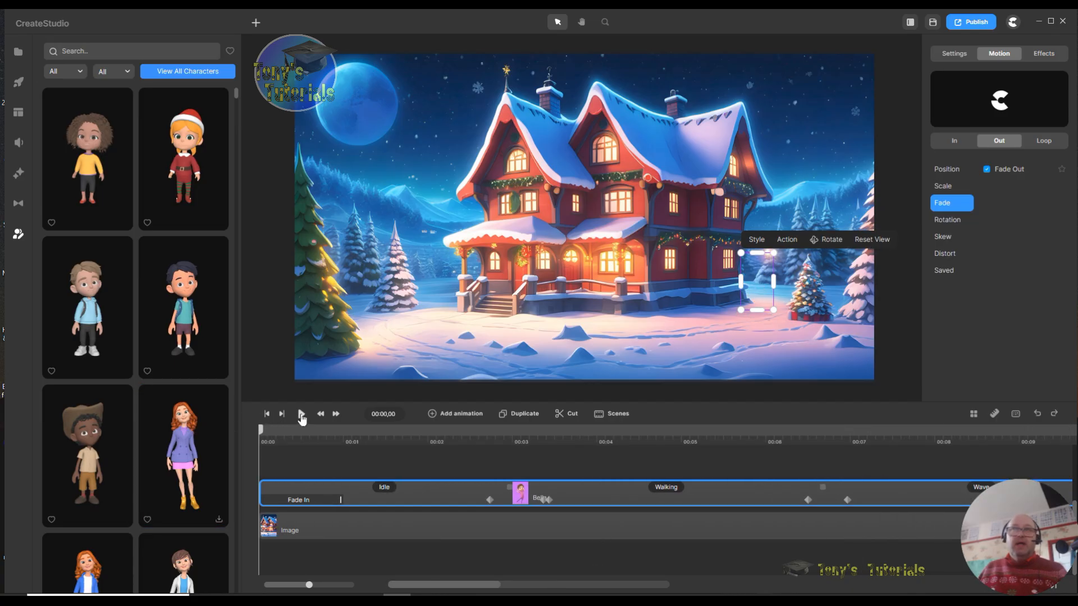
click(302, 416)
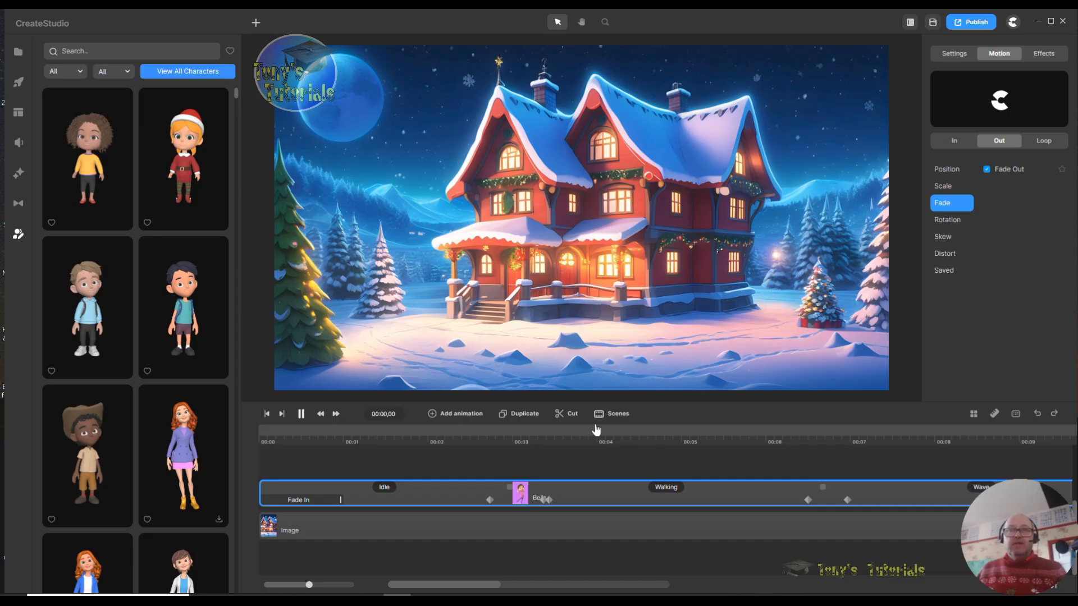
- Add the dark-haired boy character in the teal top to the scene and return the playhead to 00:00,00
click(185, 314)
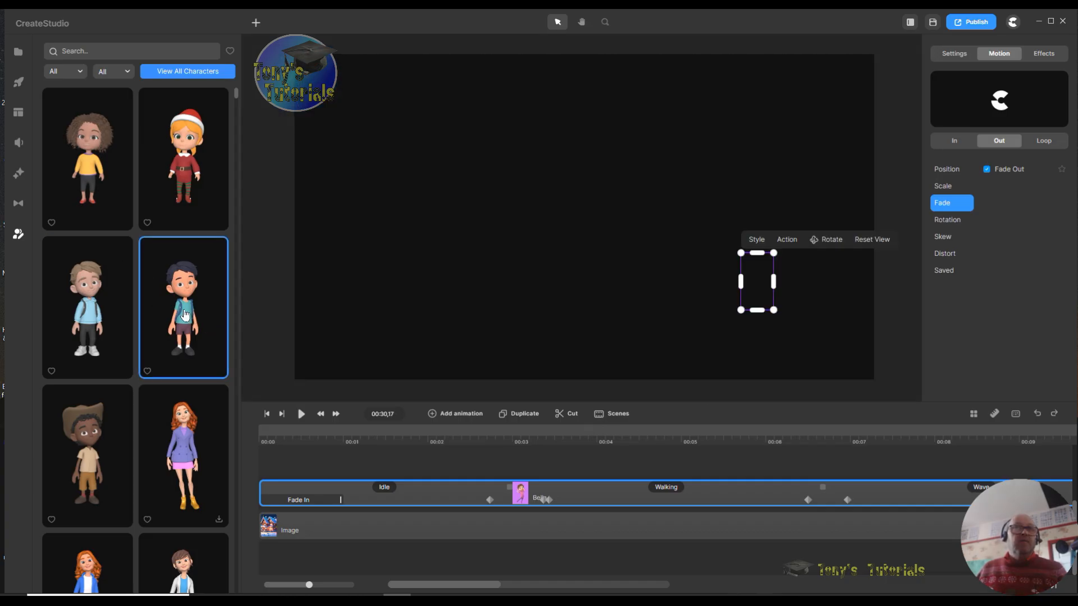
drag(191, 316, 441, 262)
click(265, 416)
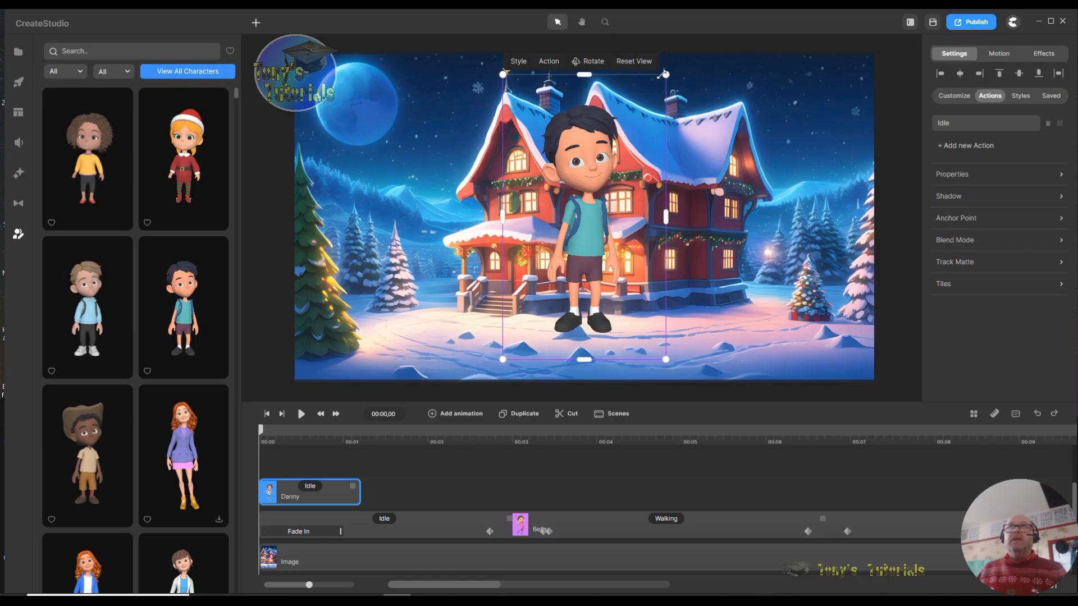
- Shrink the boy character to a small figure and place him on the snow beside the large fir tree left of the house
drag(664, 75, 548, 261)
drag(533, 320, 405, 295)
drag(428, 239, 411, 268)
drag(392, 307, 359, 296)
drag(381, 262, 366, 286)
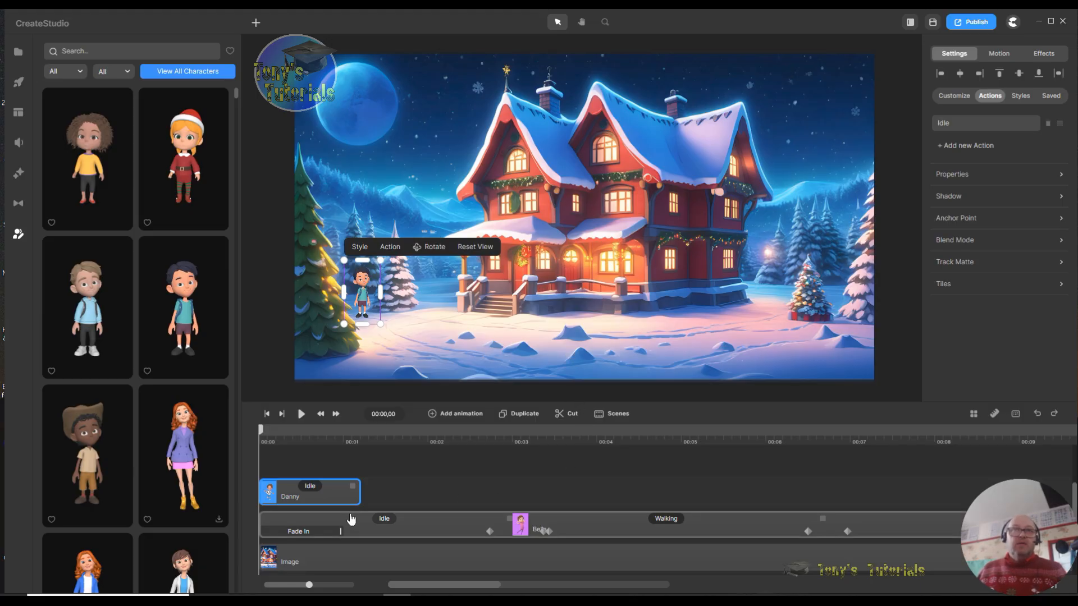
- Lengthen the boy's Idle action to about 3 seconds and apply a Fade In entrance motion to him
drag(448, 486, 510, 494)
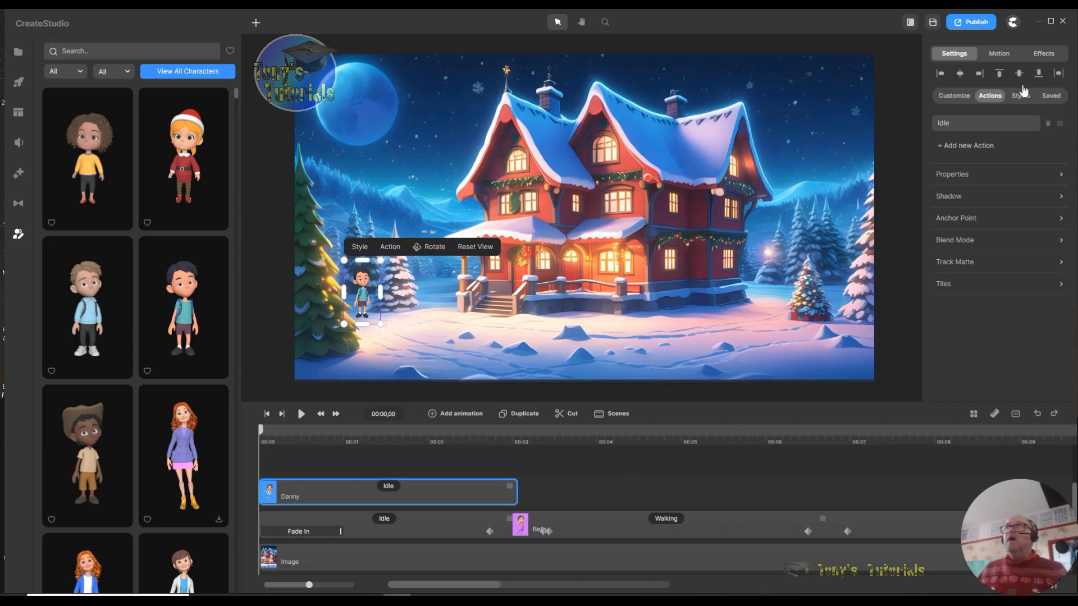
click(999, 52)
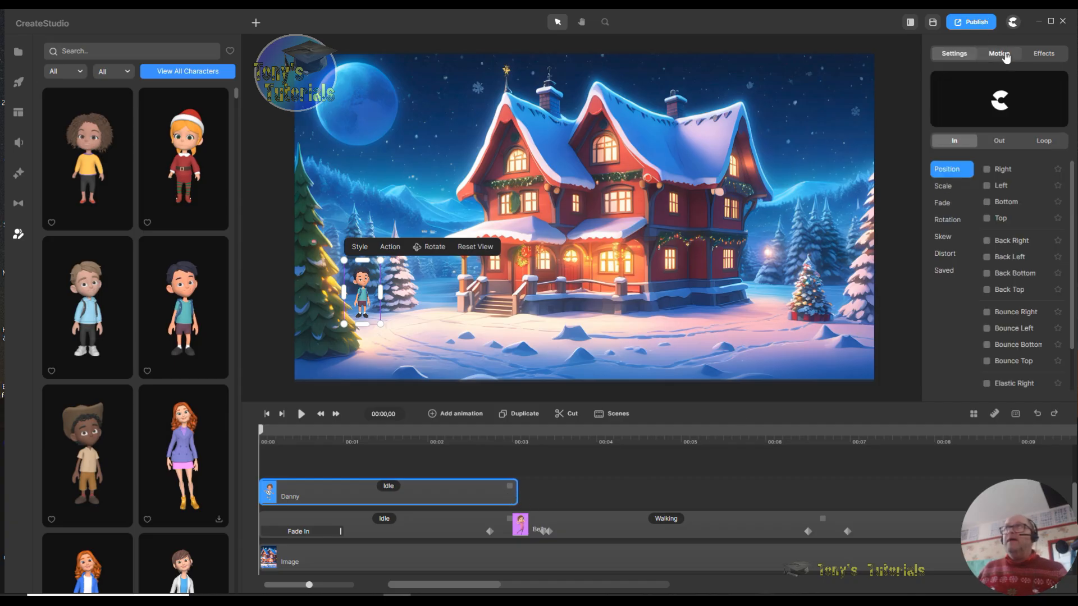
click(947, 206)
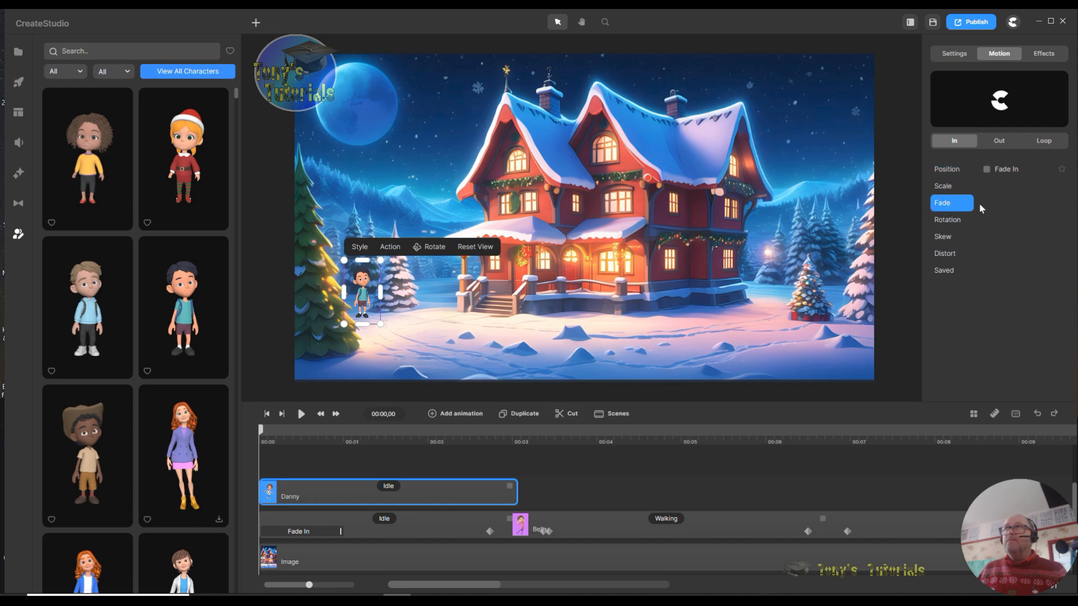
click(988, 169)
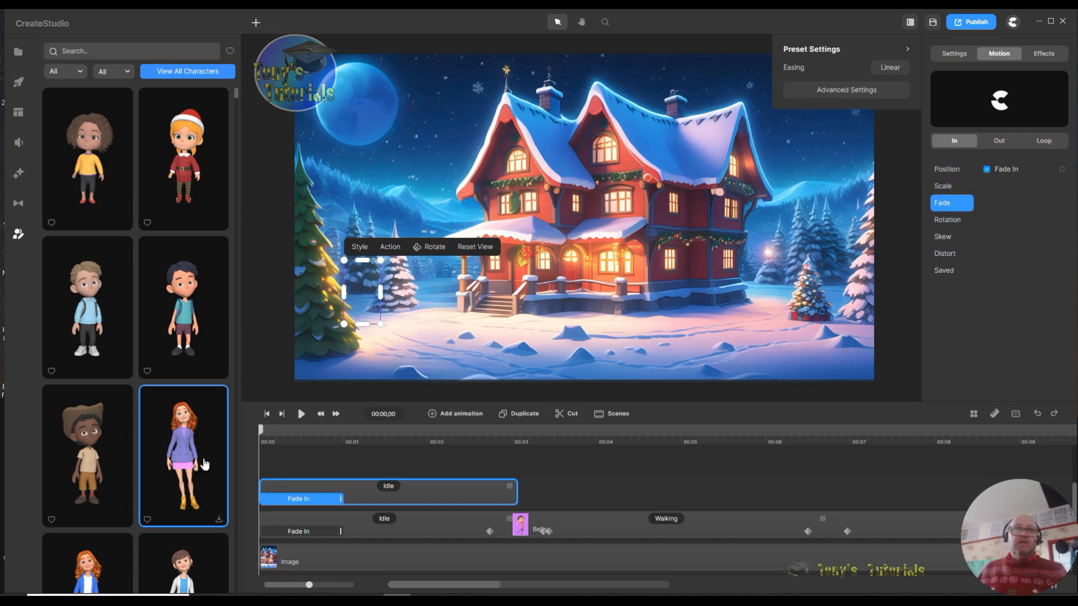
- Add a Walking action after the boy's Idle action
drag(261, 438, 508, 446)
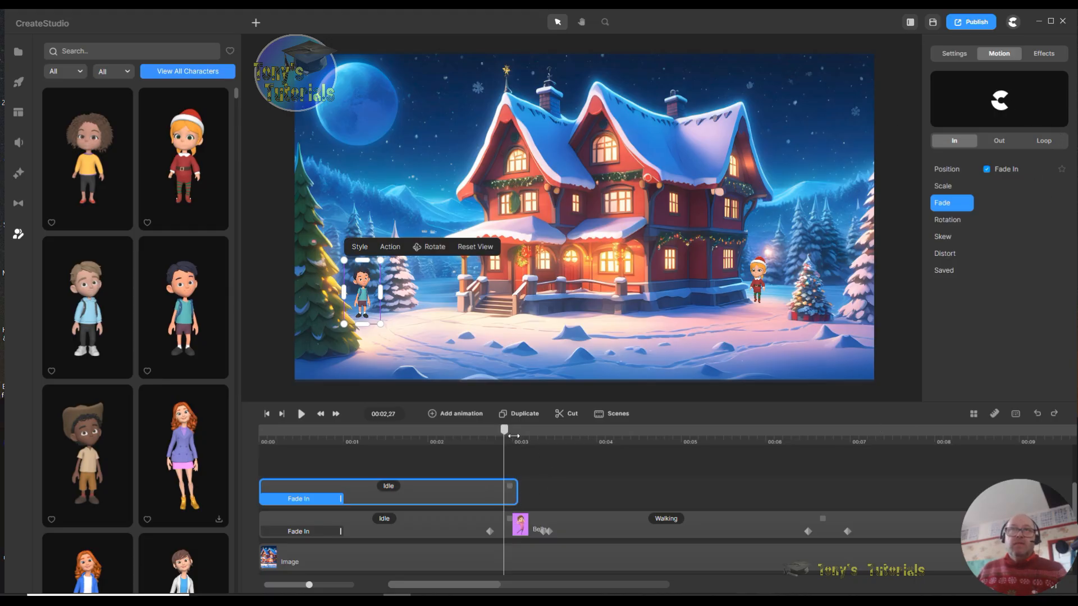
click(480, 436)
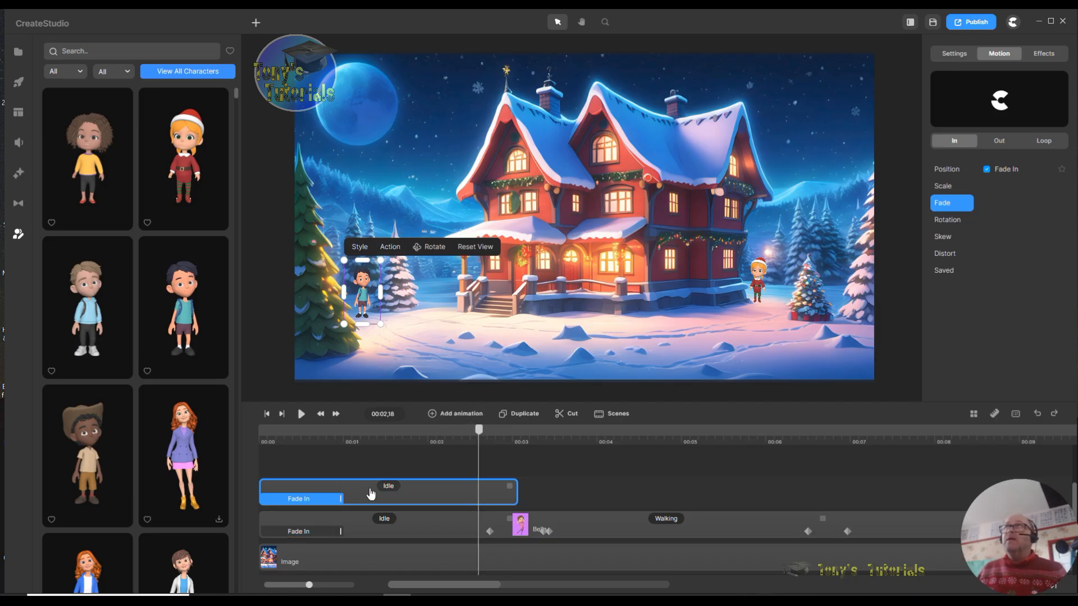
click(952, 54)
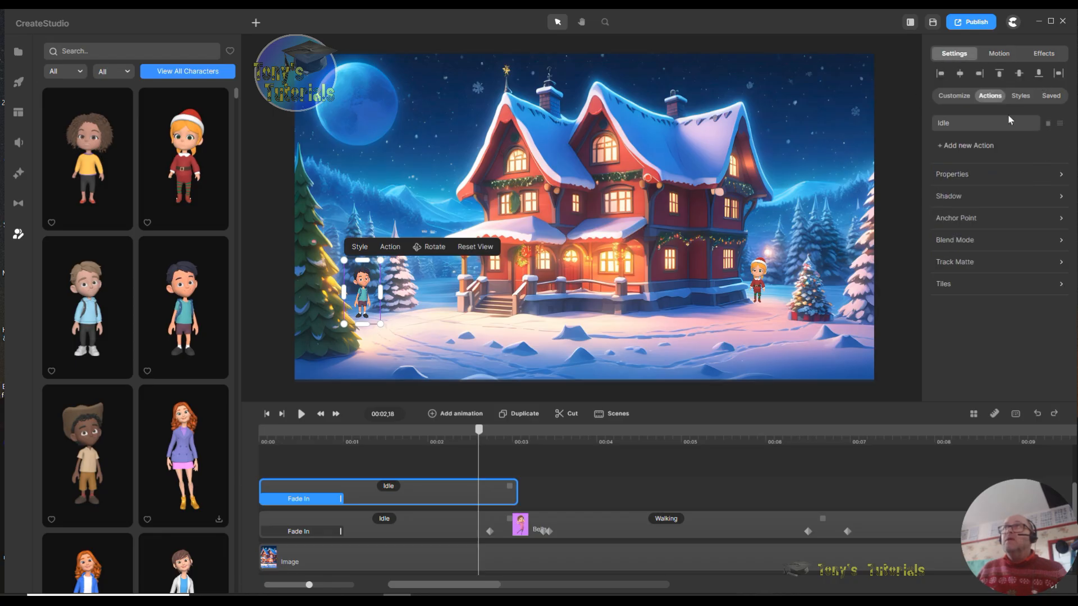
click(954, 147)
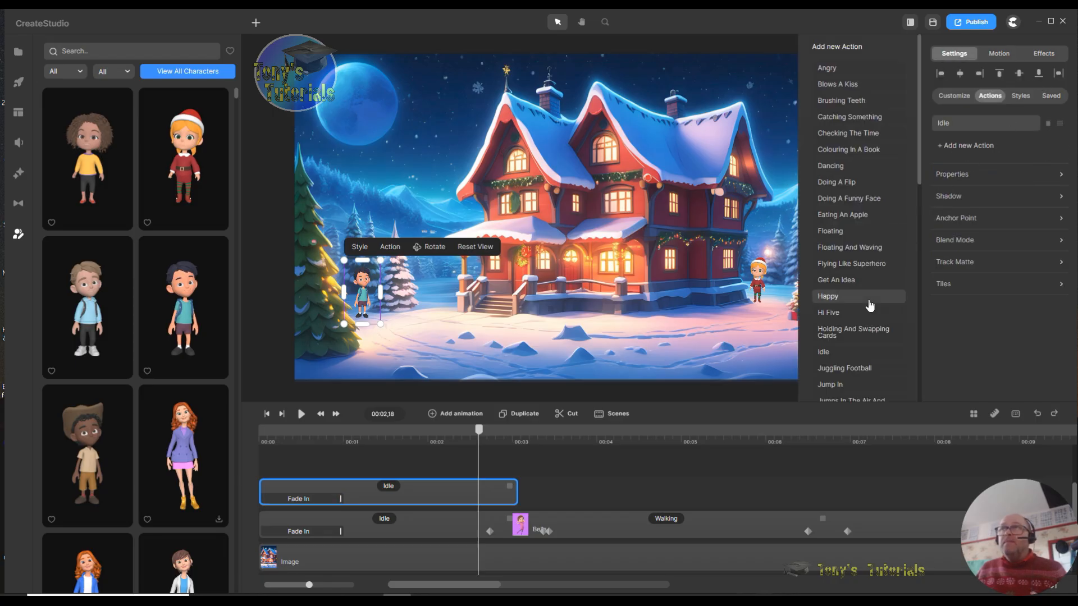
scroll(870, 305, down, 10)
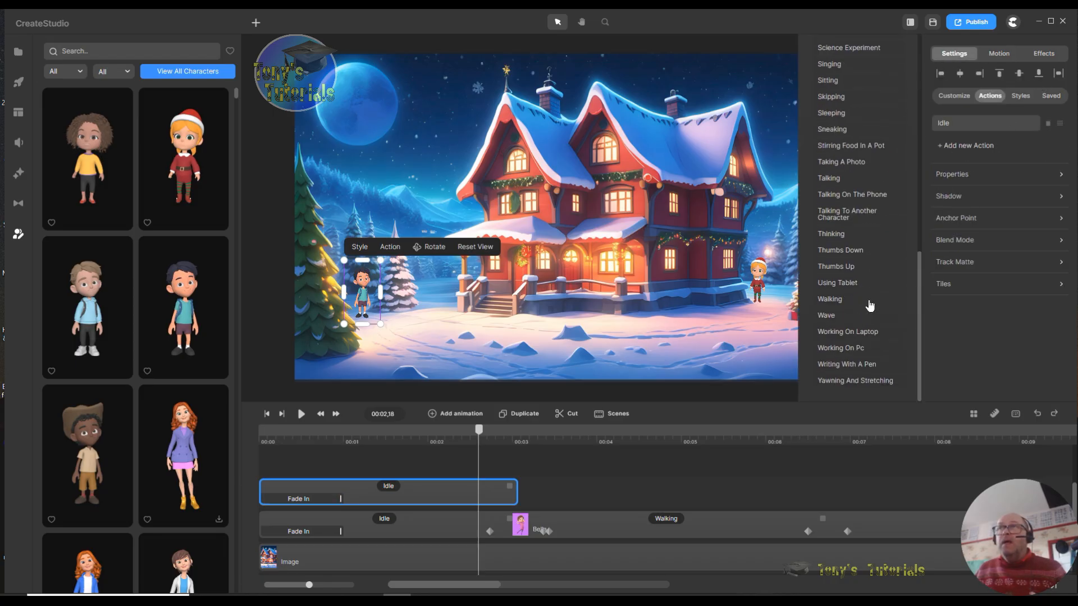
click(829, 300)
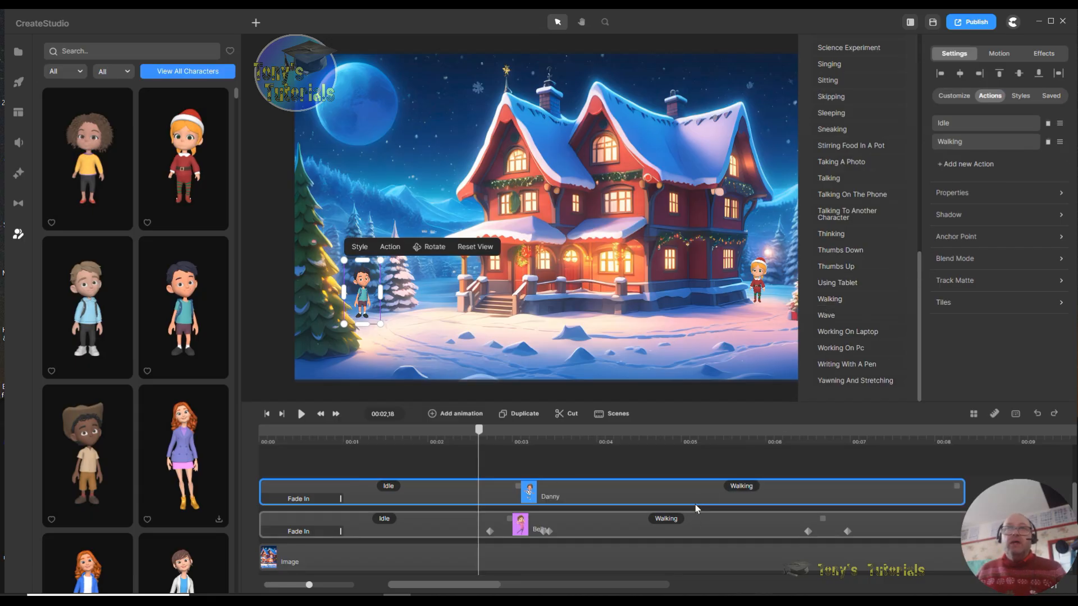
- Turn on Disable Start and Disable End for the boy's Walking action
drag(481, 434, 684, 448)
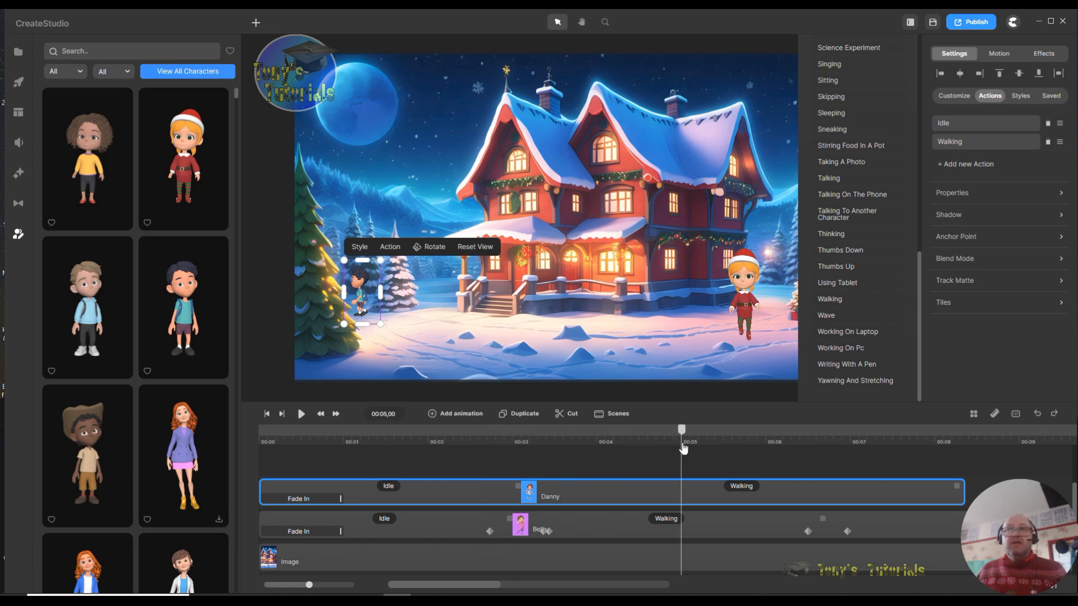
right_click(753, 493)
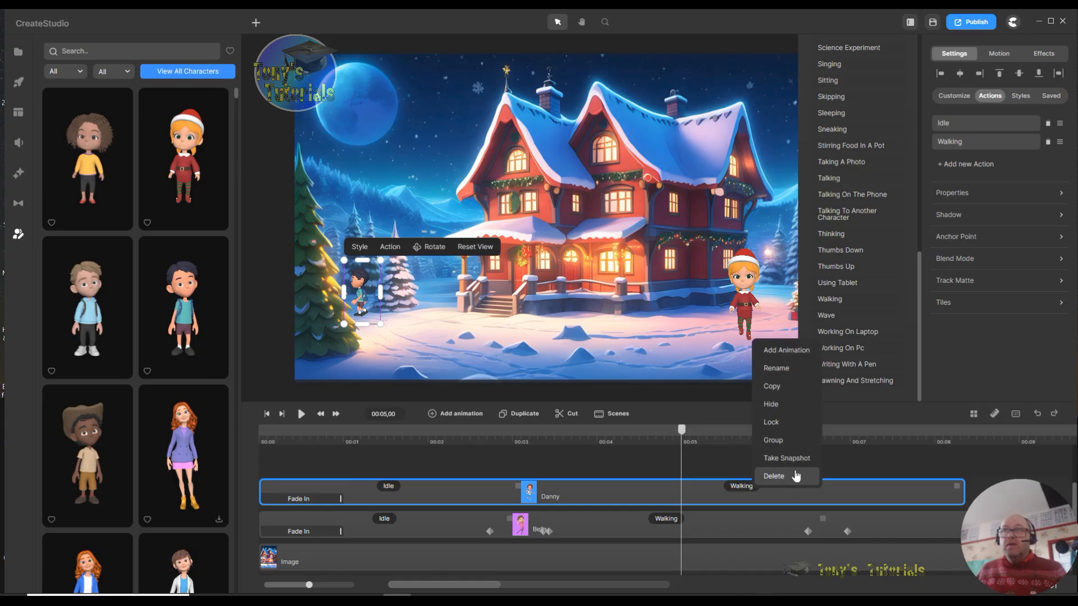
click(723, 451)
click(731, 487)
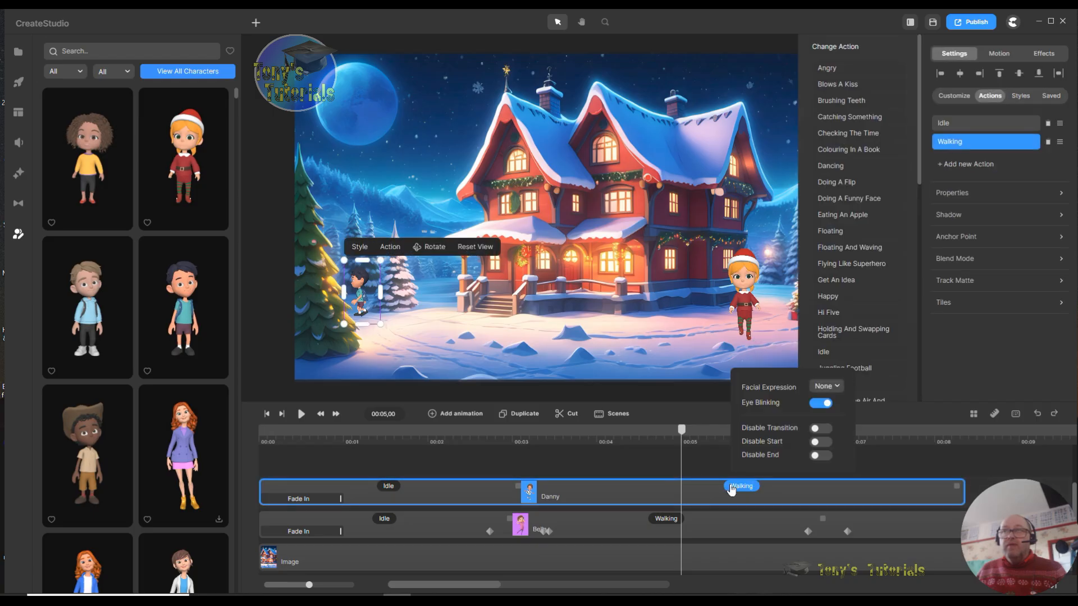
click(822, 443)
click(821, 455)
click(897, 458)
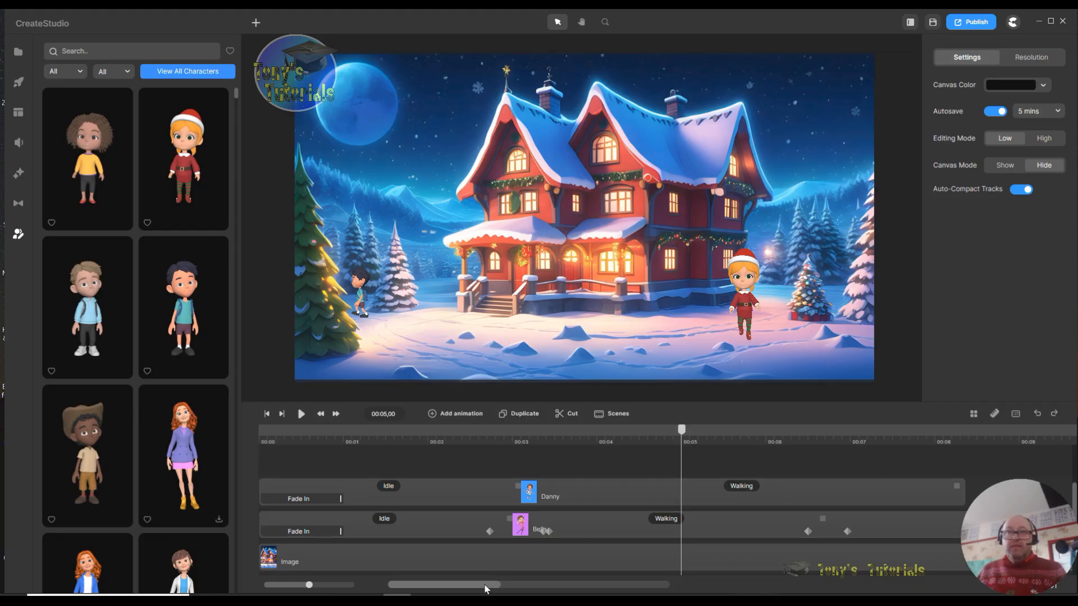
- Add a Wave action to the boy after his Walking action
drag(486, 588, 500, 588)
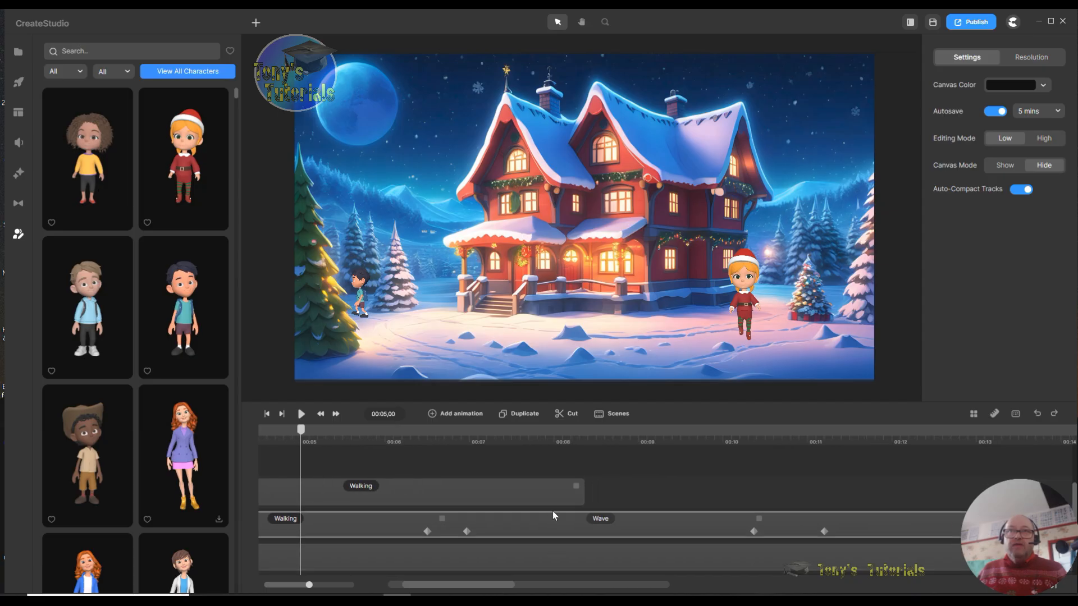
click(577, 487)
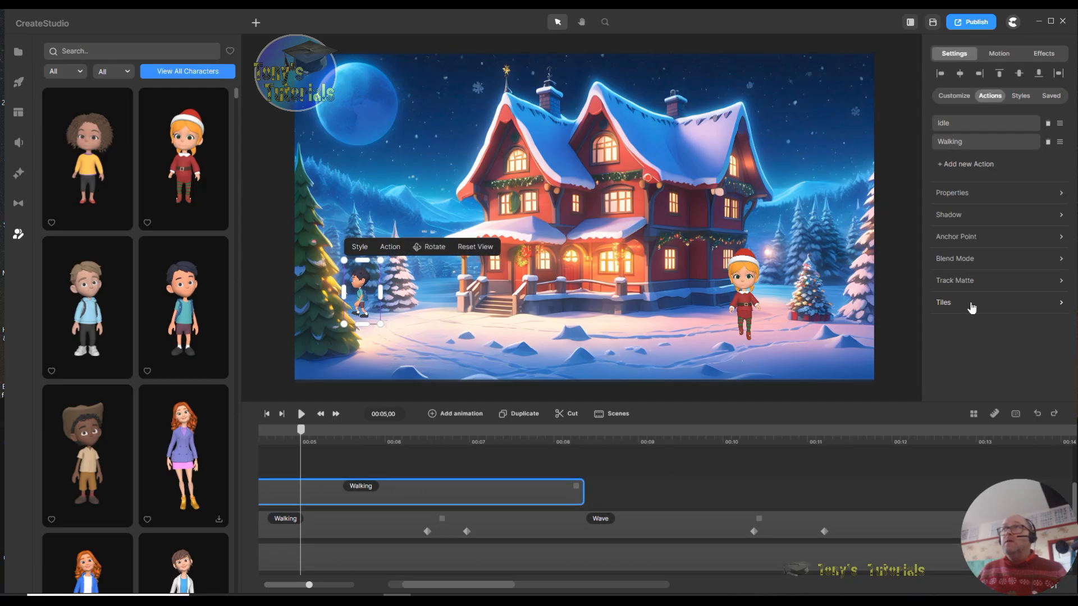
click(947, 164)
scroll(887, 240, down, 10)
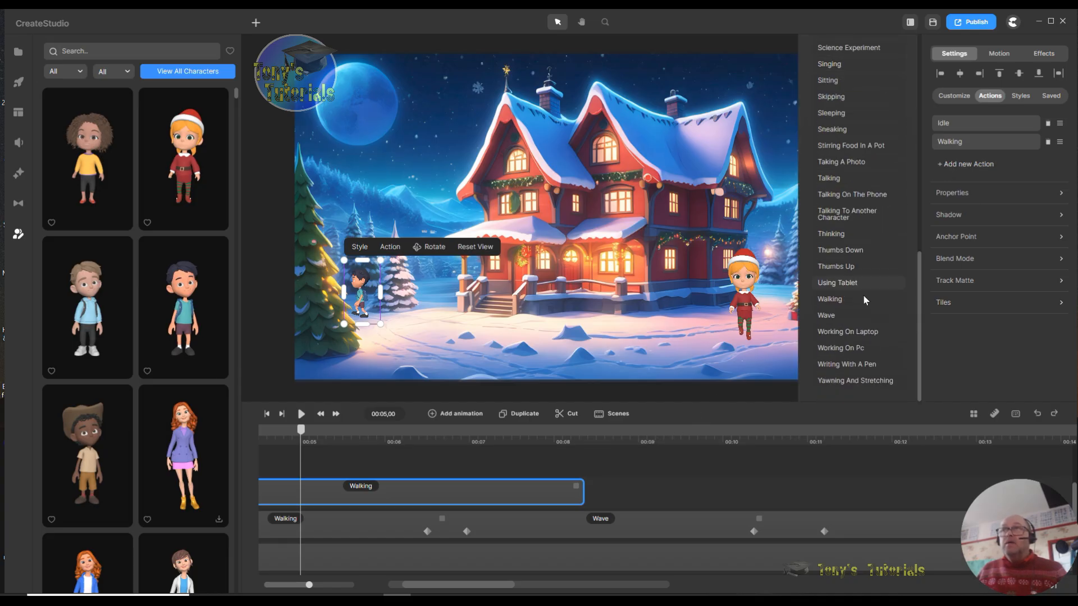
click(830, 320)
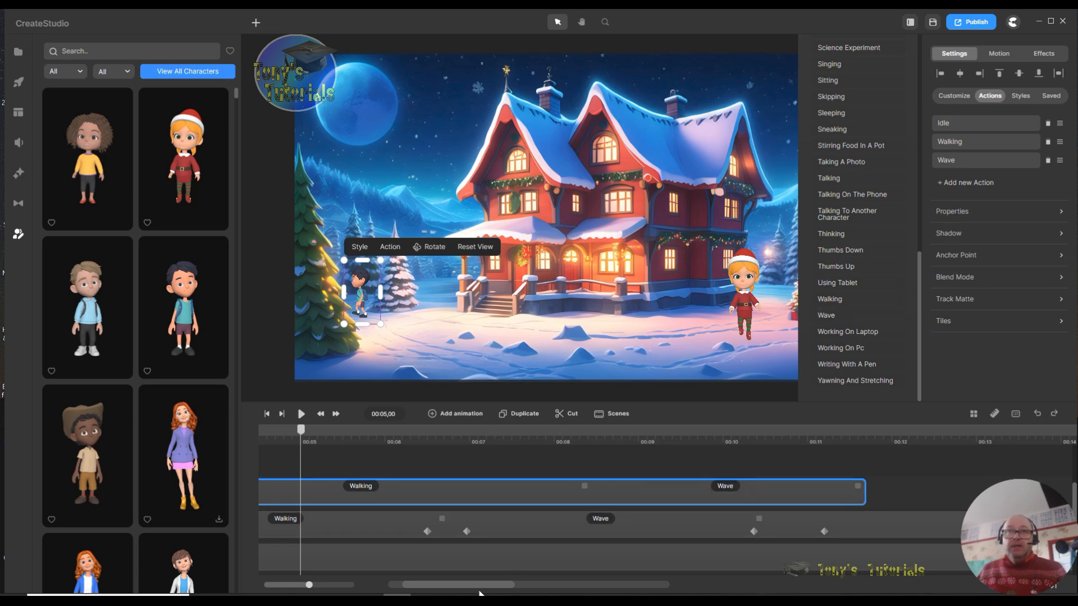
- Add a second Idle action after the boy's Wave and stretch it to end at about 00:23 on the timeline
scroll(486, 590, right, 1)
drag(486, 588, 495, 586)
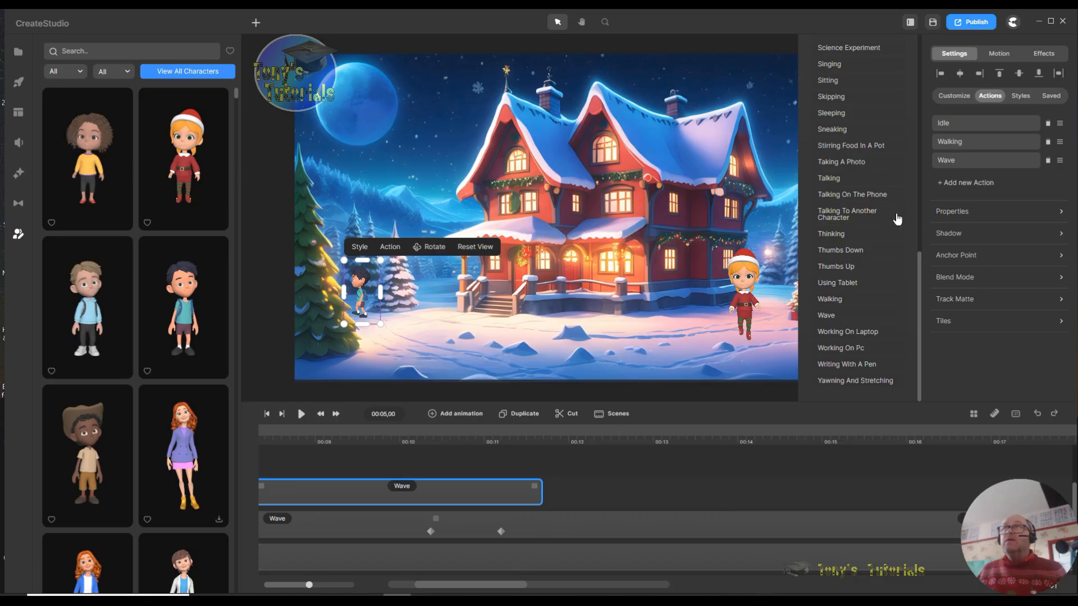
drag(919, 263, 903, 137)
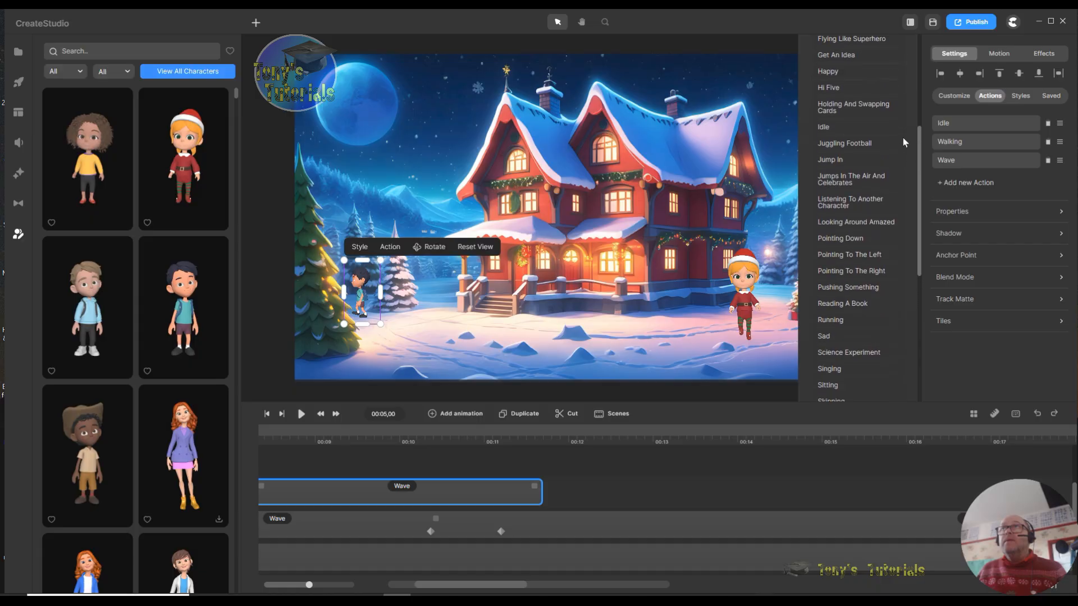
click(844, 135)
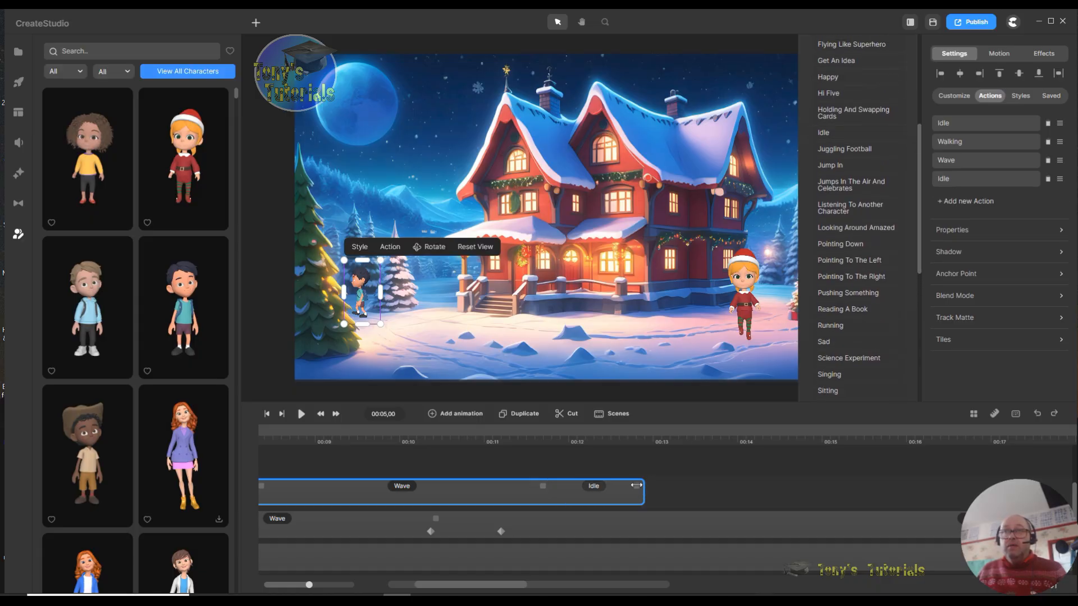
drag(637, 484, 910, 485)
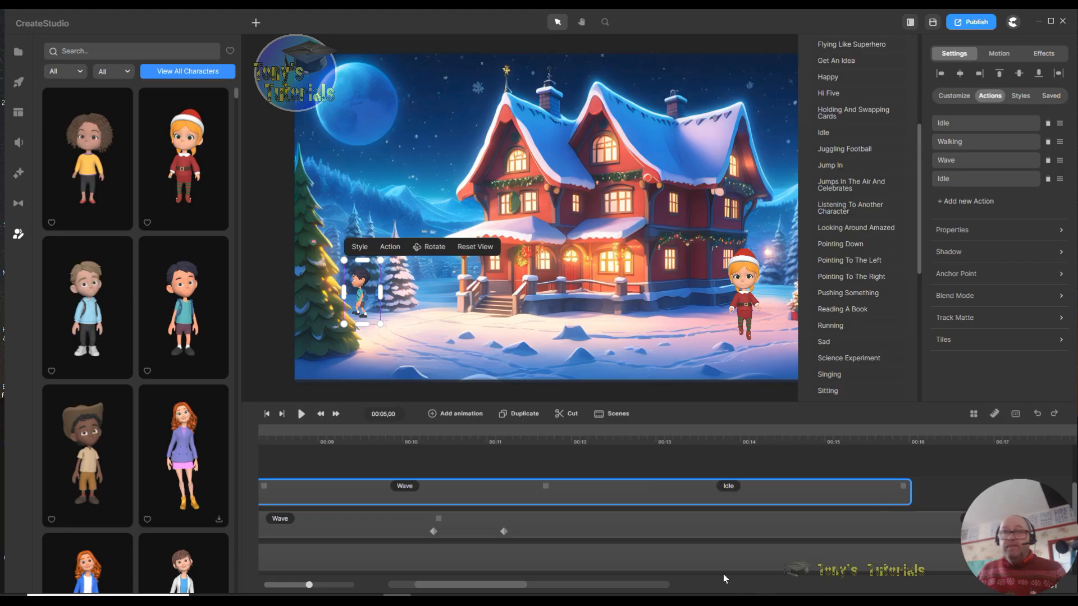
drag(513, 590, 529, 571)
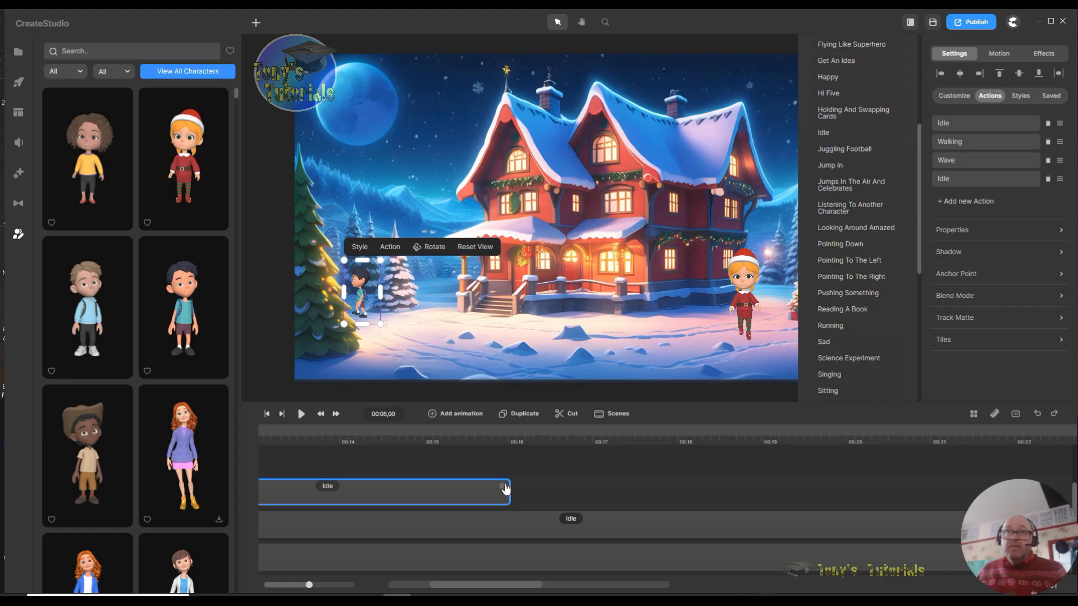
drag(502, 487, 1020, 487)
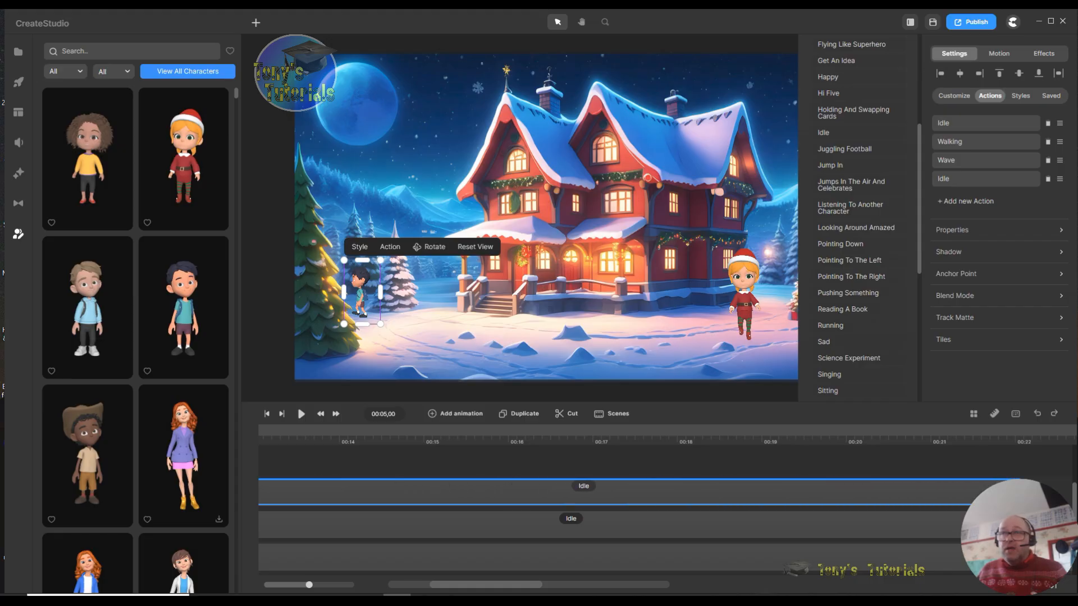
drag(526, 585, 551, 585)
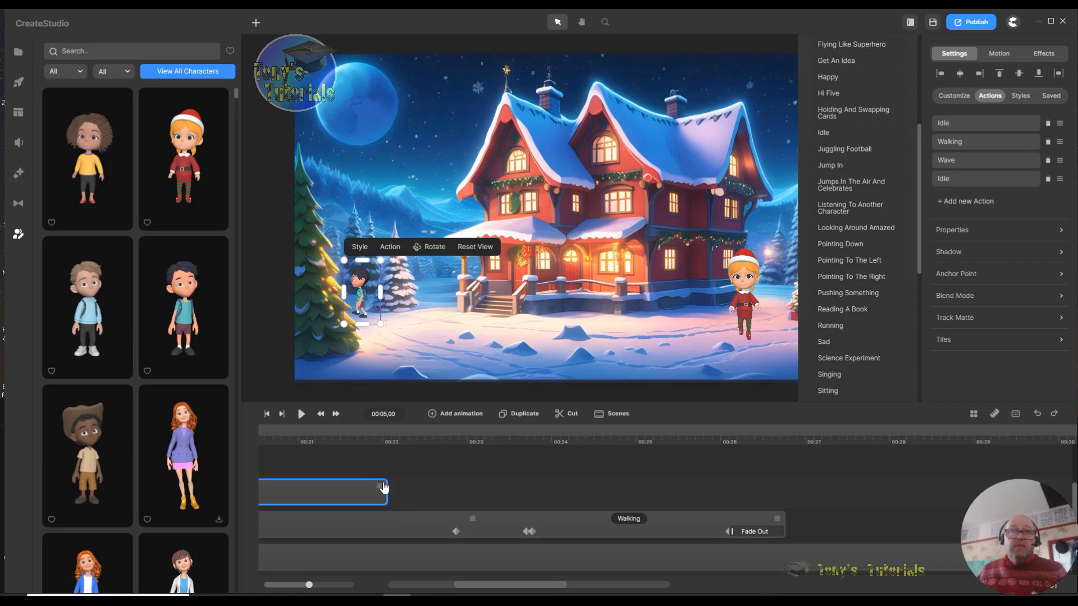
drag(376, 482, 471, 484)
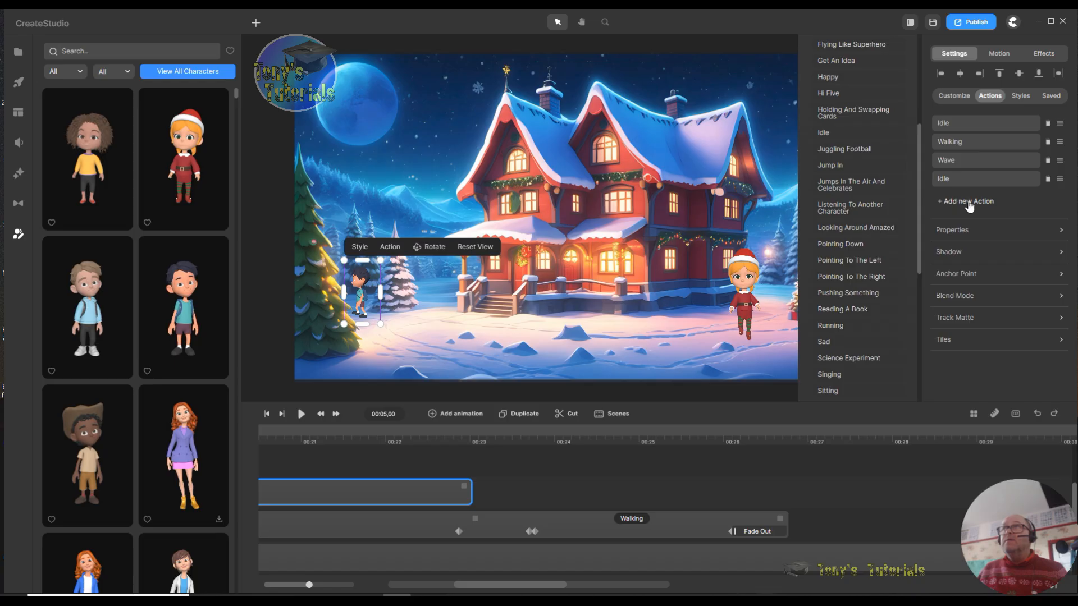
- Add a closing Walking action to the boy and extend the Idle before it so the walk starts at about 00:25
scroll(883, 334, down, 5)
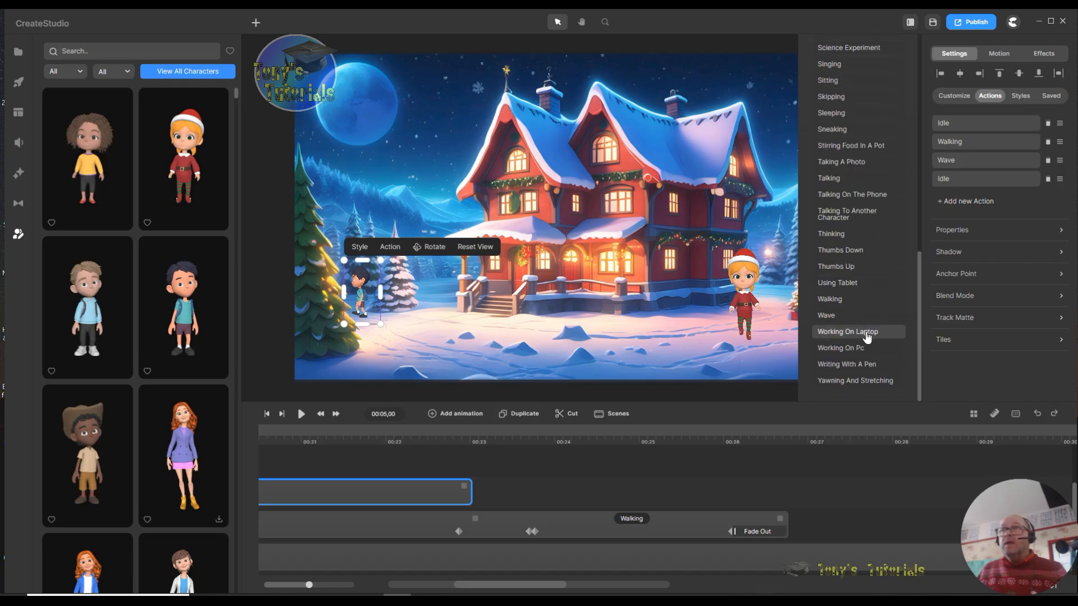
click(836, 299)
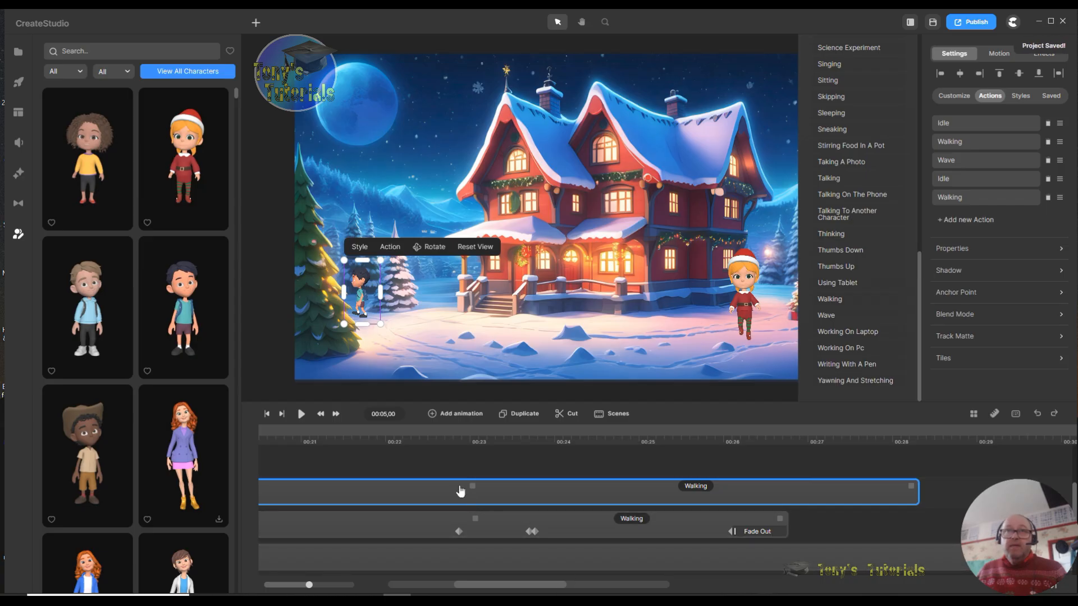
drag(469, 486, 672, 486)
drag(549, 585, 561, 584)
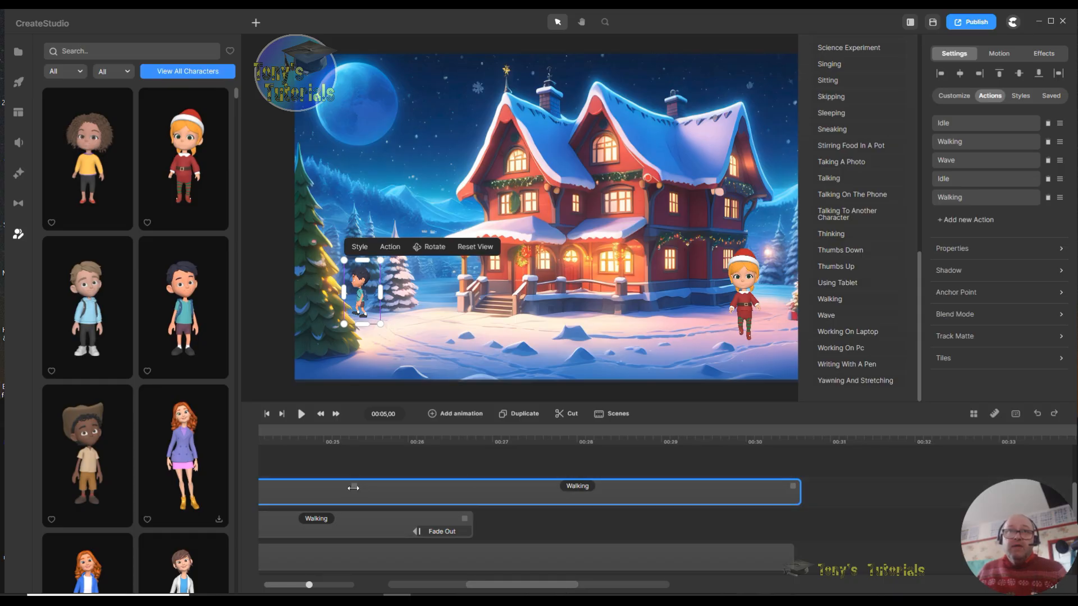
drag(353, 488, 330, 488)
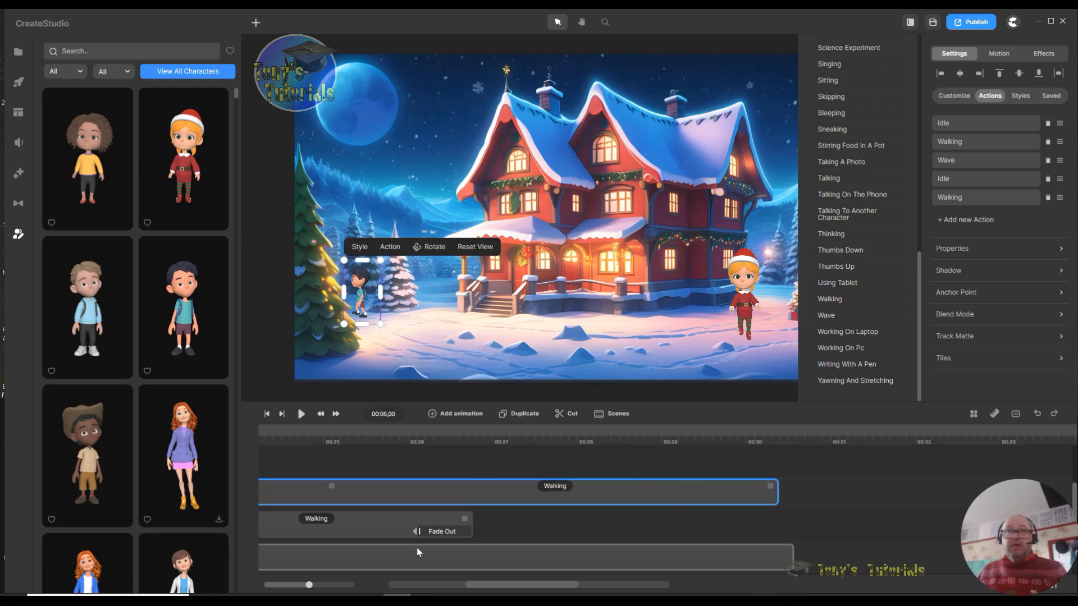
- Preview the scene from the start to 00:08,23 and turn on Disable Start and Disable End for the boy's Wave action
drag(518, 585, 439, 586)
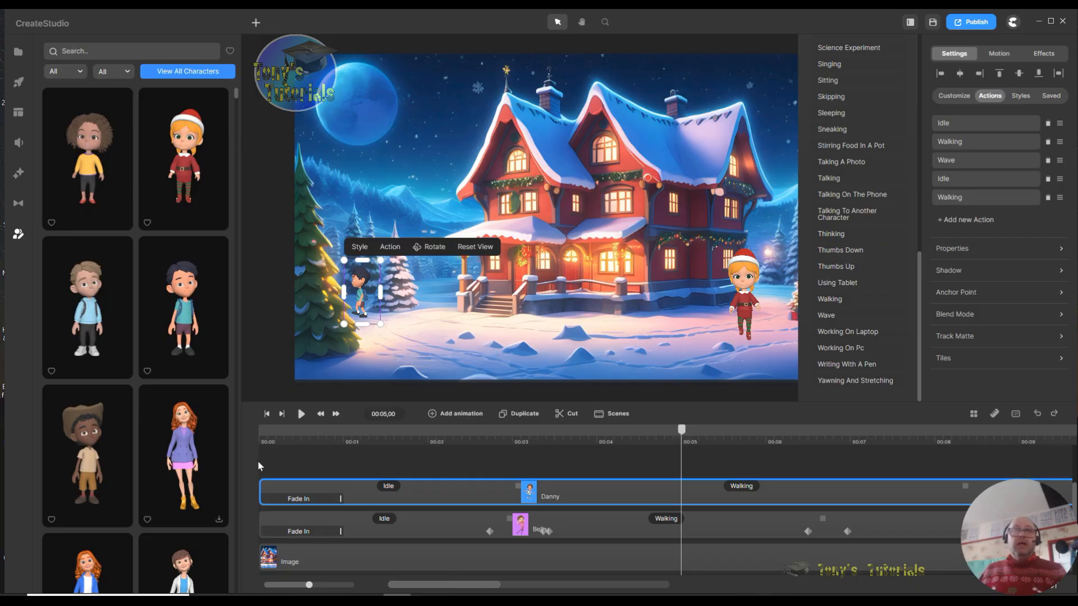
click(265, 442)
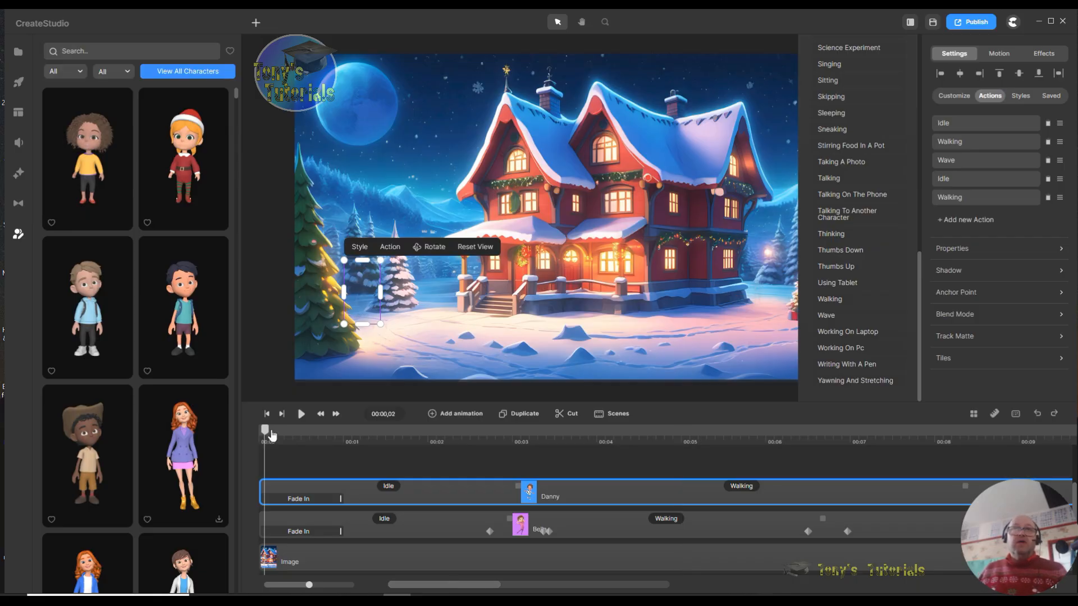
drag(285, 436, 1000, 443)
drag(449, 585, 481, 585)
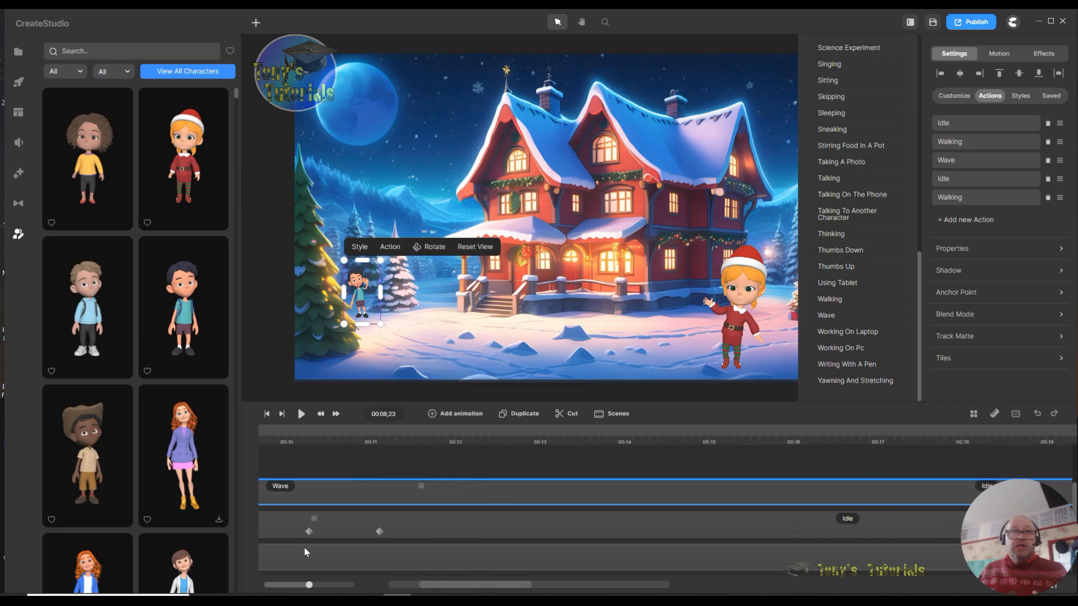
click(278, 492)
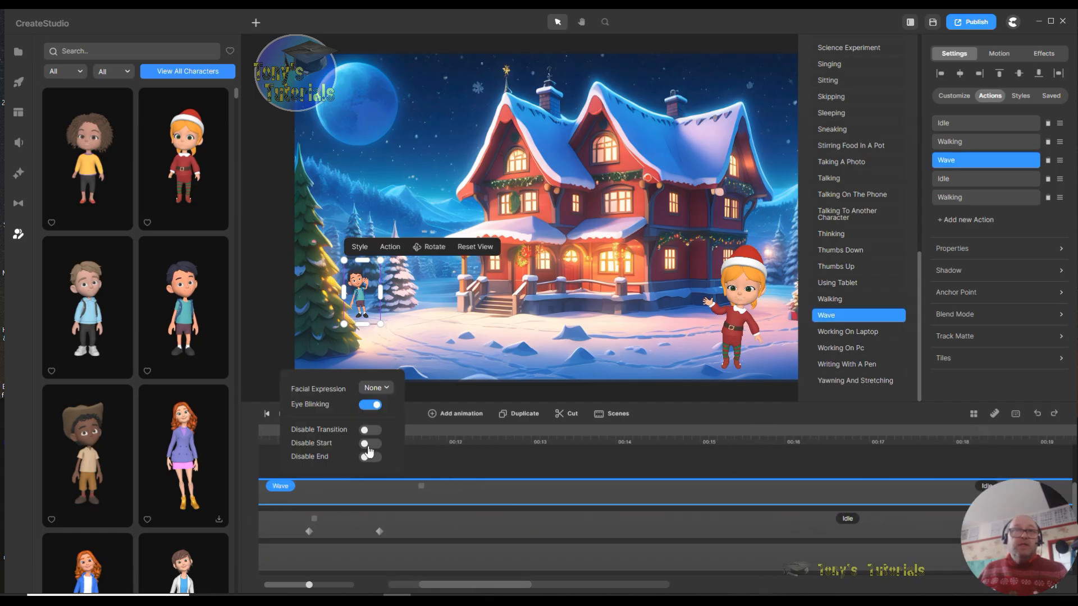
click(368, 444)
click(369, 457)
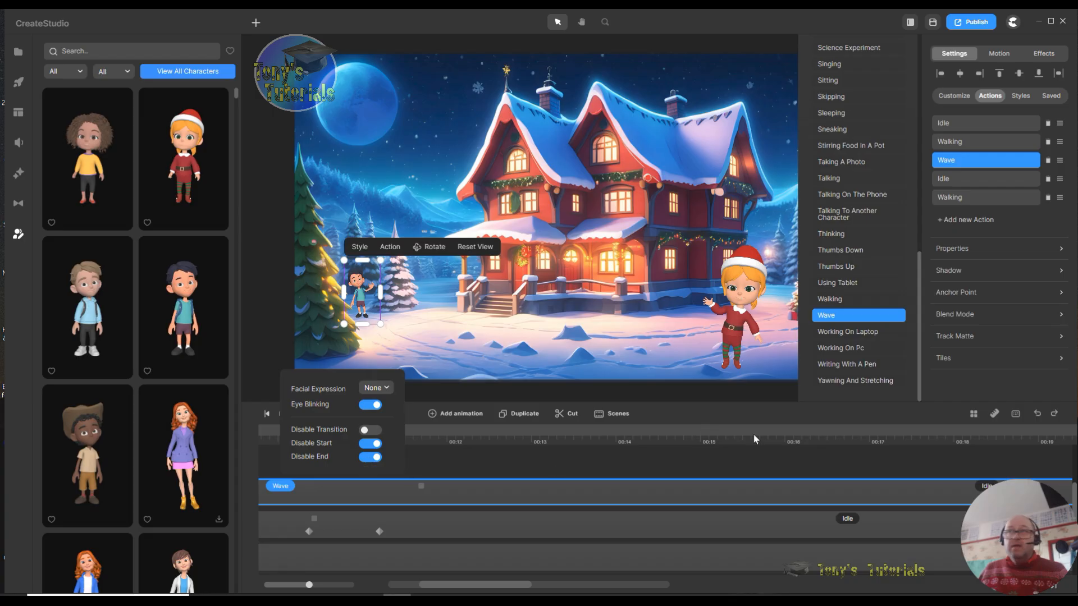
- Turn on Disable Start and Disable End for the boy's closing Walking action
drag(479, 590, 522, 588)
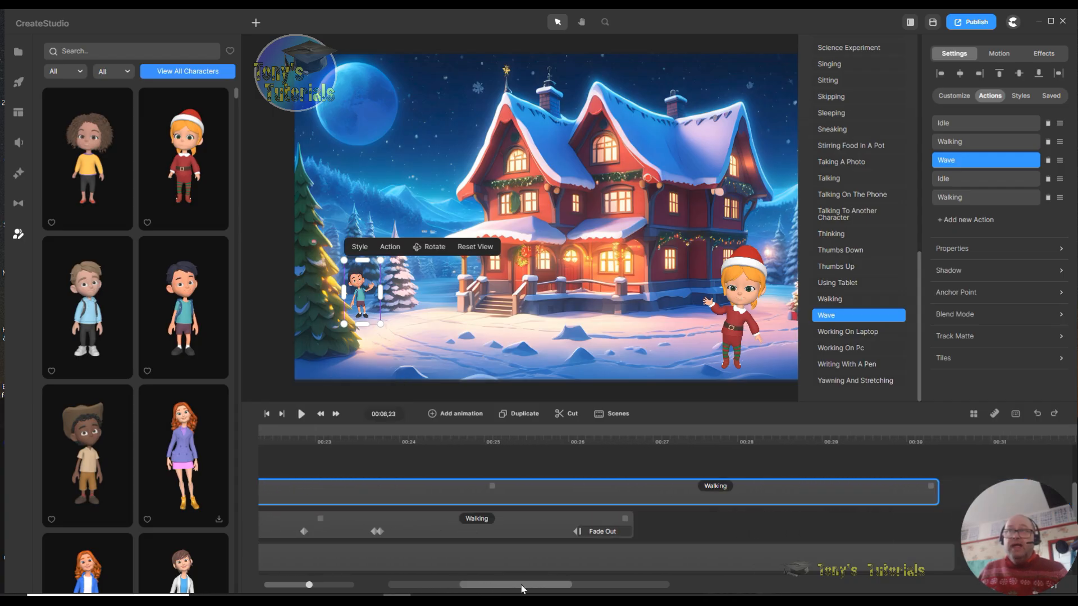
click(715, 486)
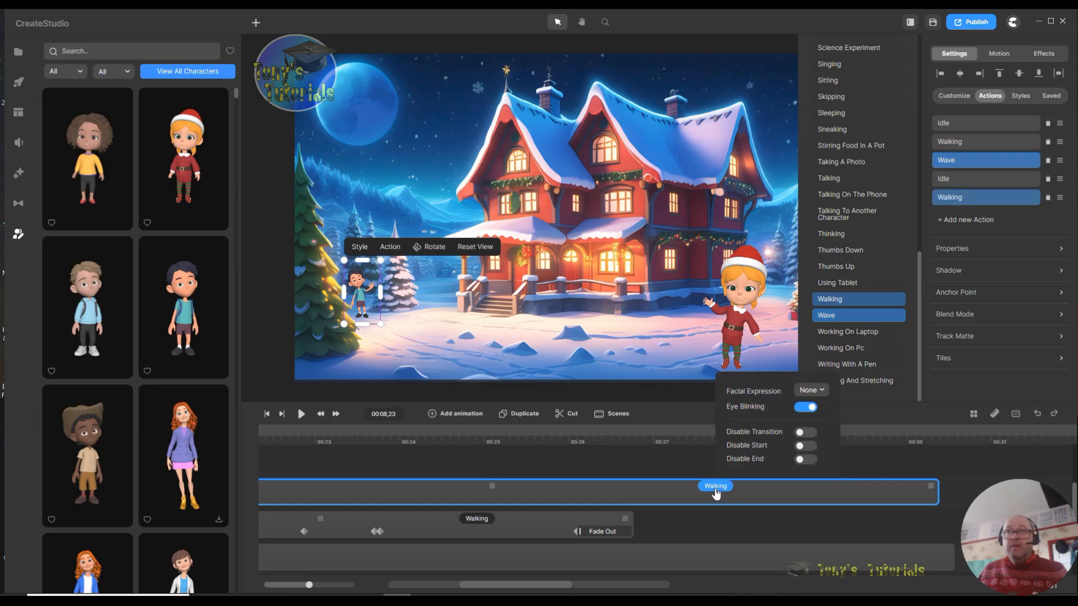
click(804, 446)
click(802, 459)
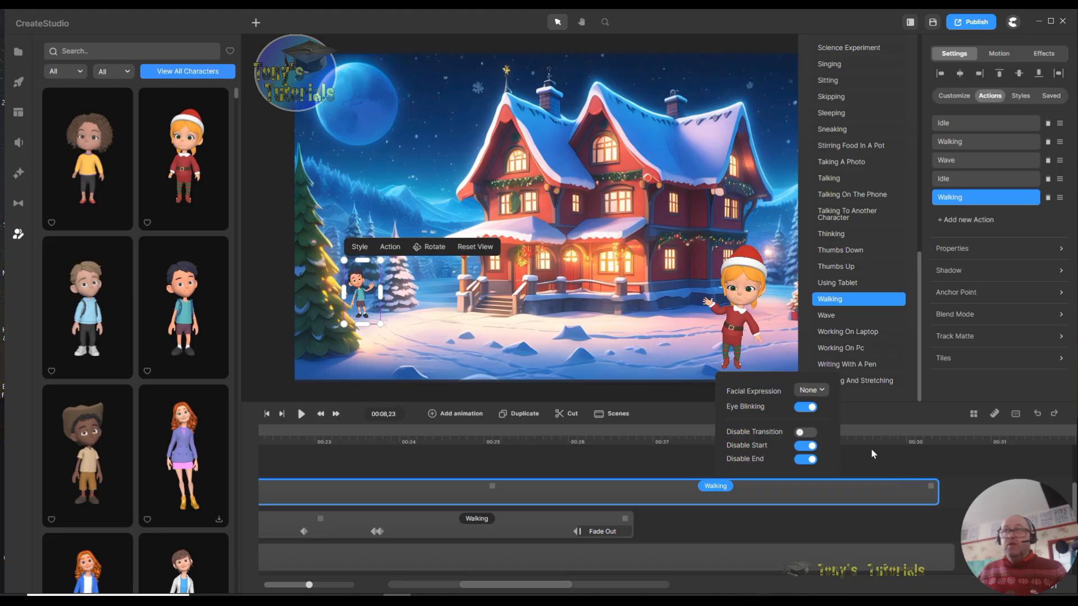
- Check the elf girl's final keyframe just before her Fade Out, at about 00:26
mouse_move(559, 585)
mouse_down()
mouse_move(528, 590)
mouse_move(560, 589)
mouse_up()
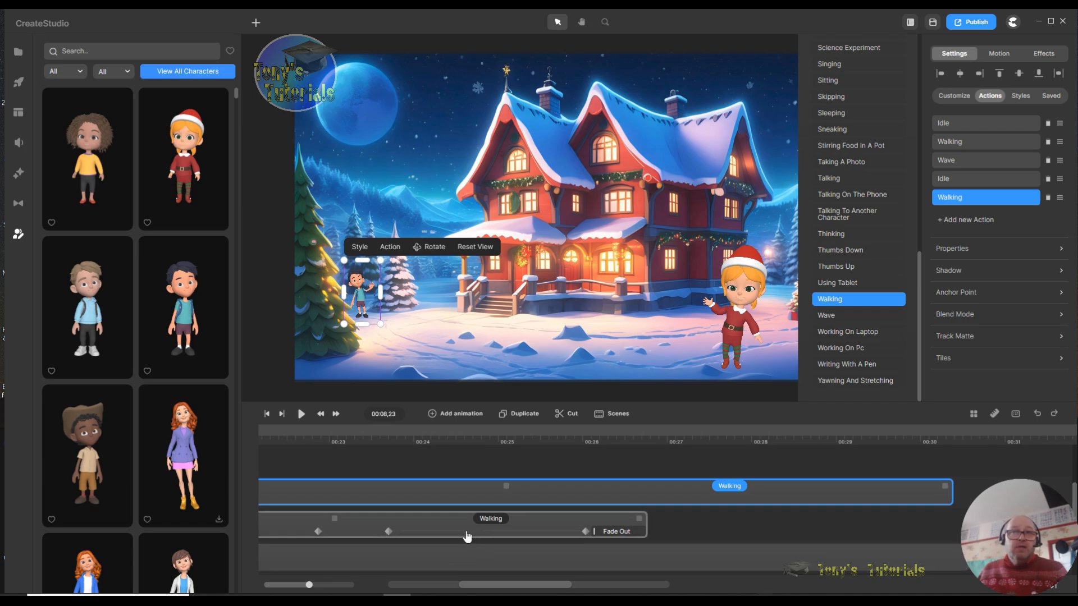
click(494, 540)
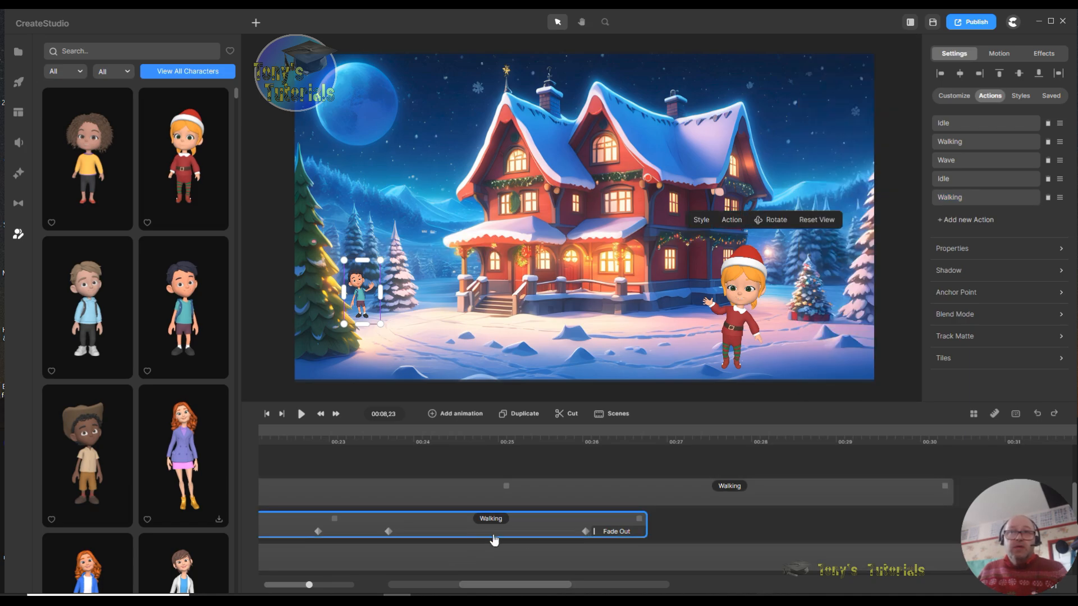
click(587, 531)
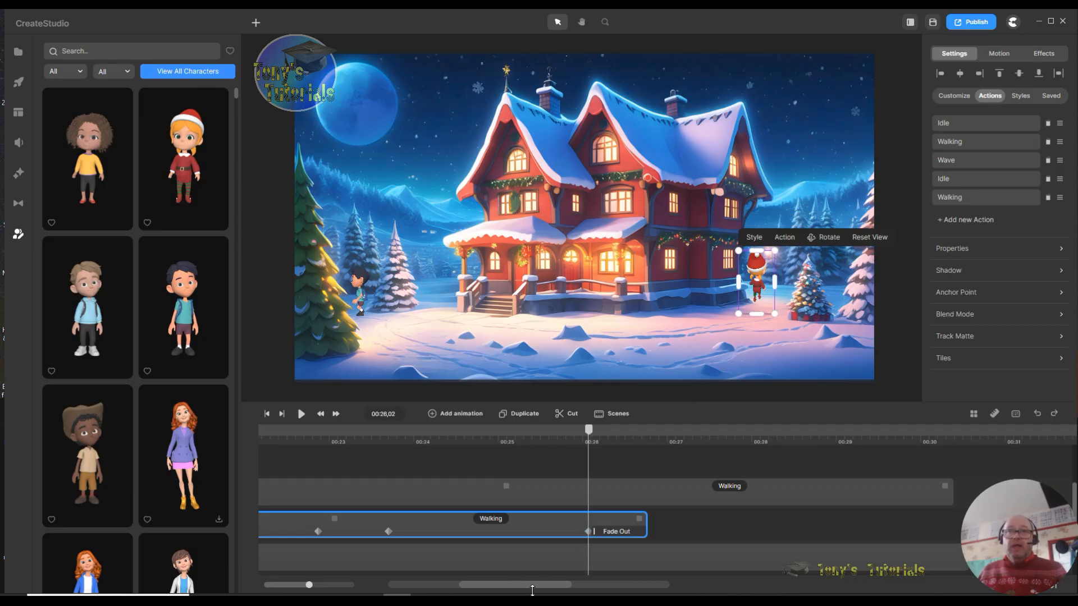
scroll(537, 585, left, 10)
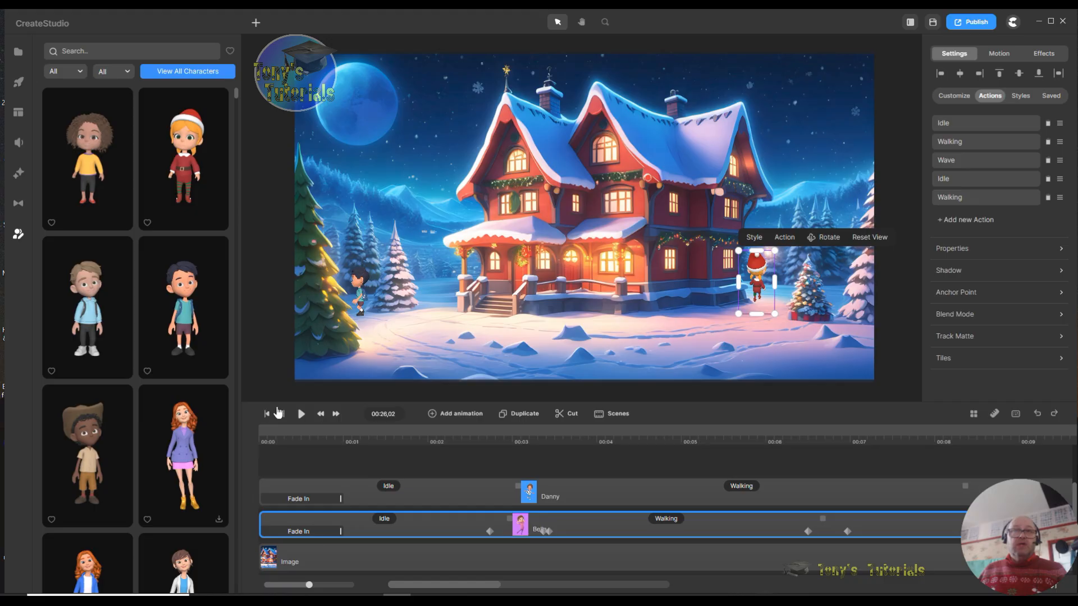
- Add a Character View animation with Linear easing to the boy at 00:02,25, near the end of his first Idle
drag(271, 441, 498, 453)
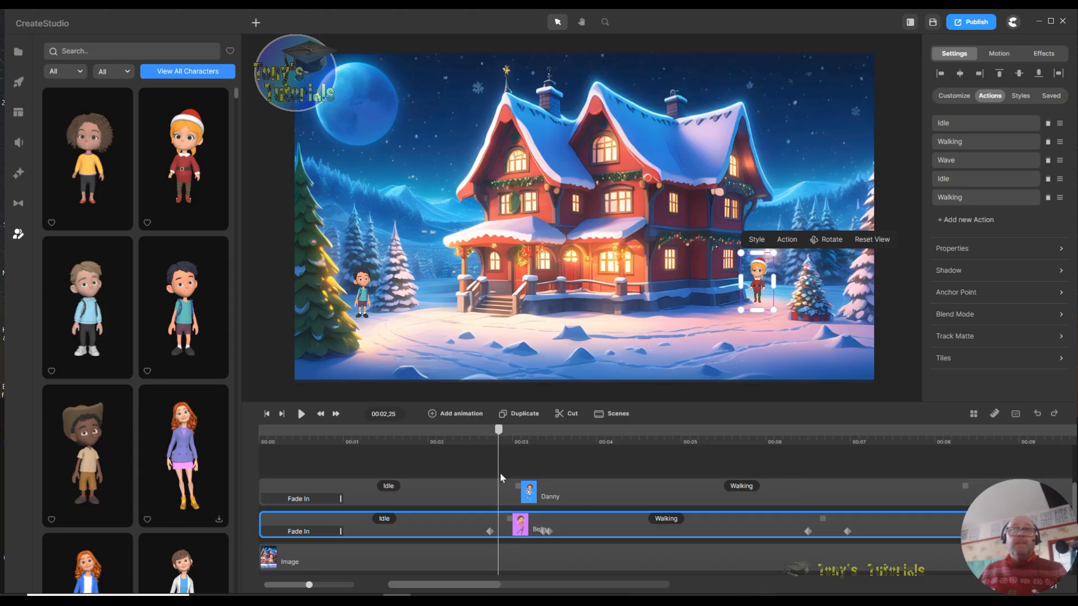
click(498, 493)
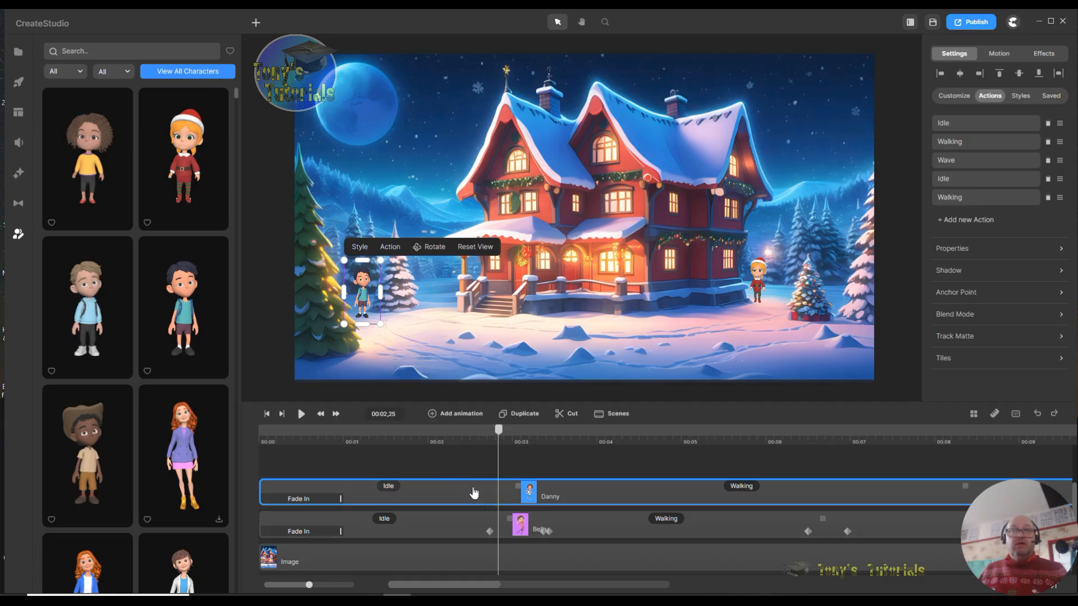
click(432, 415)
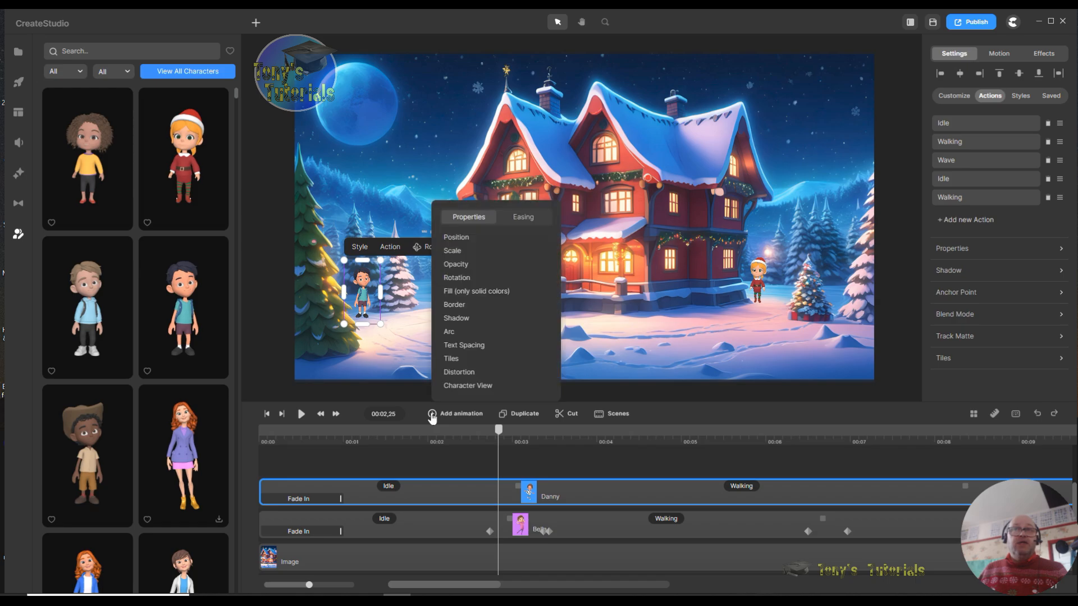
click(469, 387)
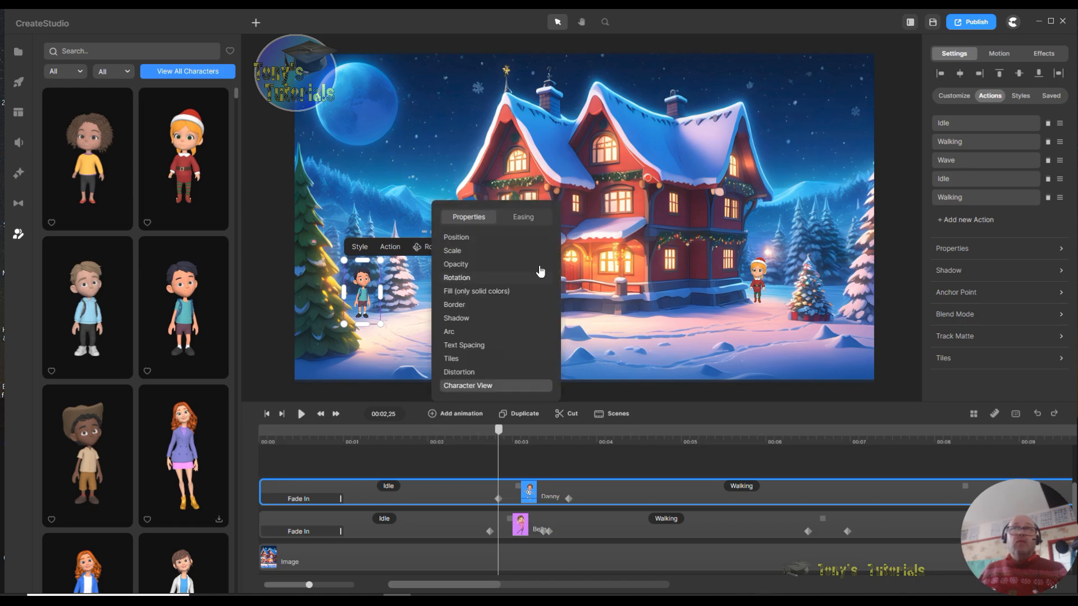
click(524, 218)
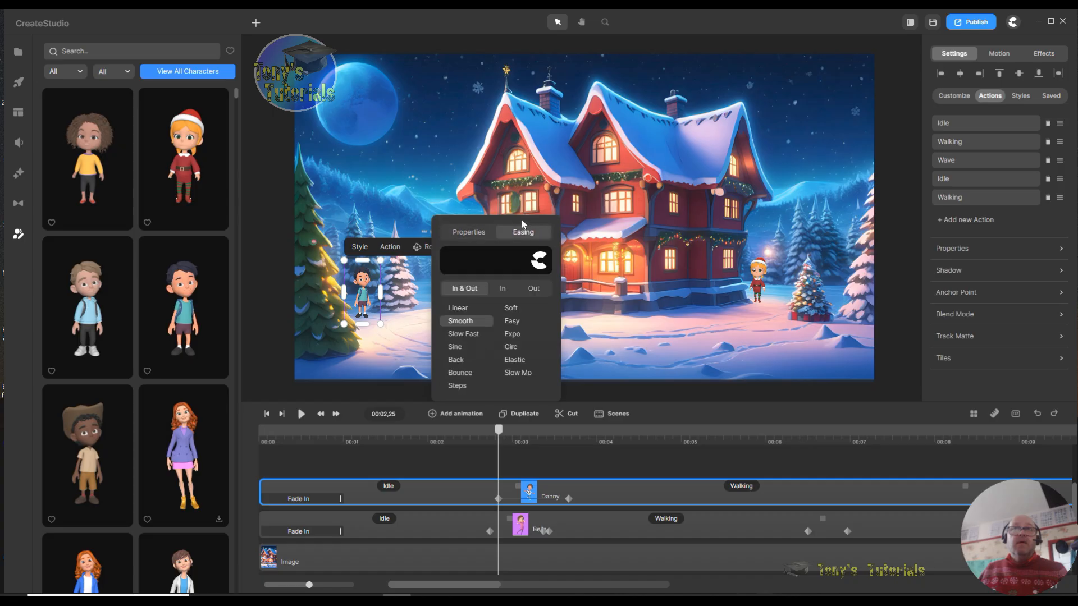
click(469, 309)
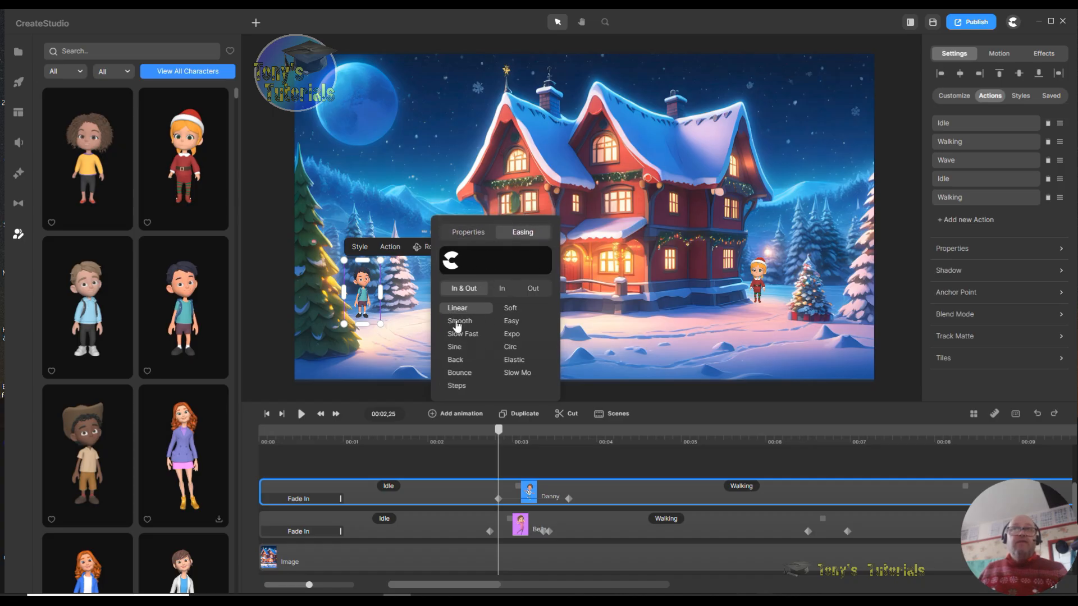
click(601, 464)
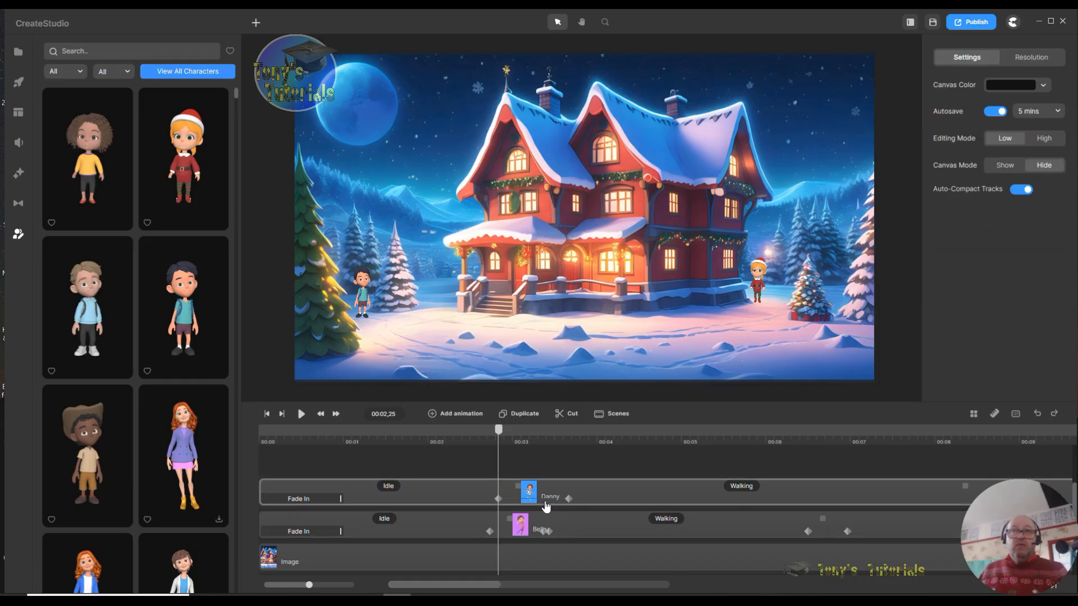
click(511, 504)
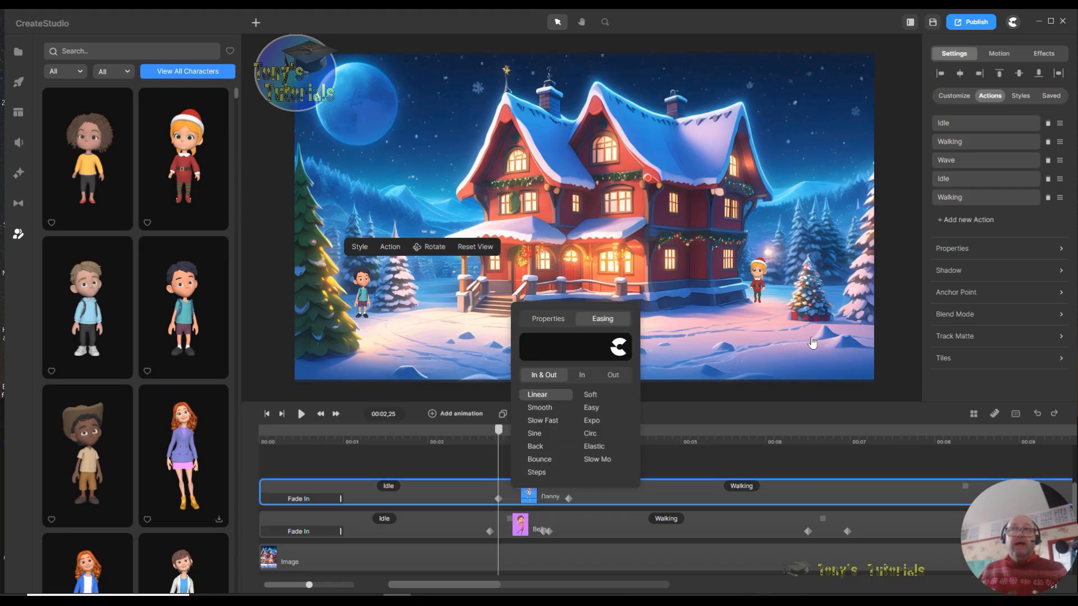
click(722, 410)
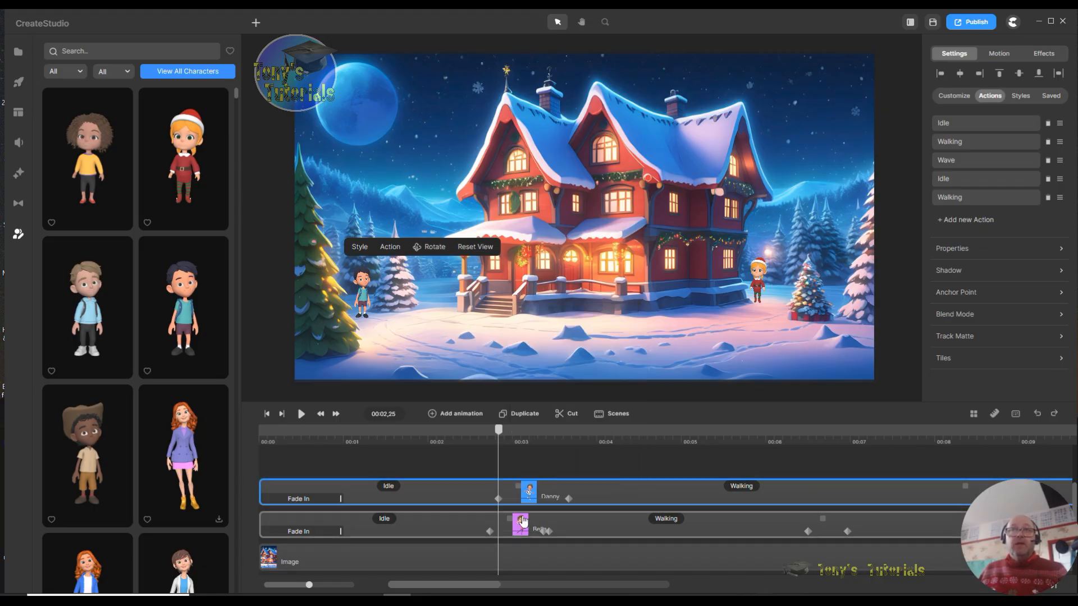
- Rotate the boy at the Character View end keyframe to face towards the house, and move that keyframe to about 00:03,10
click(499, 499)
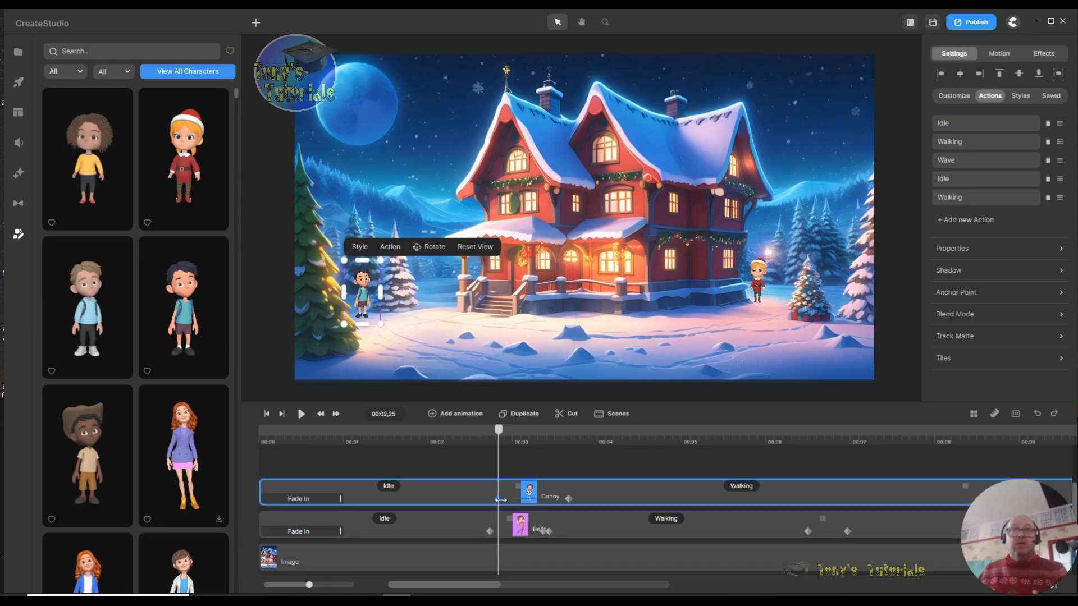
click(567, 500)
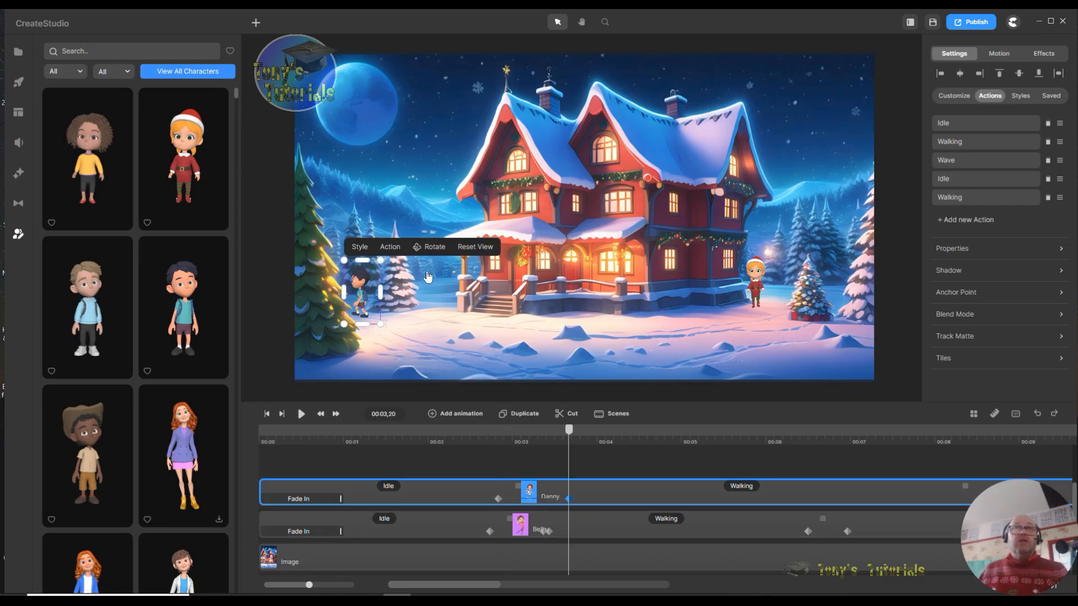
click(431, 252)
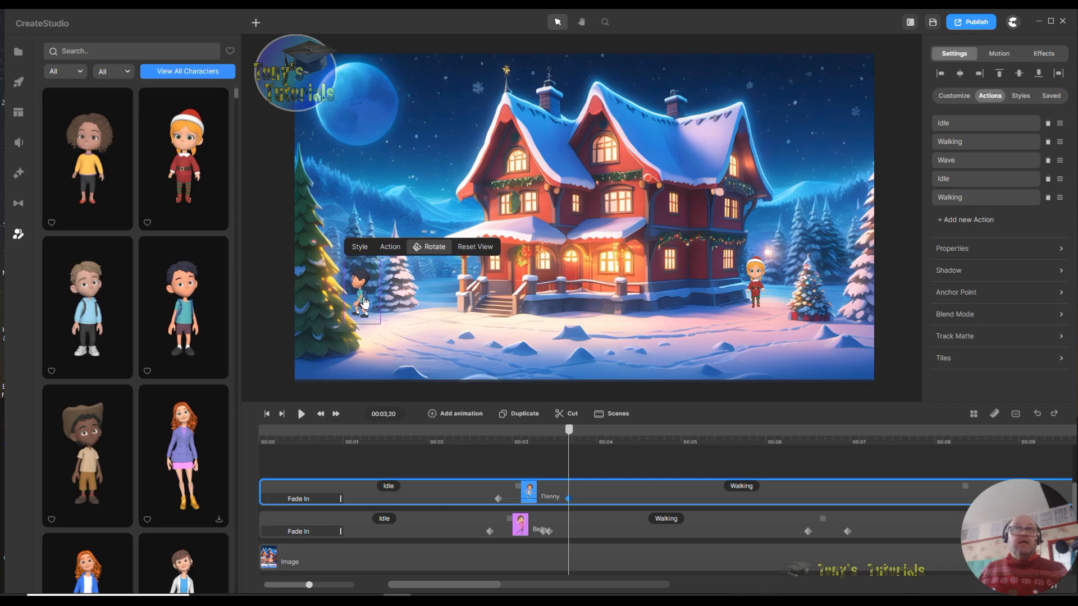
drag(365, 302, 458, 298)
drag(369, 310, 382, 311)
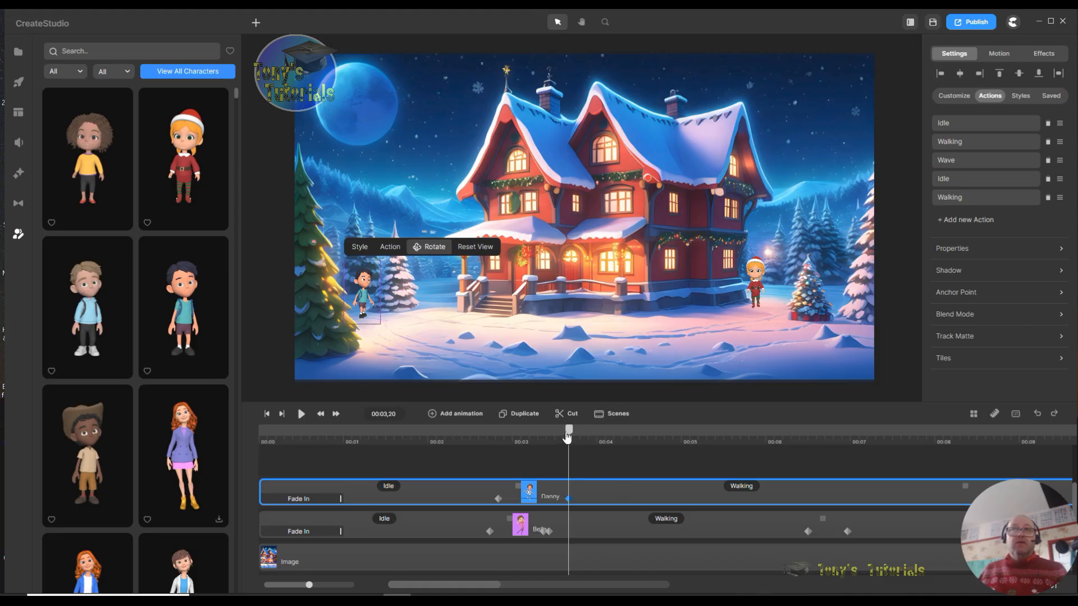
drag(569, 430, 546, 430)
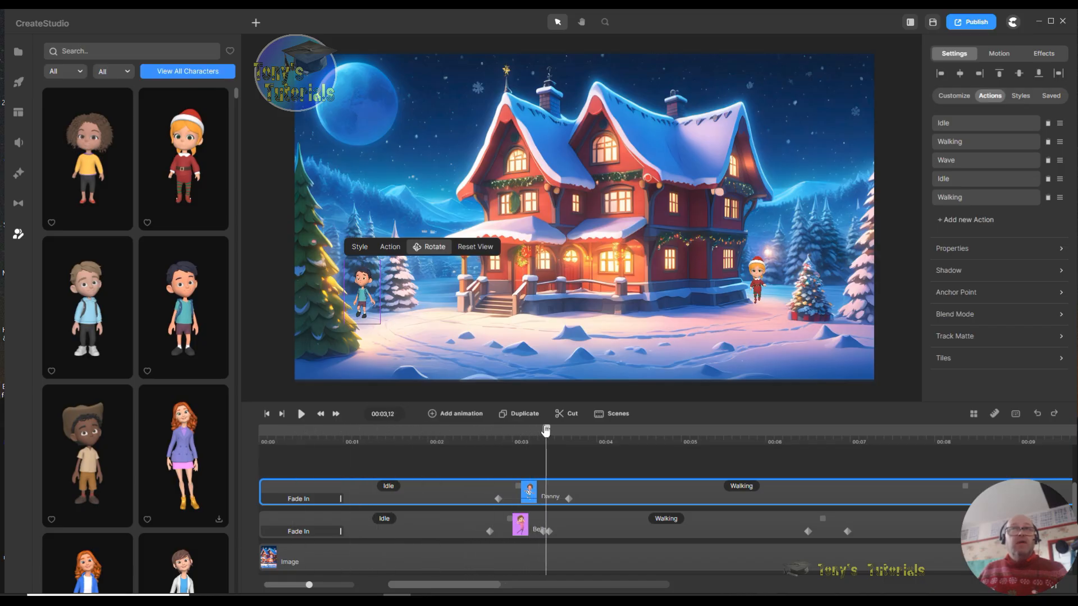
drag(569, 499, 544, 499)
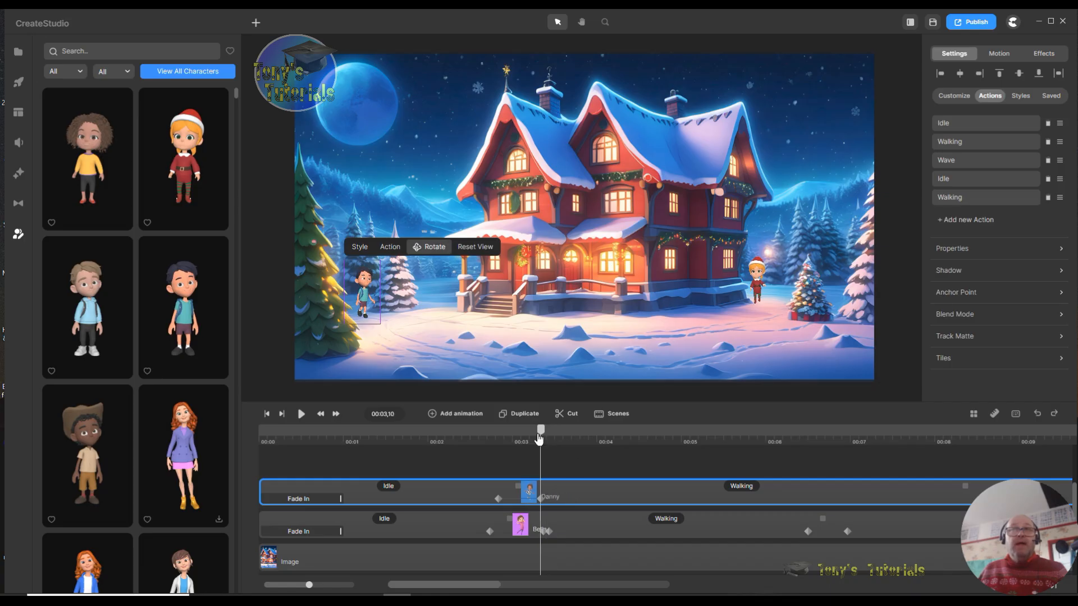
- Add a combined Position and Scale animation with Linear easing to the boy at 00:03,12
mouse_move(544, 430)
mouse_down()
mouse_move(484, 437)
mouse_move(561, 435)
mouse_move(546, 436)
mouse_up()
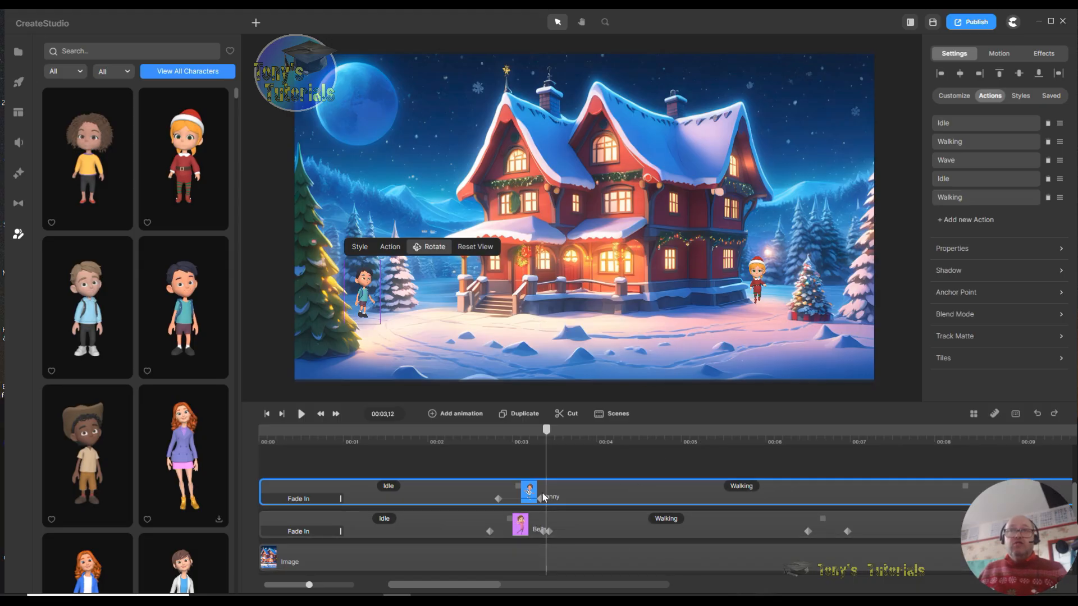
click(434, 415)
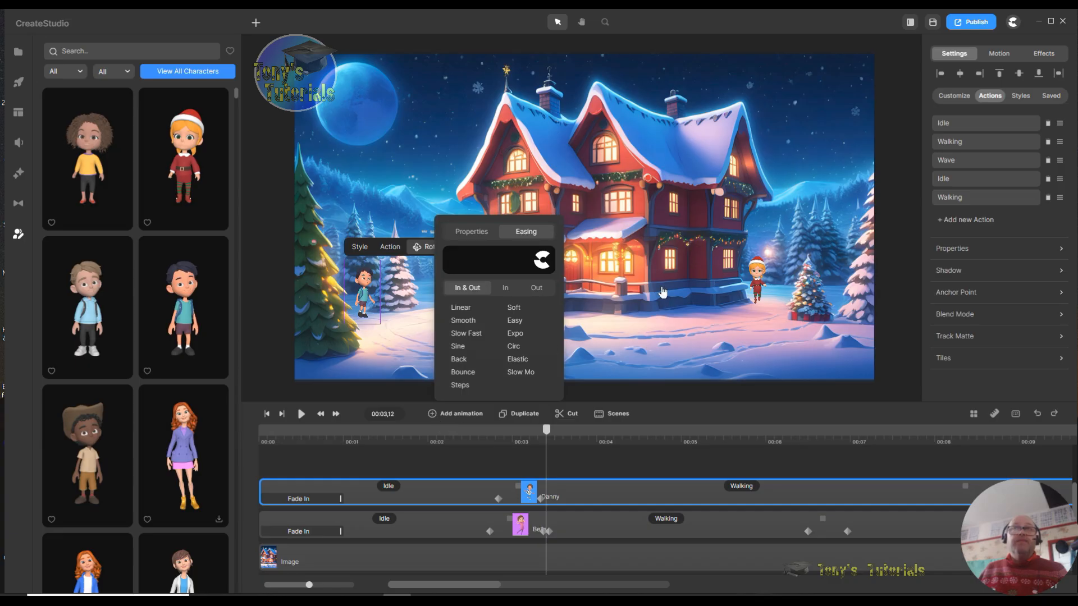
click(465, 309)
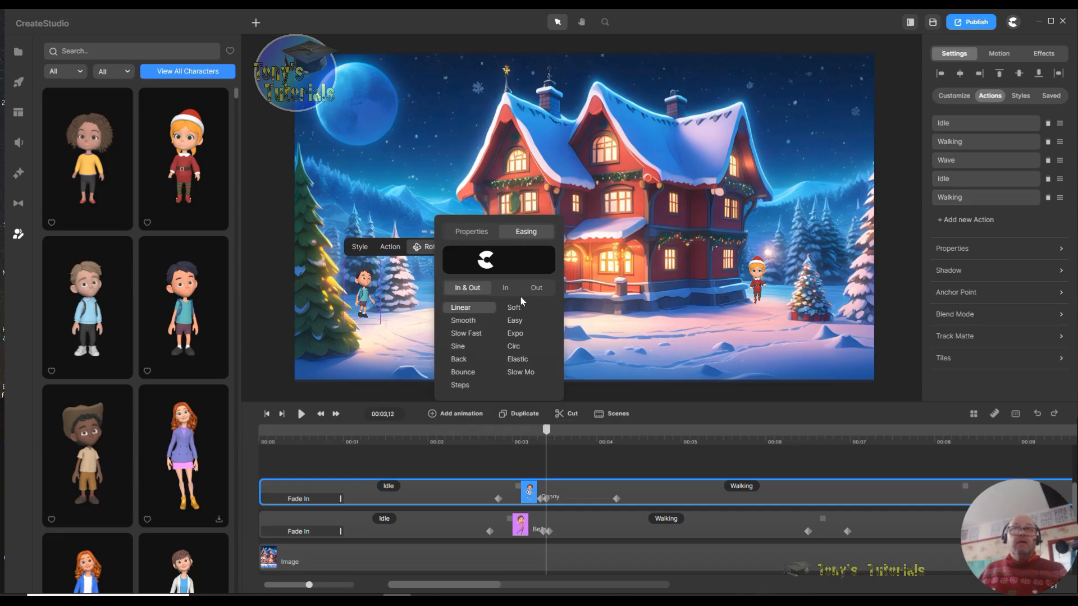
click(464, 237)
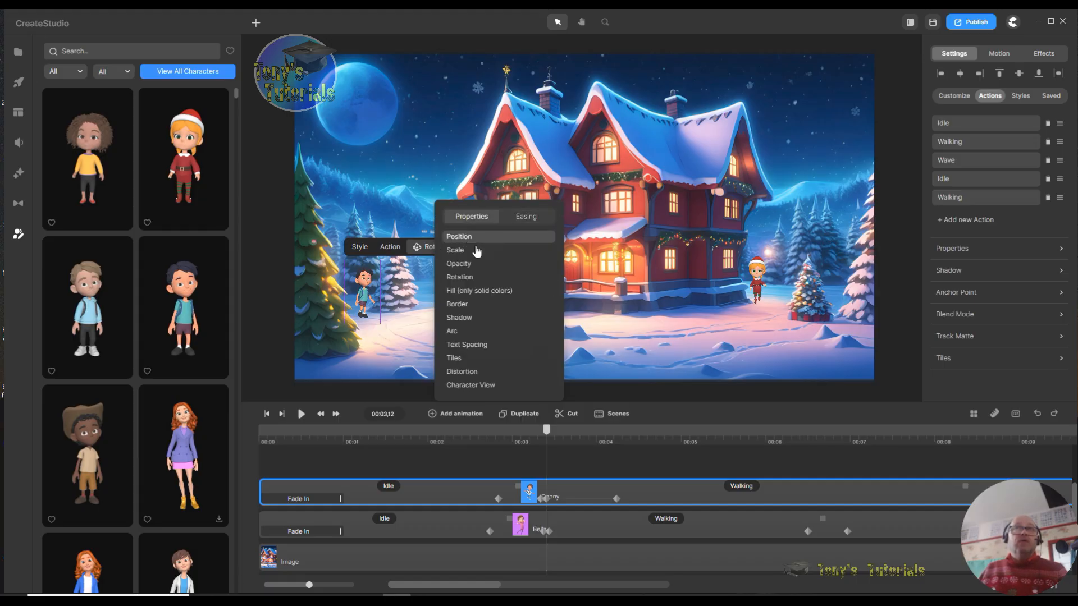
click(463, 241)
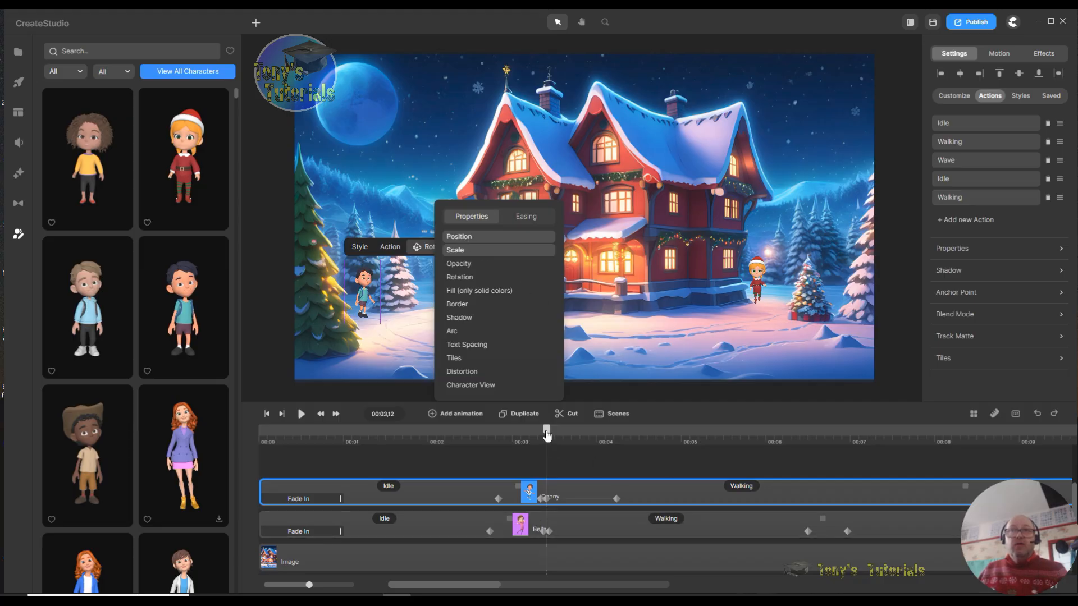
- Check the elf girl's keyframe at 00:06,15, where her walk towards the foreground ends
key(ctrl+z)
key(ctrl+y)
key(ctrl+z)
click(610, 537)
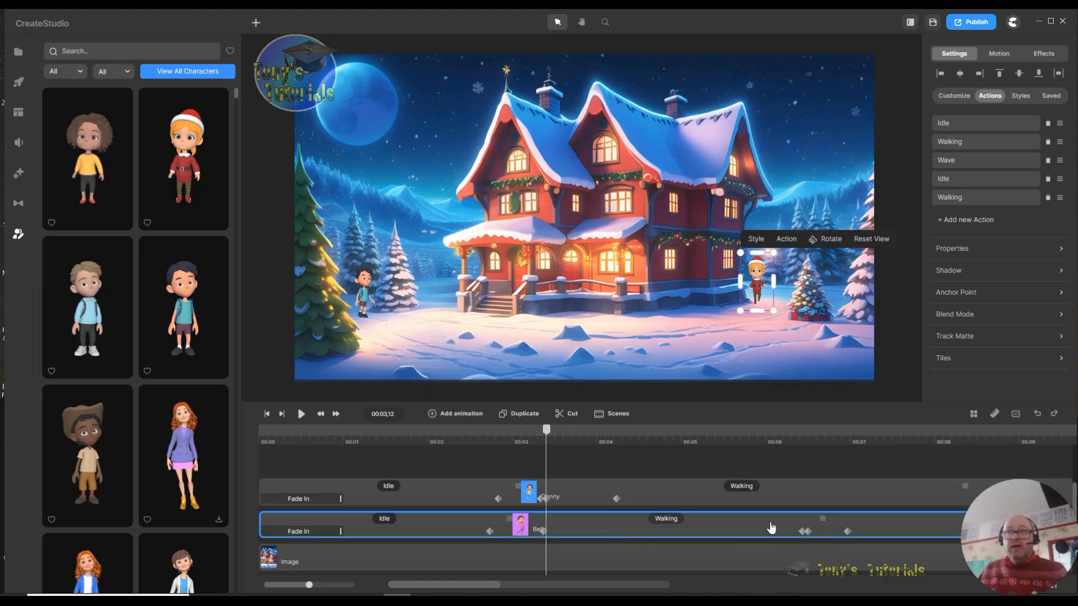
click(803, 531)
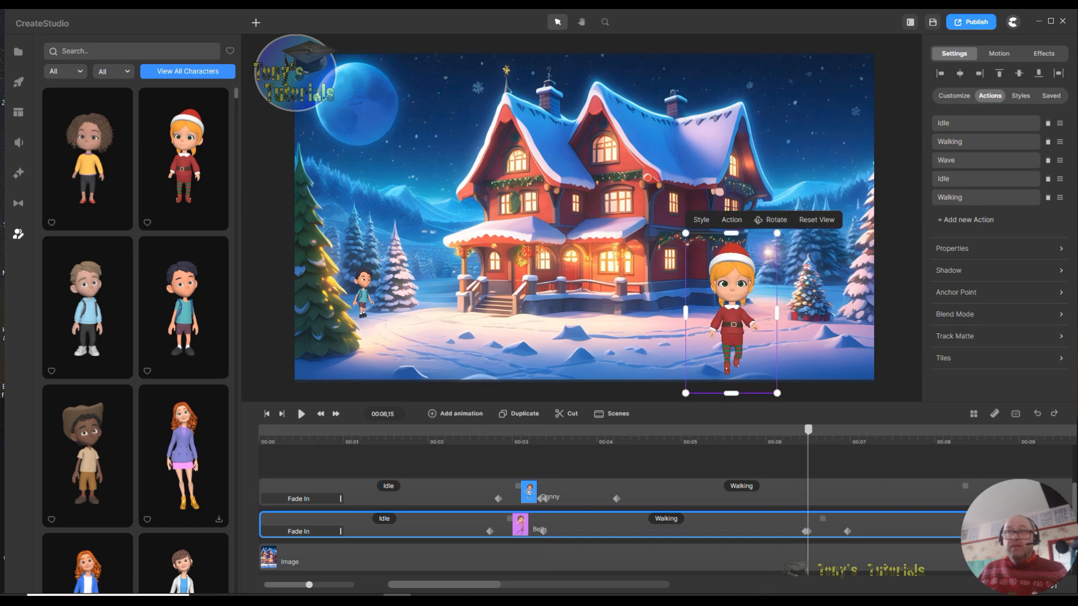
- Extend the boy's Position and Scale animation so its end keyframe sits at 00:08,07, just before his Walking action ends
click(574, 505)
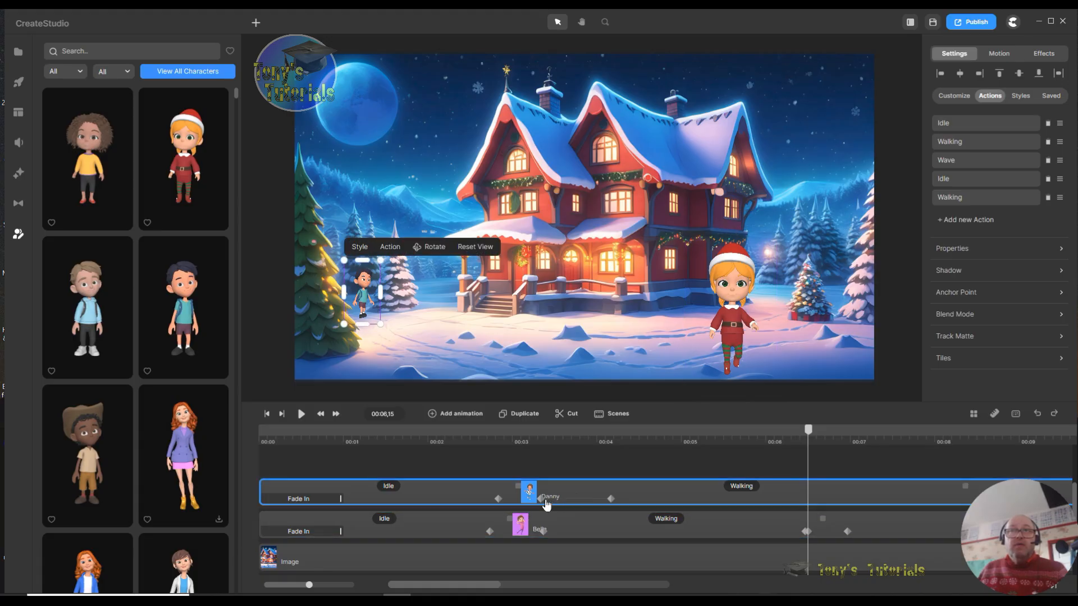
click(610, 499)
drag(610, 497, 765, 499)
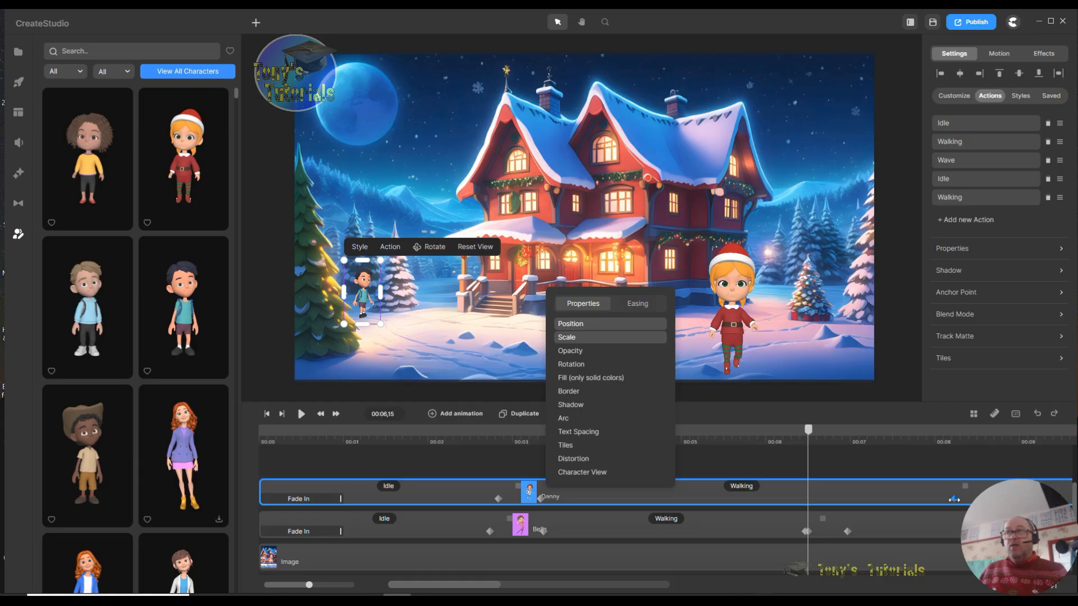
click(955, 498)
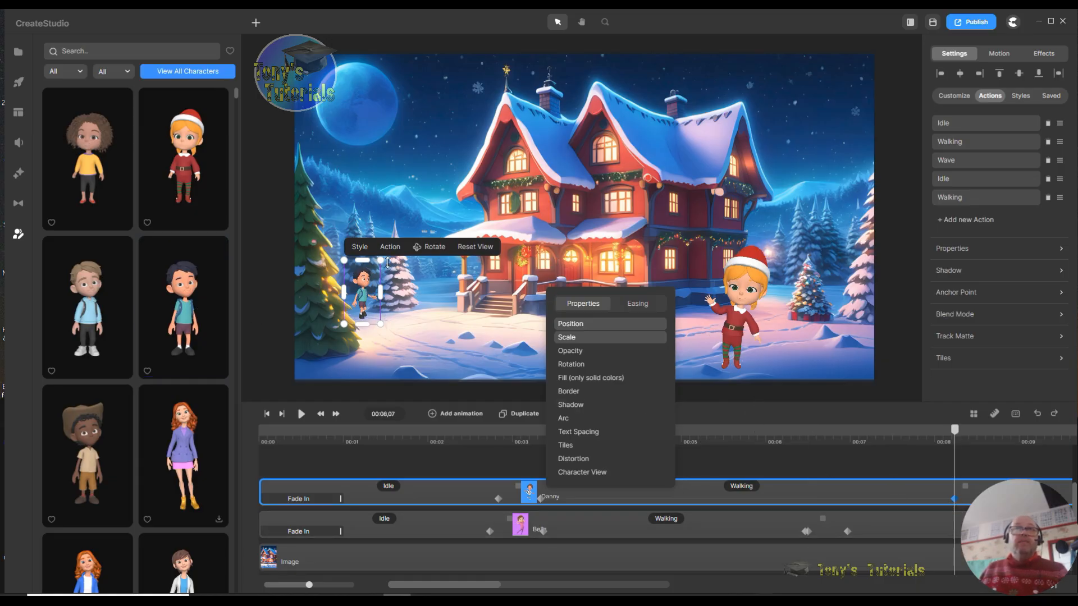
- At the 00:08,07 keyframe, enlarge the boy and place him in the snowy foreground before the house, near the elf girl's size
drag(382, 261, 406, 217)
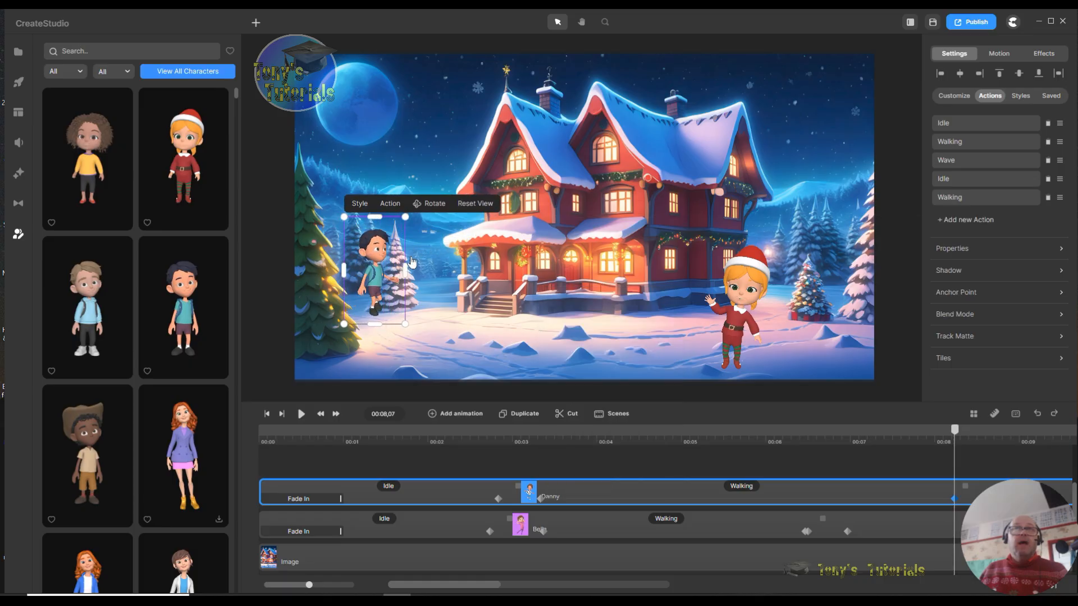
drag(377, 270, 523, 320)
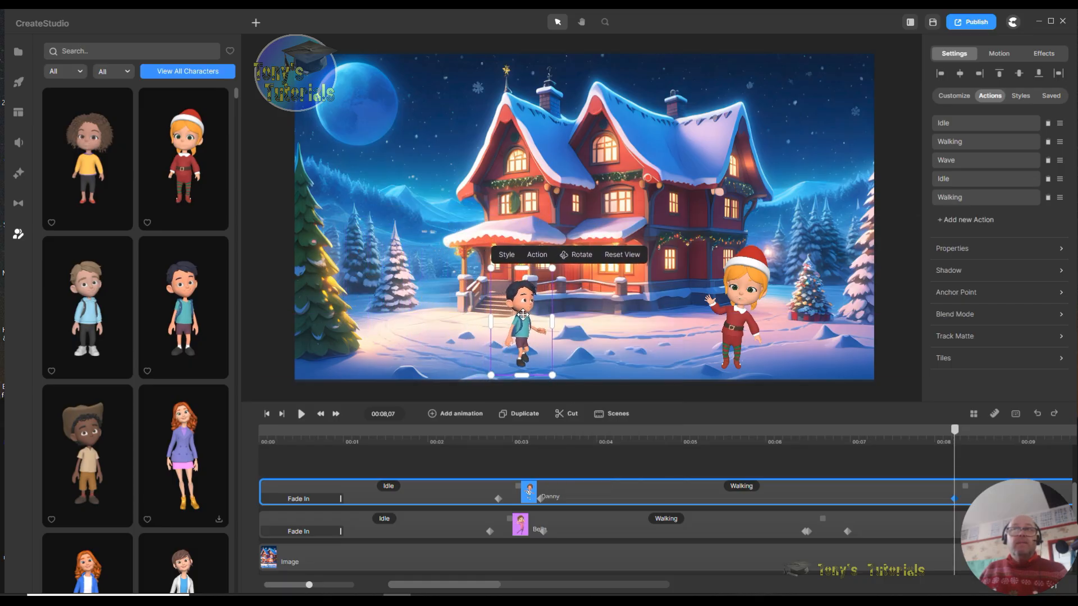
drag(548, 268, 600, 251)
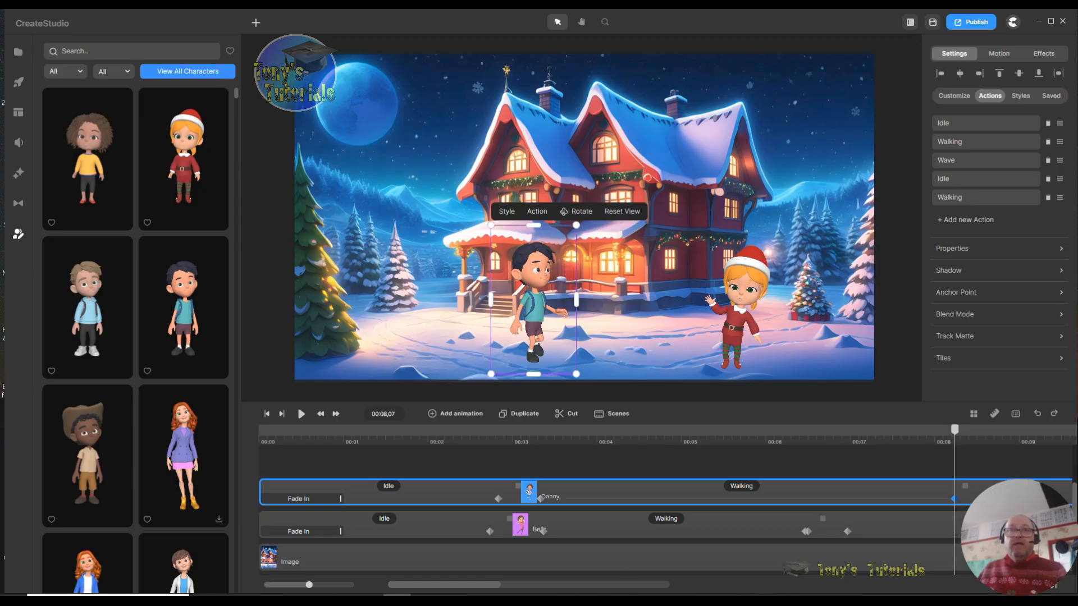
- Play the scene from the beginning to check the boy's walk towards the foreground beside the elf girl
scroll(471, 589, right, 5)
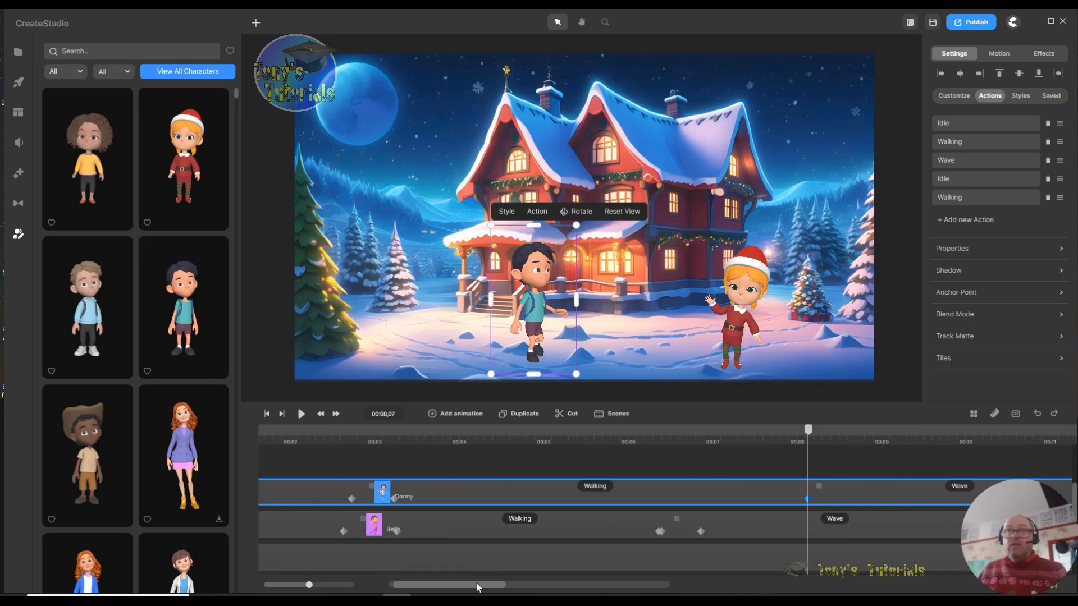
scroll(387, 580, left, 5)
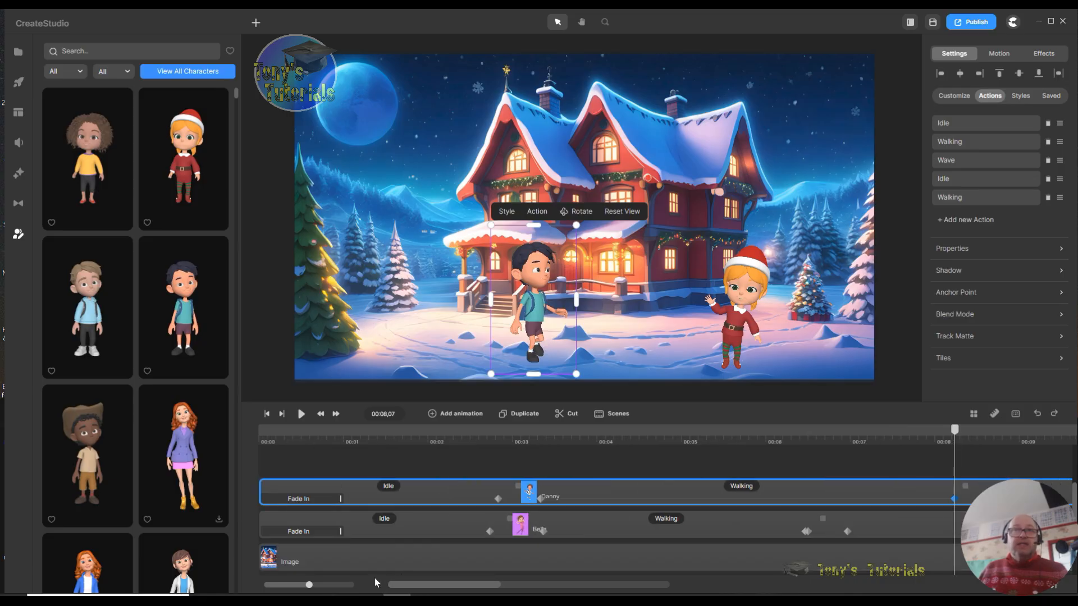
click(267, 414)
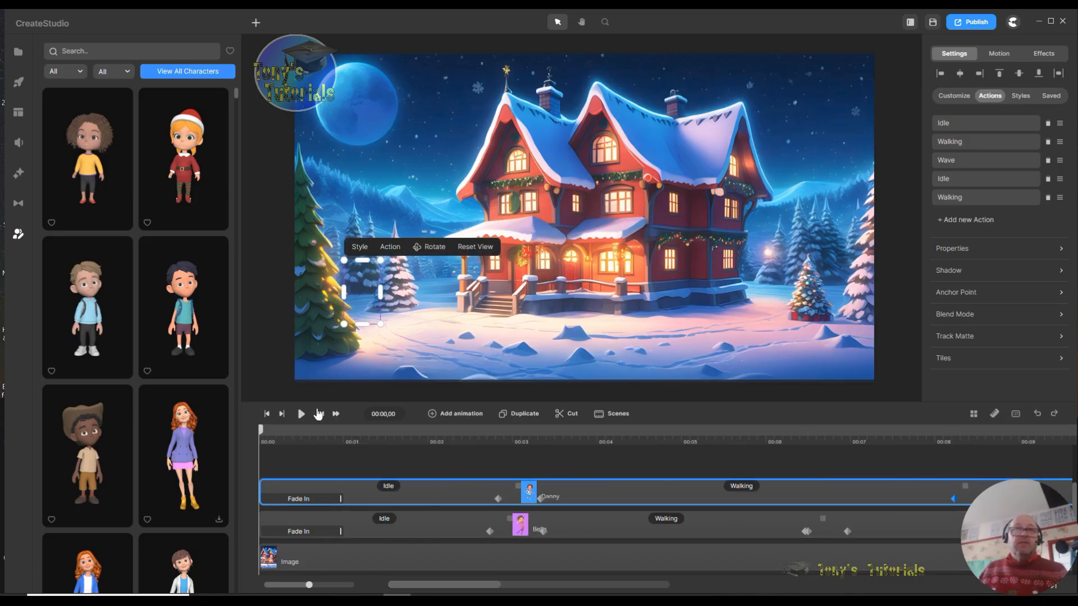
click(301, 414)
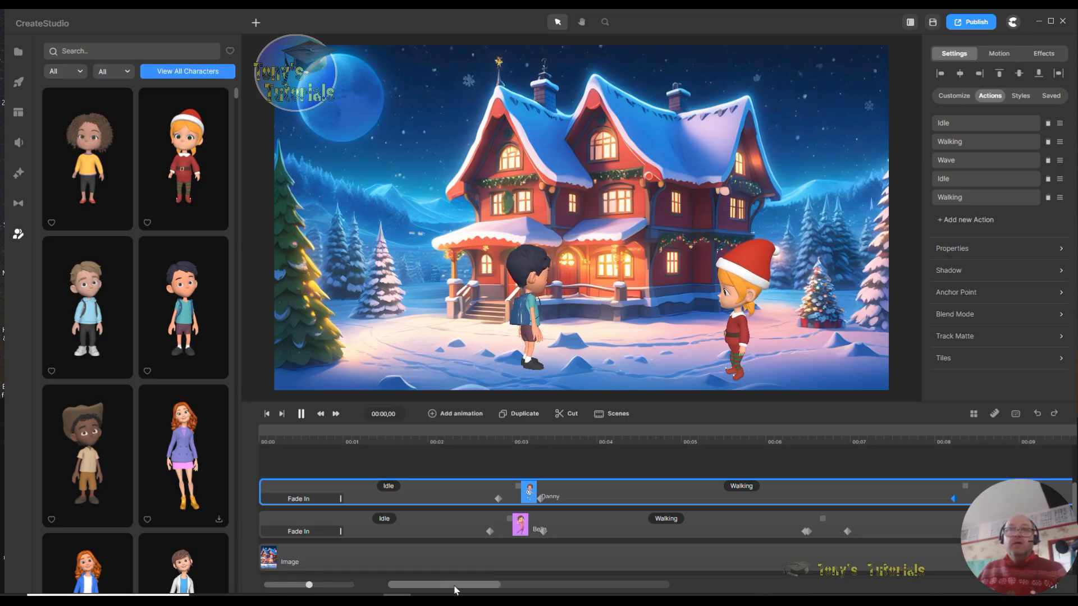
drag(478, 590, 453, 586)
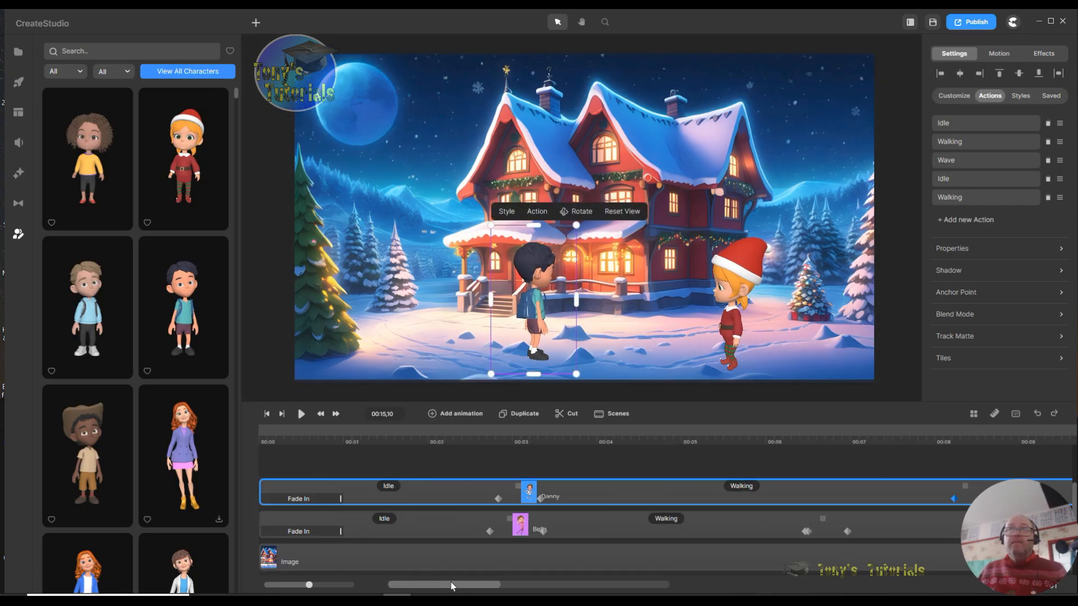
- Lower the boy slightly in the snowy foreground and shift the end keyframe of his forward walk to 00:08,02
drag(532, 303, 531, 316)
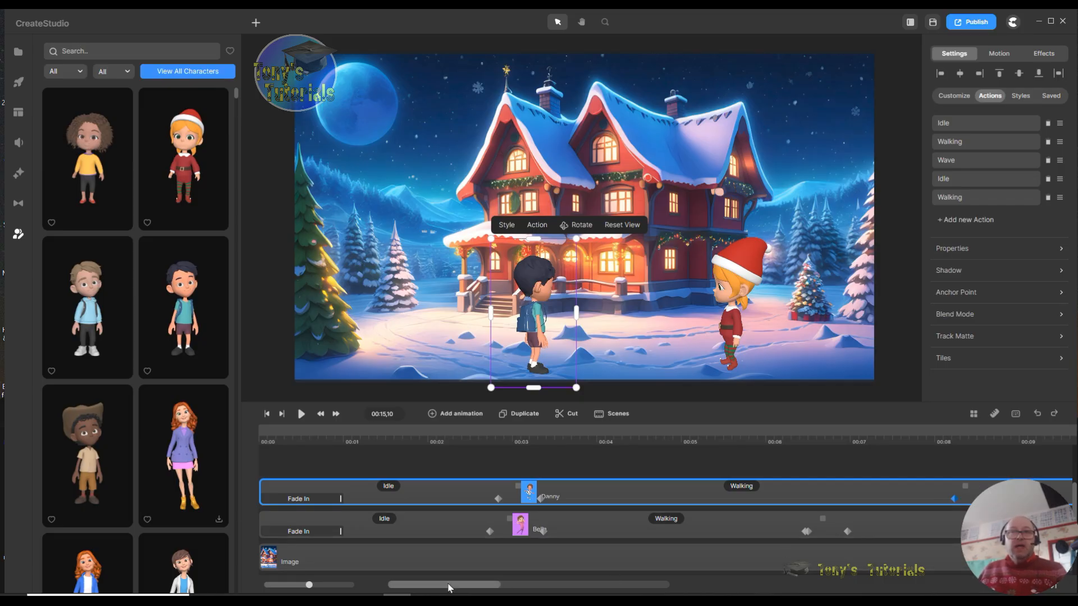
drag(450, 588, 464, 588)
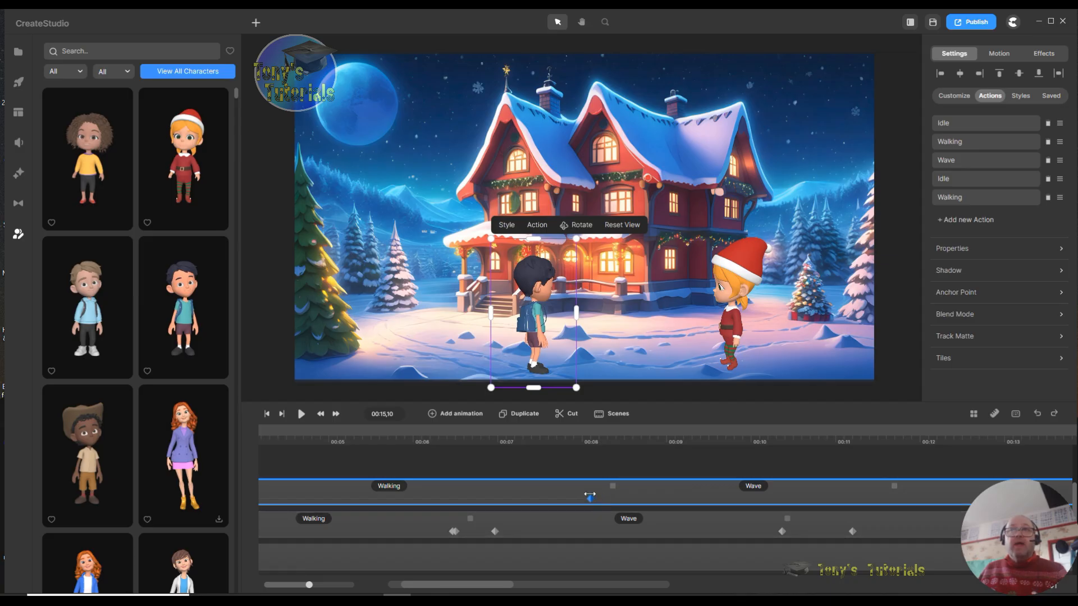
click(590, 498)
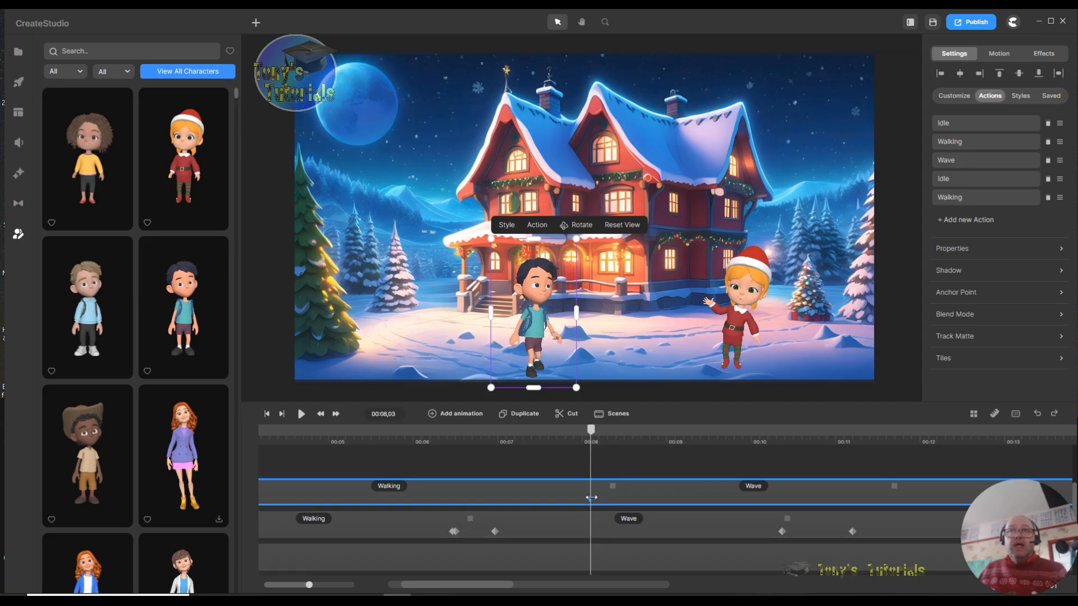
drag(591, 499, 595, 498)
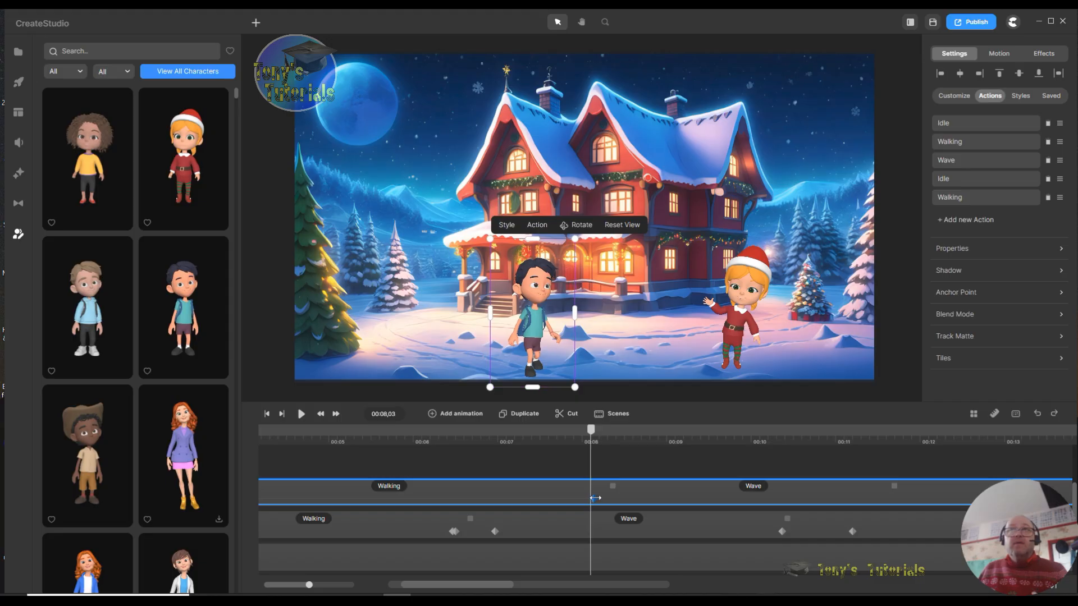
click(595, 499)
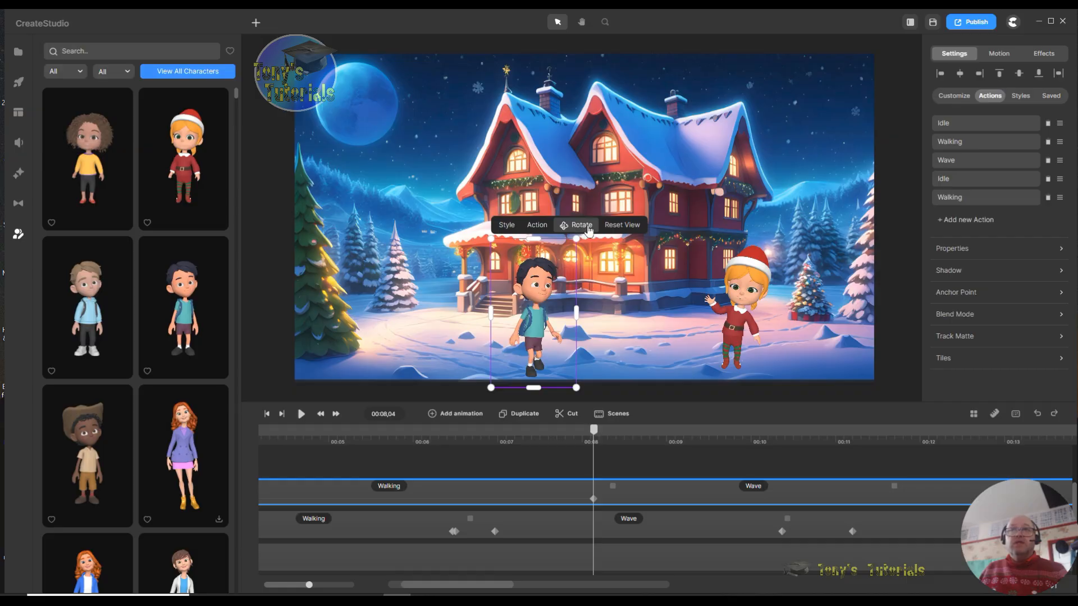
click(588, 498)
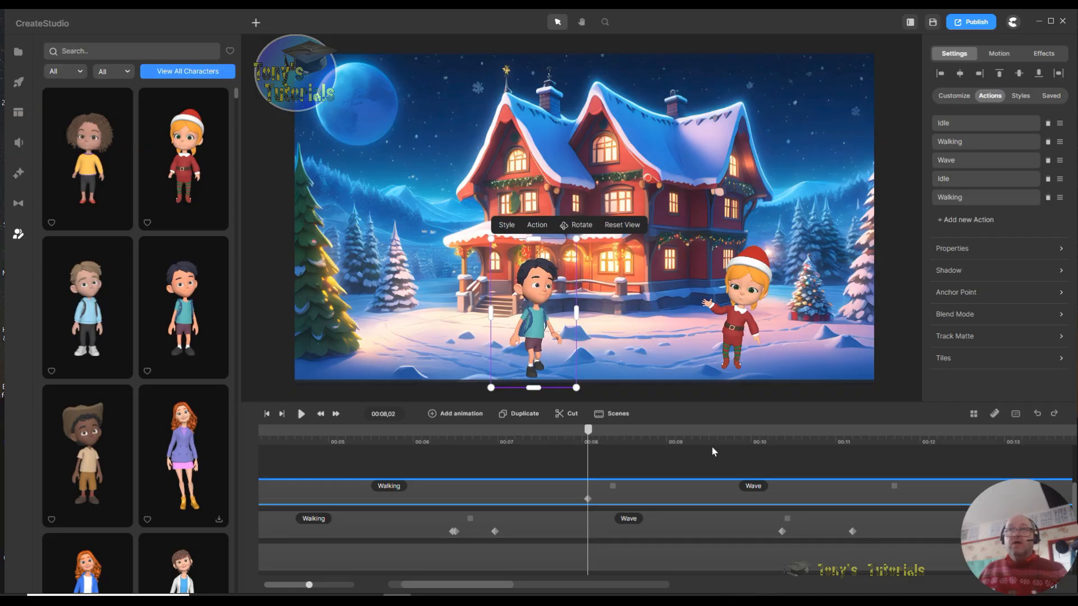
- Add a Character View animation with Linear easing to the boy at 00:08,04 and set its end keyframe to 00:08,27
mouse_move(590, 431)
mouse_down()
mouse_move(551, 432)
mouse_move(599, 435)
mouse_up()
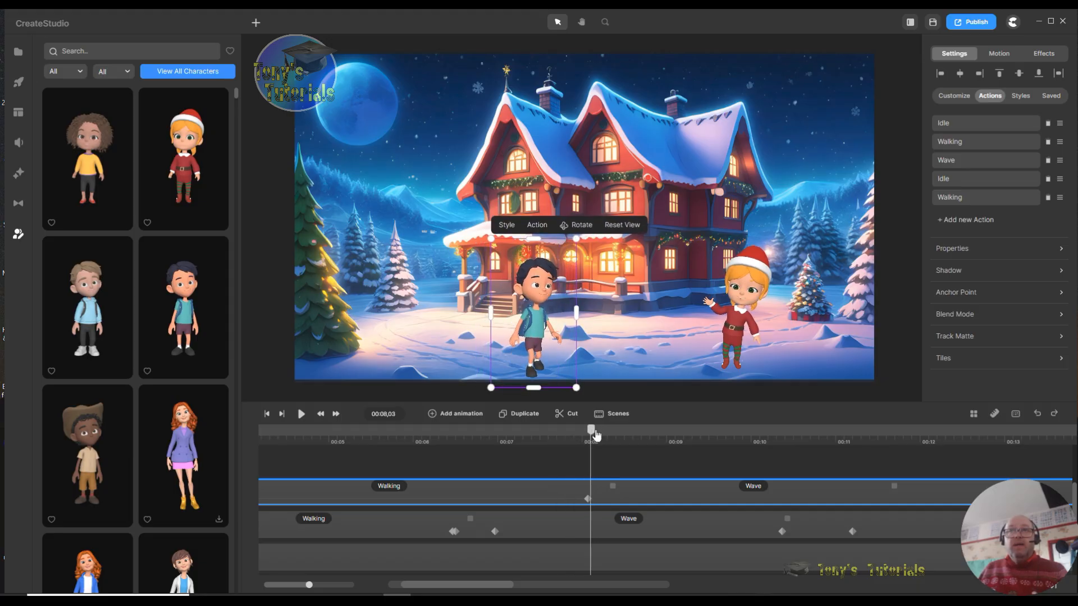
click(447, 420)
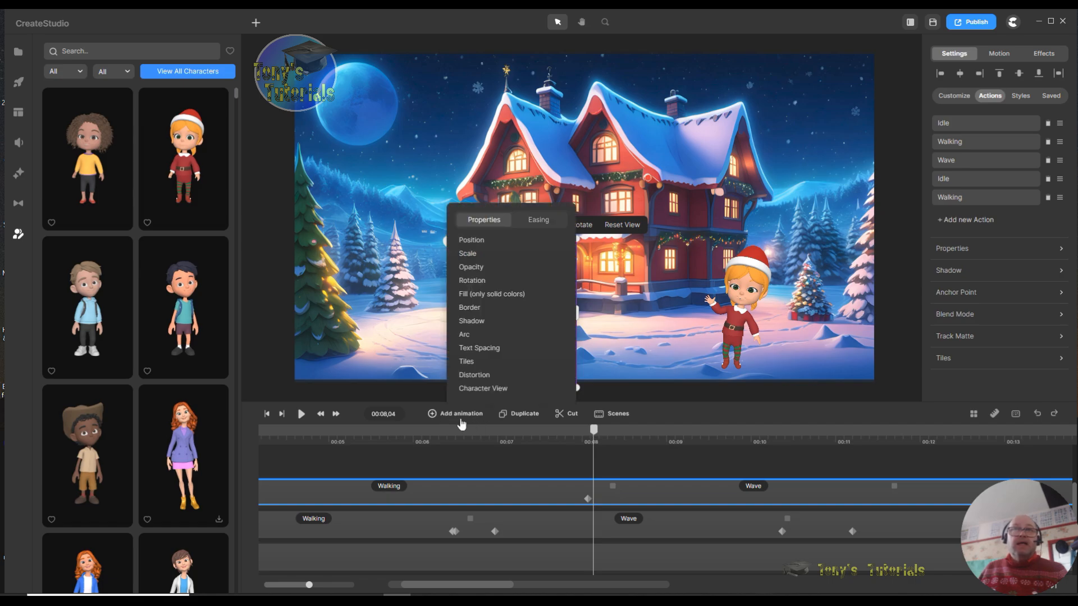
click(540, 220)
click(475, 296)
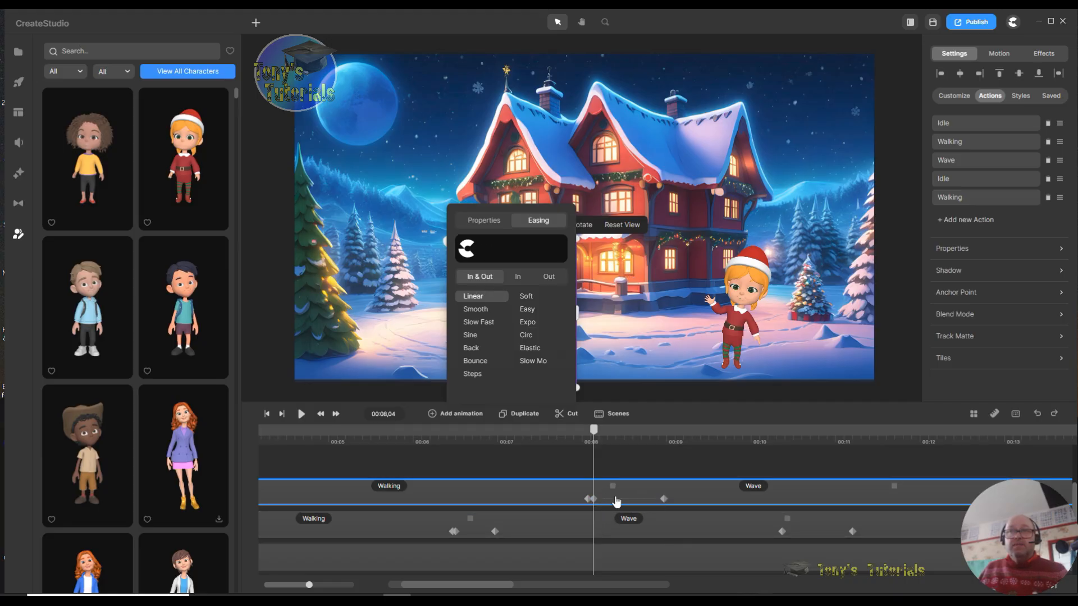
click(651, 499)
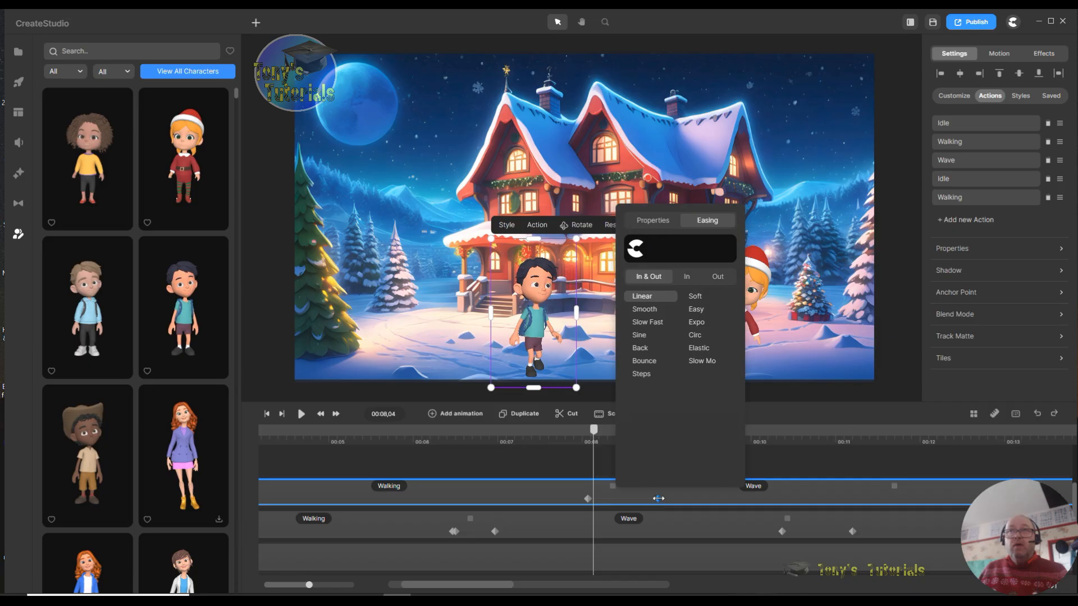
click(658, 498)
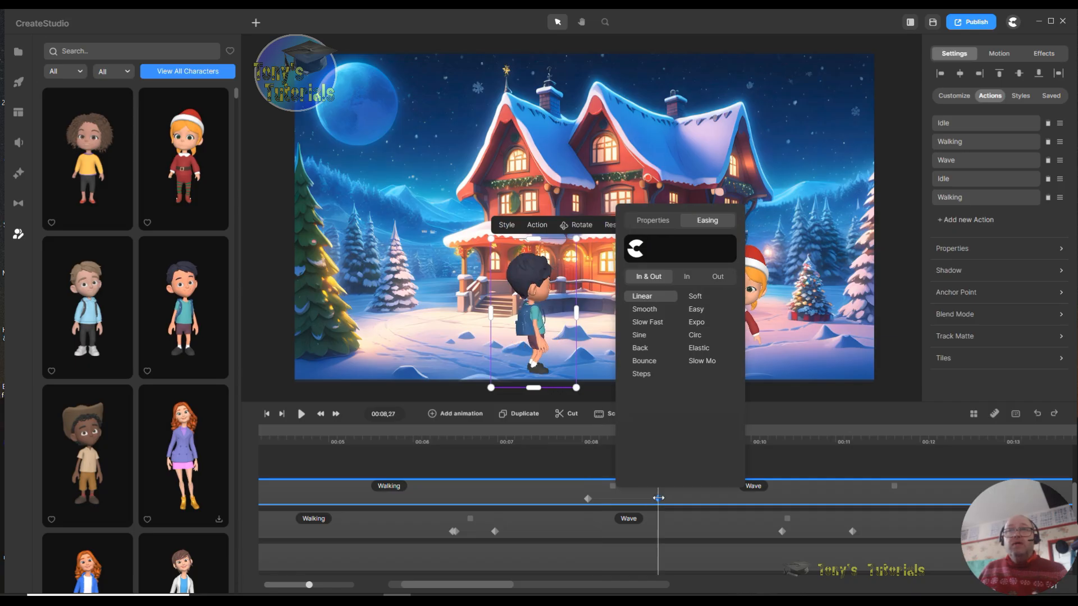
- Turn the boy to face the viewer at the end keyframe and shorten the turn to finish just after his Wave action begins
click(578, 224)
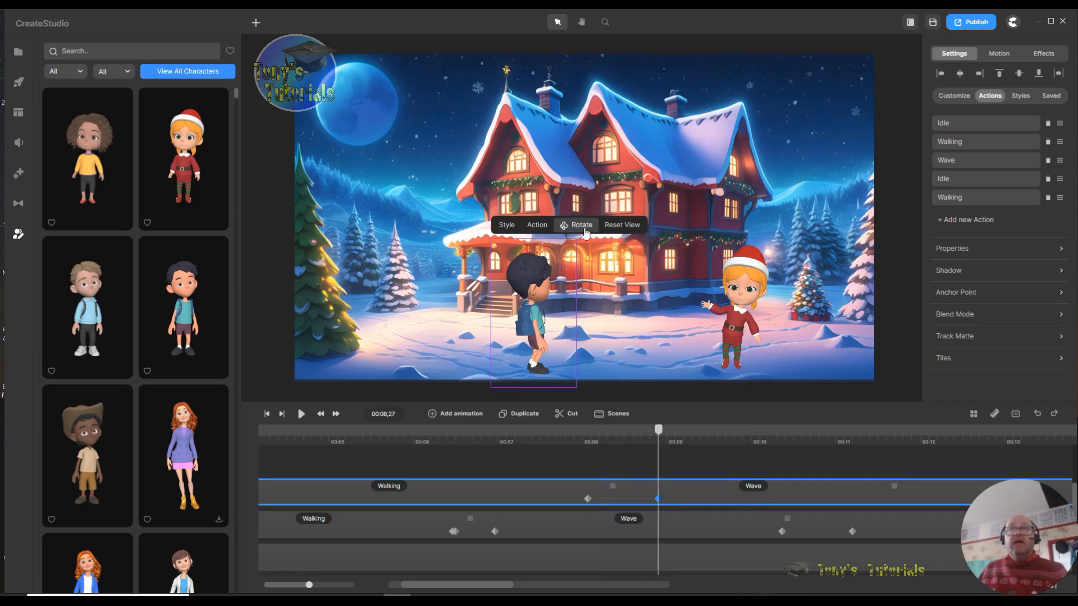
mouse_move(553, 341)
mouse_down()
mouse_move(443, 339)
mouse_move(553, 326)
mouse_move(530, 331)
mouse_move(539, 332)
mouse_up()
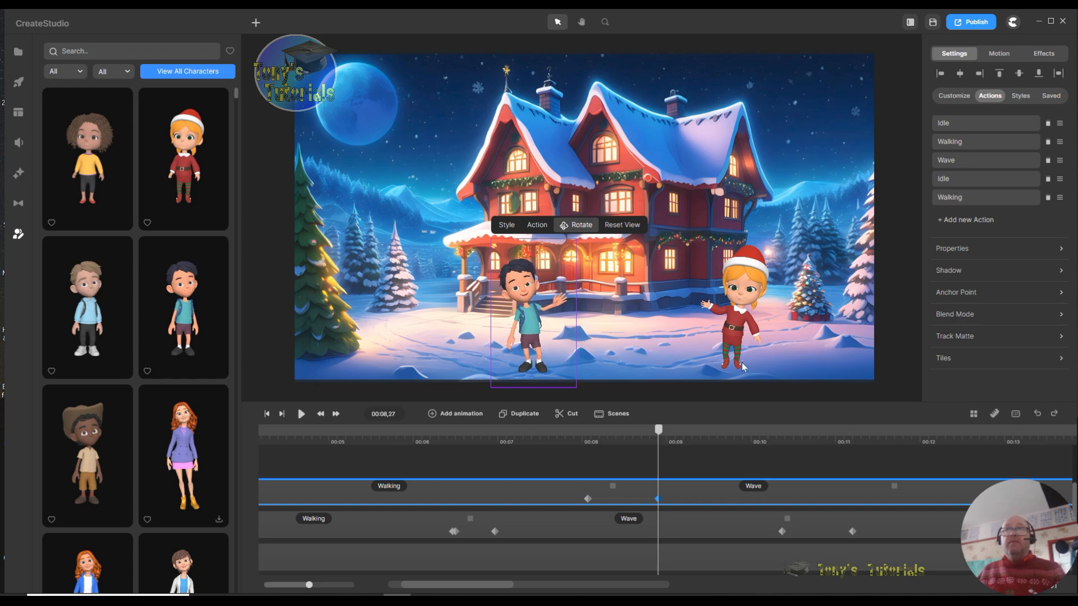
drag(658, 431, 630, 437)
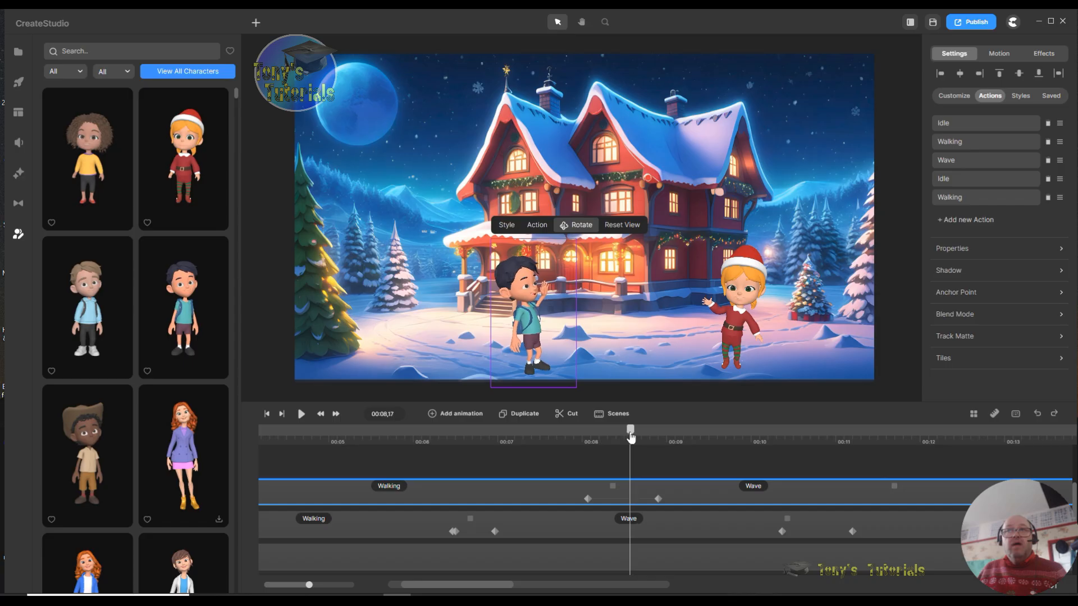
drag(659, 499, 624, 500)
- Add a Character View animation with Linear easing to the boy at 00:11,17, just before his Wave action ends
drag(625, 437, 868, 448)
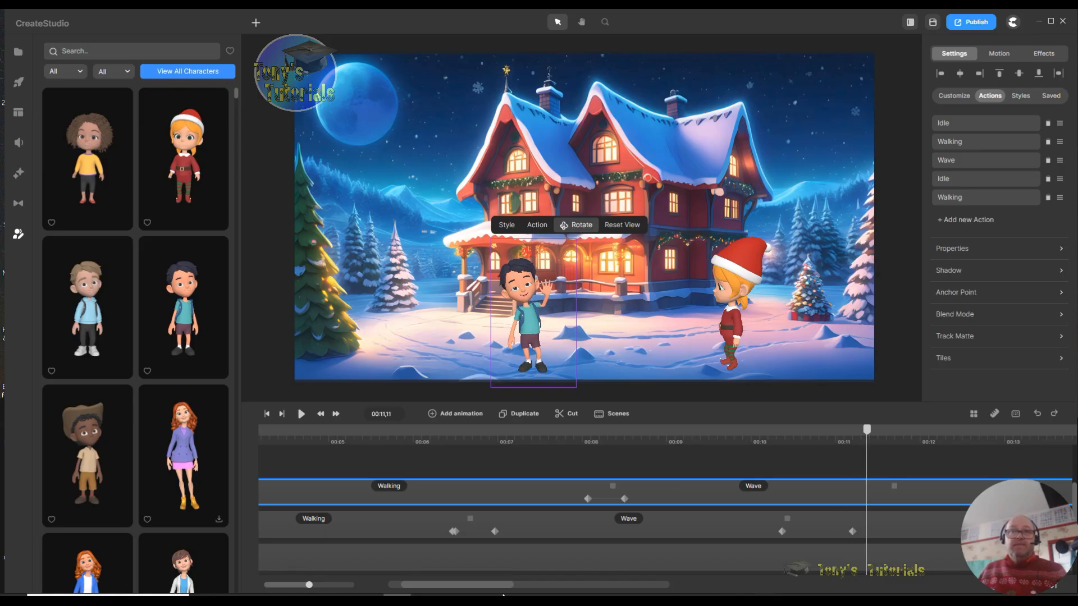
drag(499, 590, 513, 590)
drag(482, 436, 501, 440)
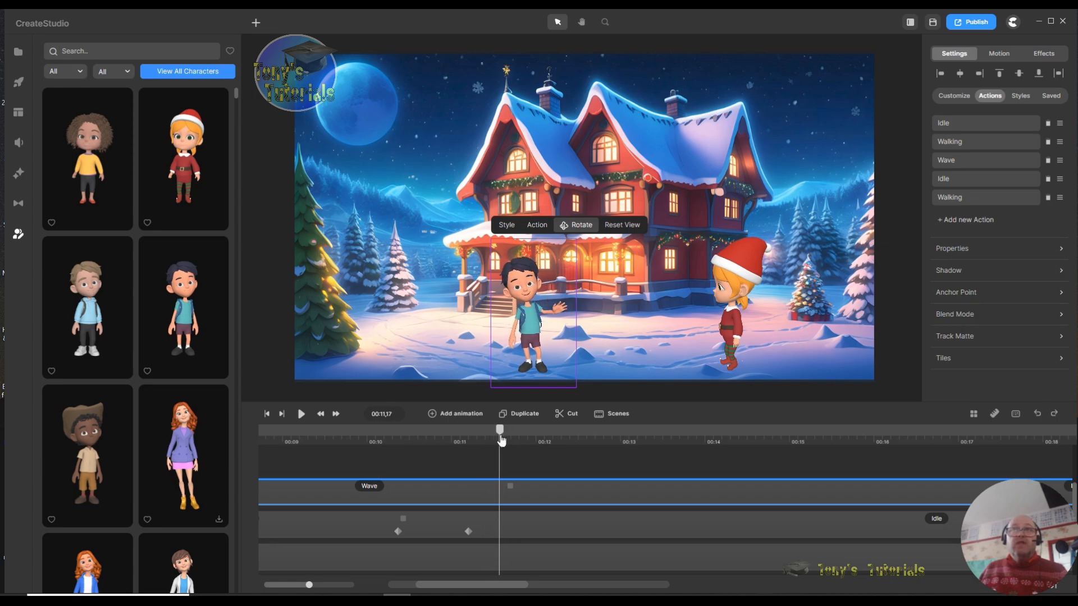
click(432, 415)
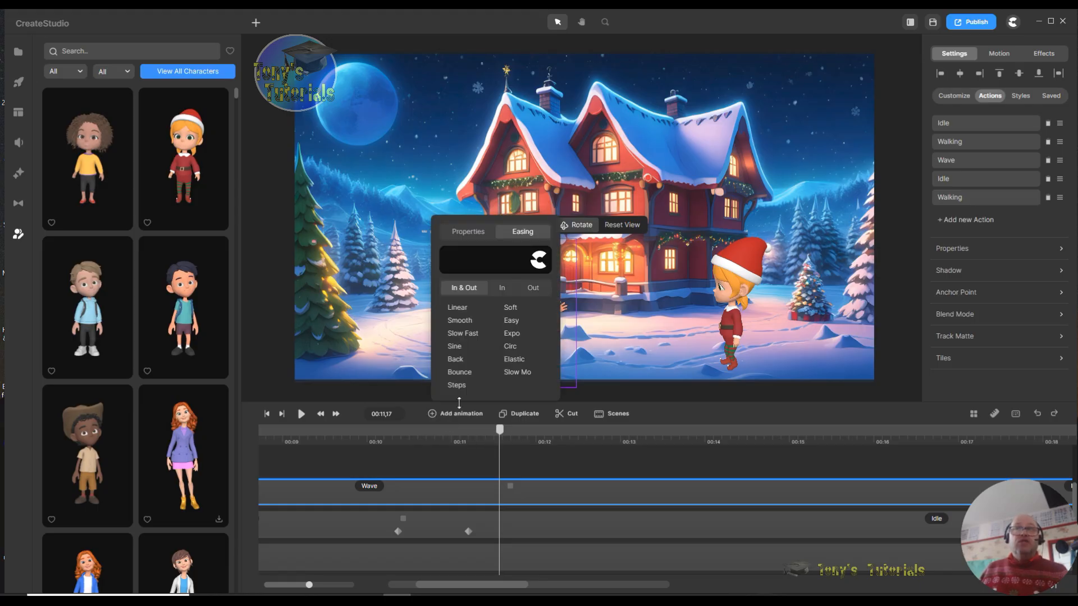
click(466, 308)
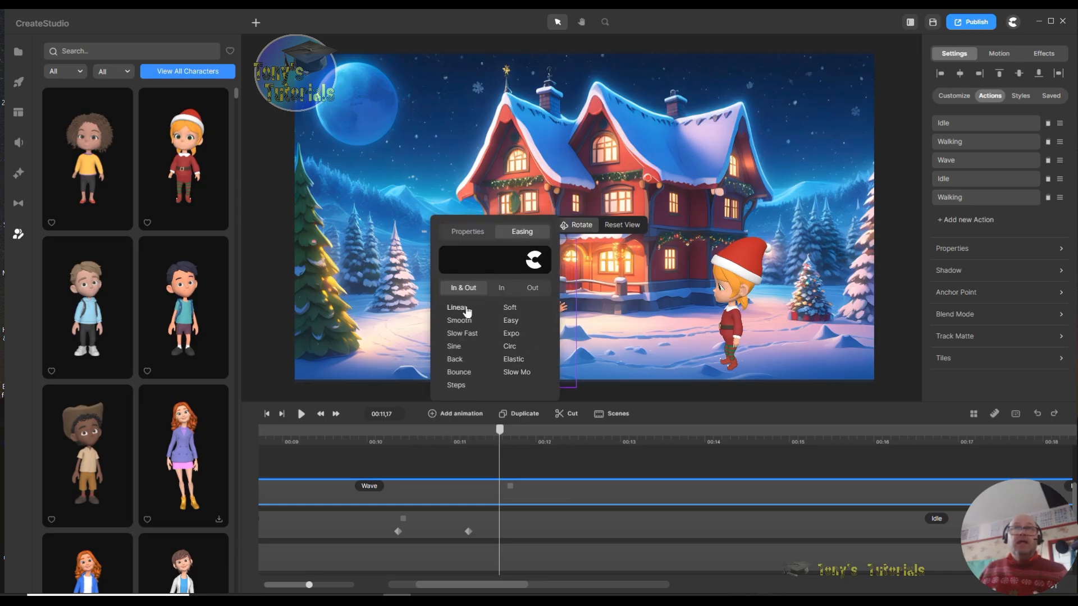
click(475, 240)
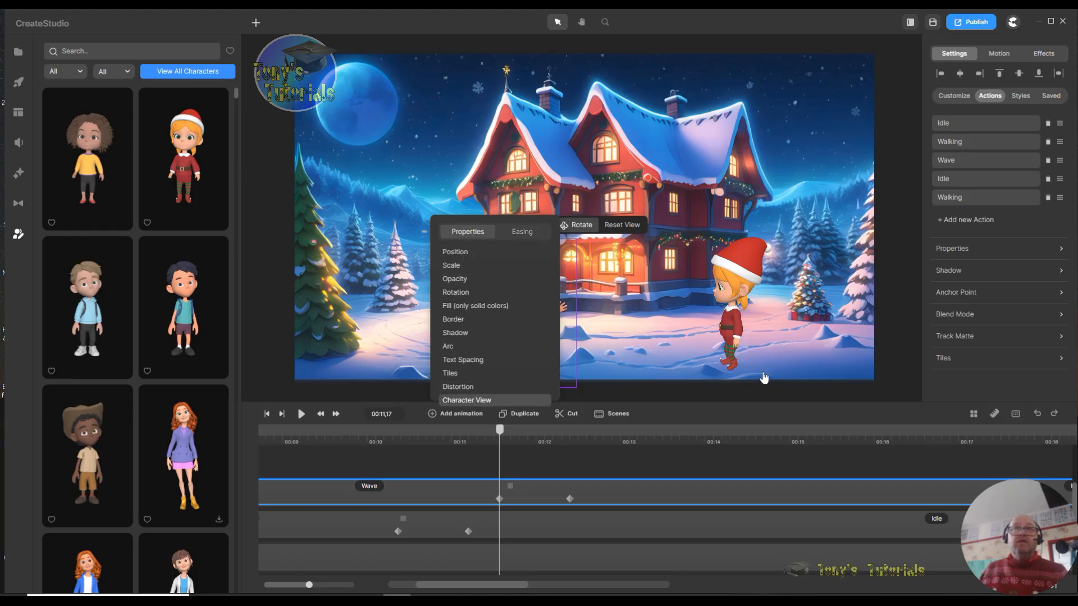
click(683, 396)
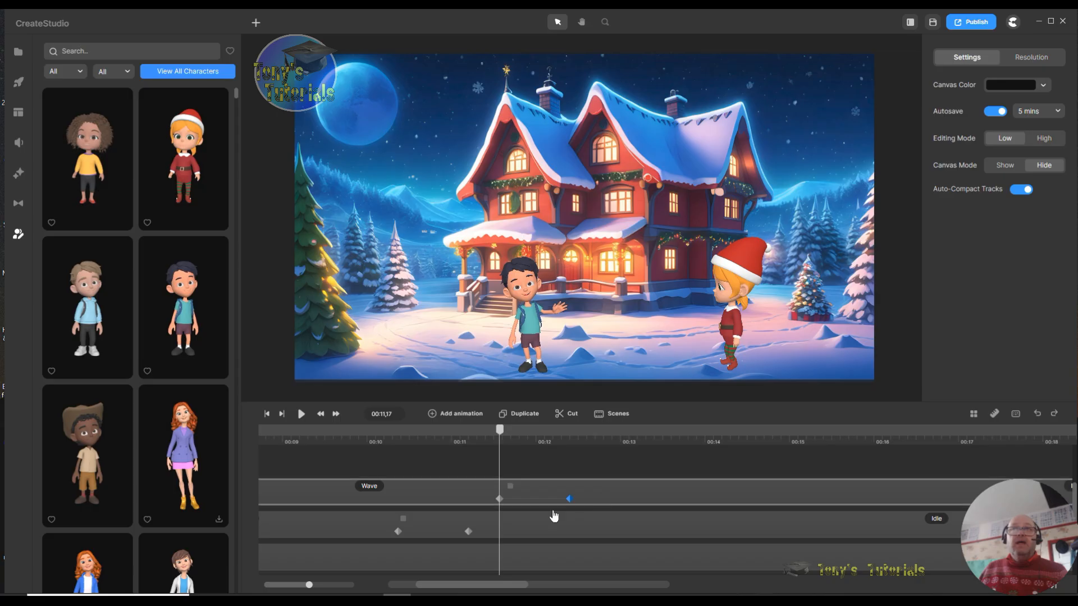
- At the 00:12,12 end keyframe, rotate the boy to face the elf girl
click(501, 499)
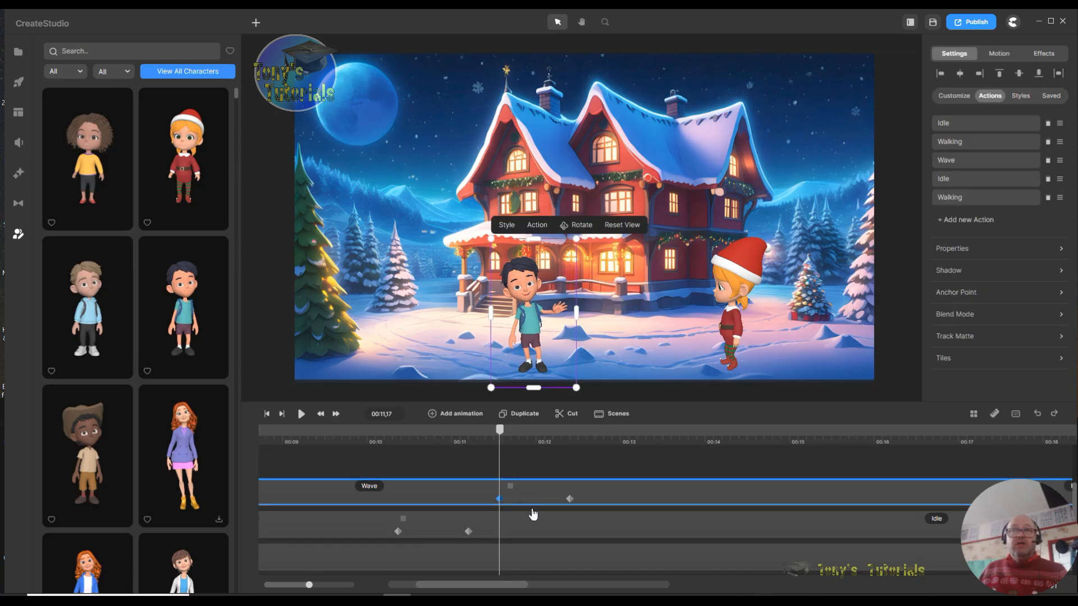
click(566, 500)
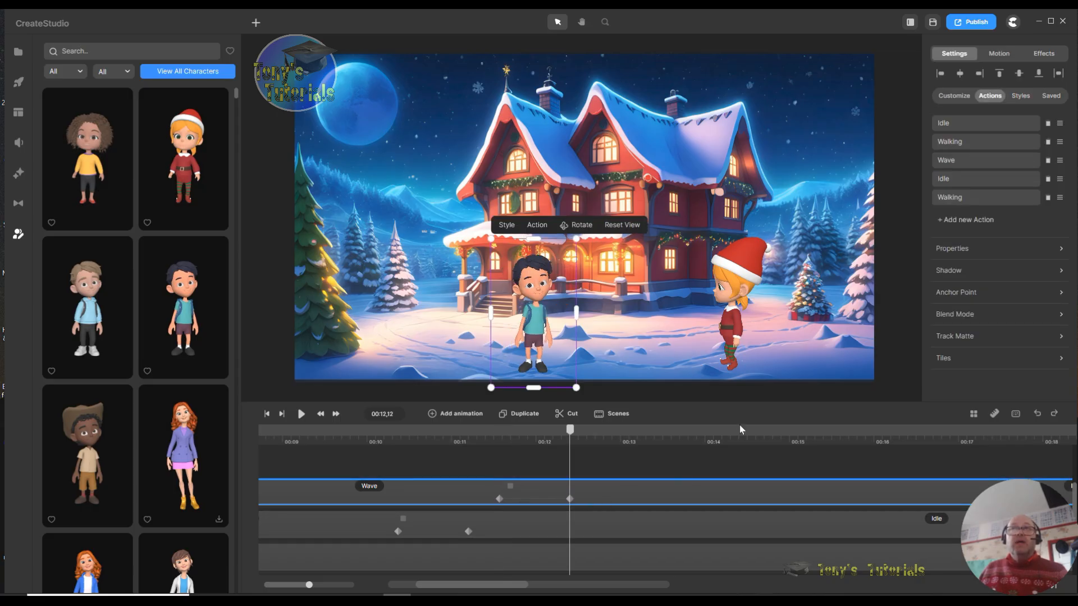
click(578, 226)
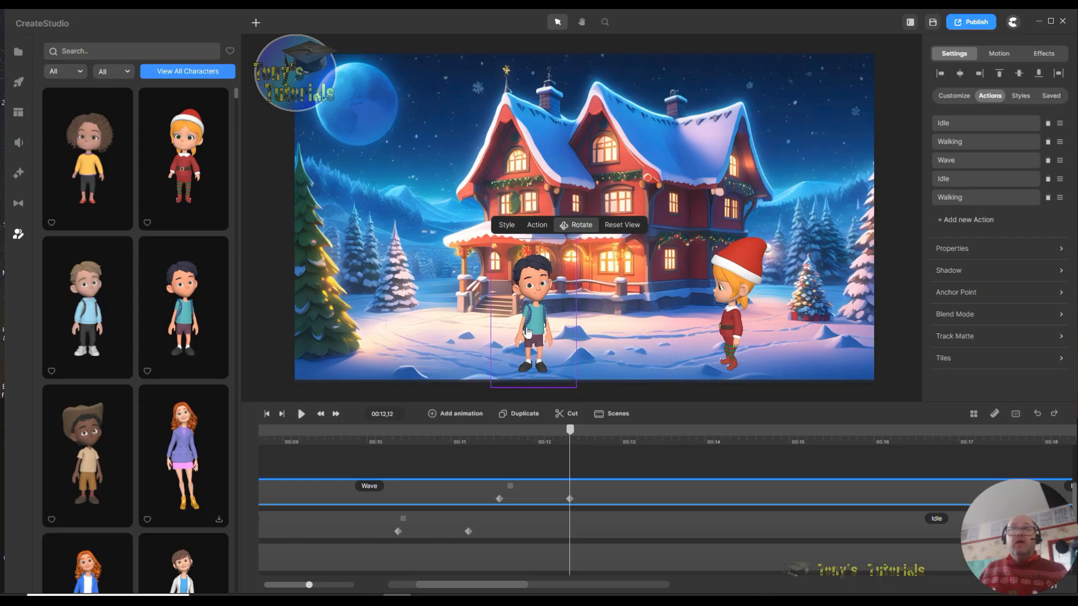
drag(526, 333, 559, 337)
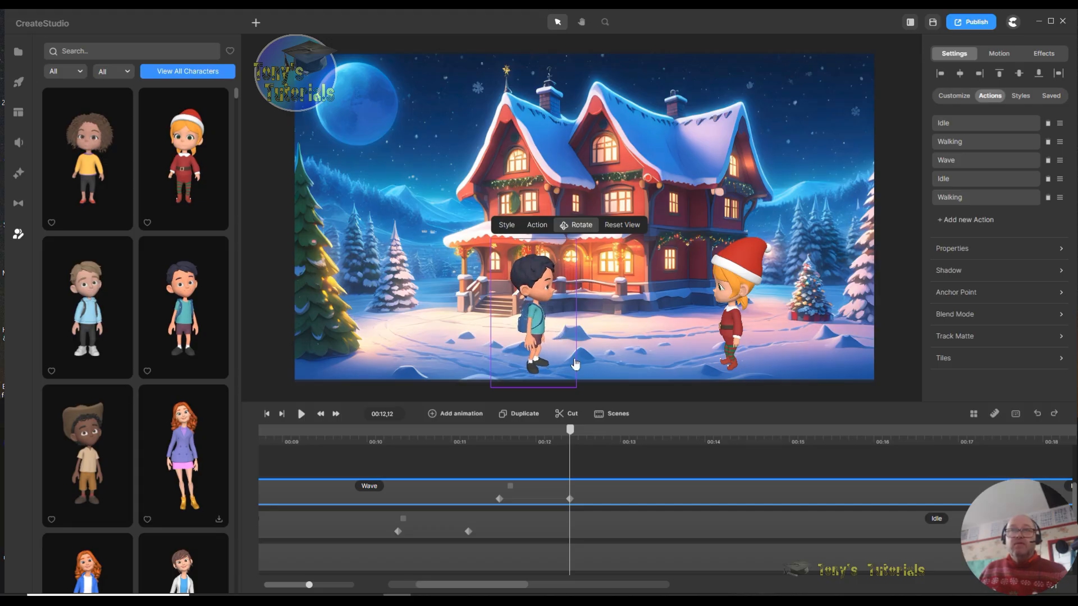
- Shorten the boy's second Idle action so it ends shortly after 00:24, letting his last Walking action start sooner
mouse_move(569, 431)
mouse_down()
mouse_move(486, 434)
mouse_move(579, 438)
mouse_up()
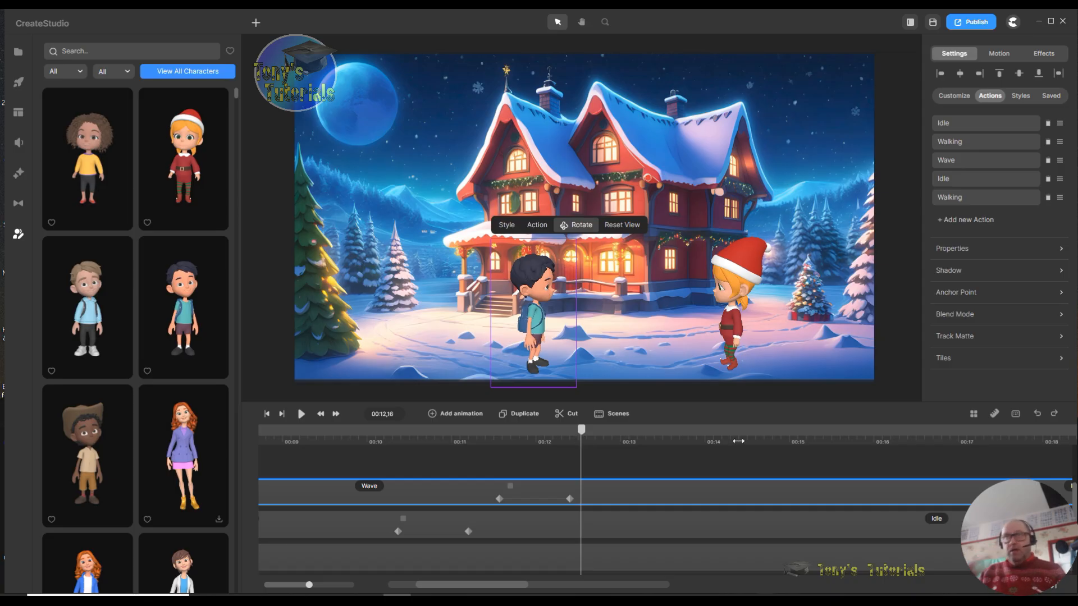
drag(507, 587, 517, 589)
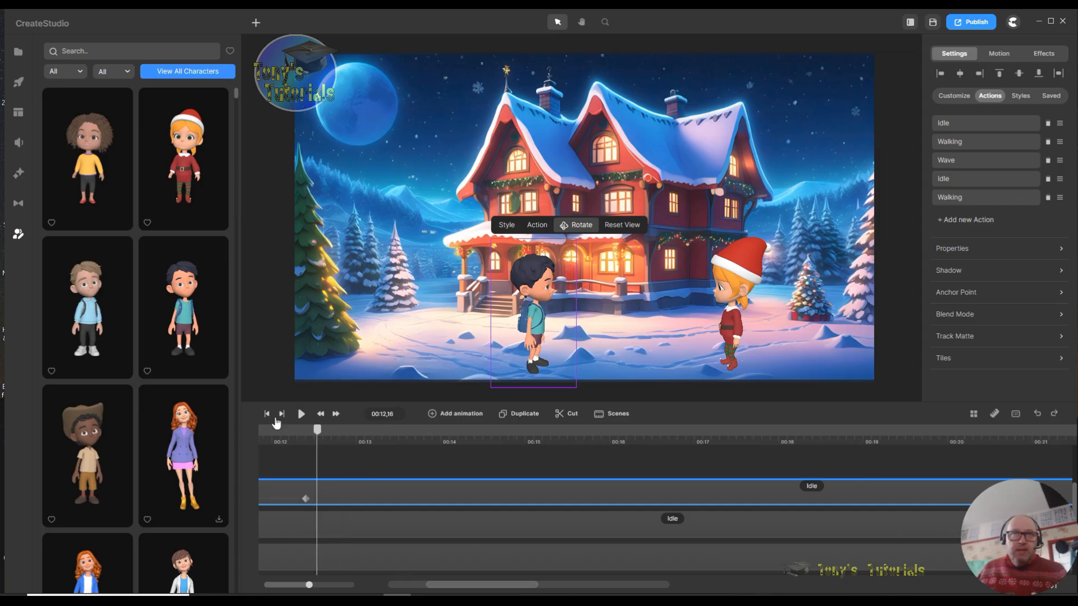
drag(317, 432, 796, 440)
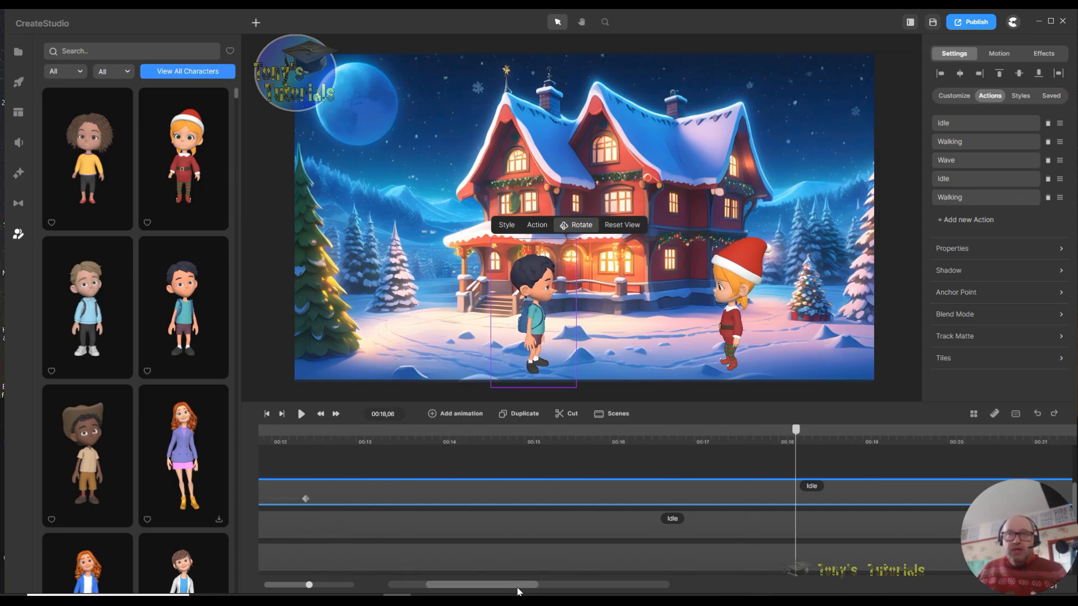
drag(525, 589, 541, 588)
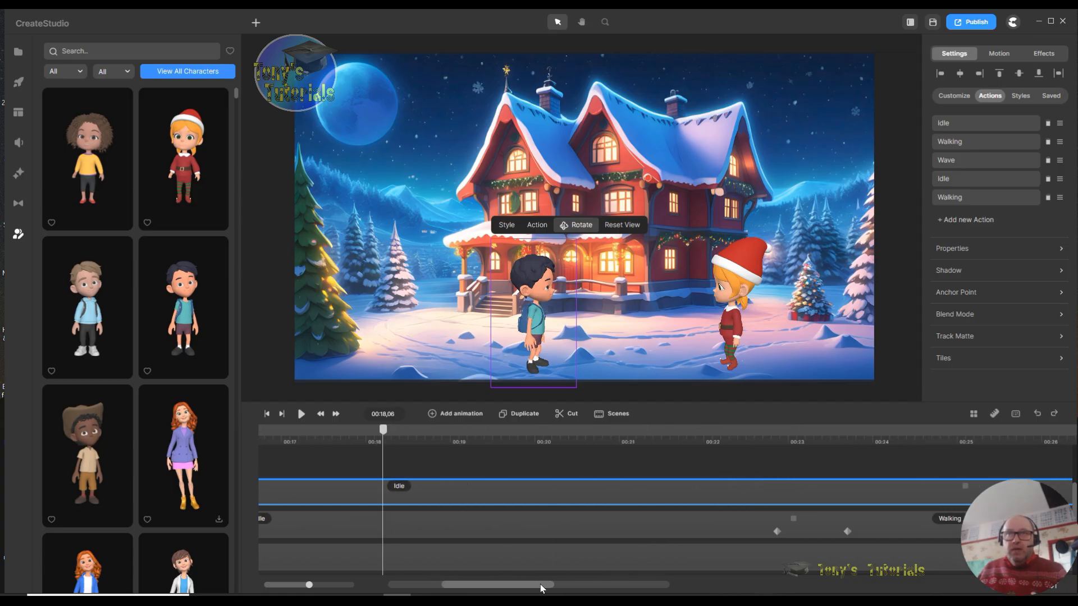
drag(380, 433, 841, 454)
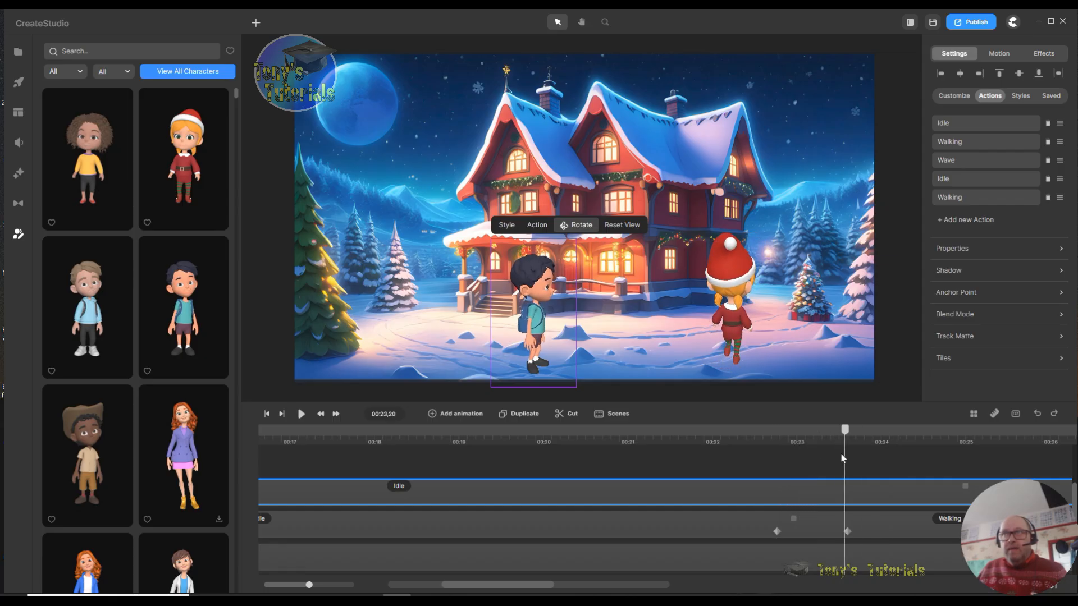
mouse_move(425, 600)
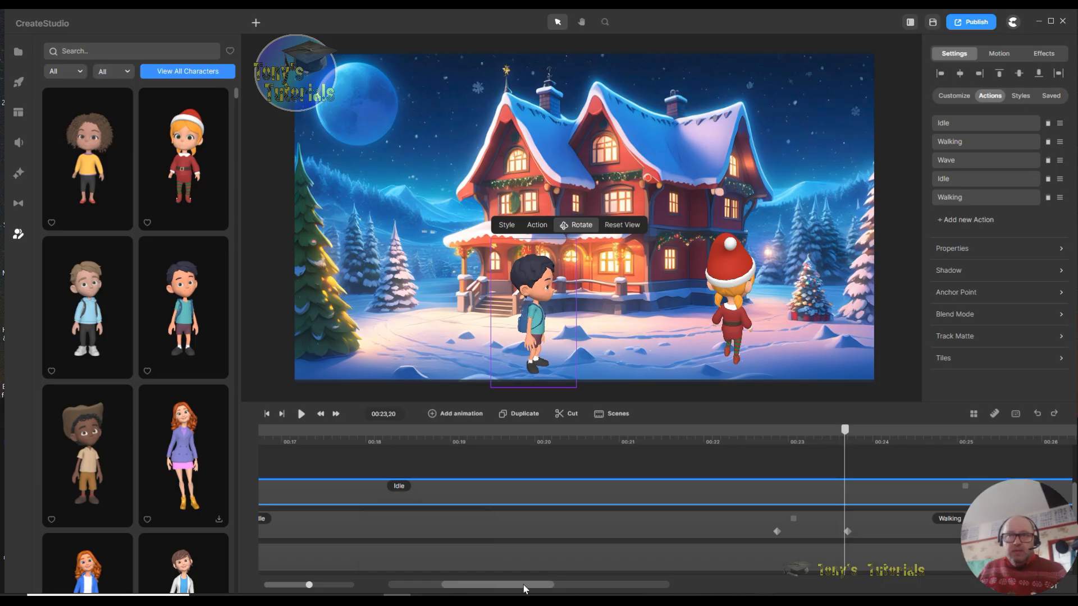
scroll(523, 584, right, 5)
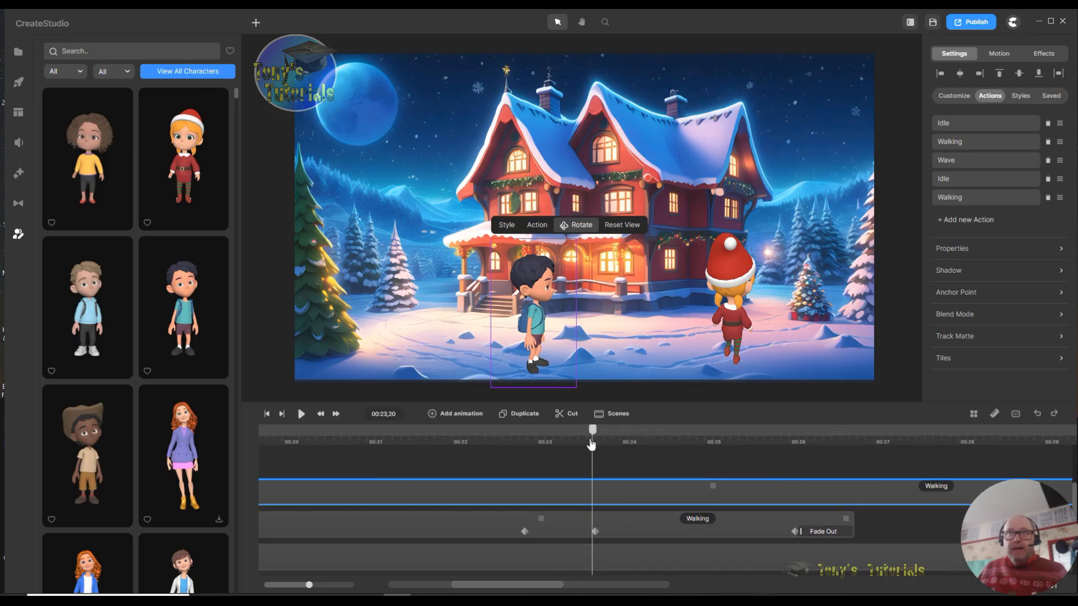
drag(593, 431, 615, 431)
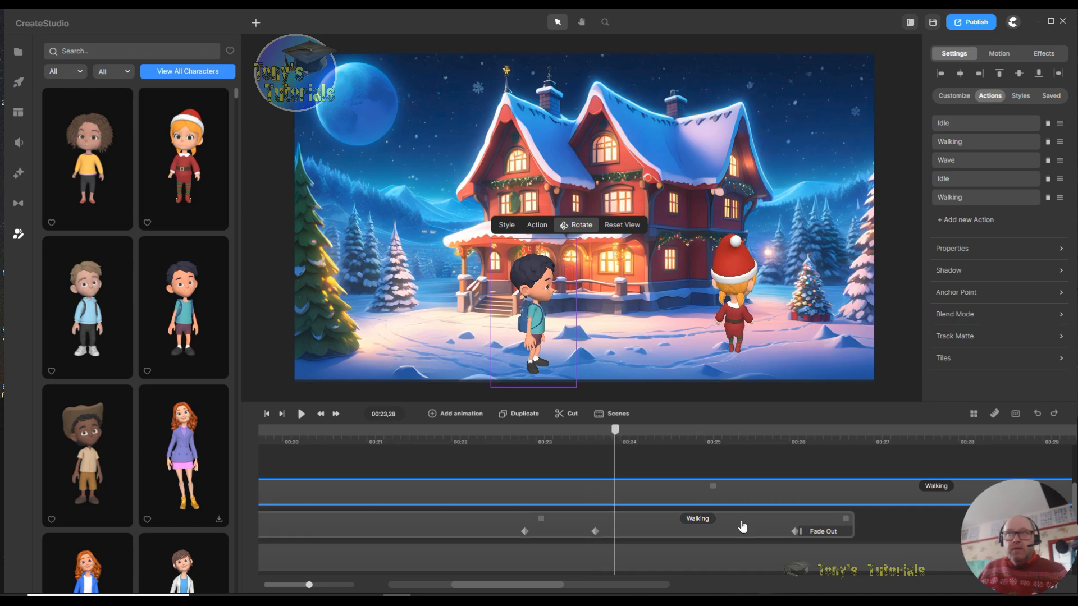
drag(706, 493, 642, 486)
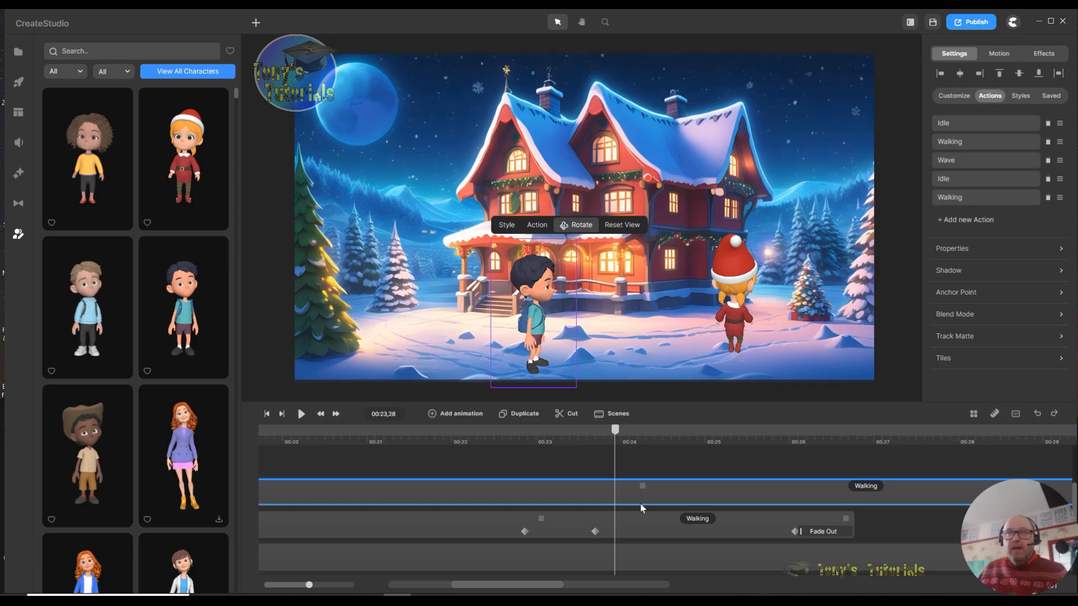
- Add a Character View animation with Linear easing to the boy at 00:24,02, just before his last Walking action
mouse_move(618, 431)
mouse_down()
mouse_move(657, 432)
mouse_move(626, 439)
mouse_up()
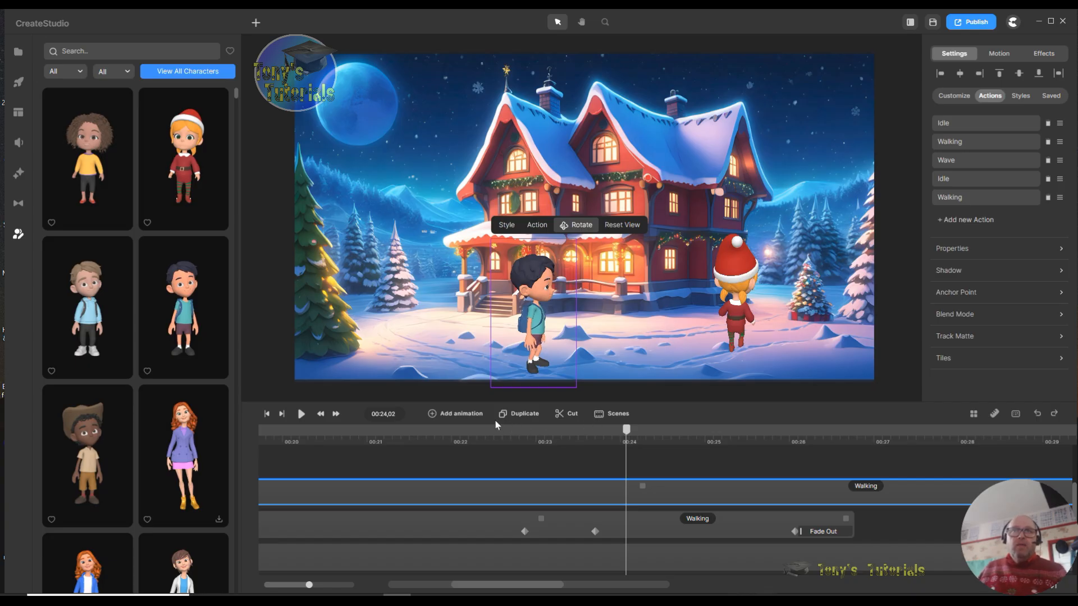
click(435, 416)
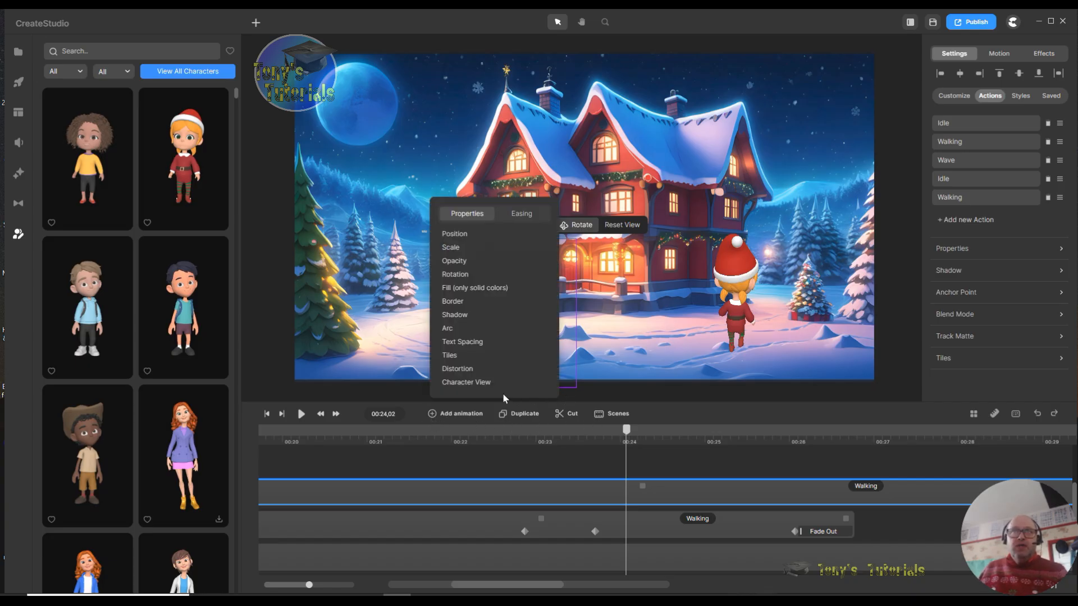
click(485, 387)
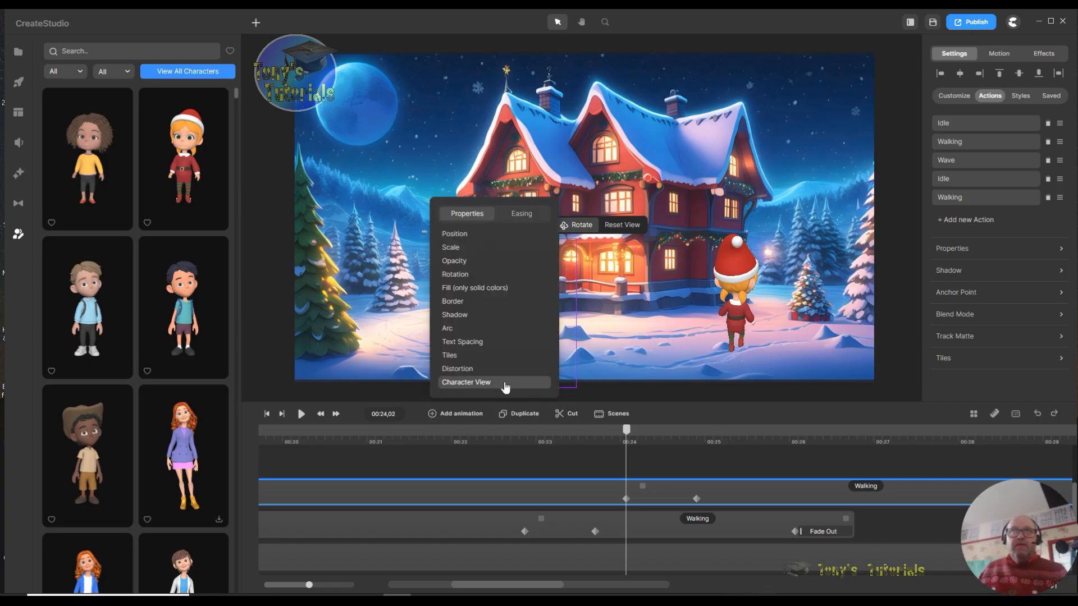
click(533, 218)
click(456, 306)
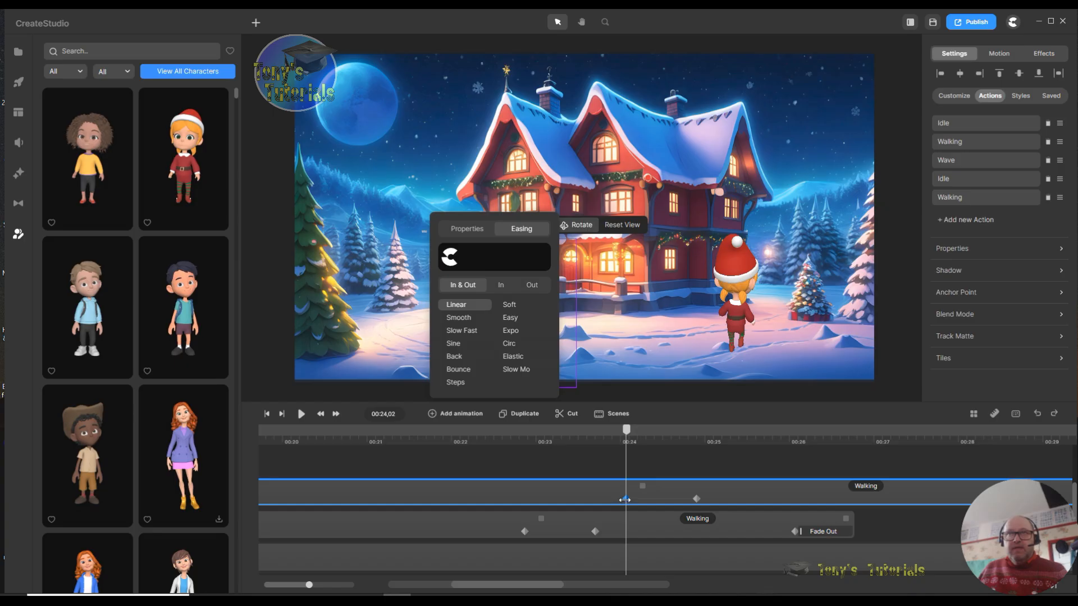
click(712, 420)
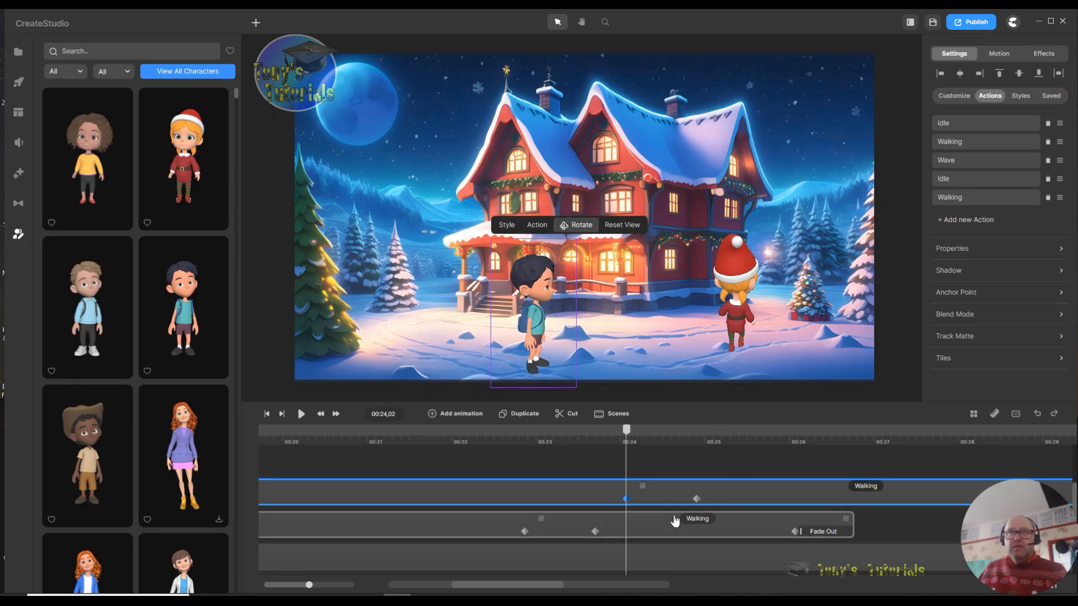
- Shorten the boy's turn by moving its end keyframe to 00:24,14
click(694, 499)
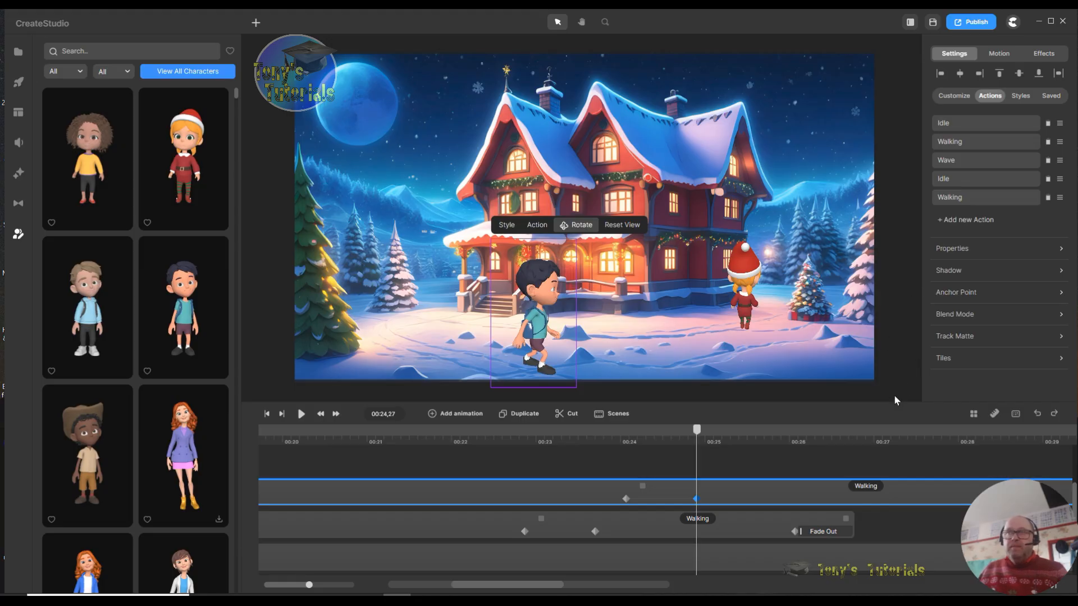
drag(533, 584, 540, 584)
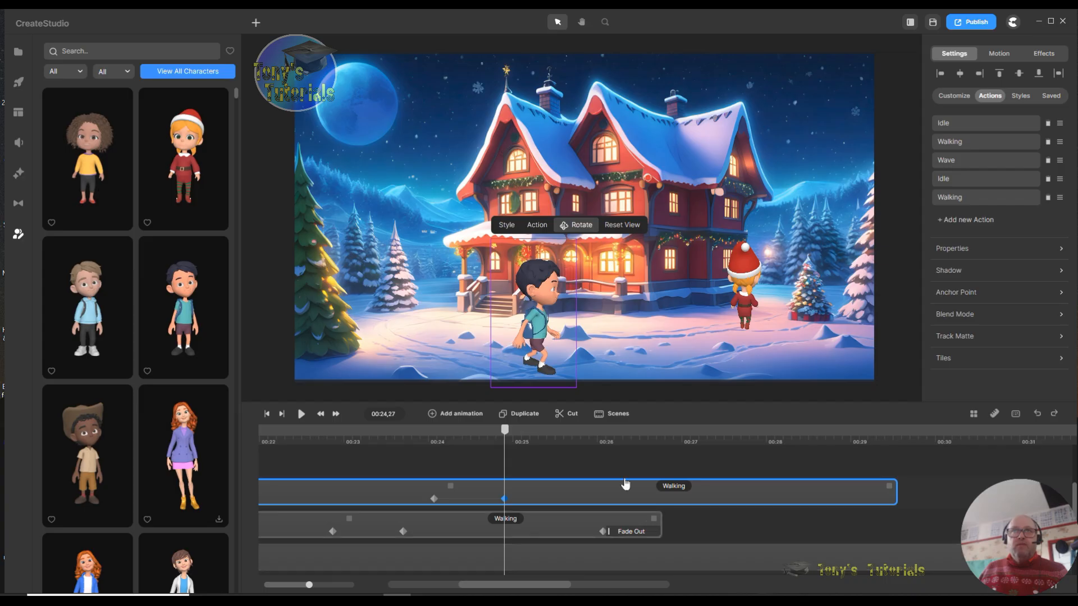
drag(506, 435, 469, 436)
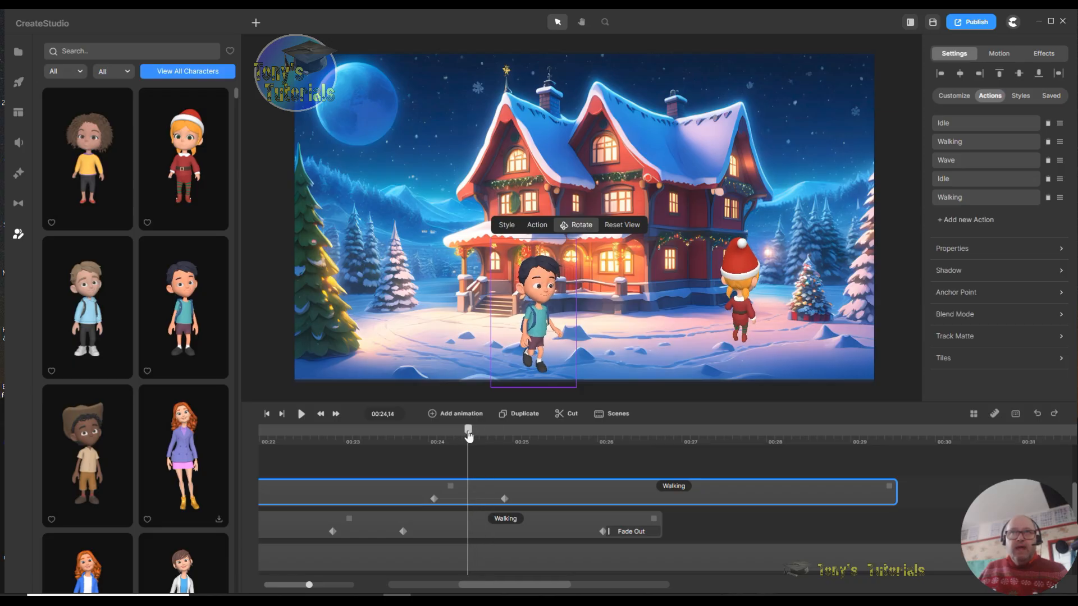
drag(506, 499, 468, 500)
mouse_move(475, 433)
mouse_down()
mouse_move(439, 436)
mouse_move(561, 445)
mouse_move(474, 446)
mouse_up()
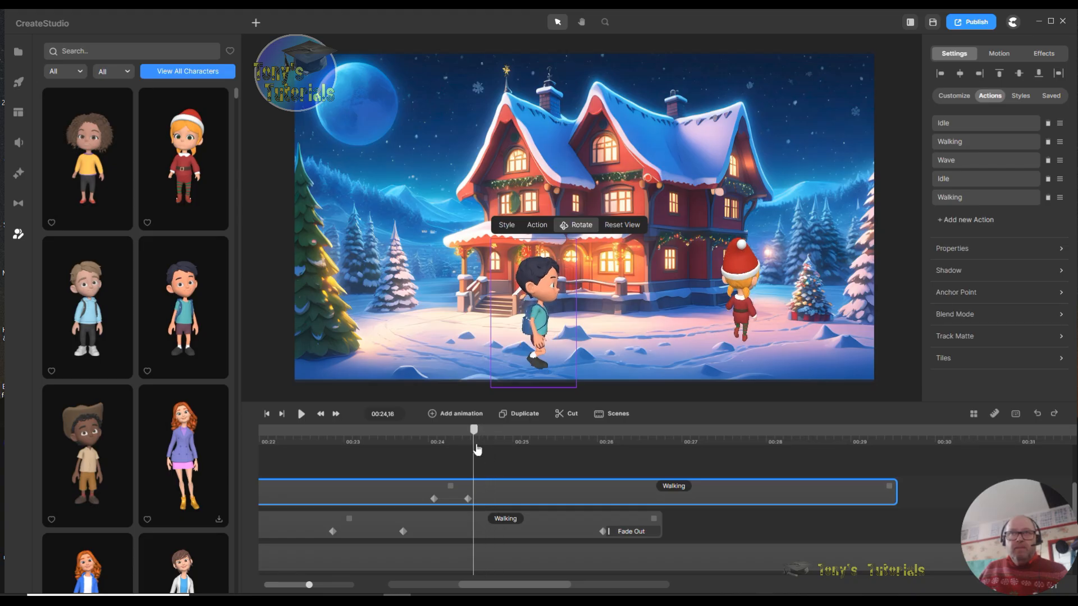
- Try the turn's end keyframe at 00:24,28 and return it to 00:24,14
click(467, 499)
drag(469, 500, 506, 501)
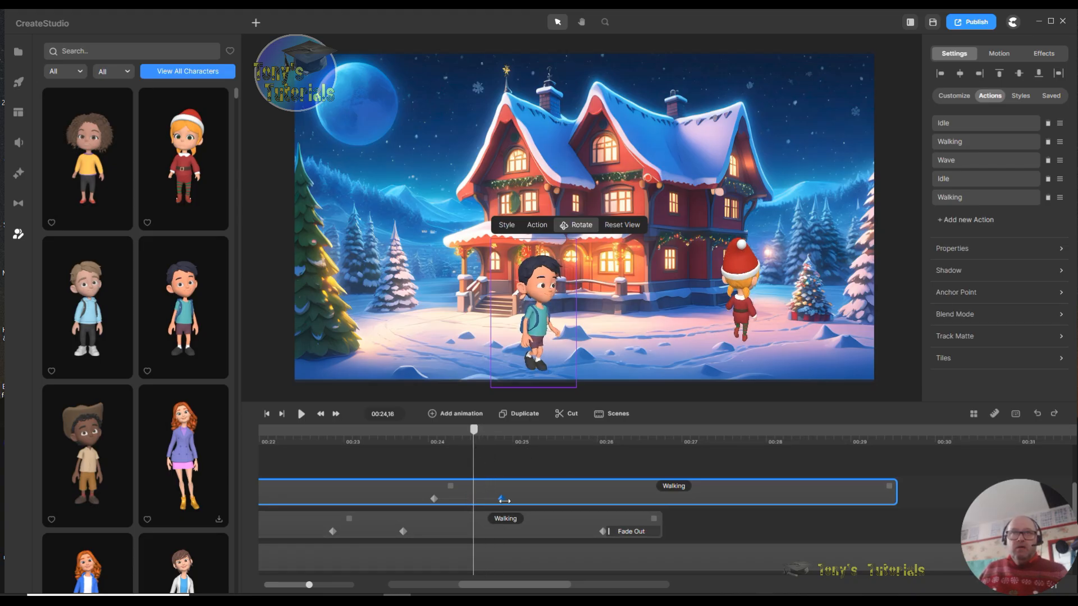
click(508, 429)
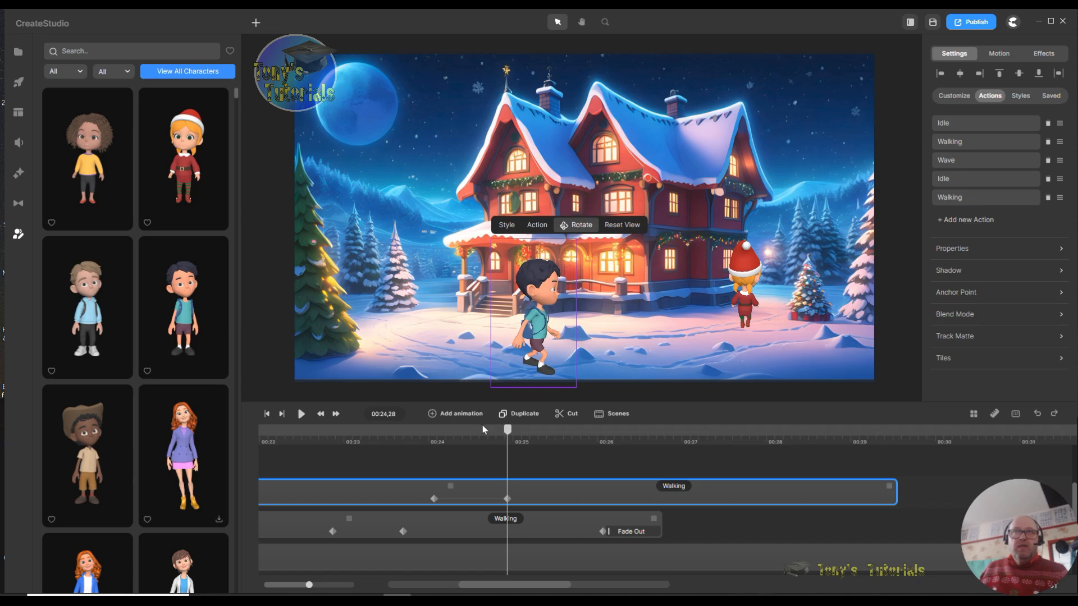
drag(510, 432, 469, 442)
drag(507, 500, 470, 501)
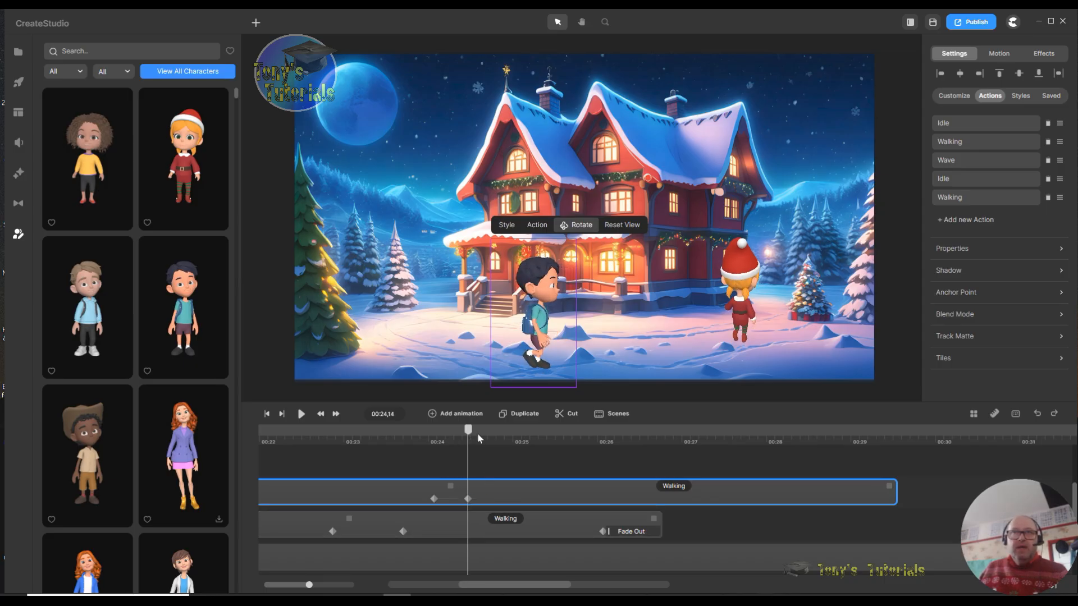
- Add a Position animation with Linear easing to the boy at 00:24,17, just after his turn
drag(468, 430, 487, 445)
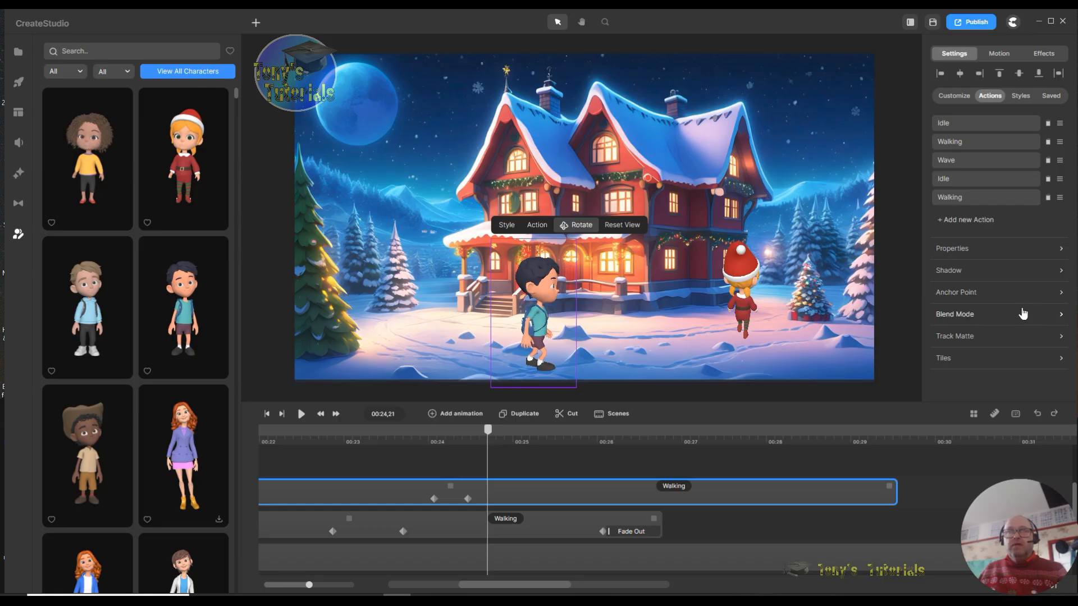
drag(490, 438, 476, 437)
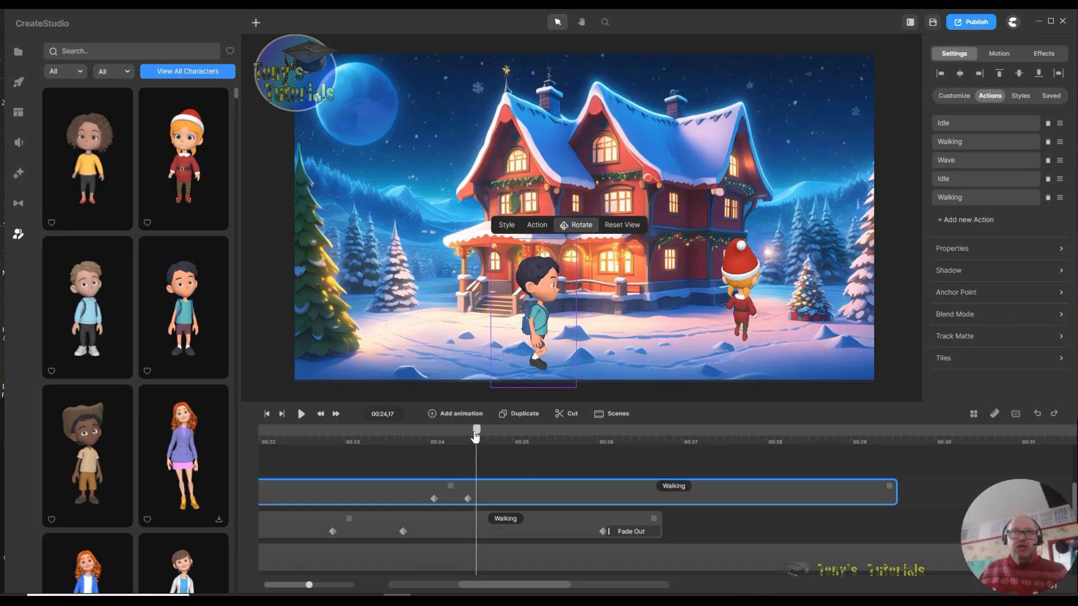
click(435, 419)
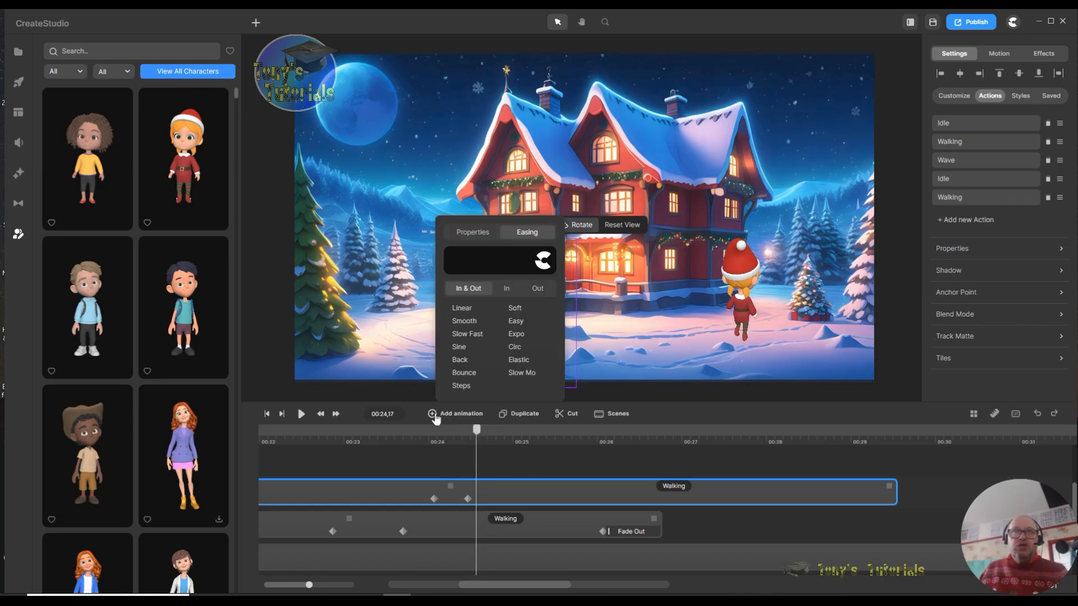
click(462, 307)
click(472, 233)
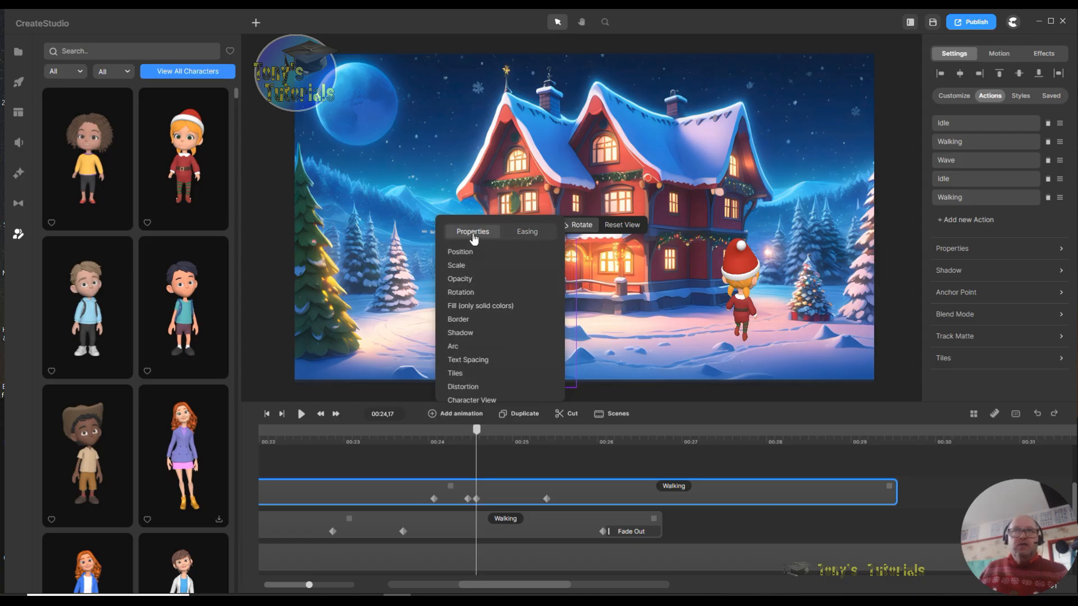
click(476, 258)
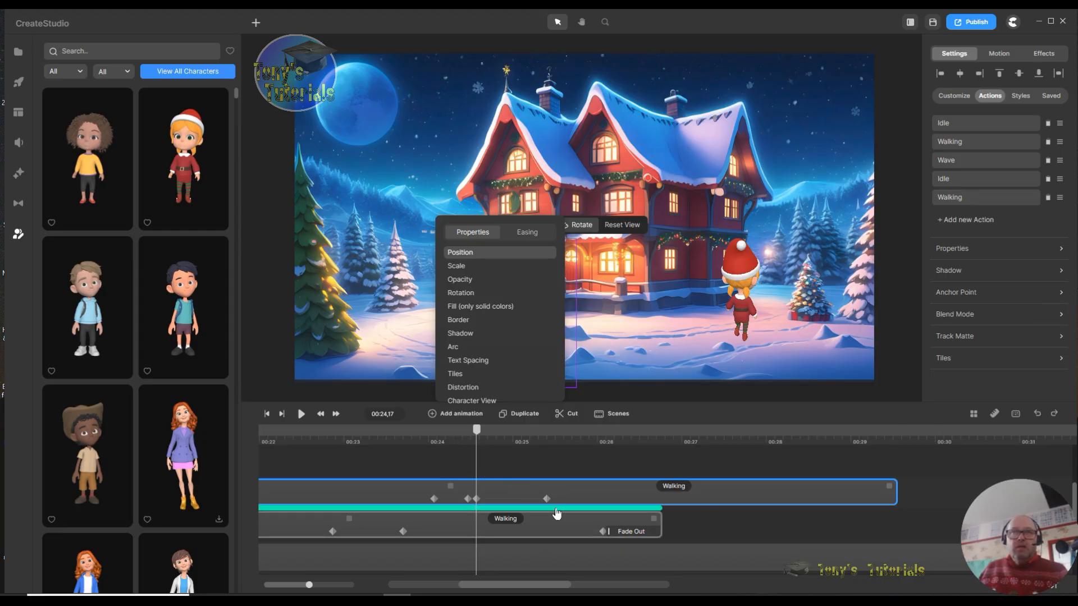
- Move the start of the boy's Position animation to 00:24,20 and nudge him slightly upward
mouse_move(528, 499)
mouse_down()
mouse_move(480, 511)
mouse_move(528, 501)
mouse_up()
double_click(487, 499)
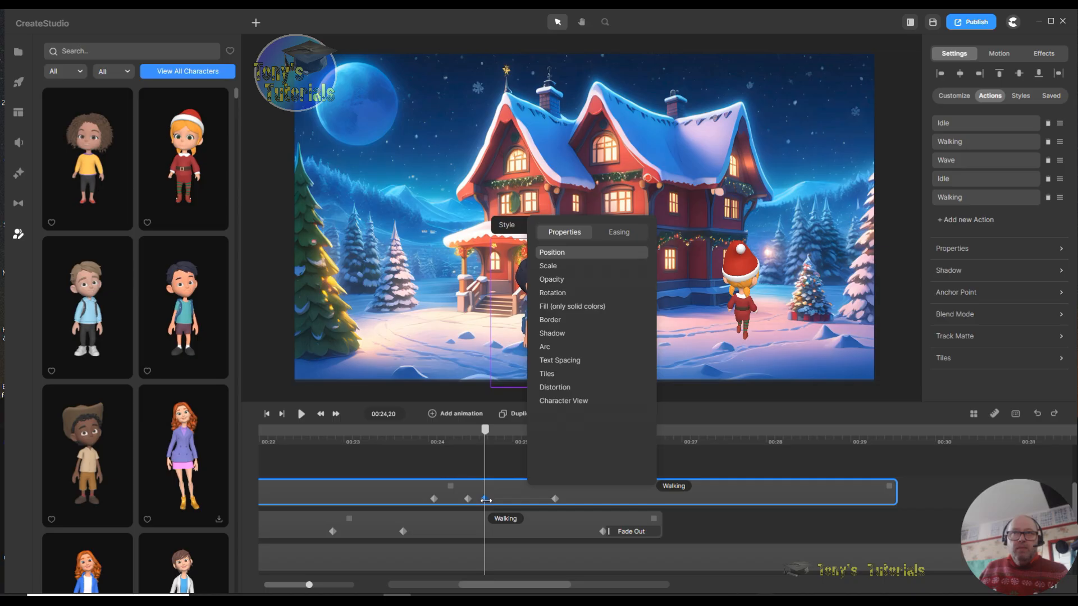
click(848, 459)
click(484, 500)
drag(540, 320, 539, 312)
- Move the Position animation's end keyframe to 00:29,14 and place the boy outside the scene beyond its right edge
click(554, 499)
drag(554, 499, 890, 503)
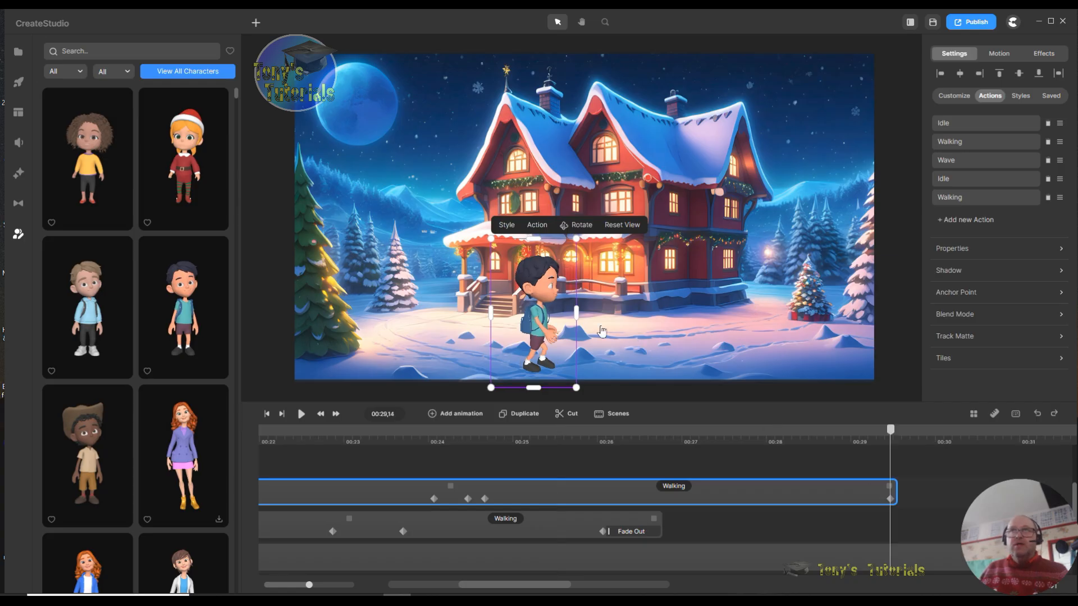
drag(550, 317, 927, 323)
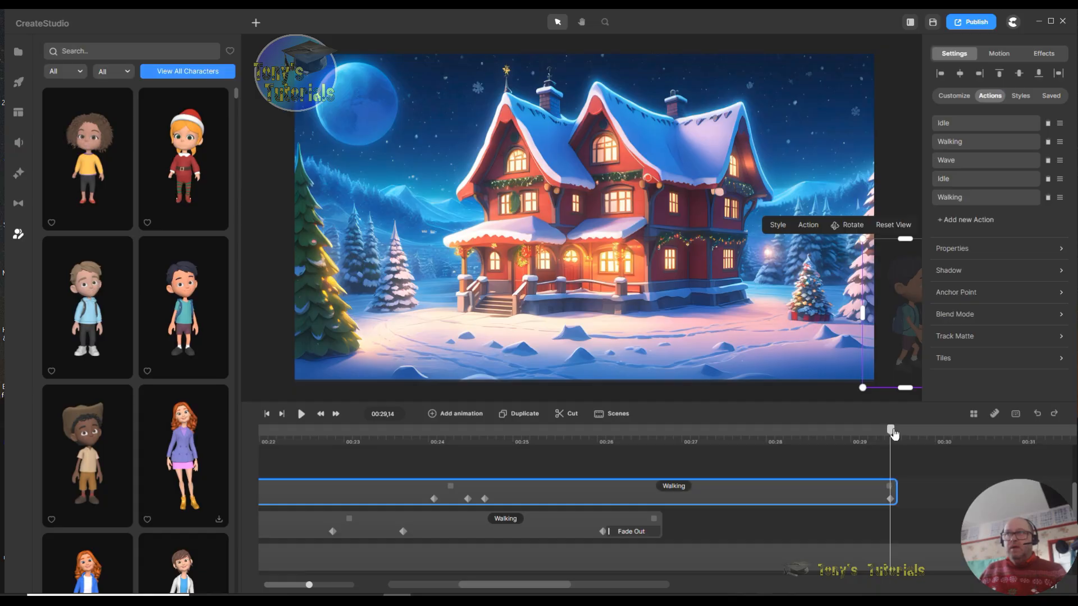
- Shift the Position animation to start where the boy's turn ends, and extend his Walking action and the end keyframe to about 00:31
drag(891, 430, 457, 447)
drag(571, 502, 555, 503)
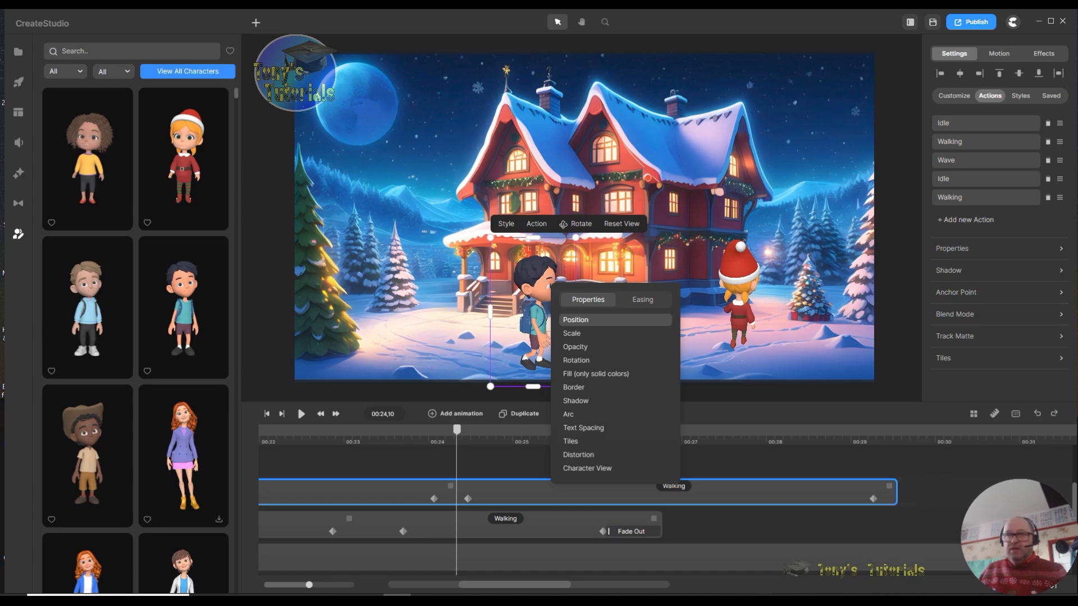
click(556, 584)
drag(556, 583, 567, 582)
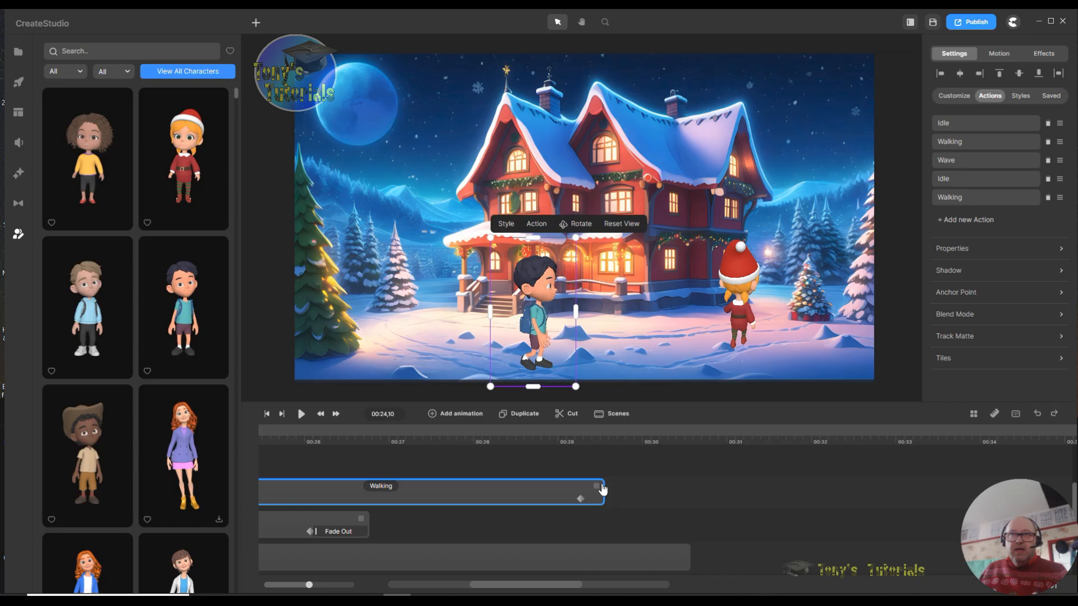
drag(597, 483, 752, 487)
drag(586, 499, 740, 499)
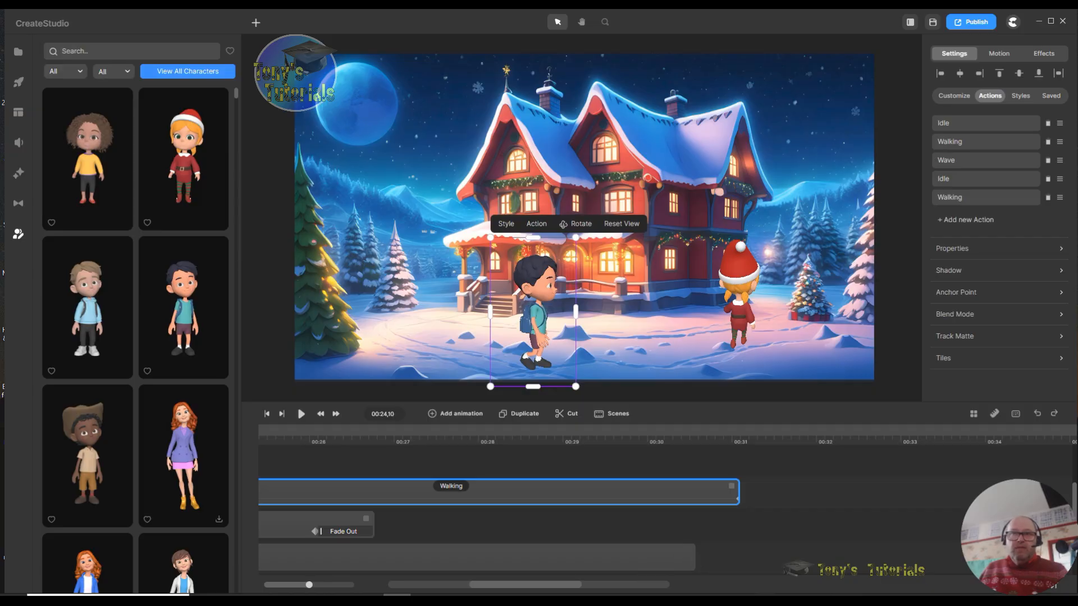
- Set up Google text-to-speech with the Female 1 voice for the elf girl's dialogue
drag(544, 584, 467, 587)
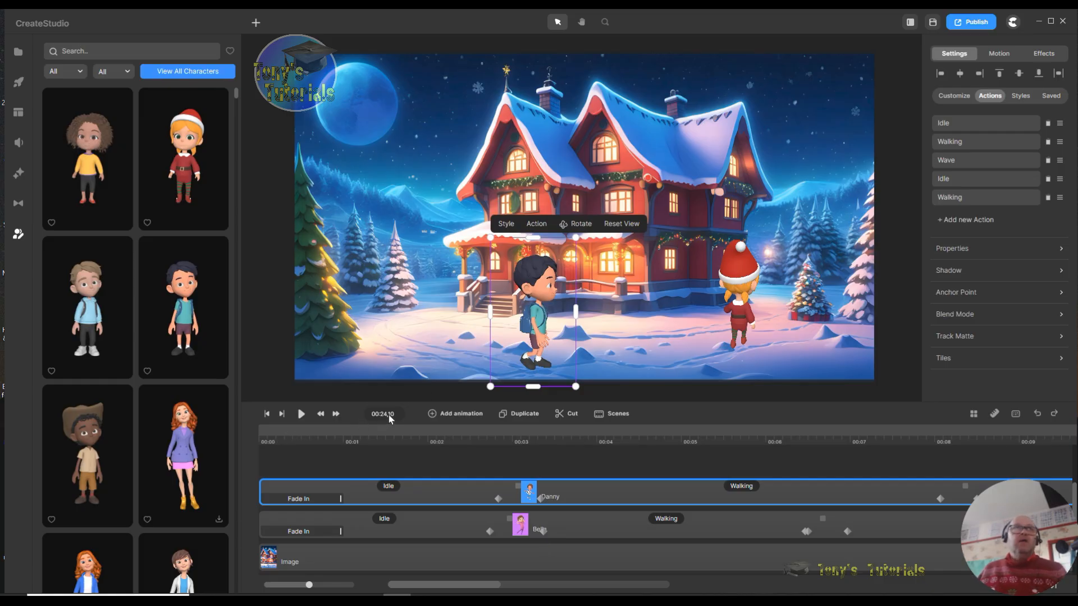
click(18, 144)
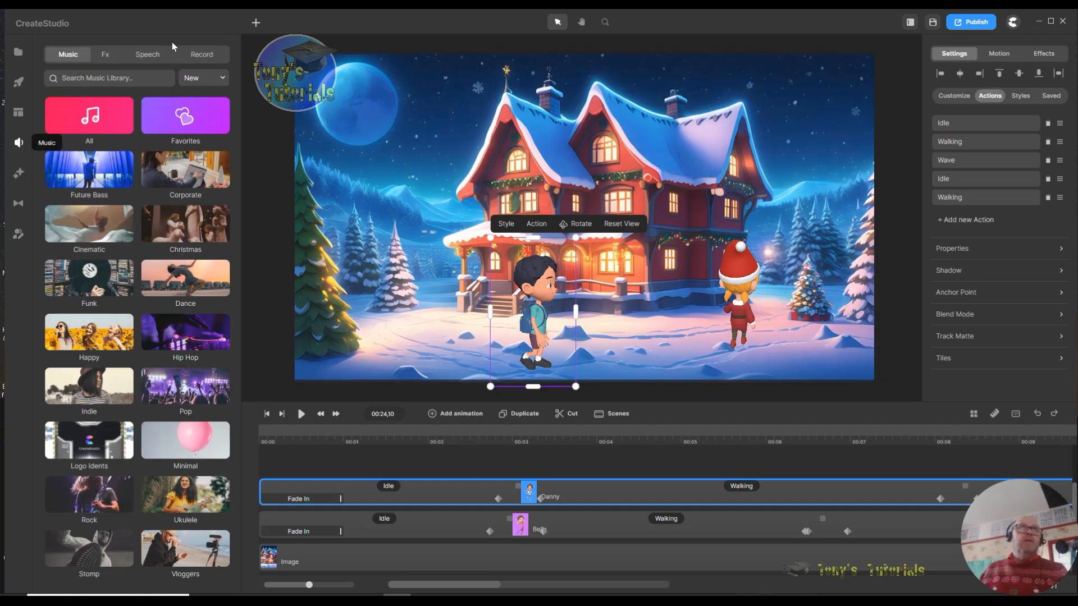
click(147, 54)
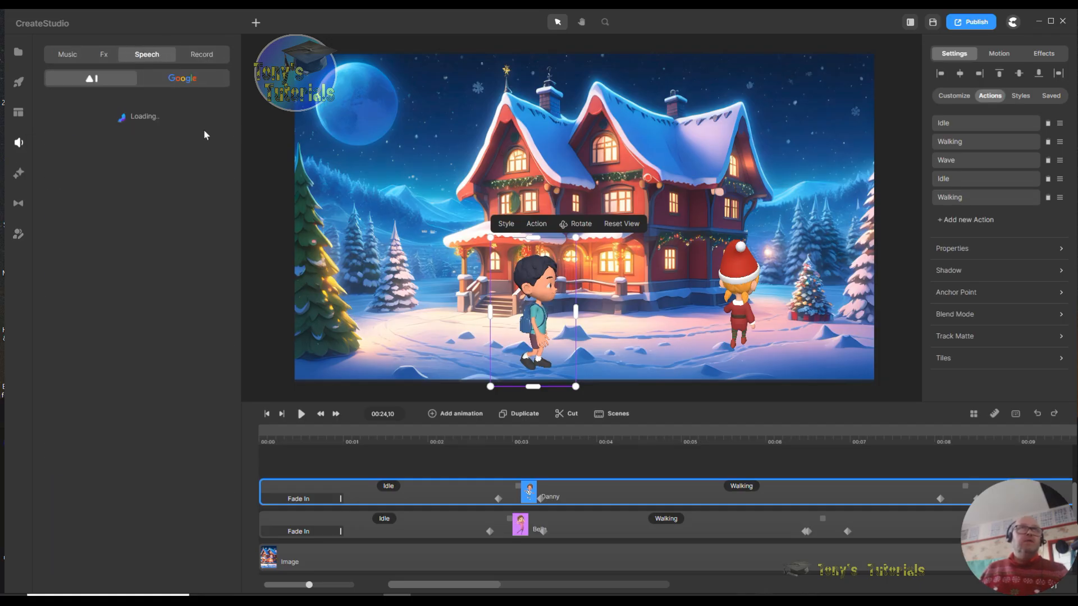
click(202, 83)
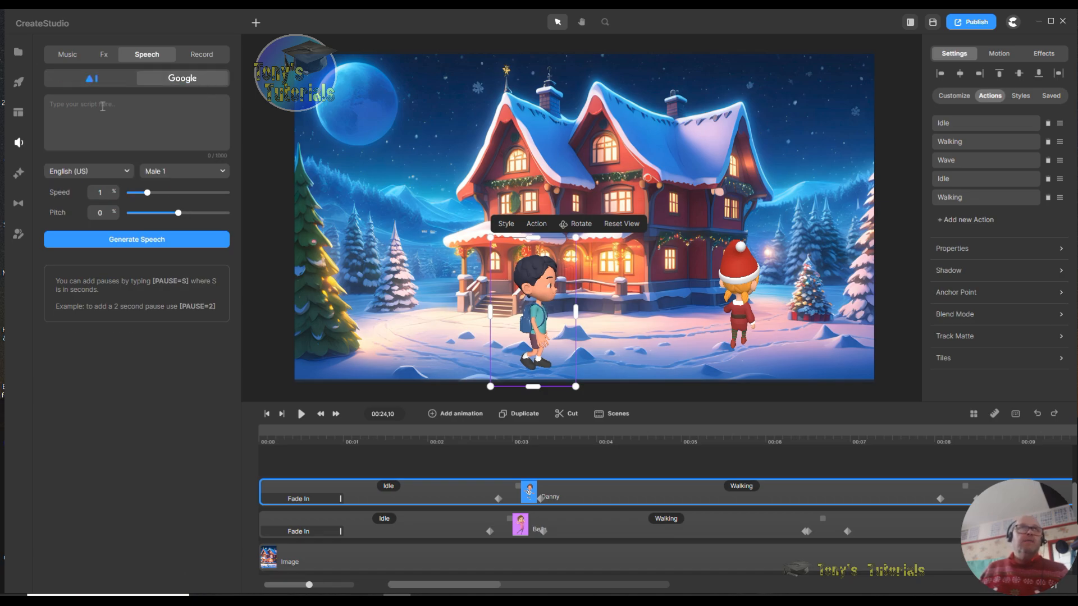
click(223, 174)
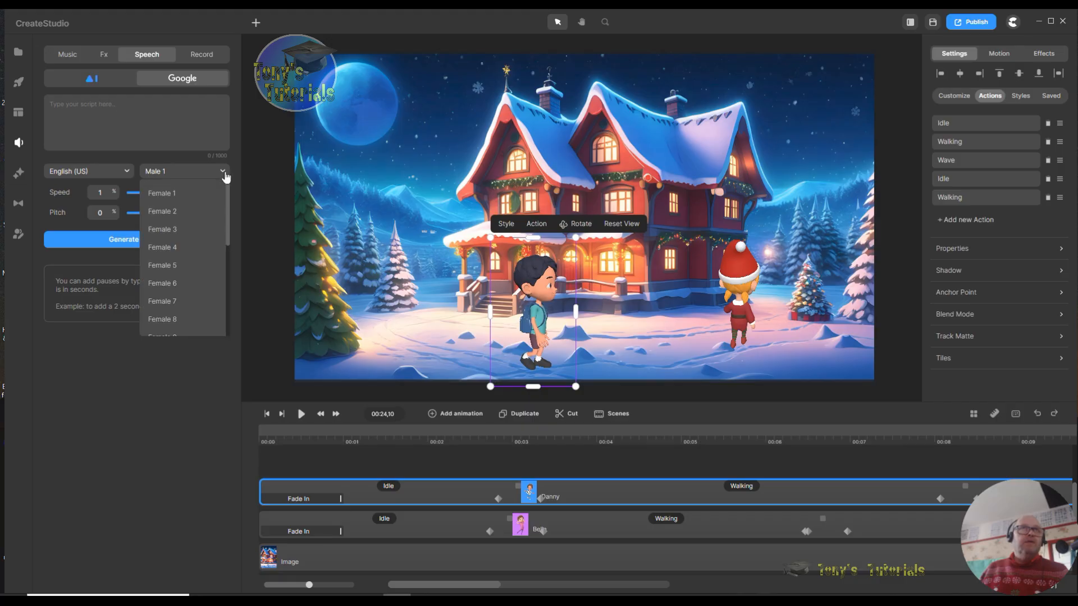
click(206, 195)
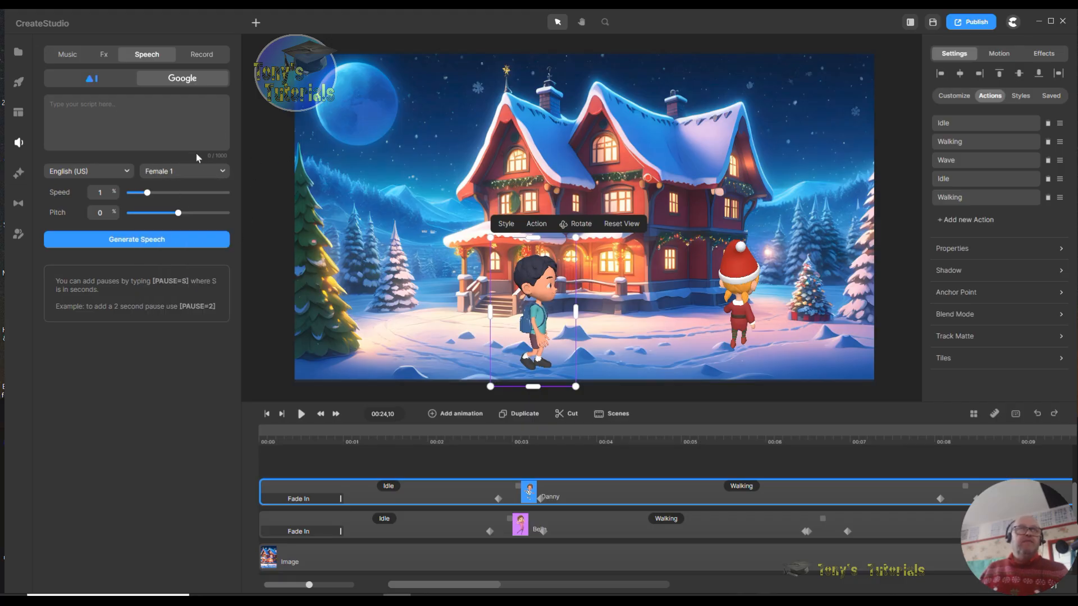
- Begin the speech script with "Merry Christmas Everyone!" followed by a one-second pause tag, [PAUSE=1]
click(180, 103)
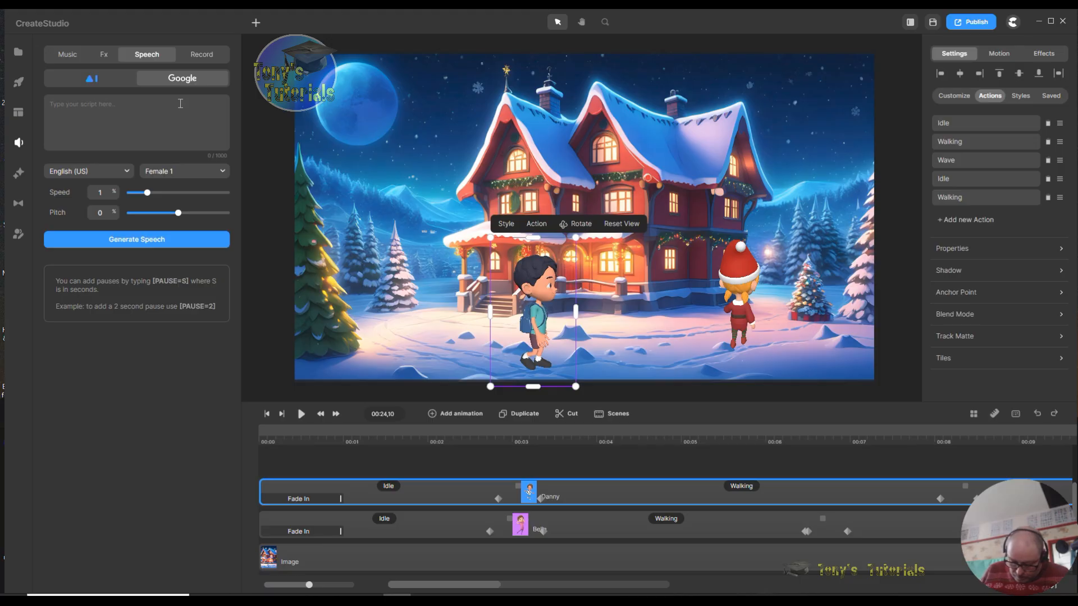
text(Me)
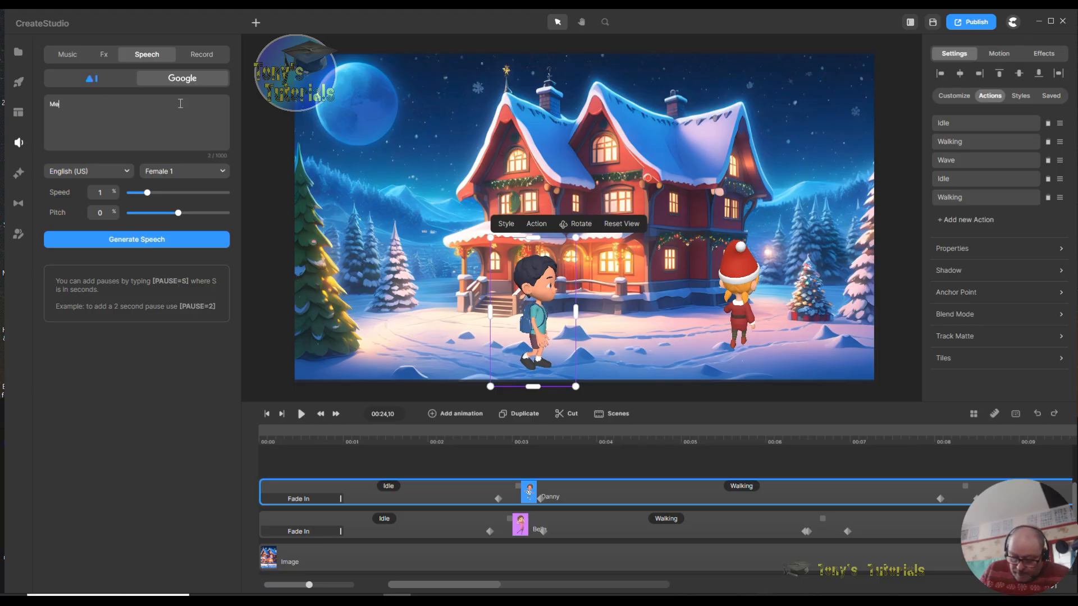
text(rry Chri)
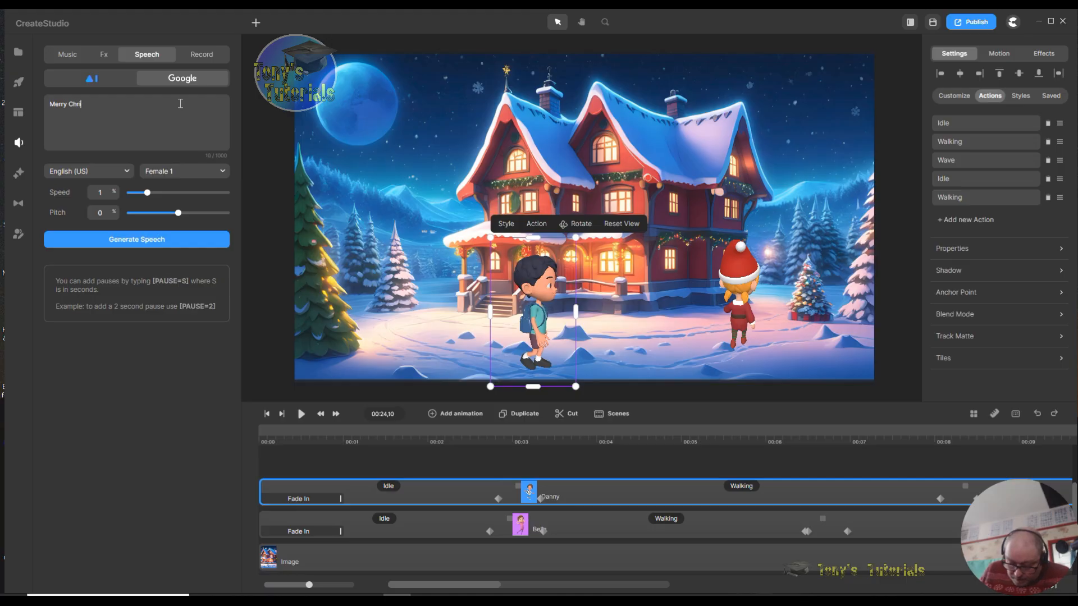
text(stm)
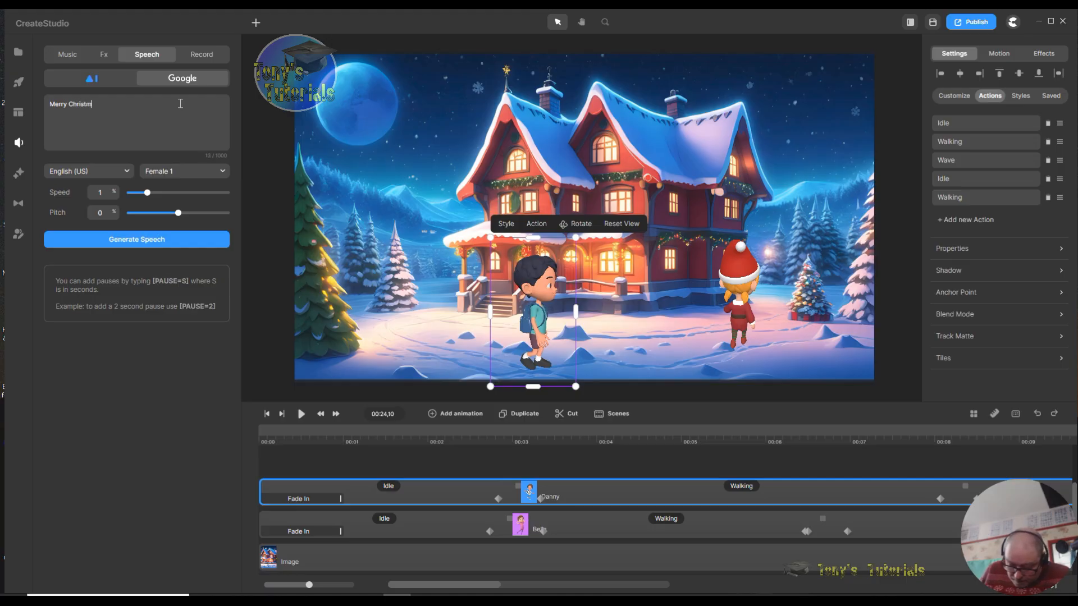
text(as E)
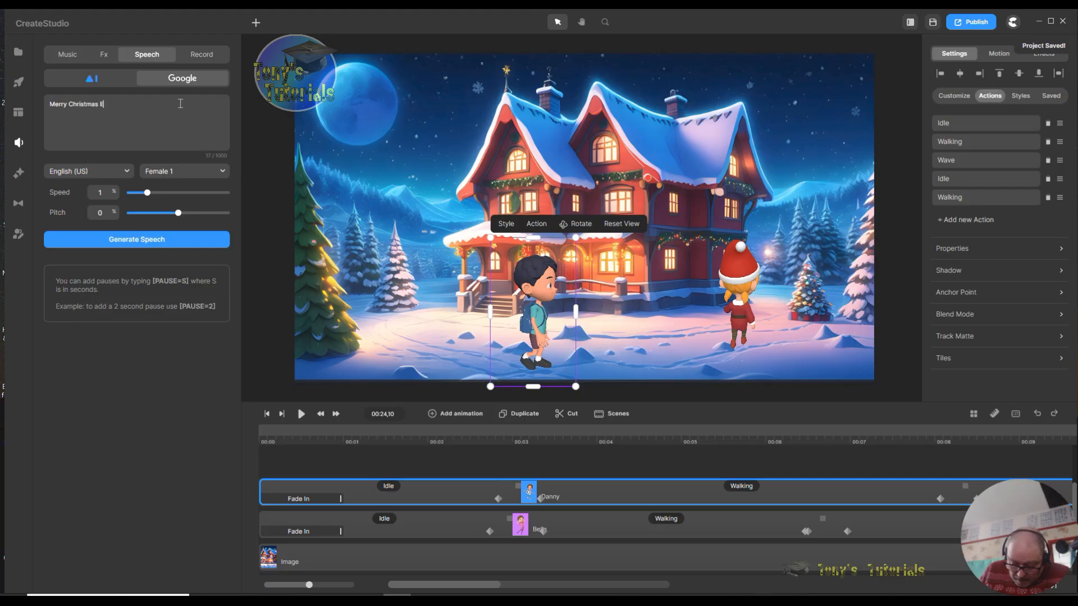
text(veryone!)
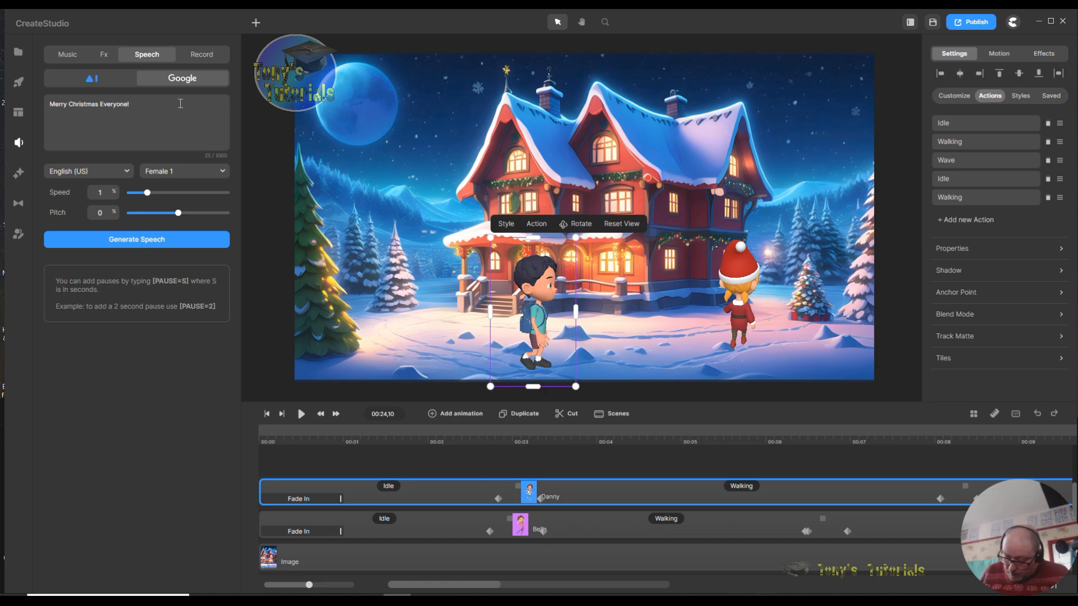
text([PAUE)
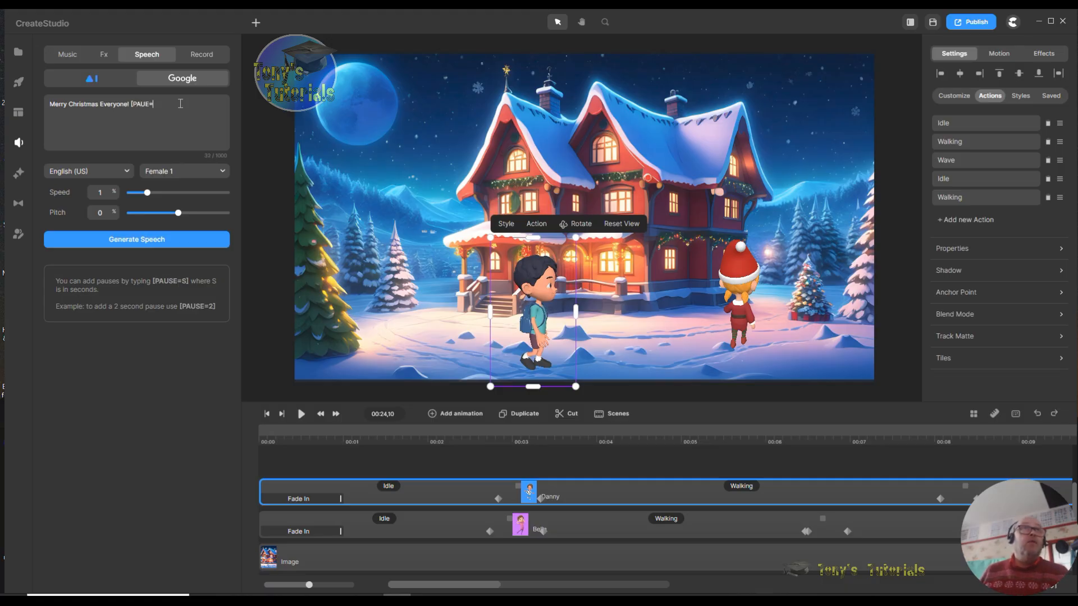
key(BackSpace)
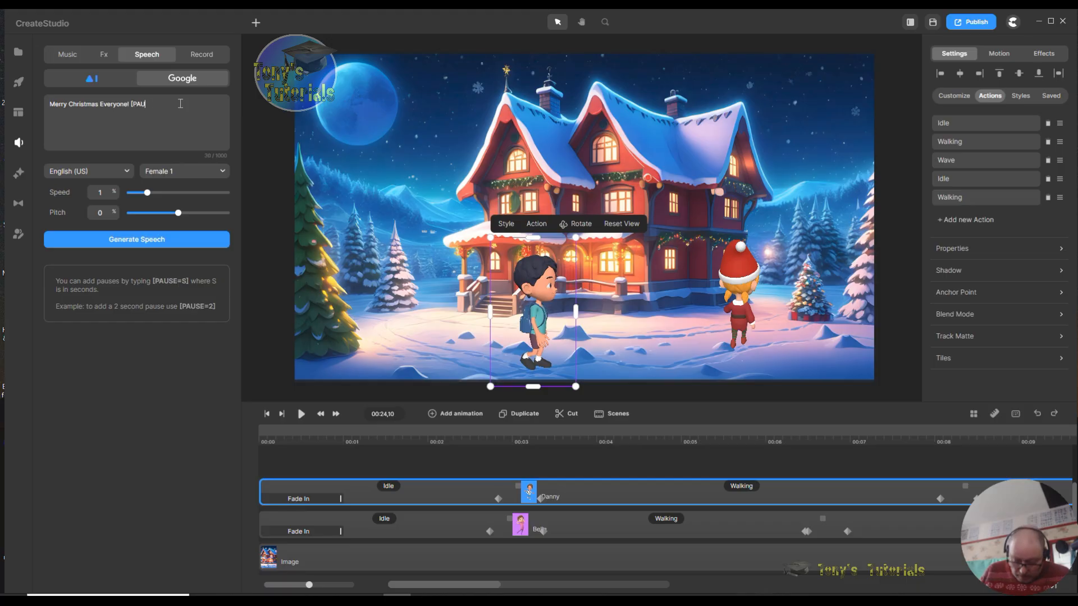
text(SE)
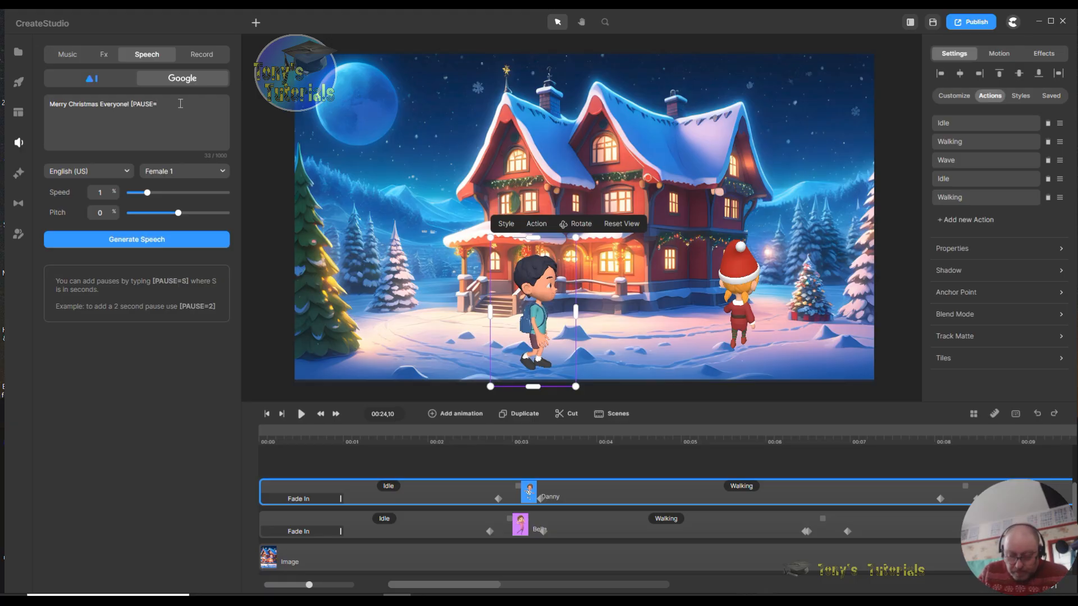
text(=0)
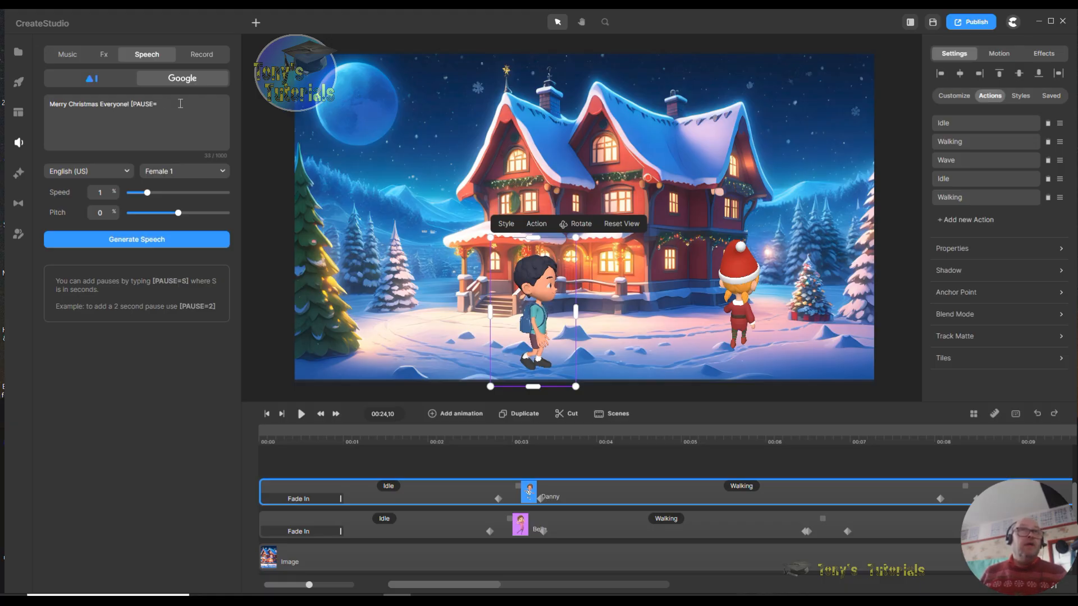
text(1)
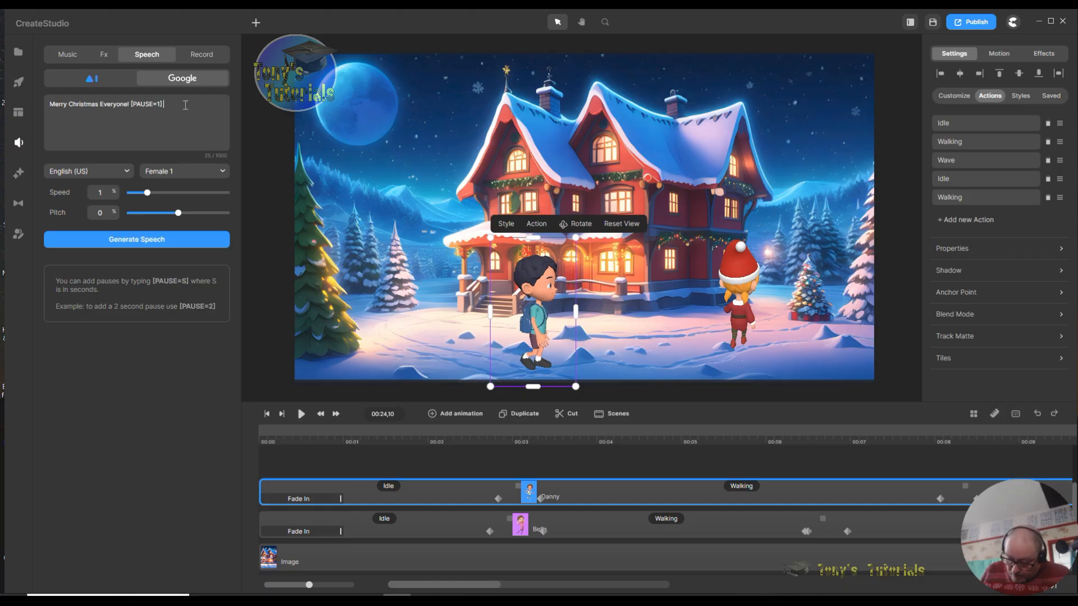
- Continue the script with a "Merry Christmas" greeting to the boy by name and a half-second pause tag, [PAUSE=0.5]
text(Merry Chri)
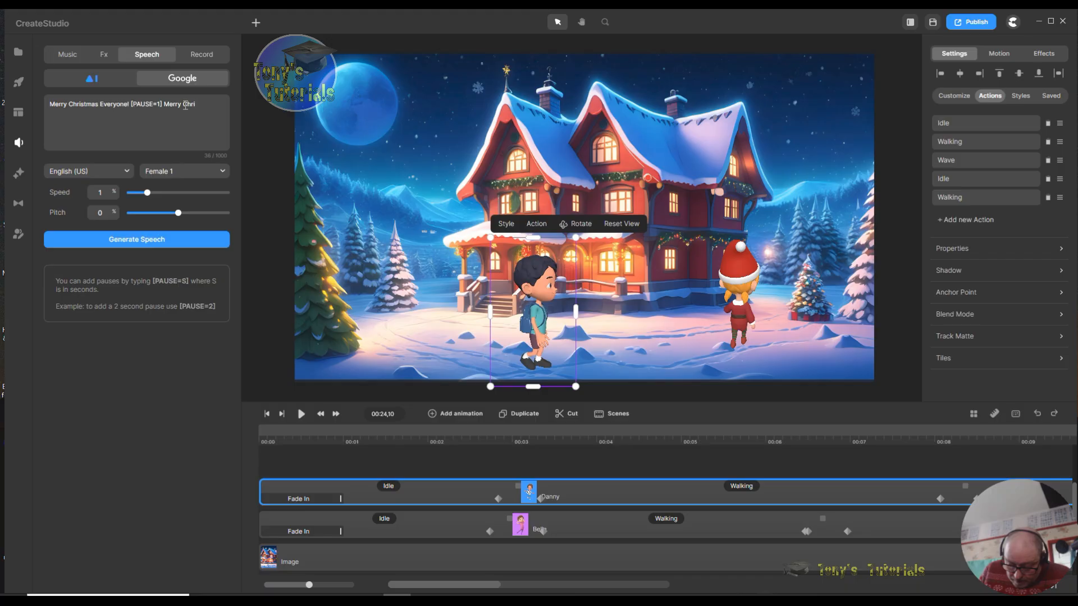
text(stm)
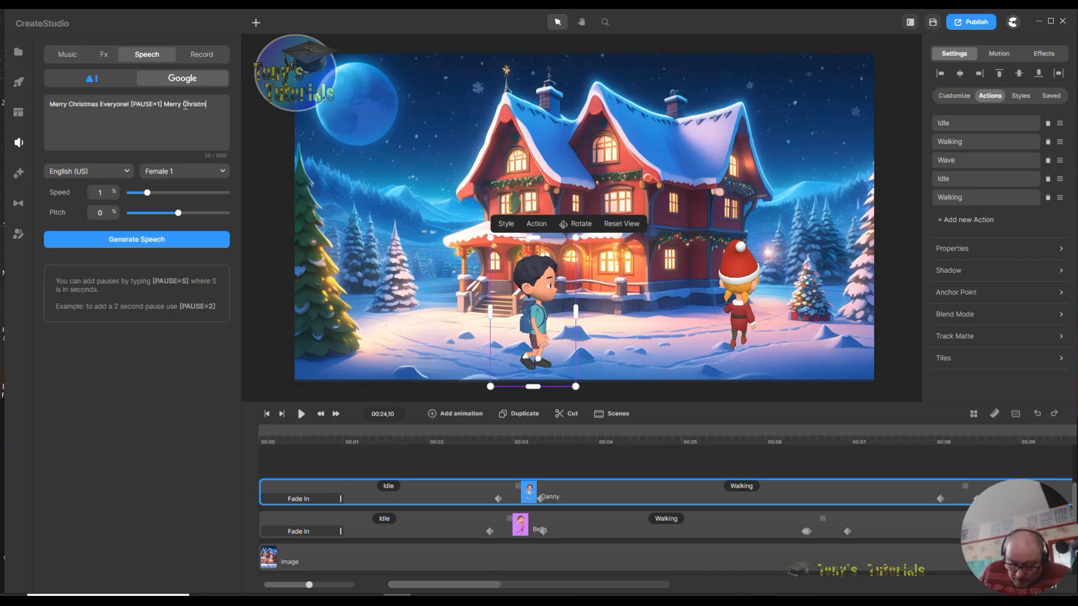
text(as Da)
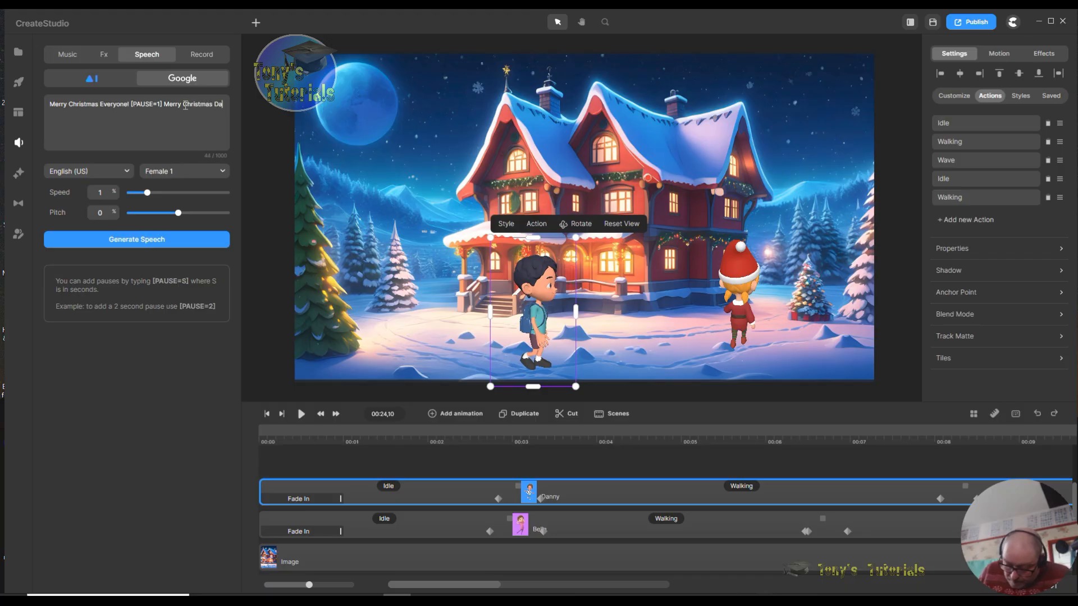
text(nny)
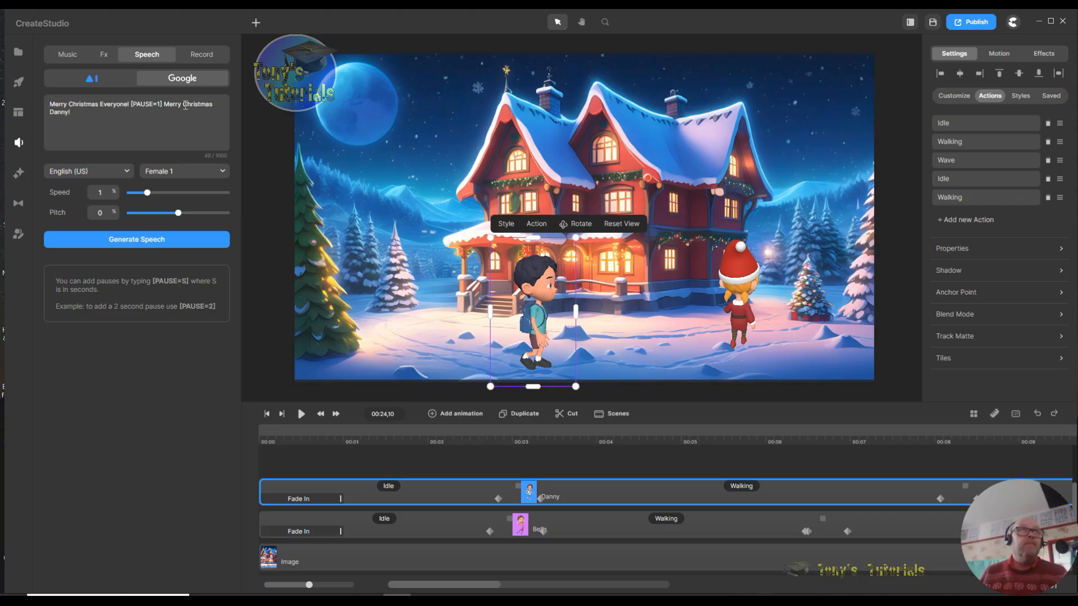
text(! [PAUSE)
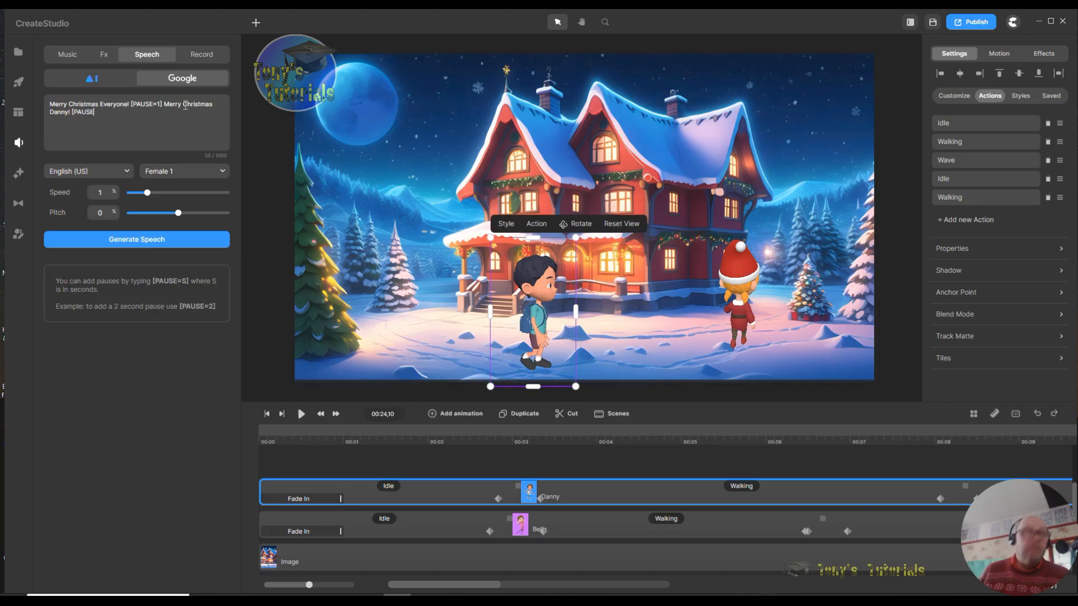
text(=0.5)
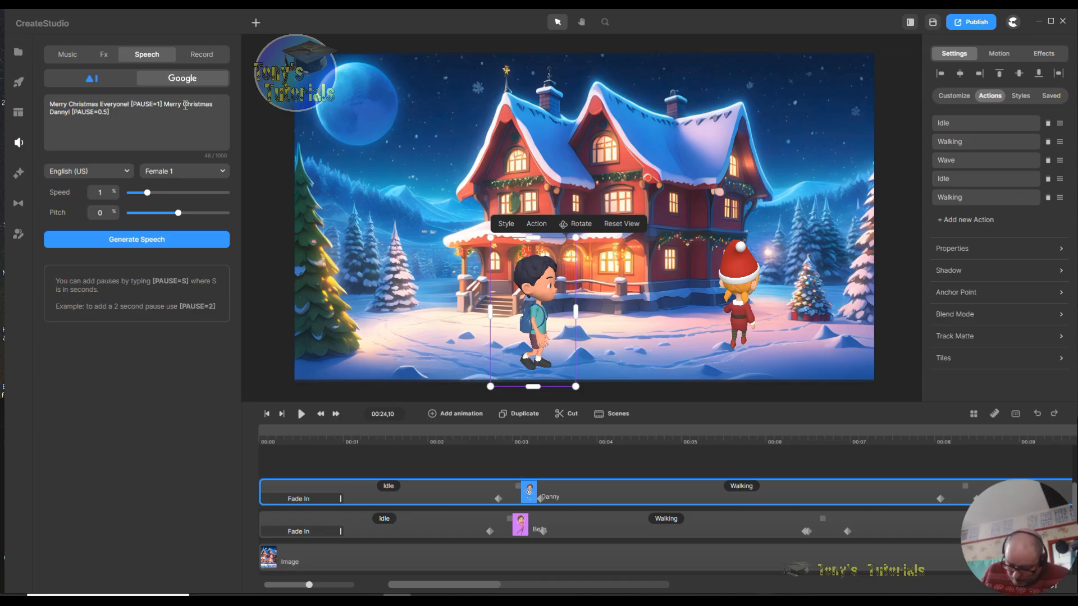
- Finish the script with "How are your family?" and generate the speech
text(ow a)
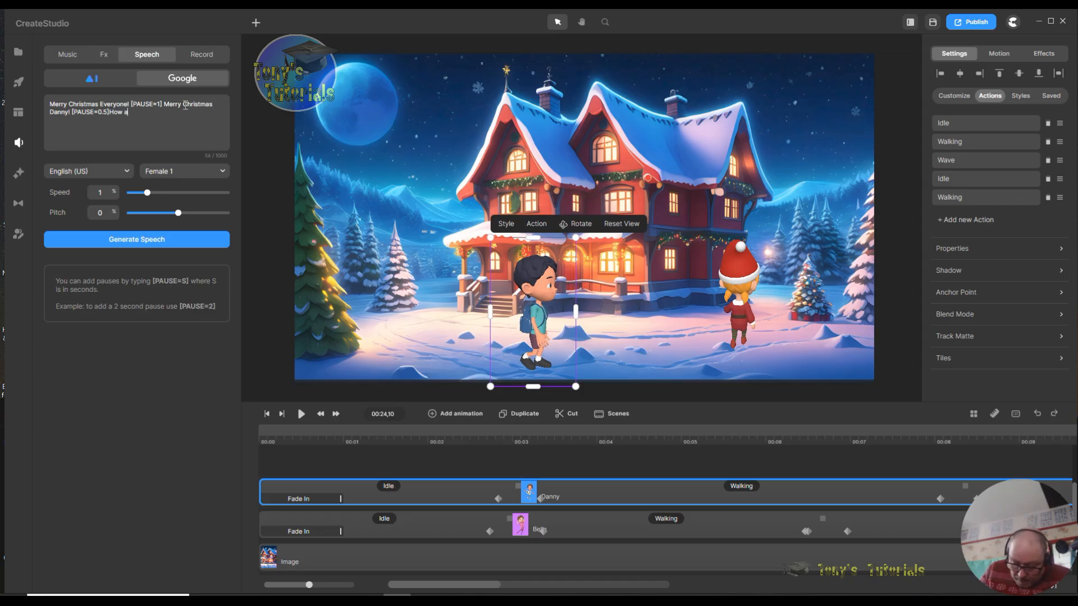
text(re your)
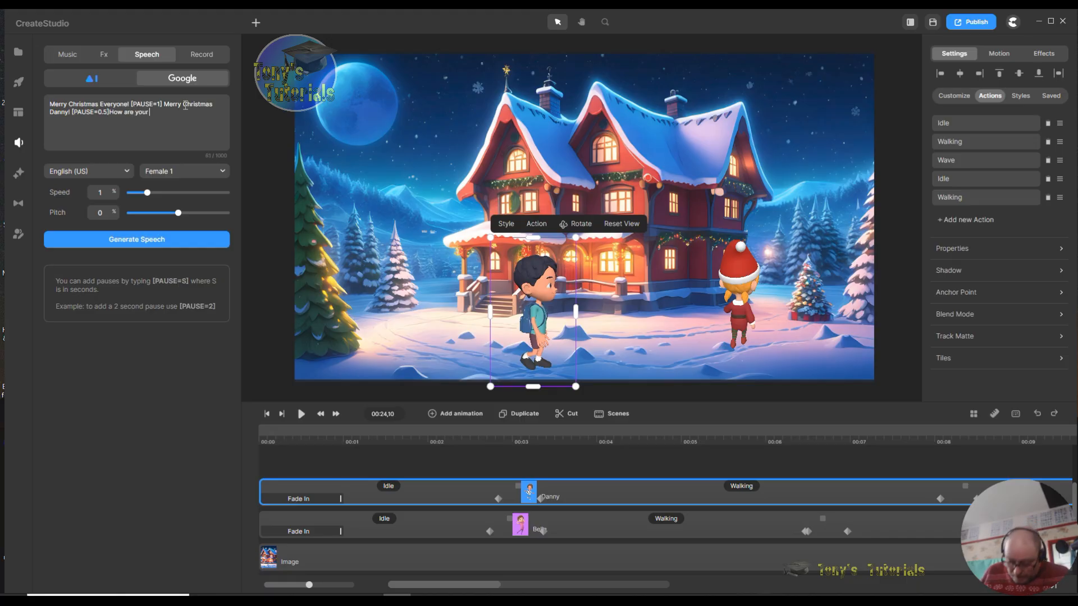
text( family)
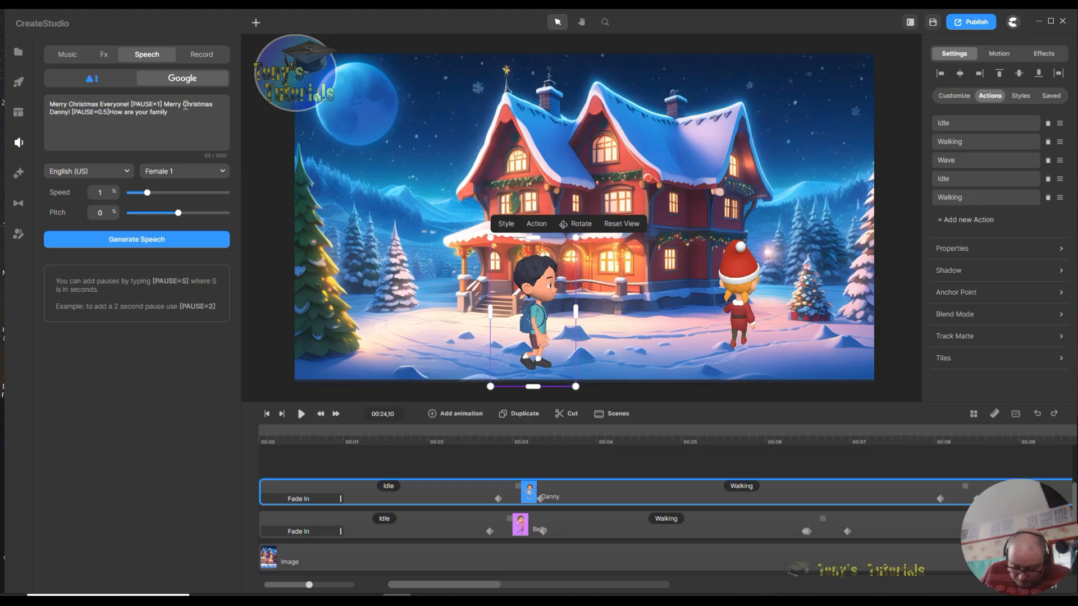
text(?)
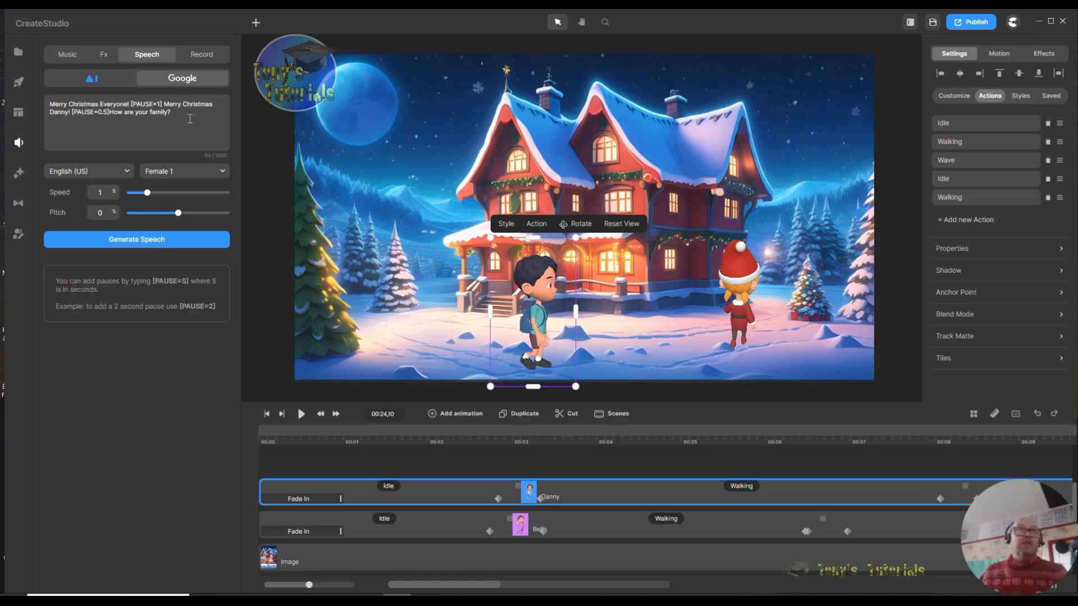
click(115, 240)
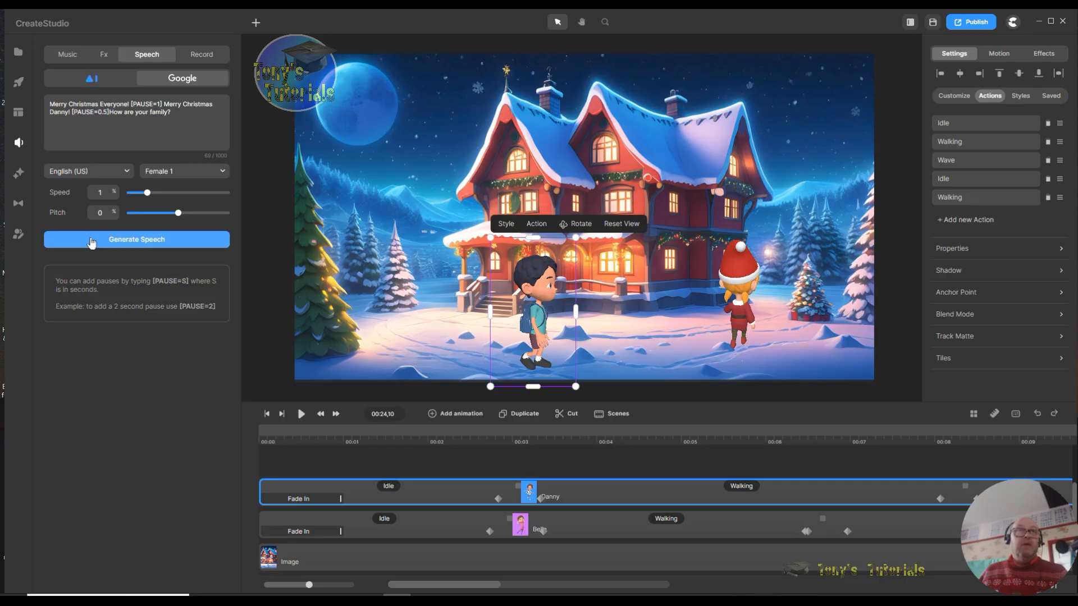
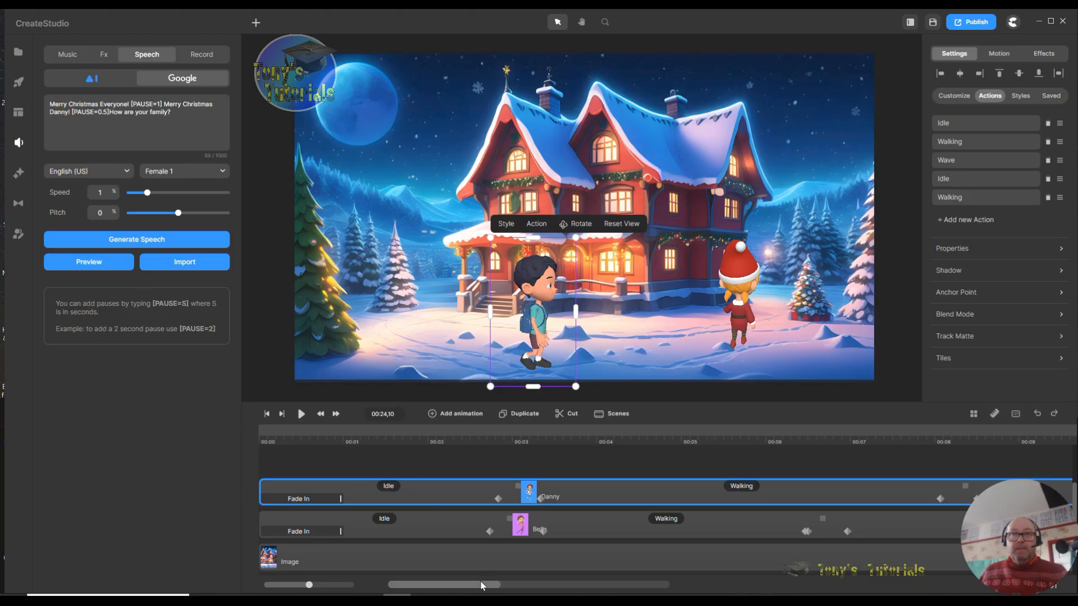
- Import the generated speech into the project media and place it on the timeline starting at about 8.5 seconds
drag(481, 585, 494, 586)
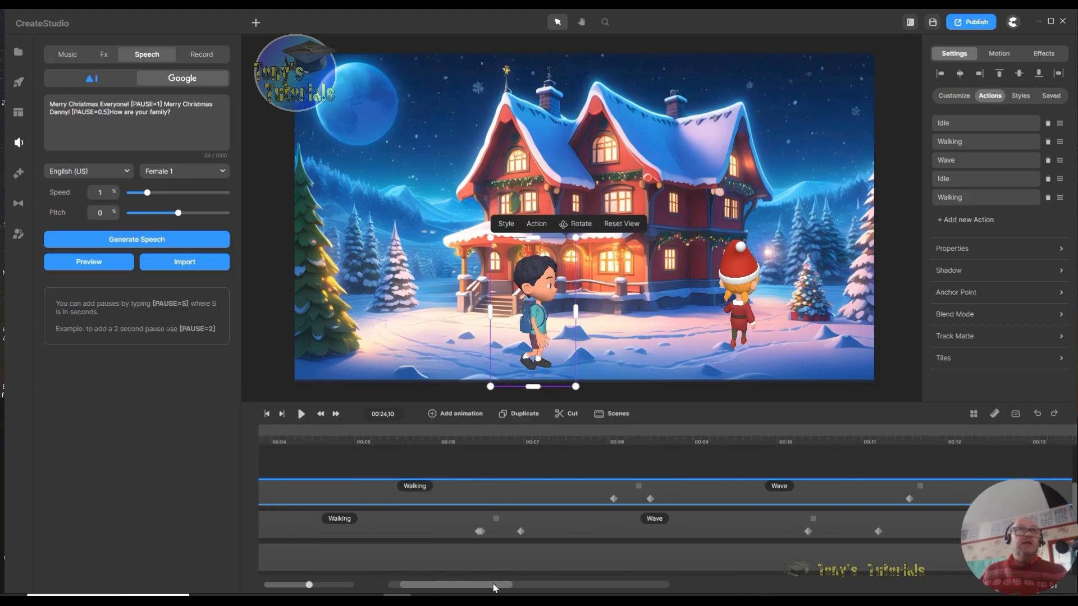
click(195, 262)
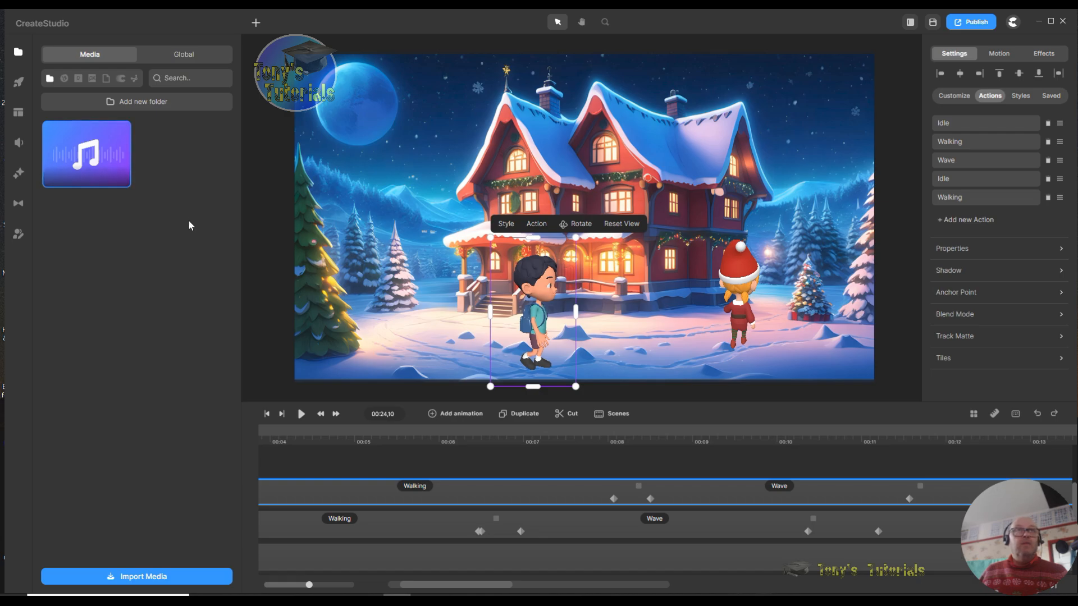
drag(470, 587, 482, 590)
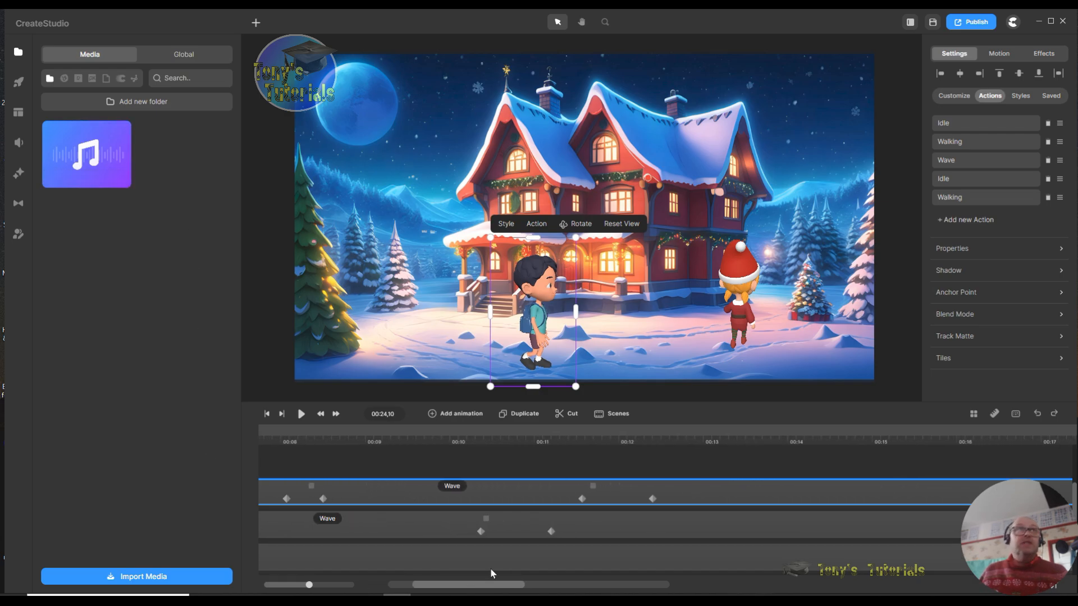
drag(76, 169, 357, 458)
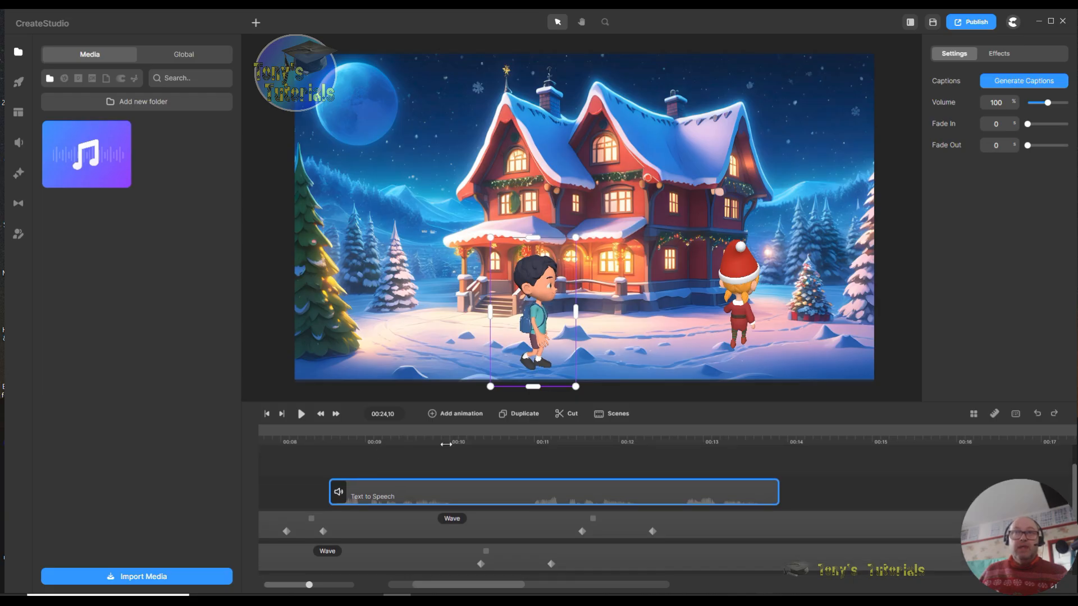
- Split the speech clip at 00:10,12 and move its second part to start at about 12.5 seconds
click(484, 441)
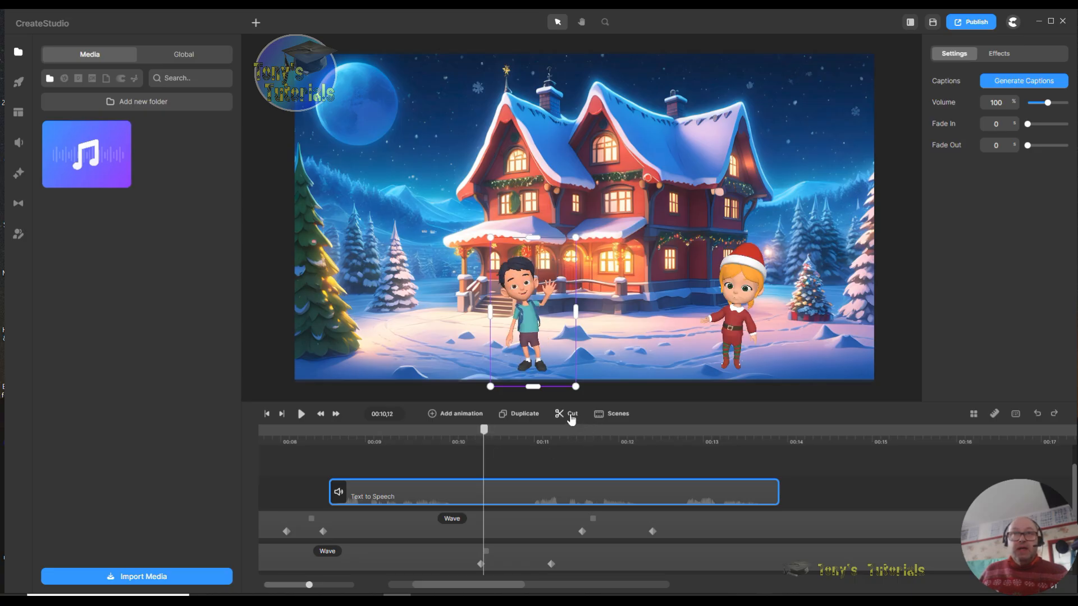
click(571, 419)
drag(635, 487, 814, 490)
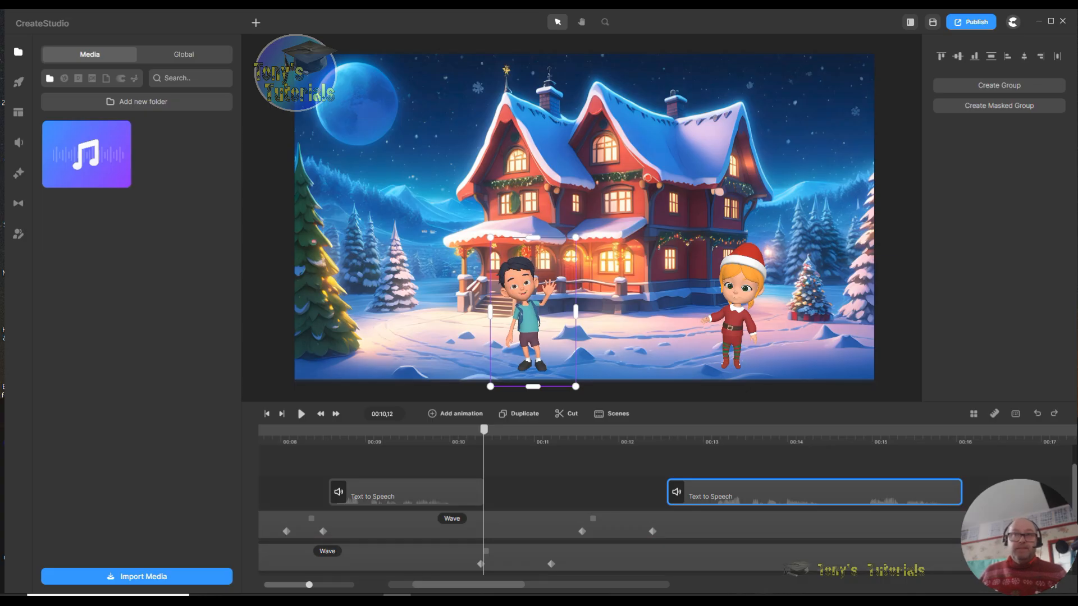
- Split the second speech clip at 00:14,21 and move its last part to start at about 16.3 seconds
drag(497, 588, 511, 588)
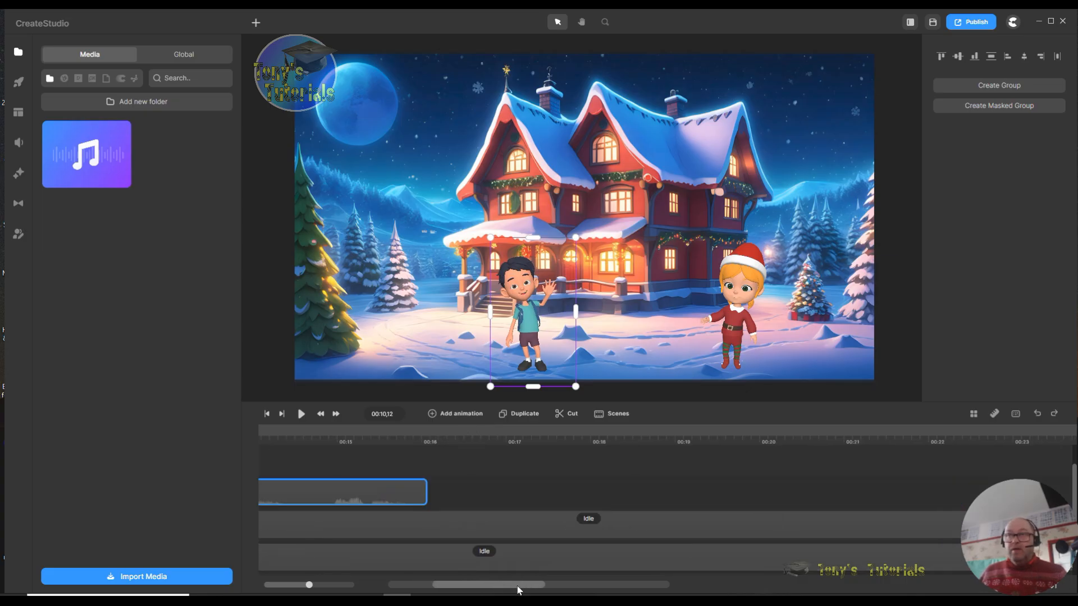
click(492, 435)
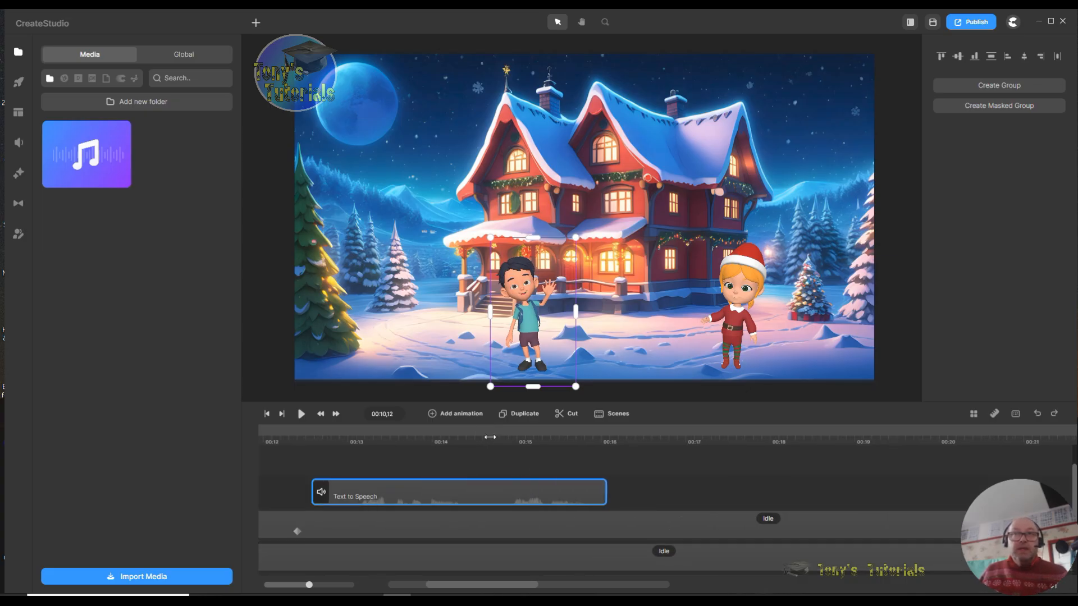
click(566, 415)
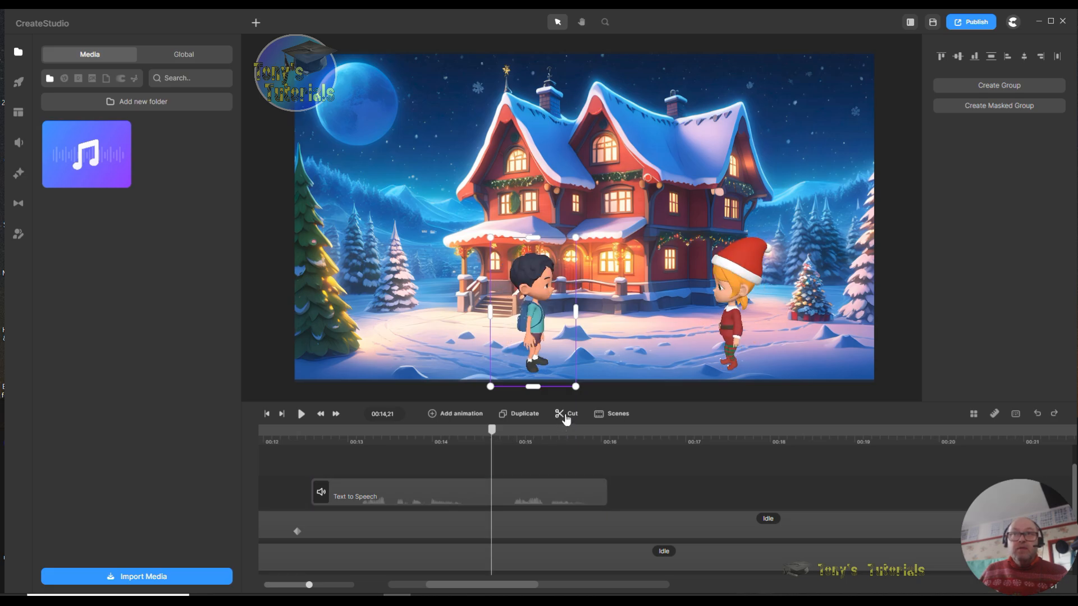
drag(587, 485, 710, 487)
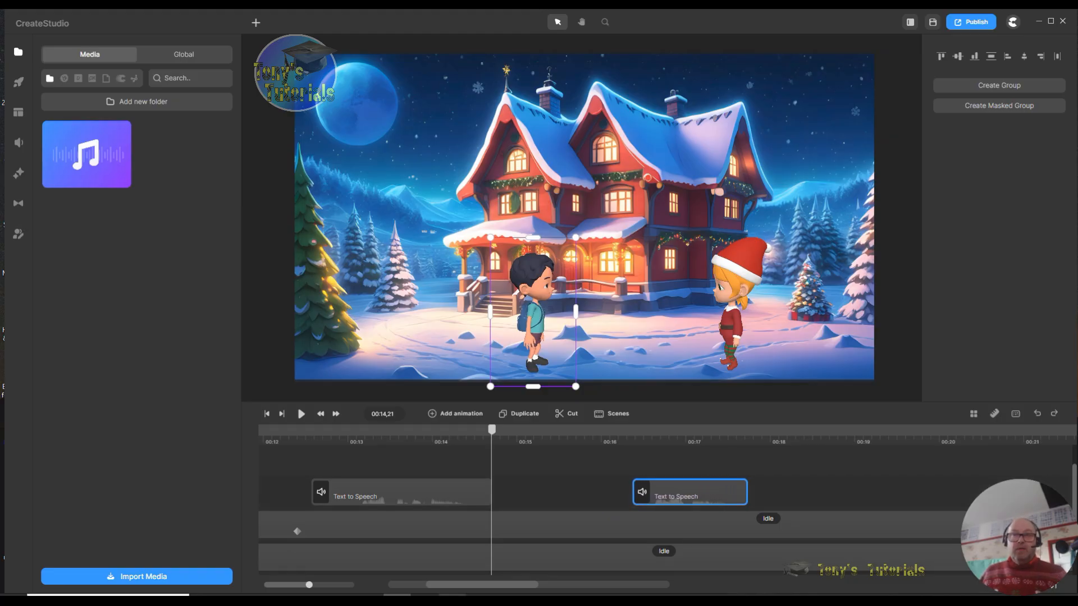
drag(520, 582, 507, 587)
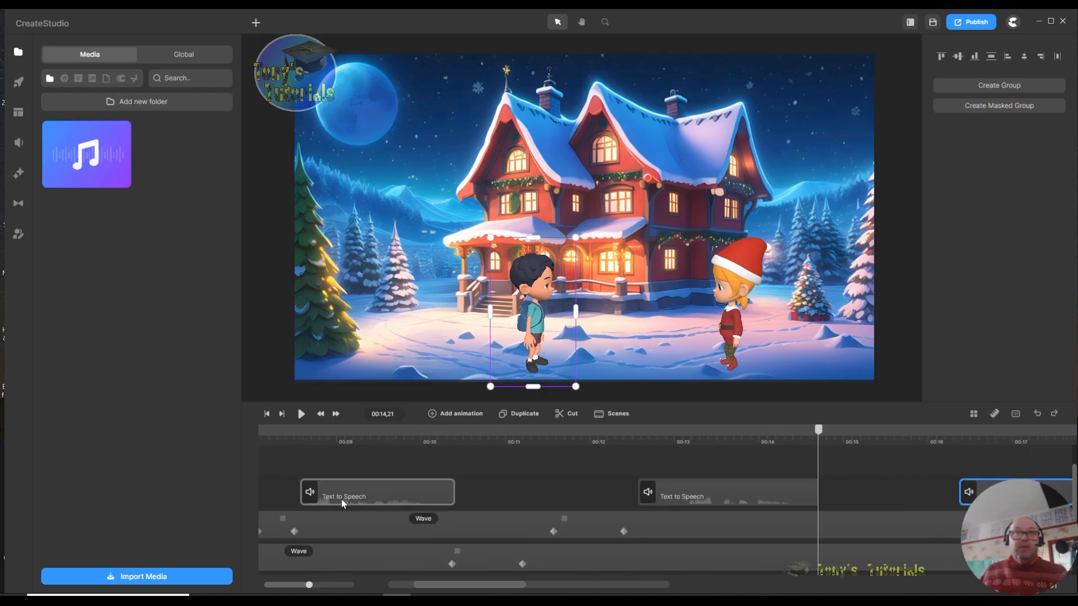
drag(280, 488, 989, 489)
right_click(435, 494)
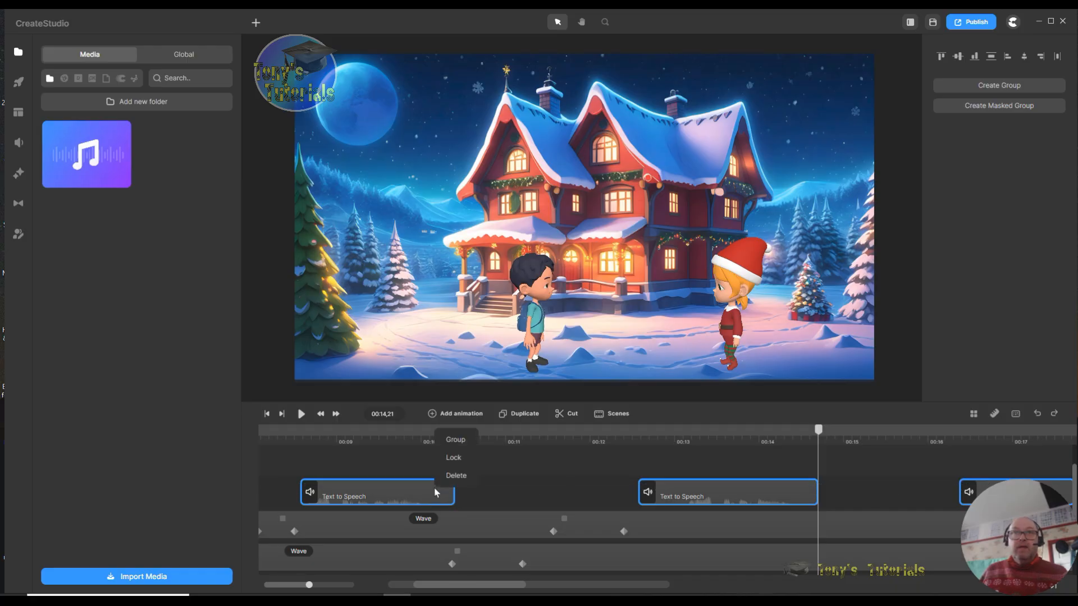
click(618, 487)
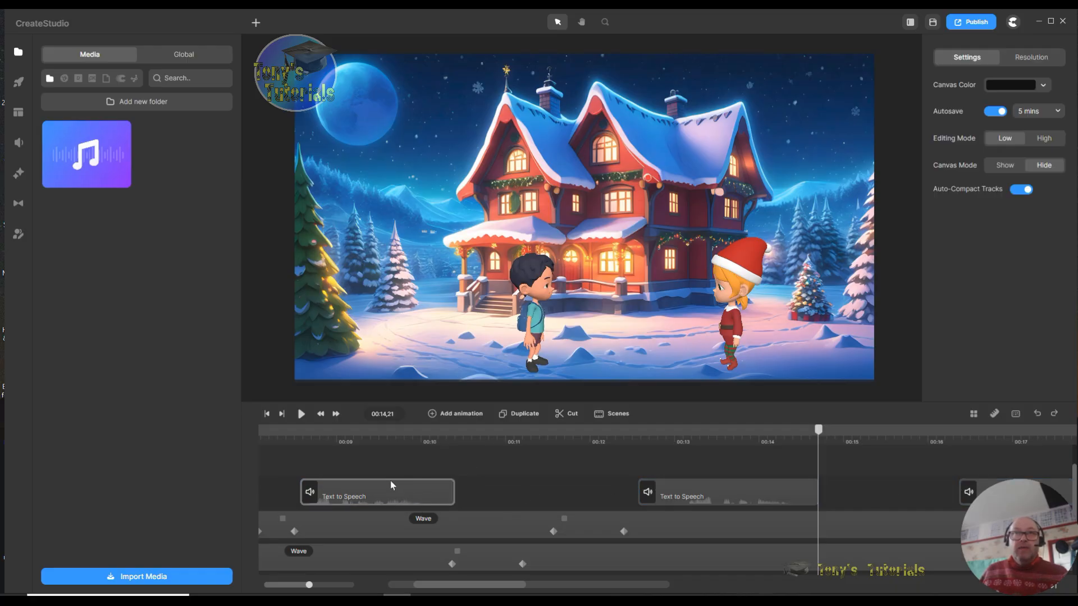
right_click(415, 490)
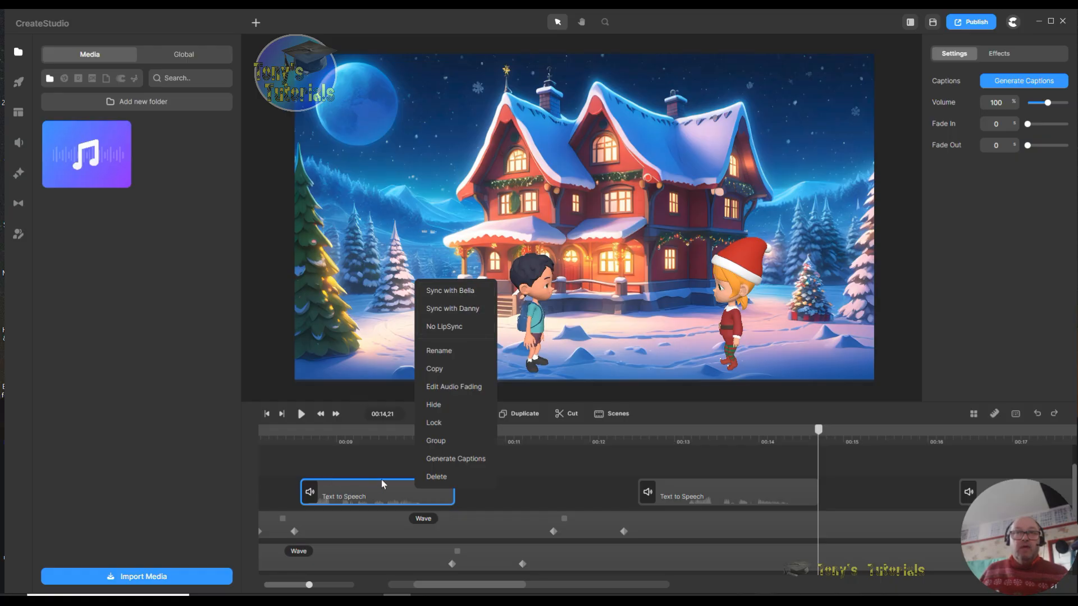
click(482, 486)
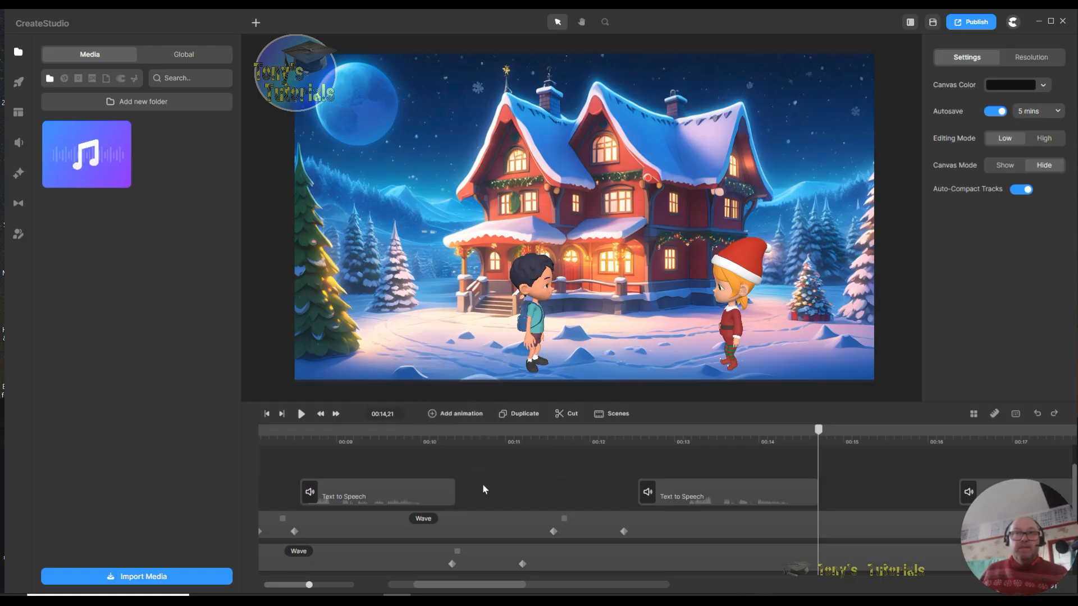
- Lip-sync each of the three speech clips on the timeline with the elf girl character
right_click(425, 493)
click(472, 289)
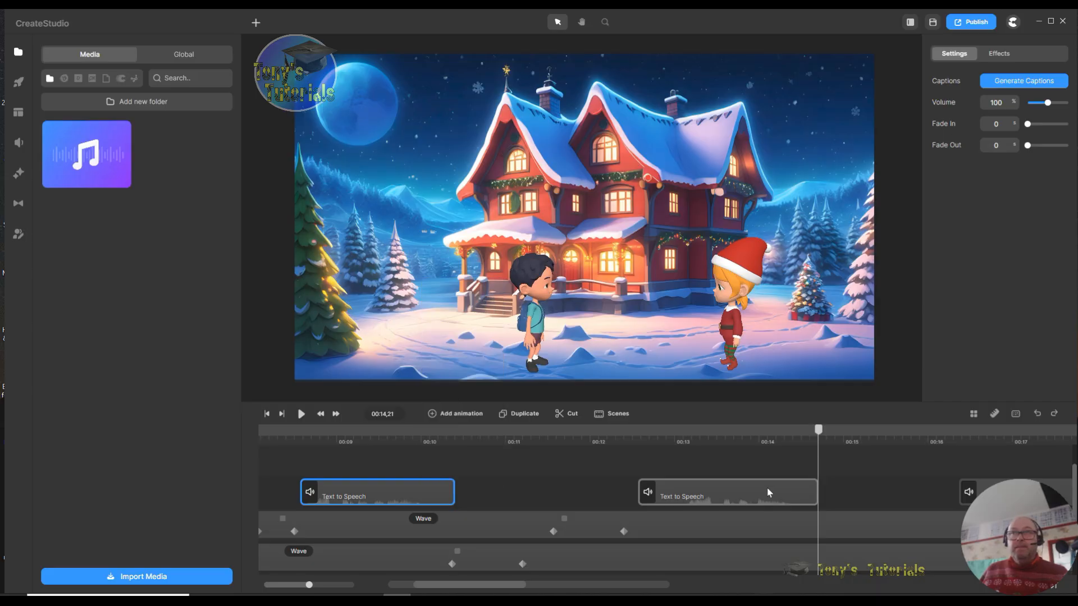
right_click(747, 493)
click(689, 455)
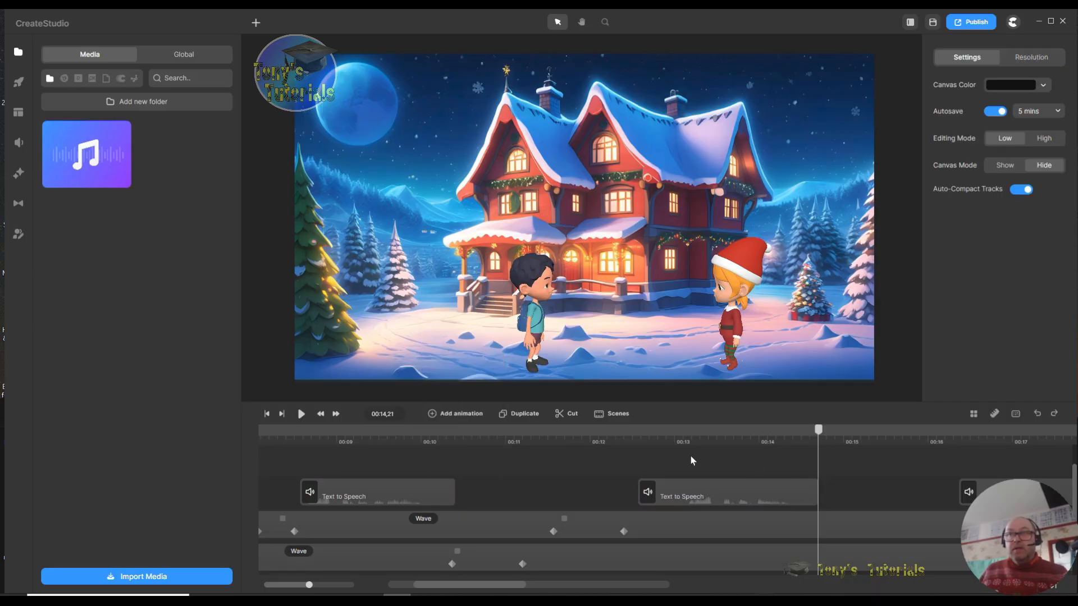
right_click(731, 493)
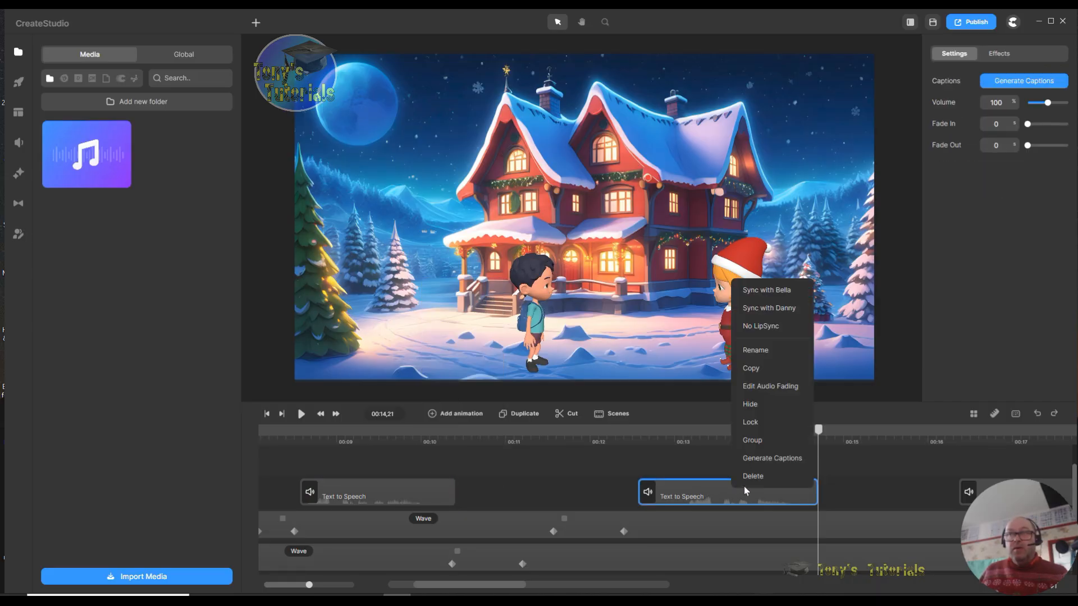
click(783, 290)
click(986, 486)
right_click(986, 486)
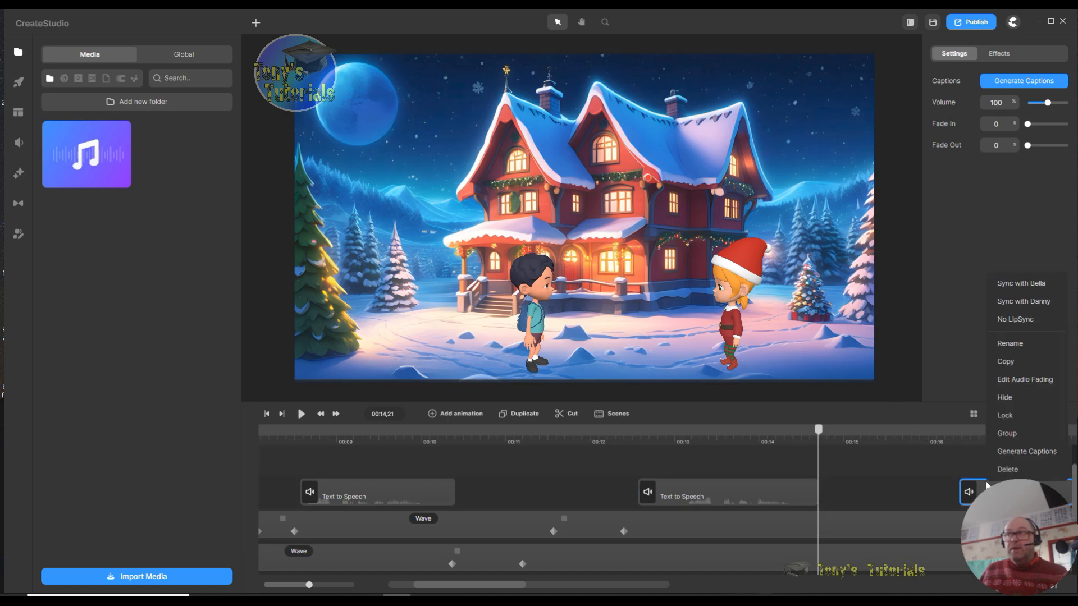
click(1023, 285)
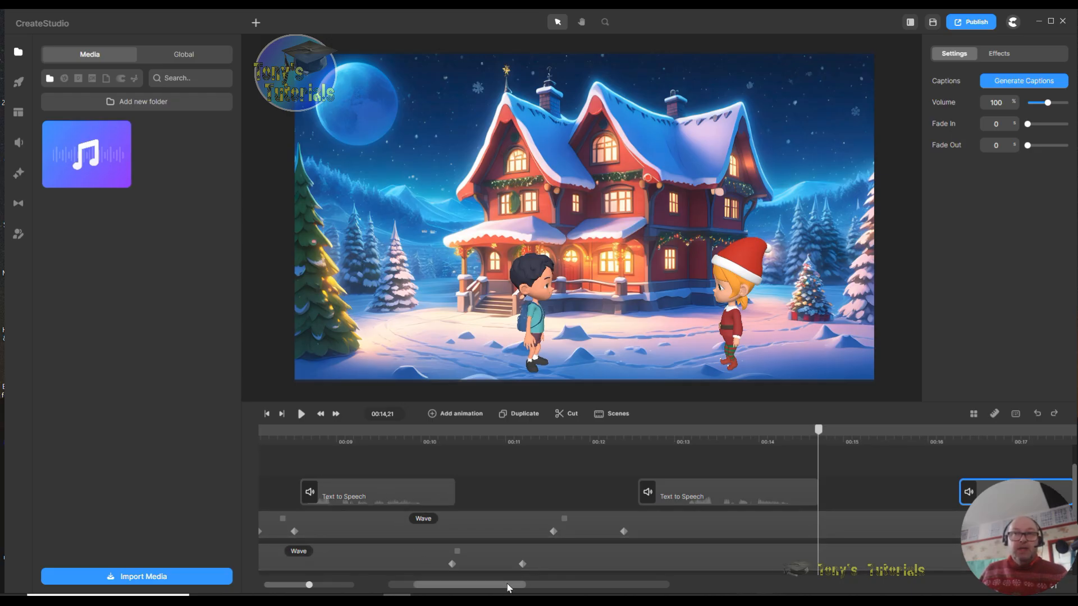
- Set up a new Google text-to-speech script in English (US) with the Male 1 voice
drag(509, 587, 465, 594)
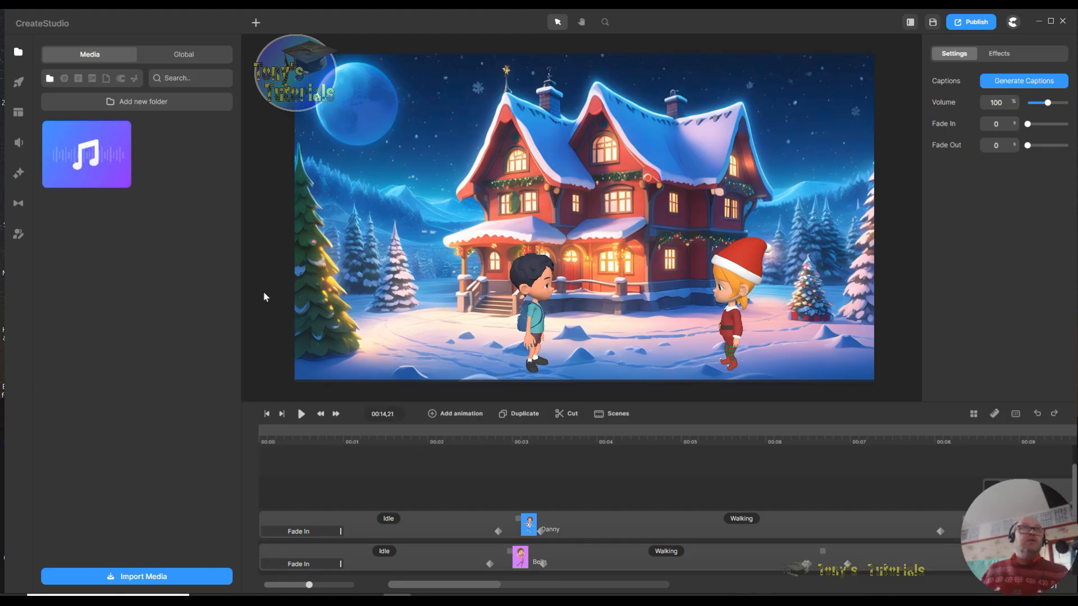
click(19, 143)
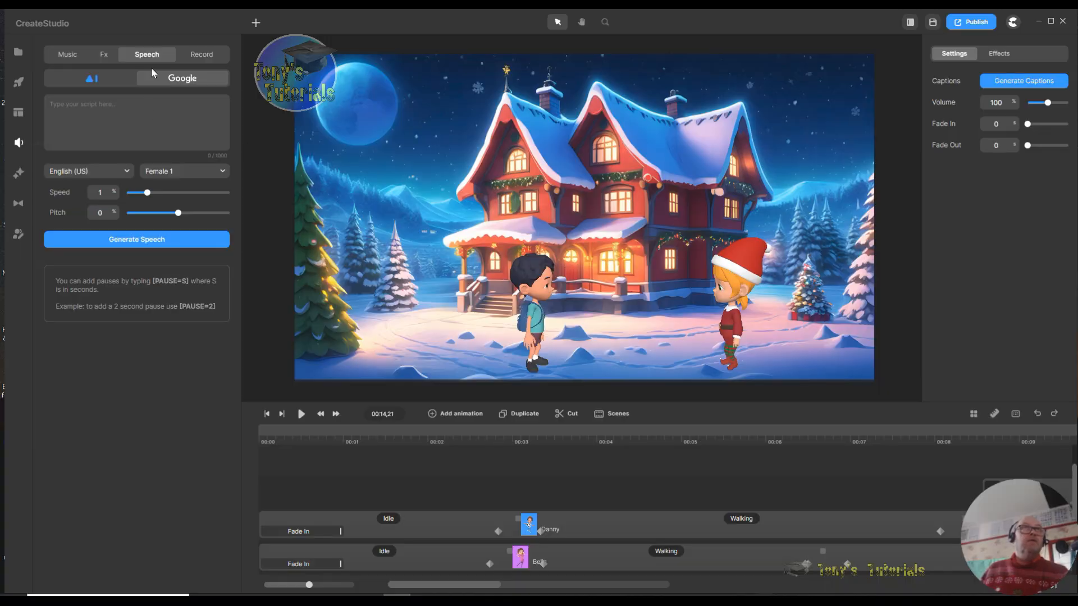
click(222, 172)
scroll(187, 308, down, 3)
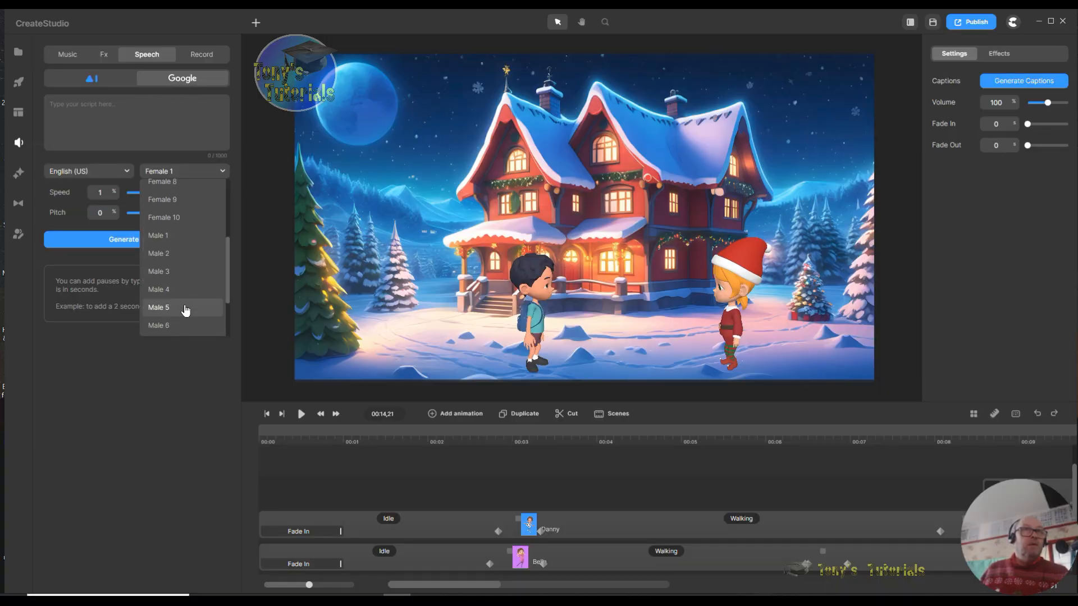
click(194, 241)
- Start the boy's script with "Happy holidays Everyone!" and a three-second pause tag, [PAUSE=3]
click(90, 113)
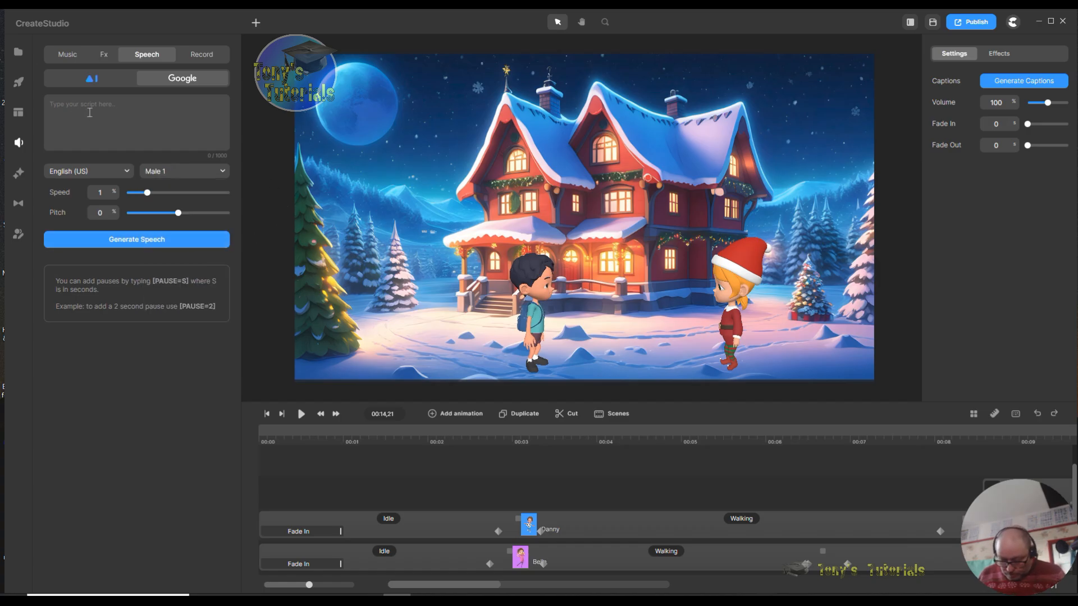
text(Ha)
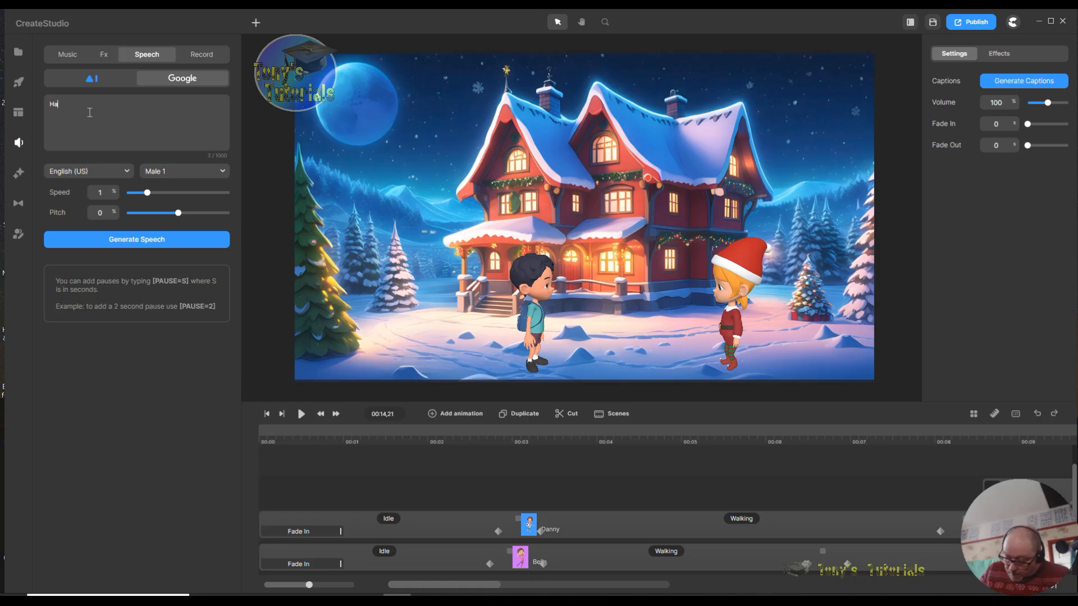
text(ppy holidays)
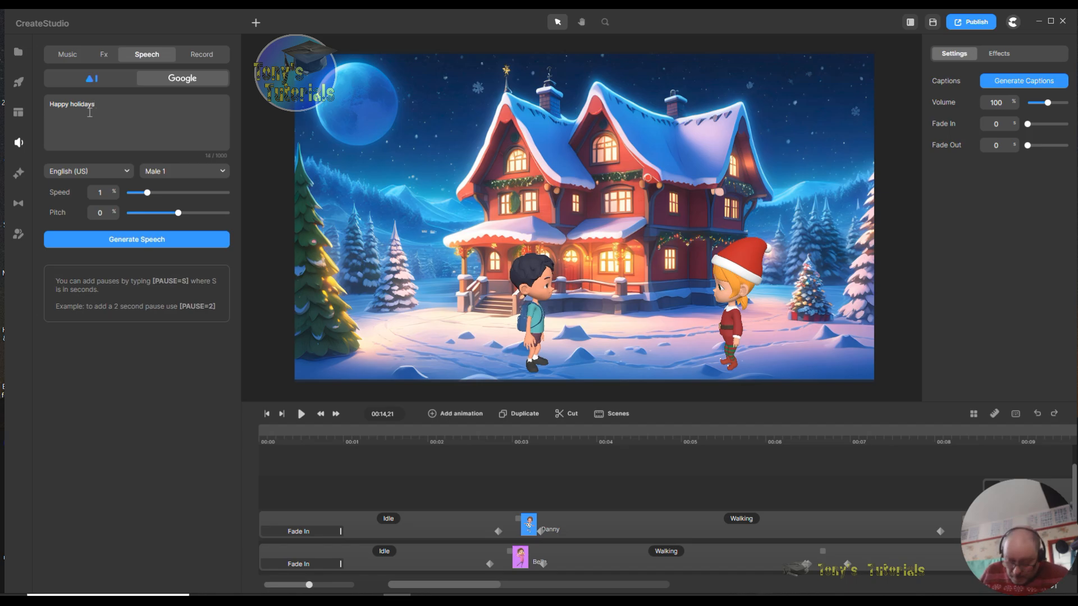
text( Every)
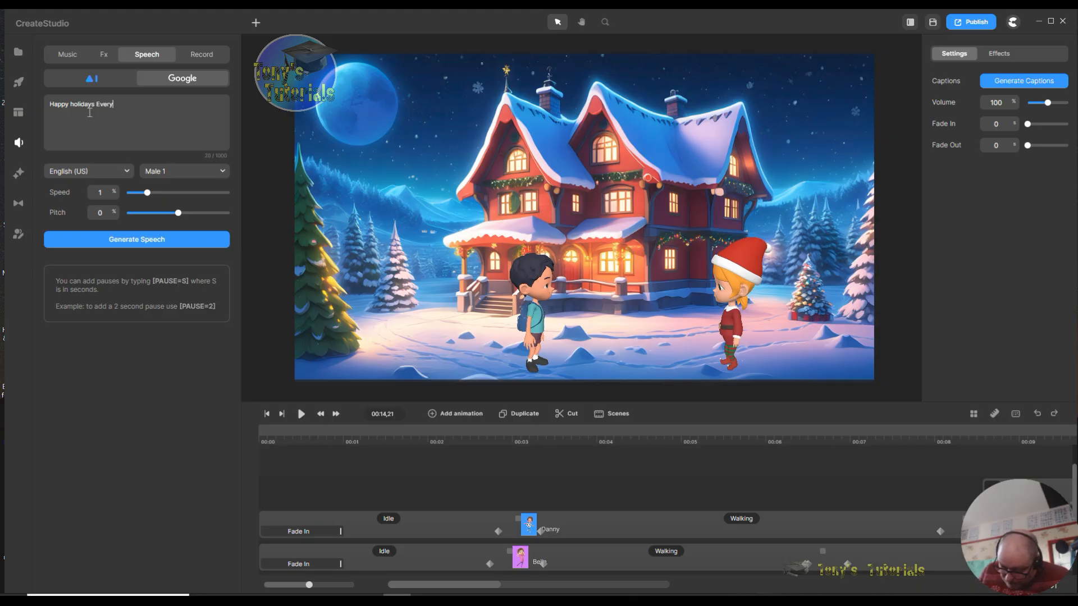
text(one! [)
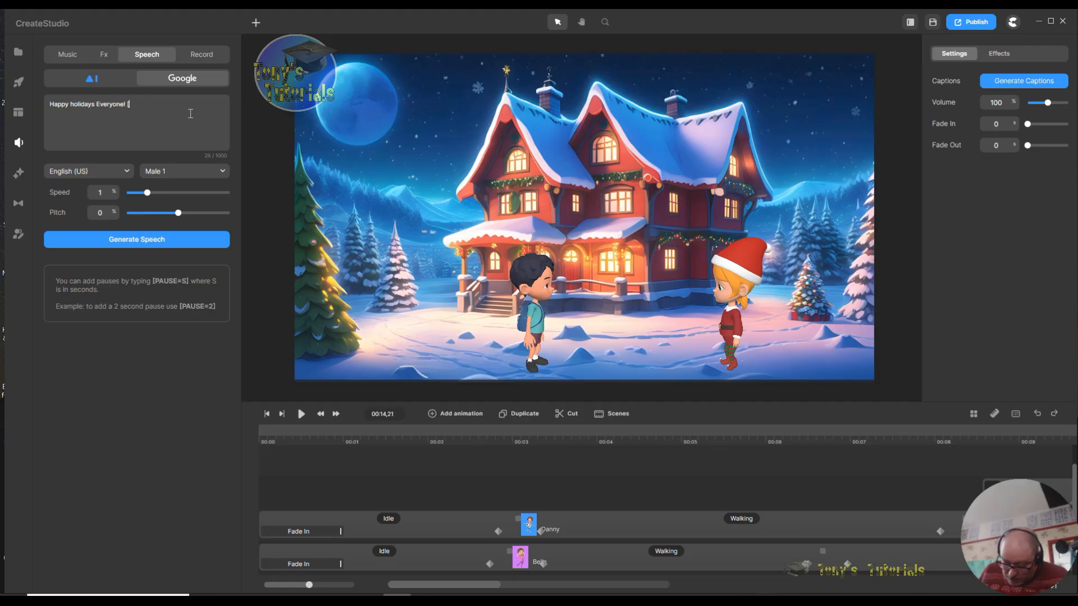
text(PAUSE)
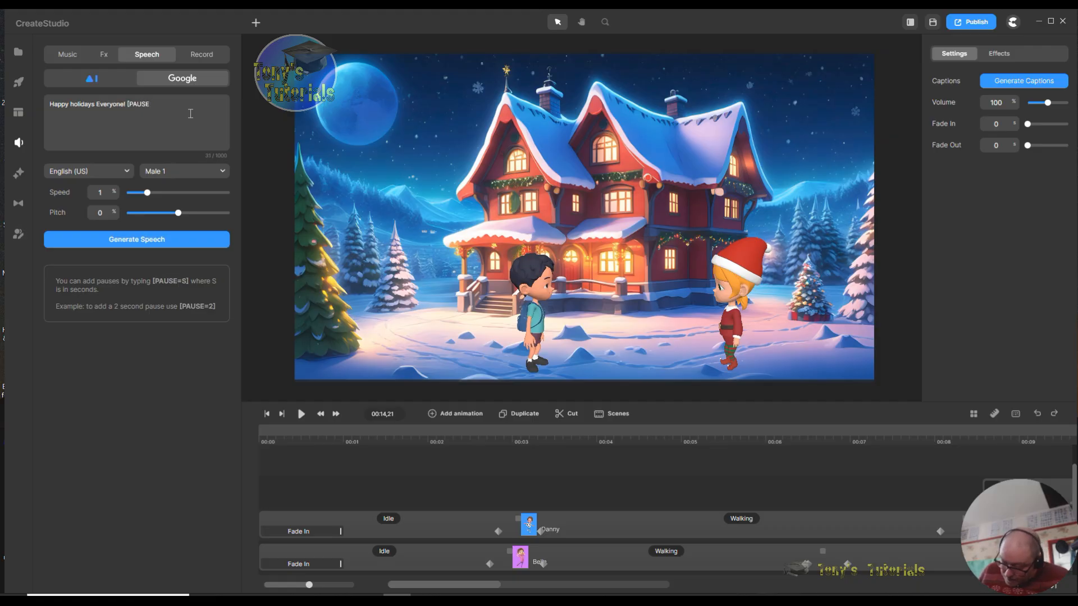
text(=3)
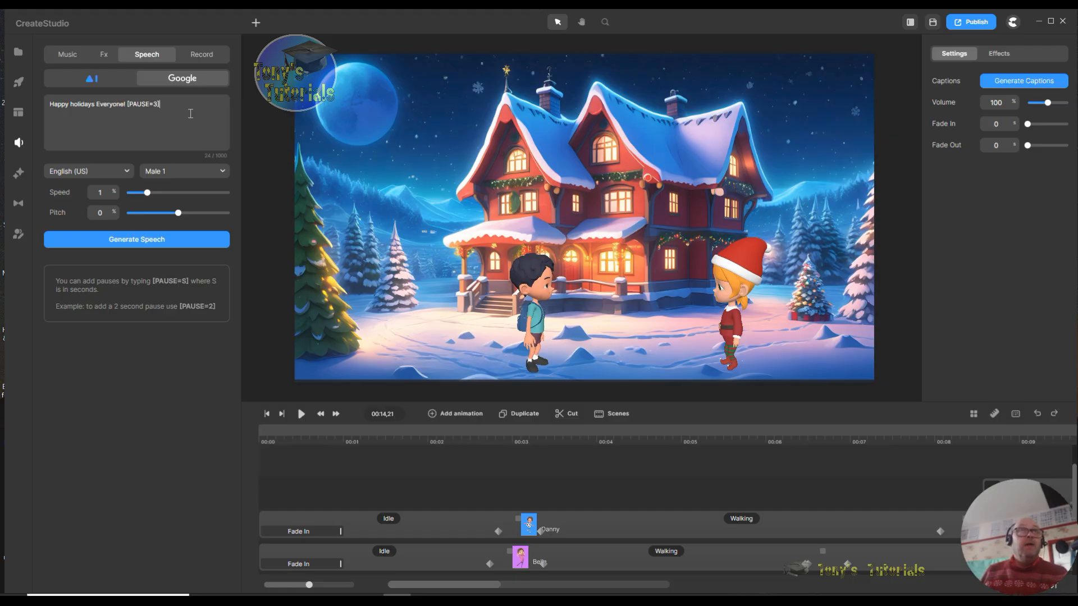
- Continue the script with "Hi", the elf girl's name and "Happy Holidays"
text(H)
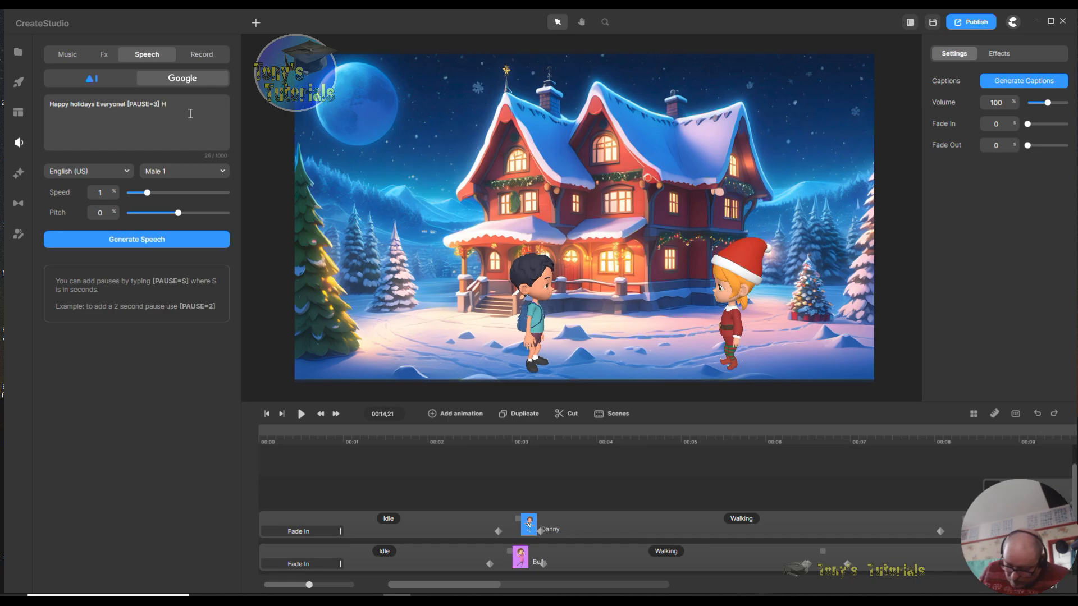
text(i Bella)
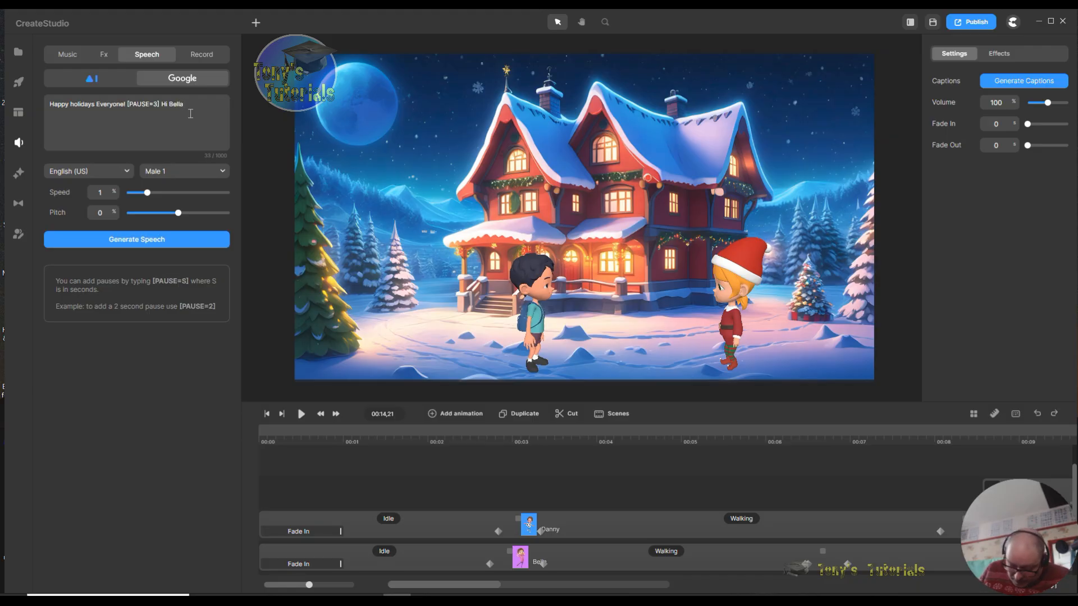
text(Happ)
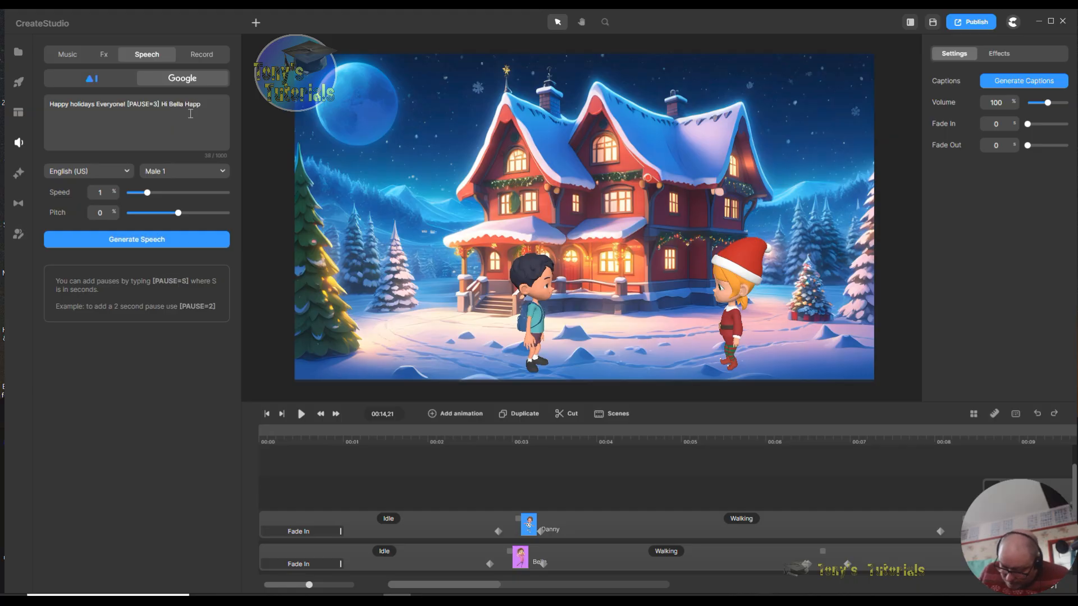
text(y Holidays)
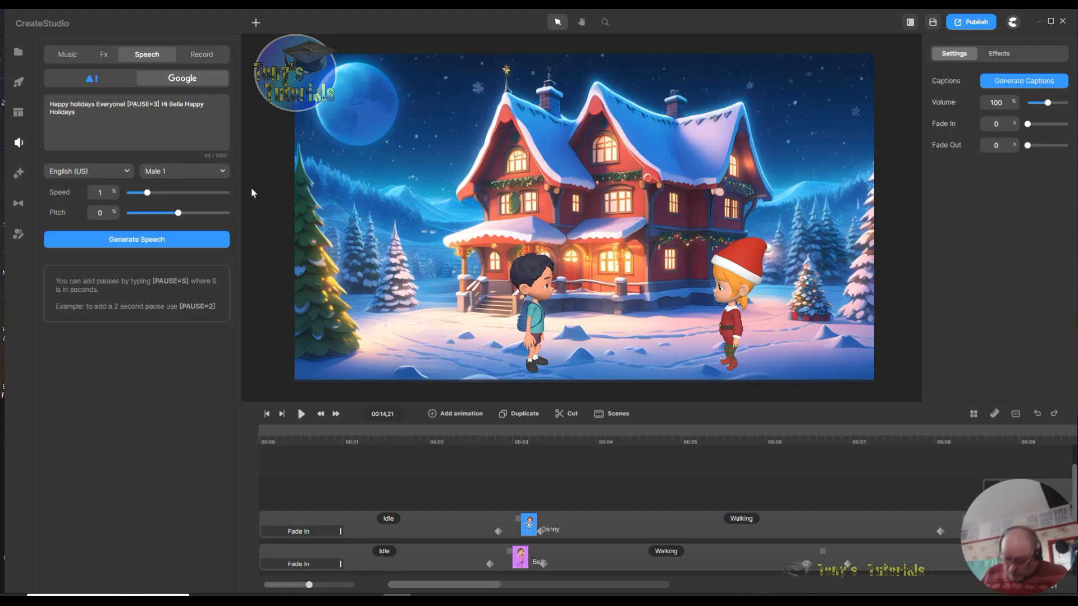
- Insert a comma and a half-second pause tag, [PAUSE=0.5], between the elf girl's name and "Happy Holidays"
text(,)
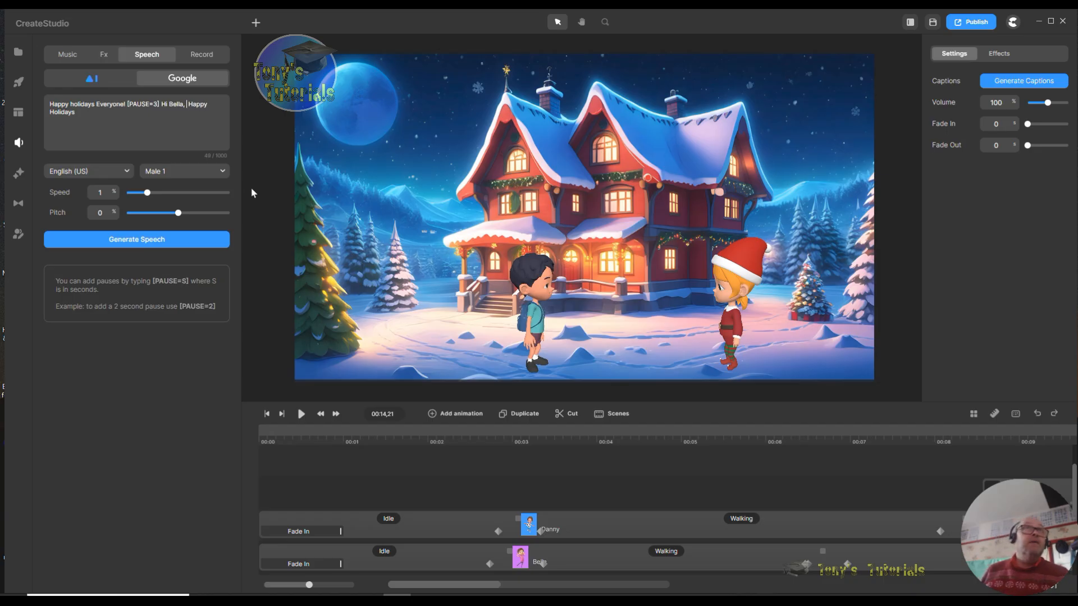
text( [)
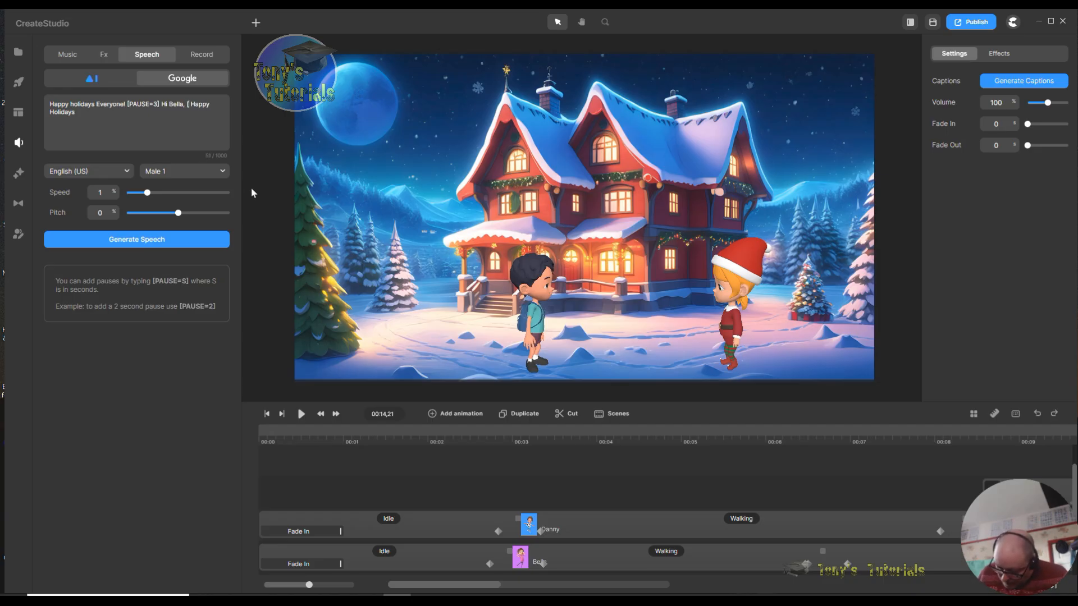
text(PAU)
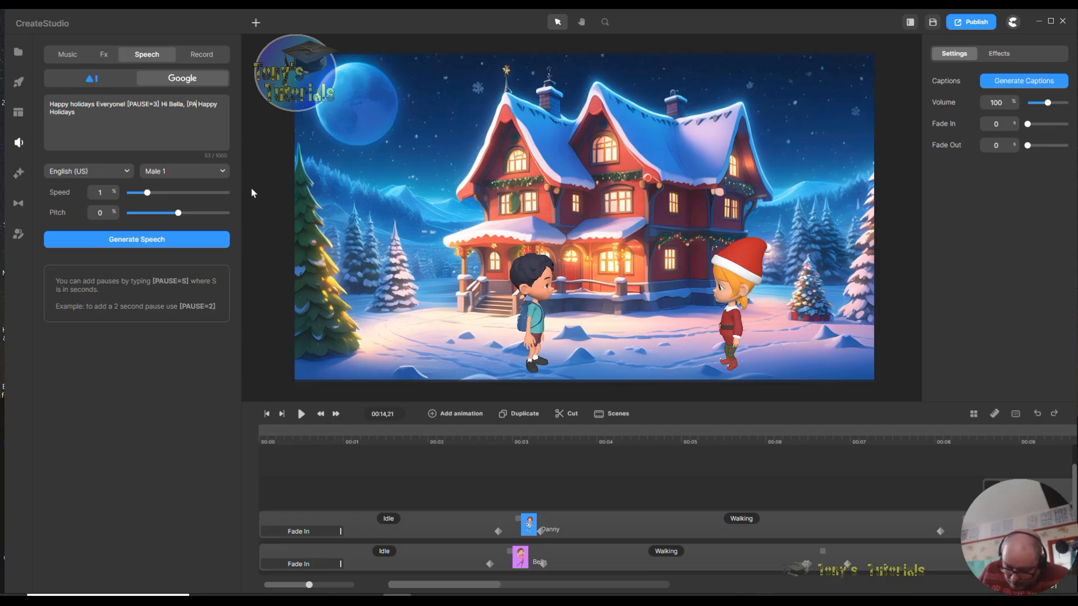
text(SE)
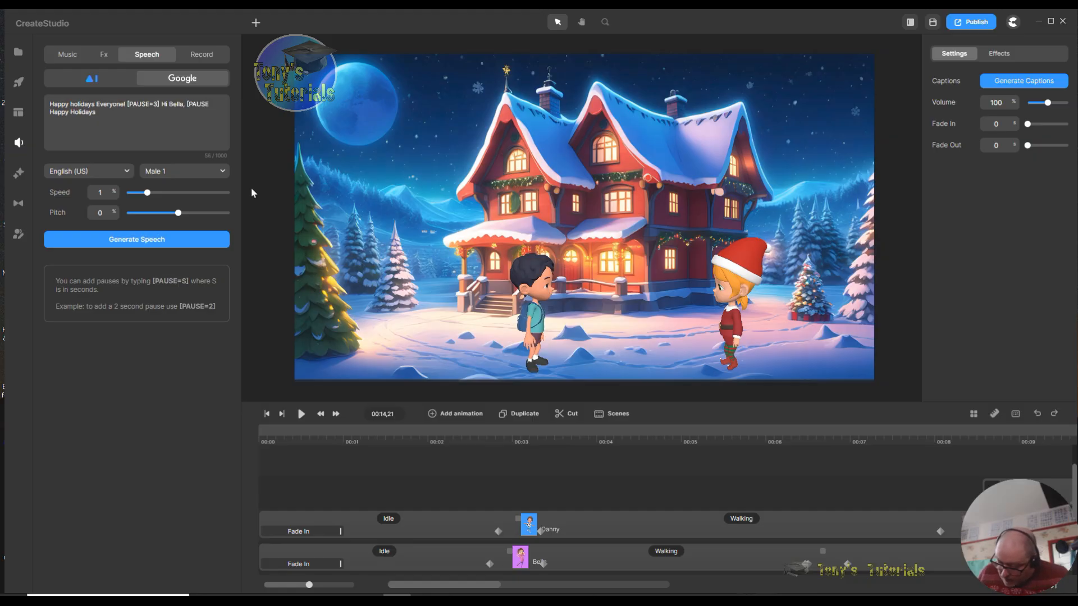
text(=0.5)
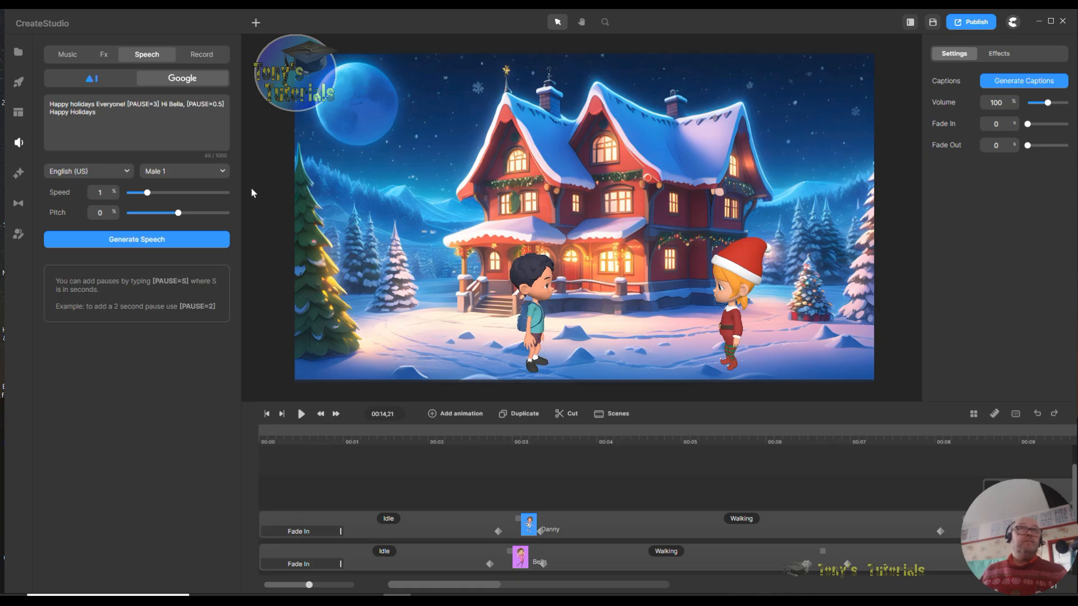
- Add an exclamation mark after "Happy Holidays" and continue the boy's script with "They are all great thanks! [PAUSE=0.5]"
click(101, 115)
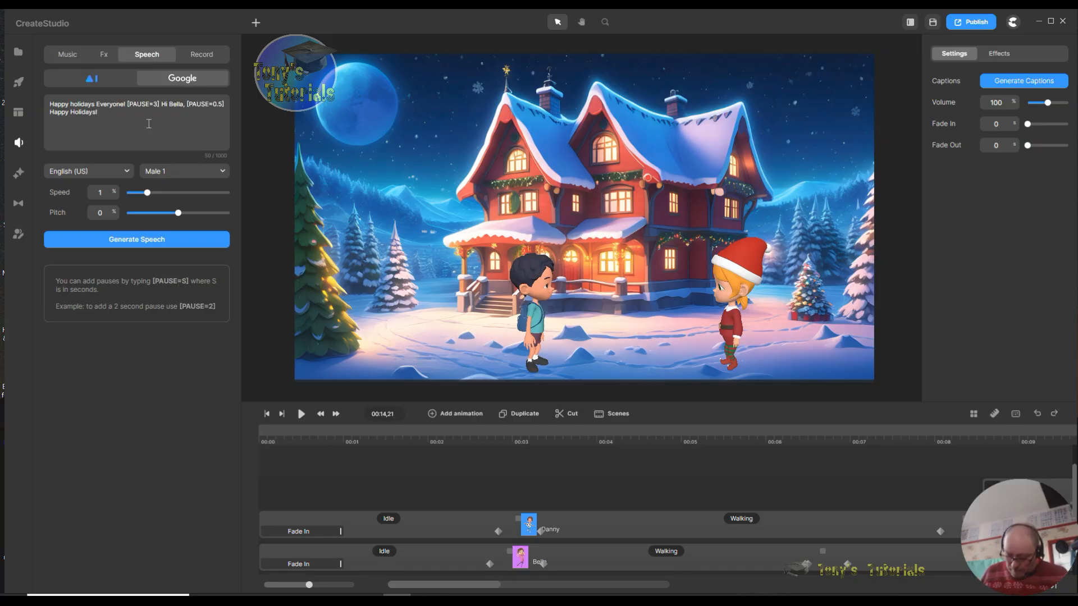
text(T)
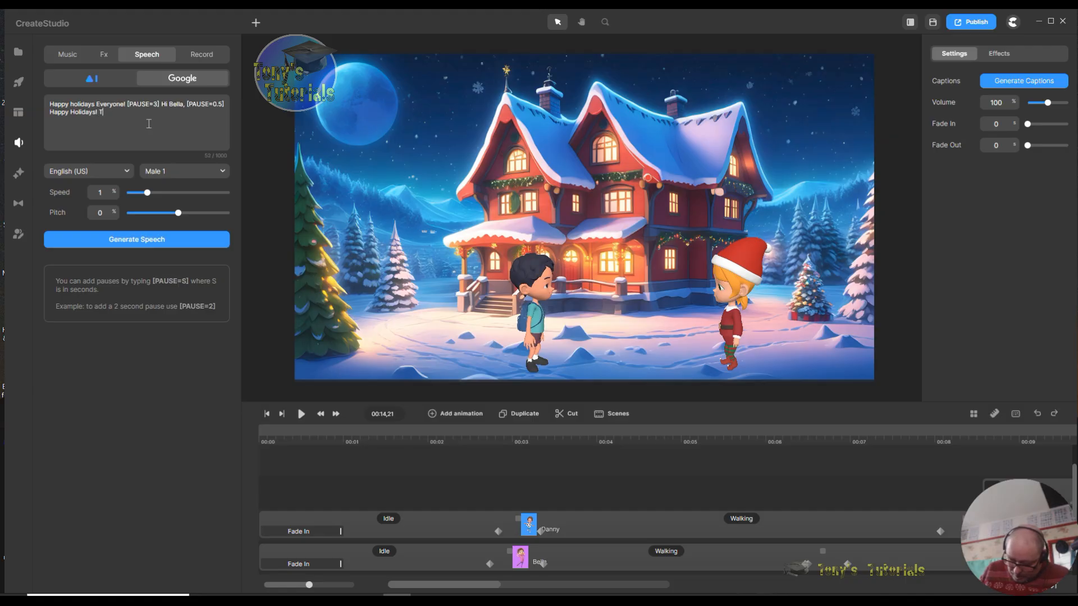
text(hey are)
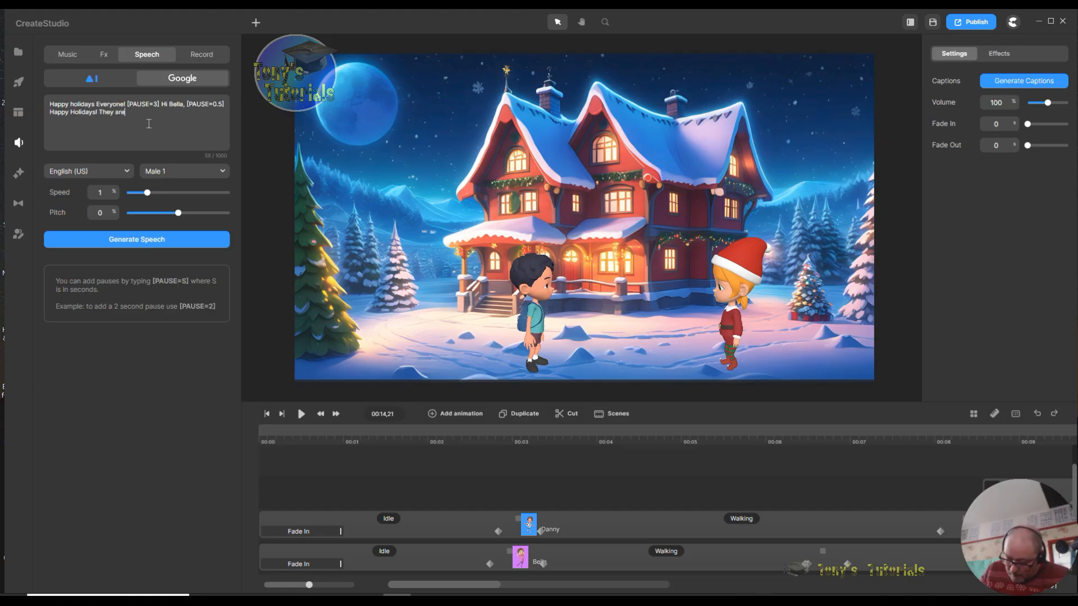
text( all great thanks)
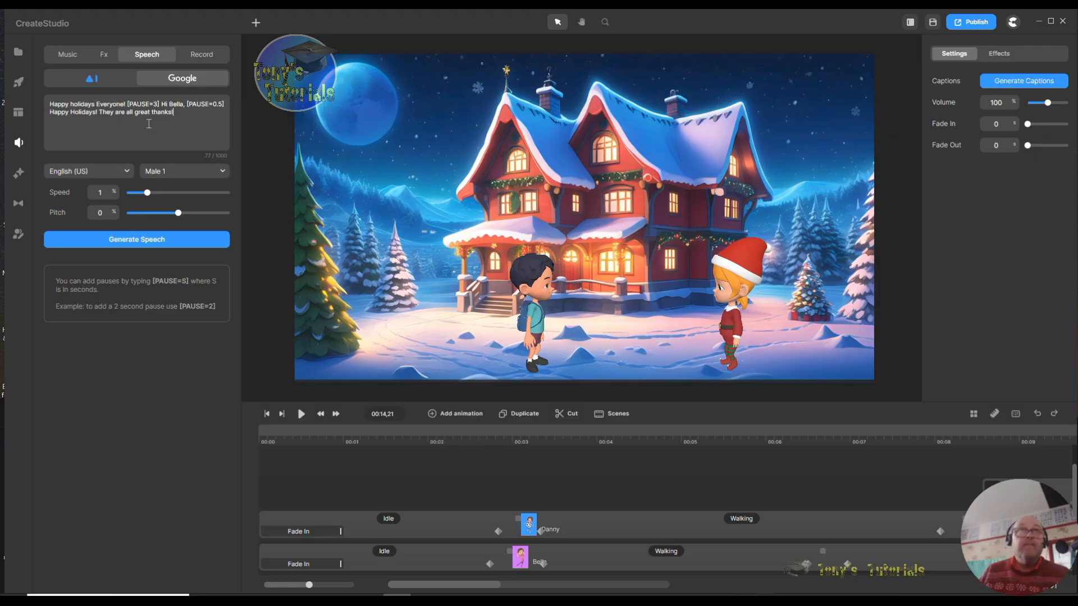
text(! [PAUSE)
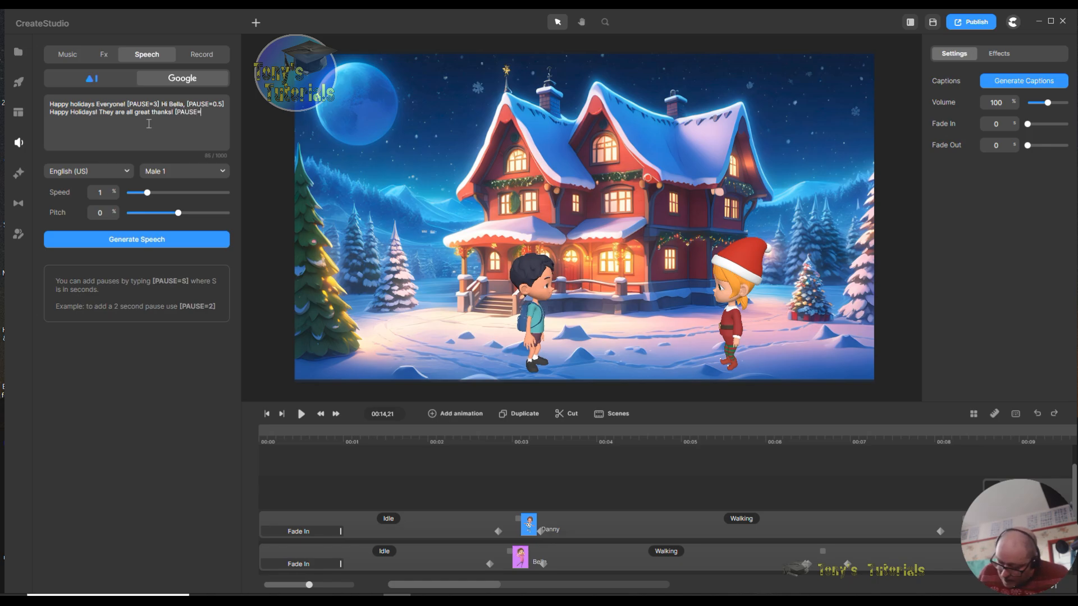
text(=0)
text(.5)
text(5)
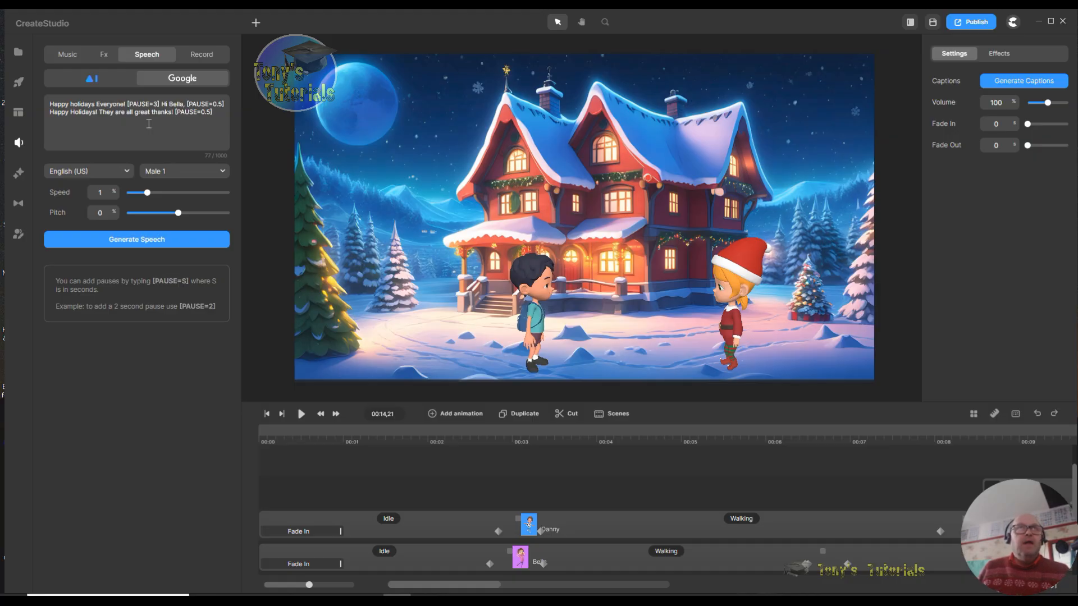
- Finish the boy's script with "Hope yours are well too! See you later!"
text(Hope your)
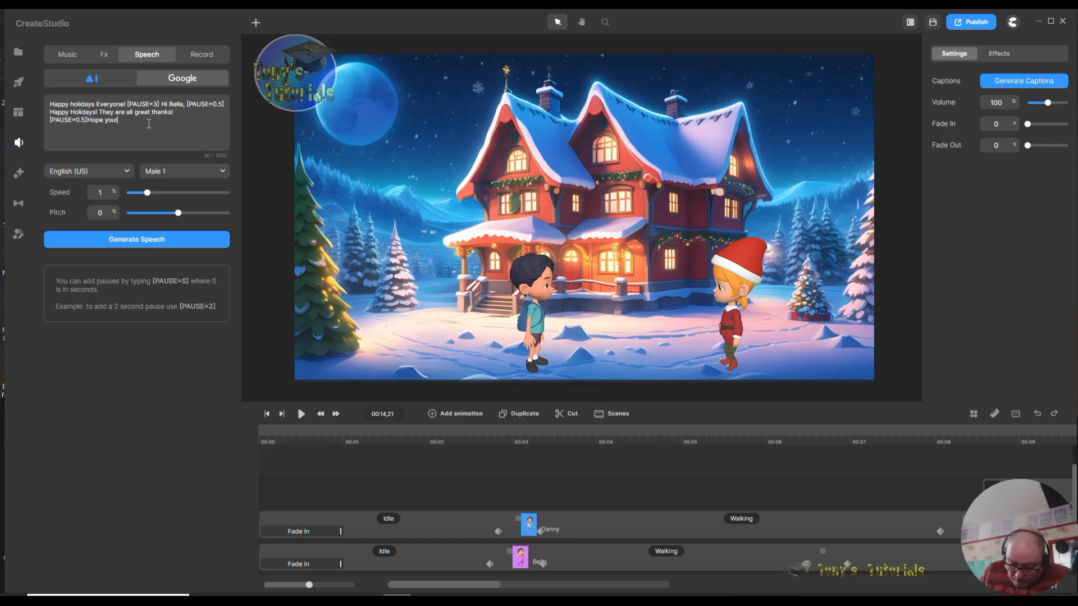
text(s are well)
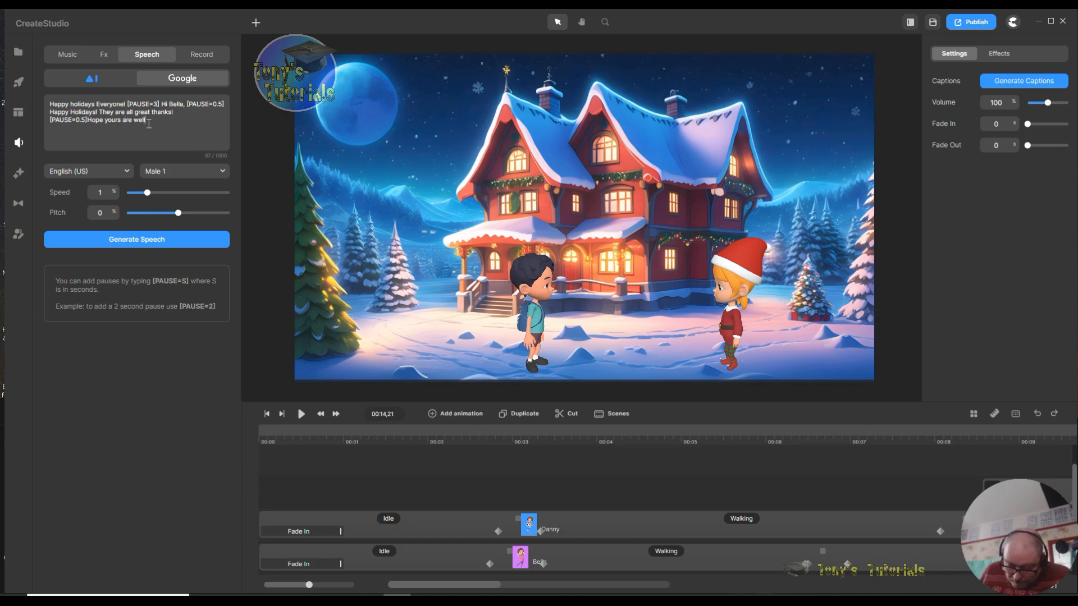
text( too)
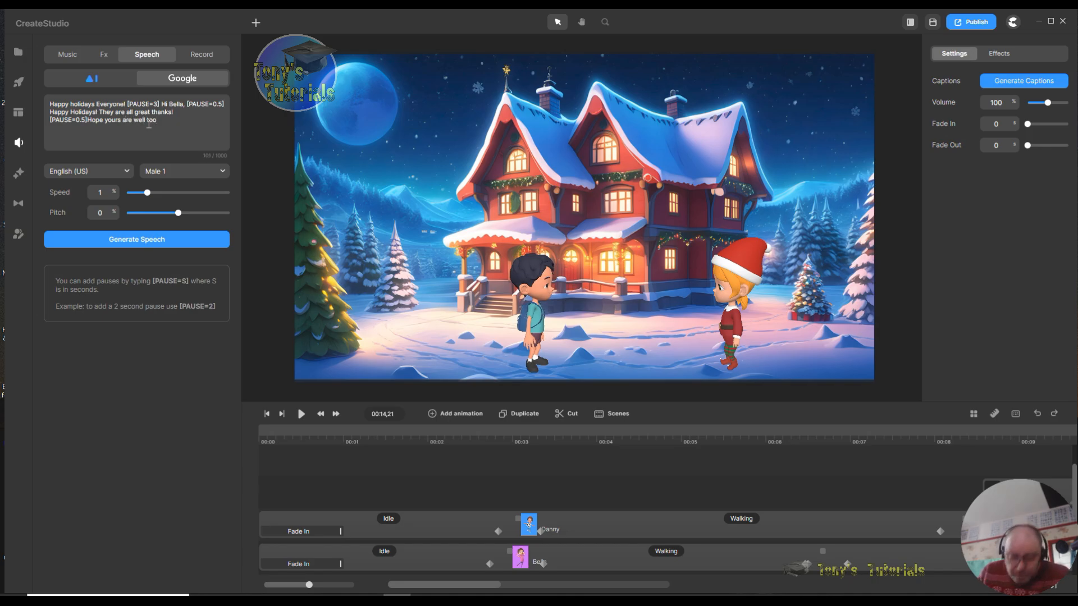
text(! See)
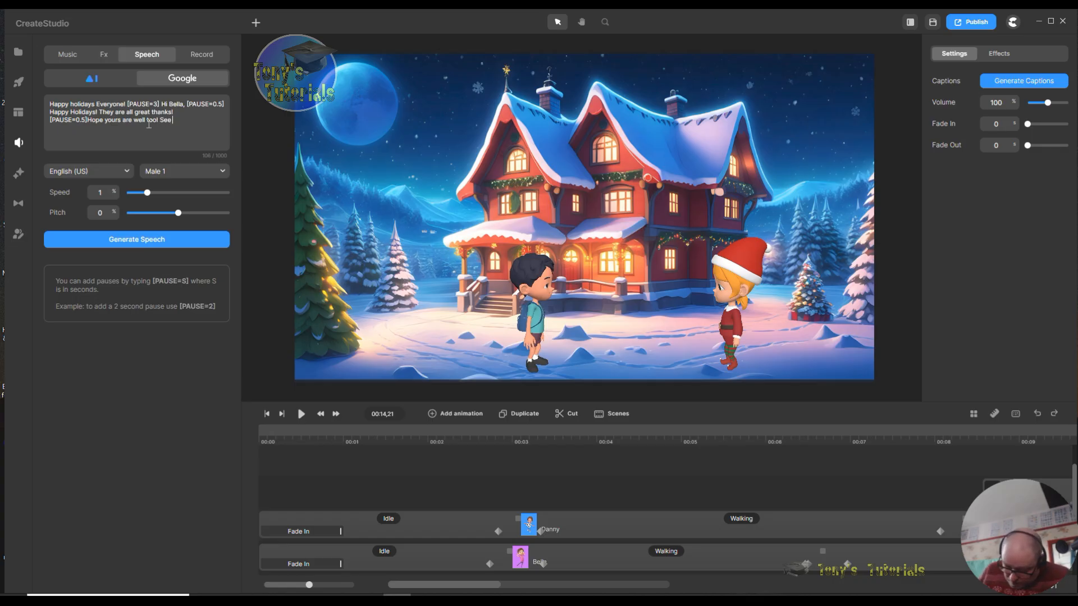
text( you later)
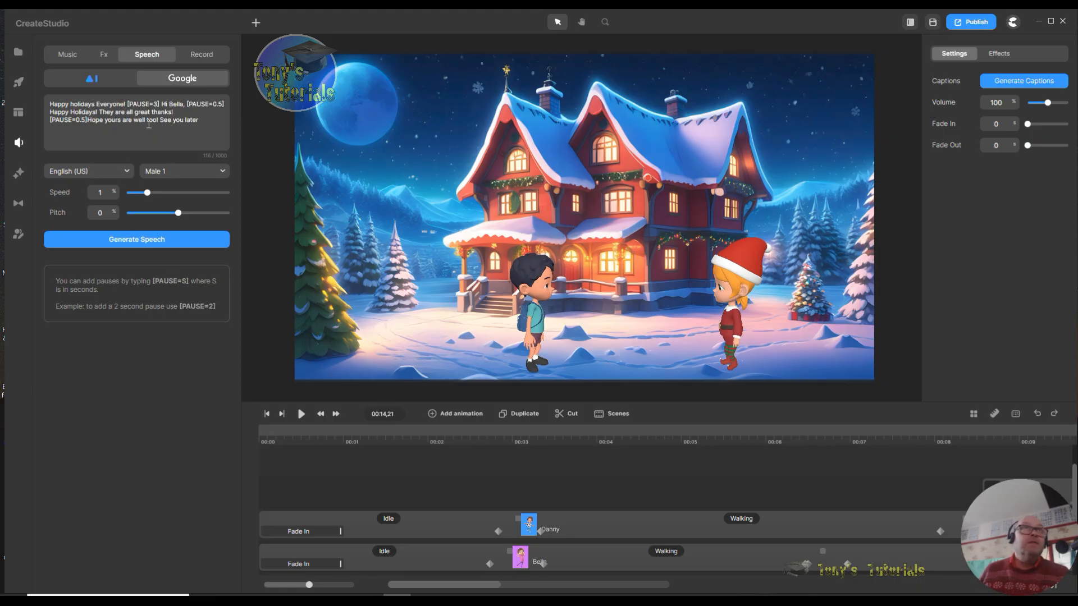
text(!)
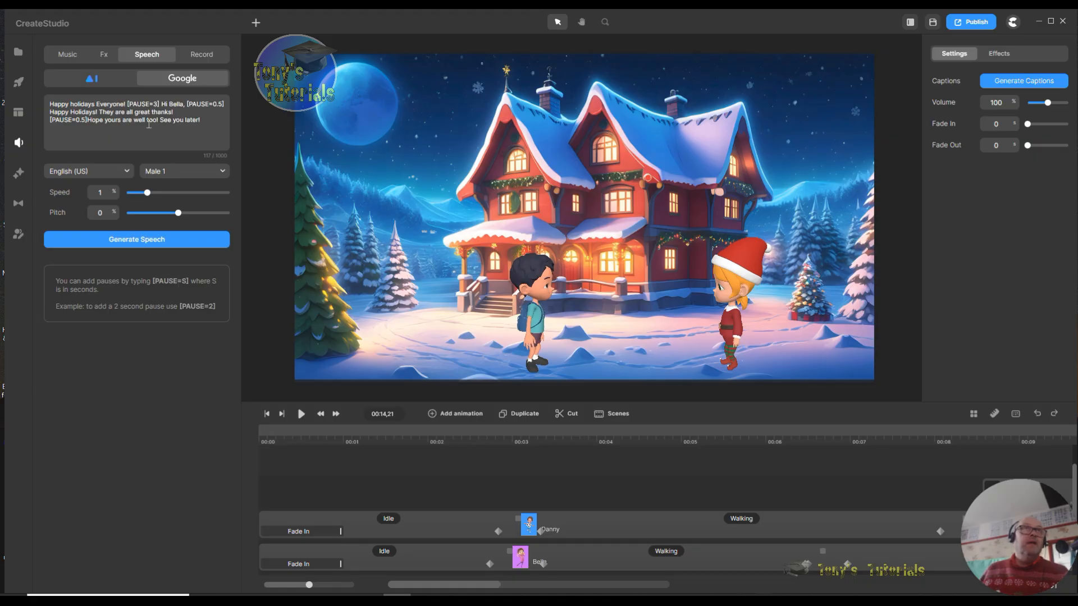
- Generate and import the boy's speech, and place it on its own timeline track starting at about 10 seconds
click(92, 244)
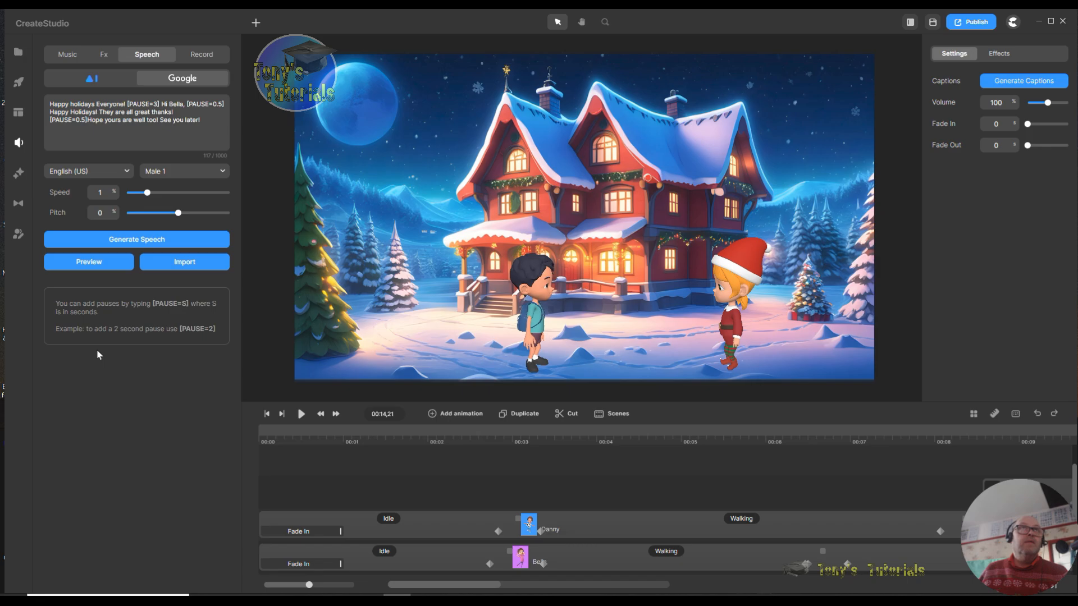
click(183, 263)
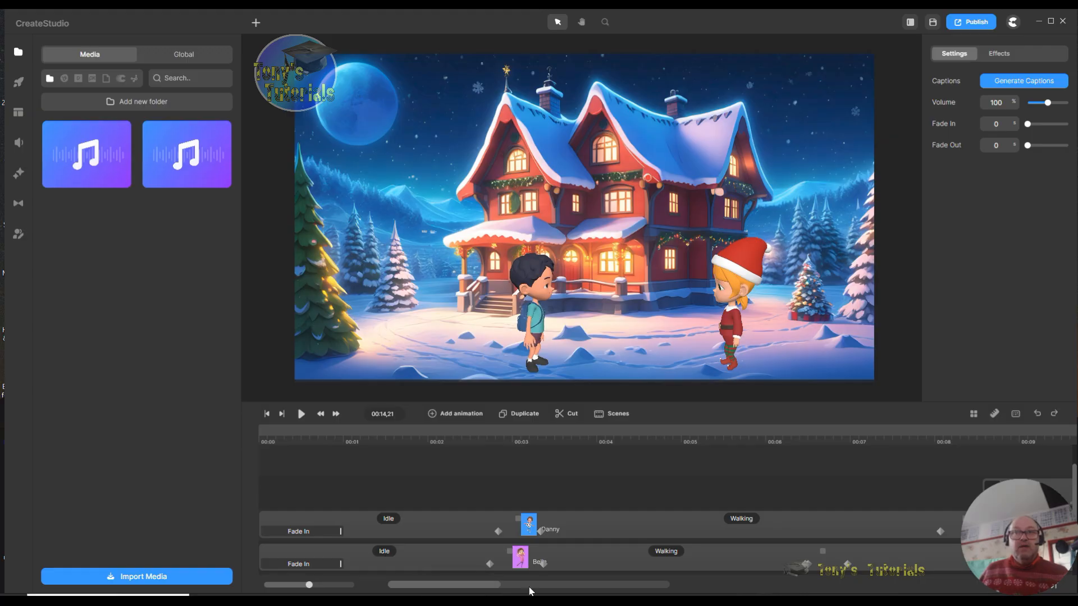
mouse_move(476, 586)
mouse_down()
mouse_move(514, 588)
mouse_move(477, 591)
mouse_move(488, 591)
mouse_up()
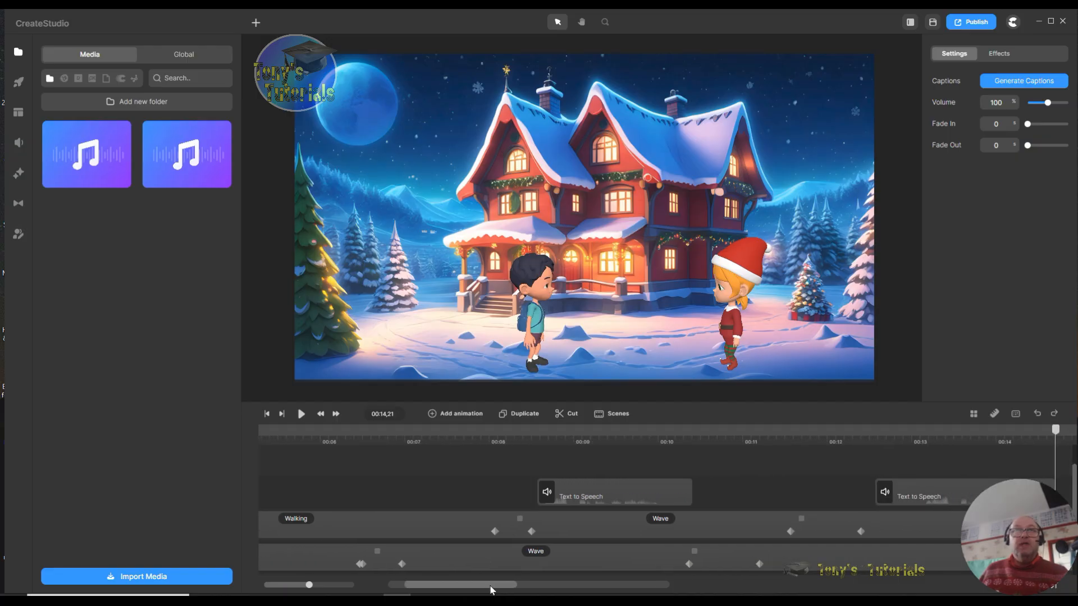
drag(213, 181, 683, 457)
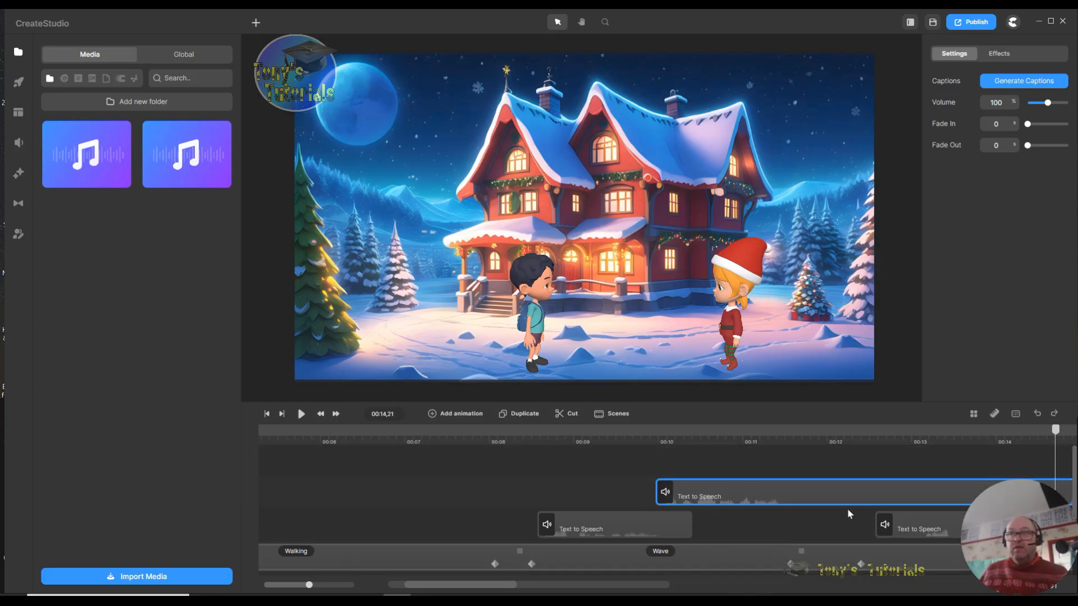
drag(814, 494, 854, 498)
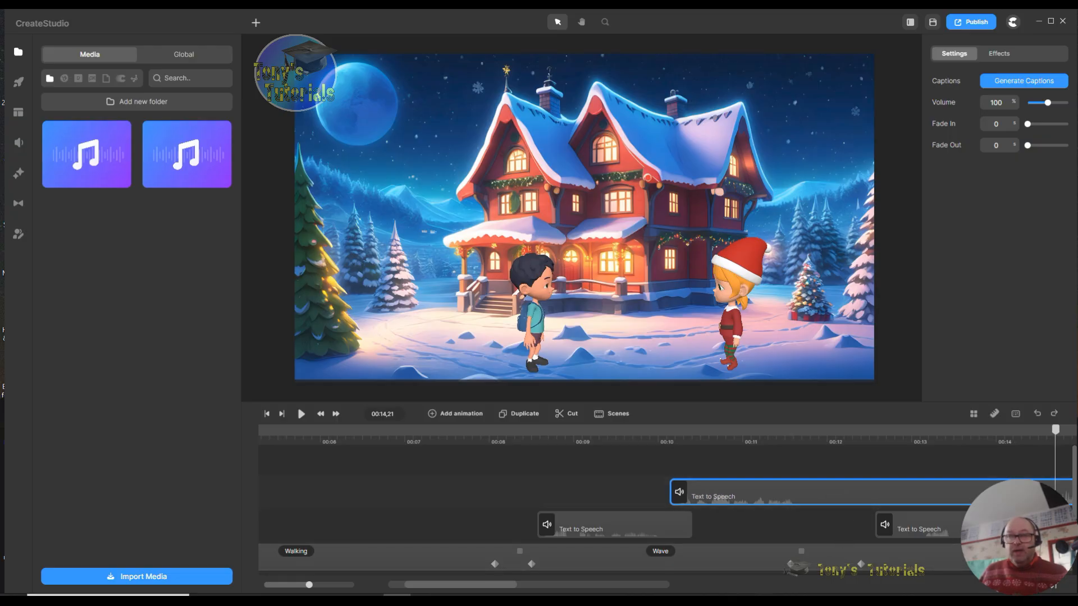
- Play the scene from the beginning to check the boy's speech timing against the elf girl's lines
drag(501, 588, 523, 590)
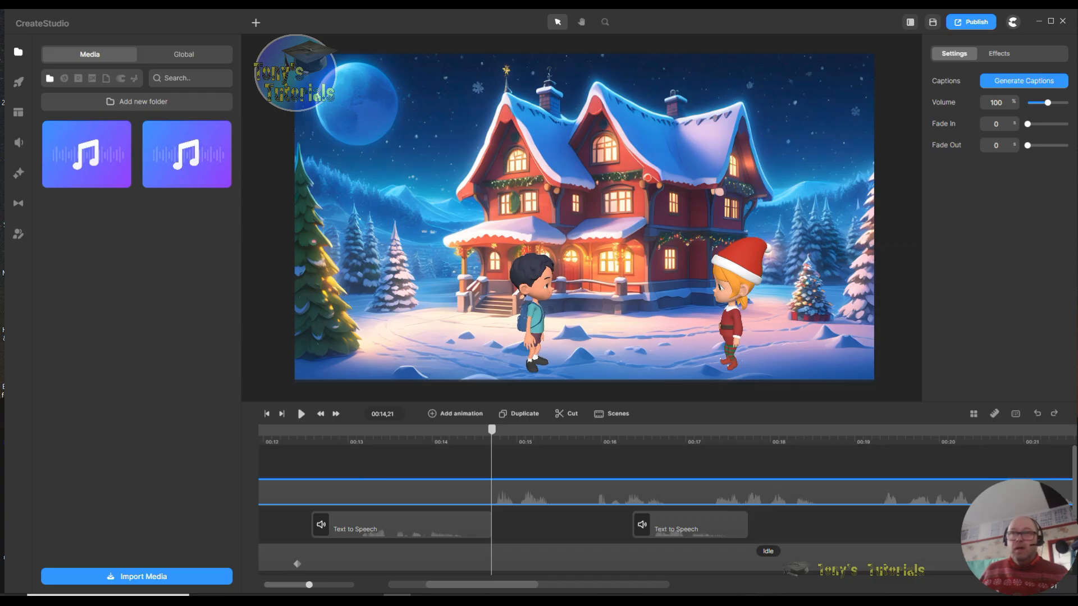
drag(518, 588, 443, 581)
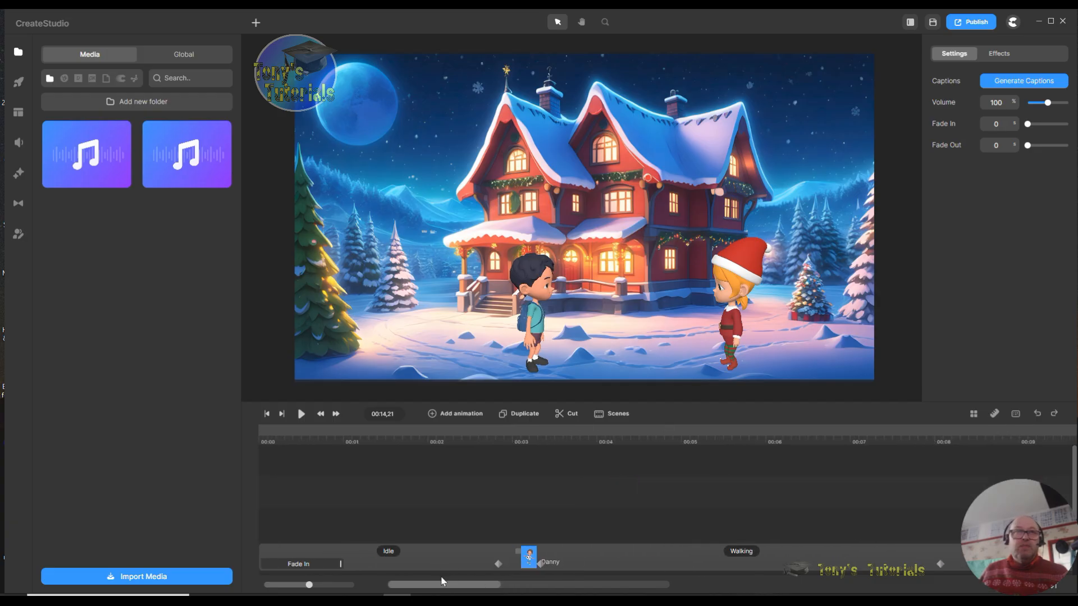
click(266, 414)
click(302, 414)
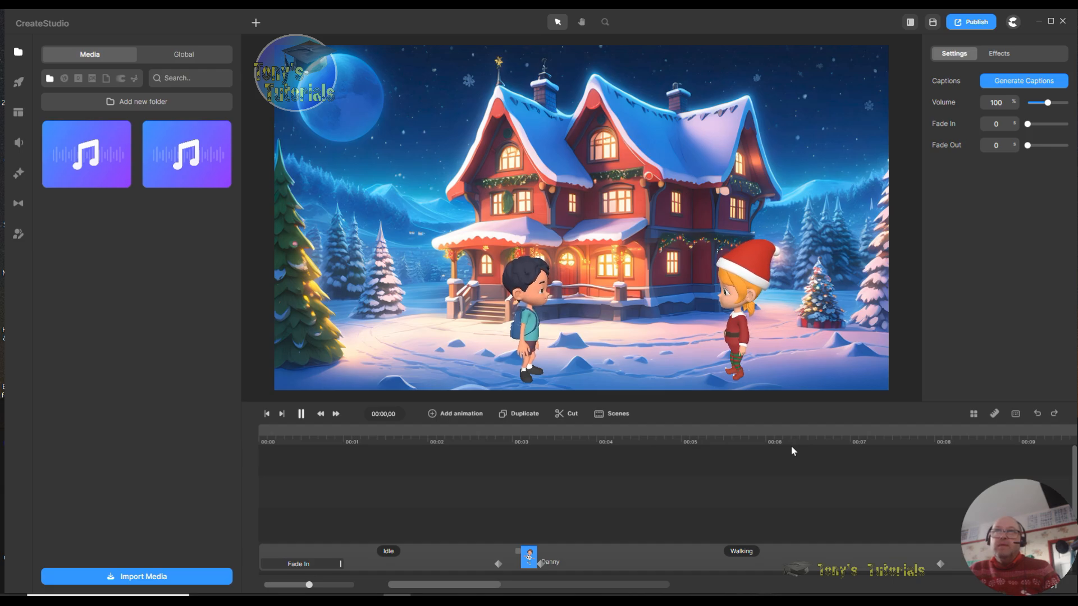
click(301, 414)
click(302, 414)
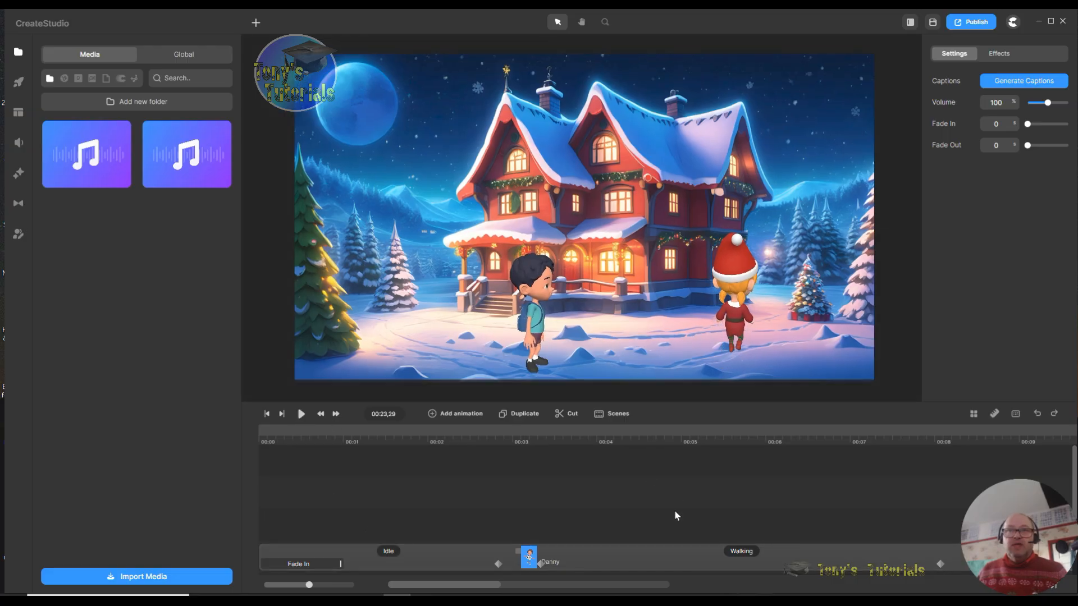
- Split the boy's speech clip at 00:17,07, in the pause before his last lines
drag(479, 586, 520, 590)
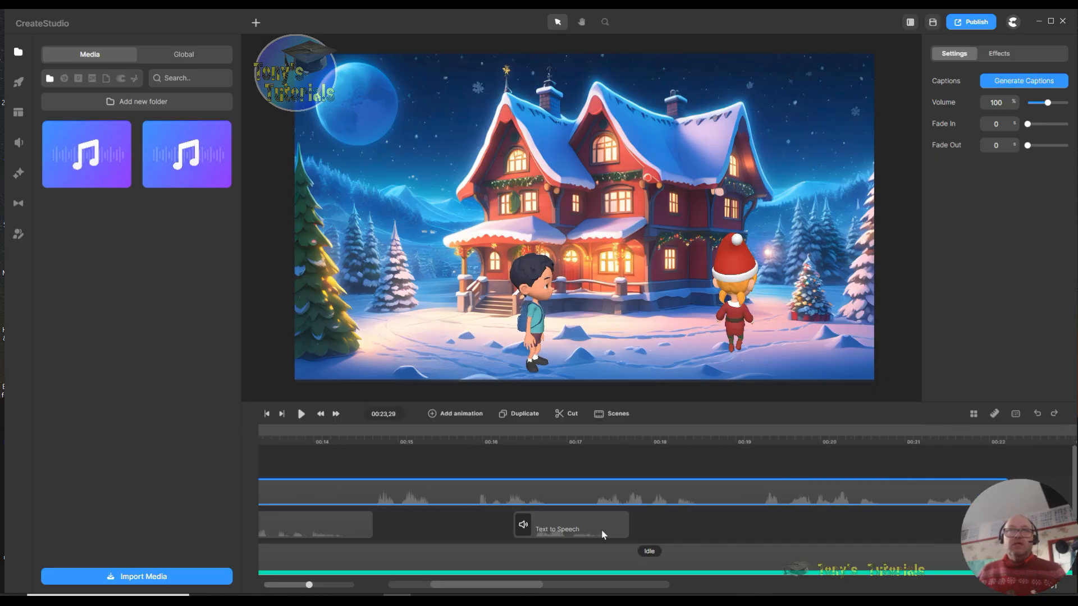
click(514, 442)
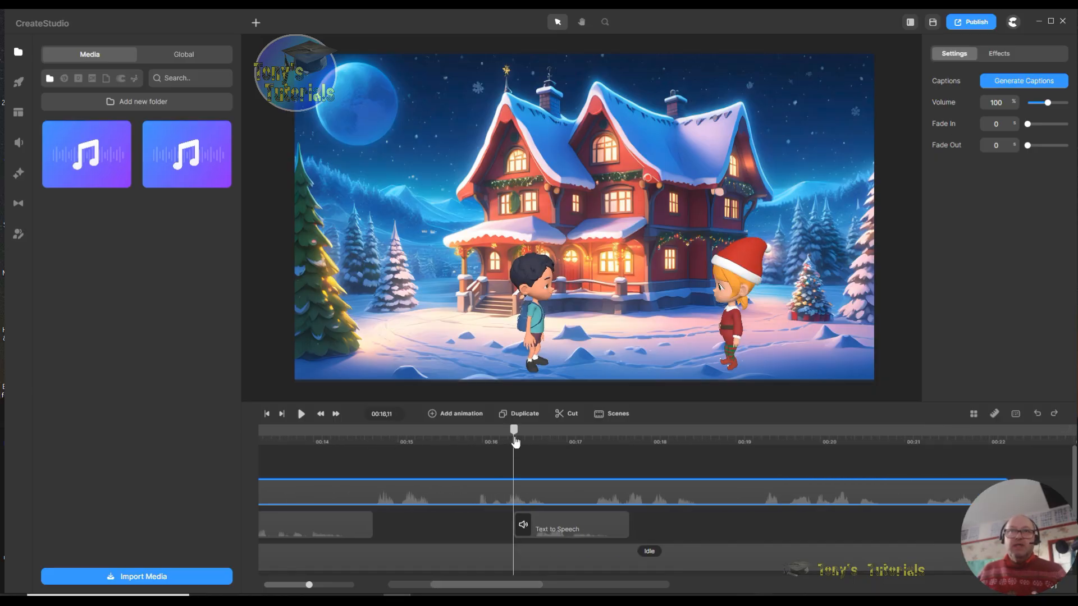
drag(514, 429, 587, 446)
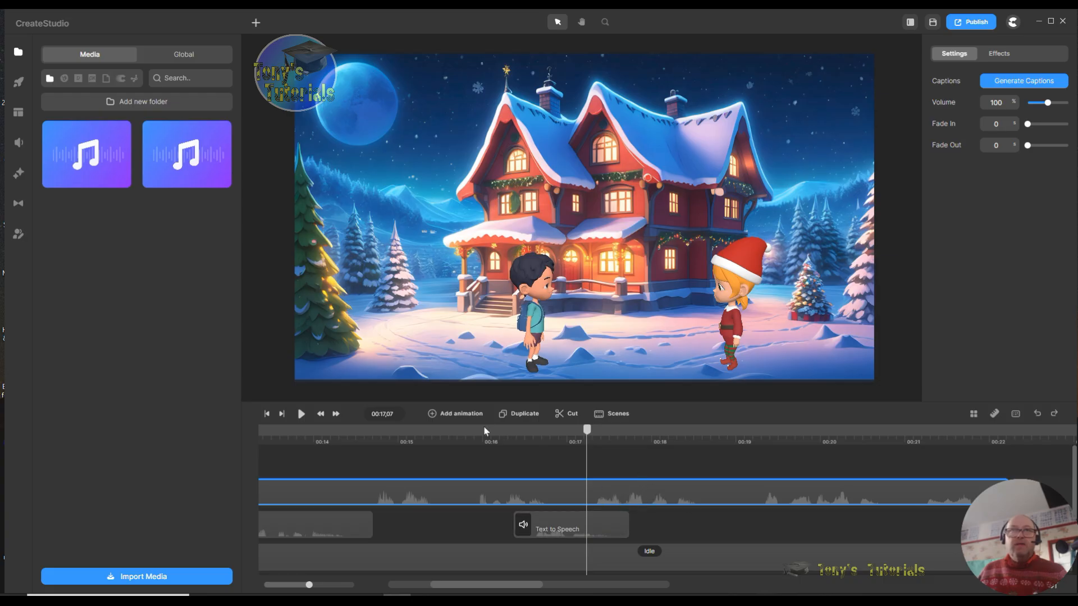
click(577, 417)
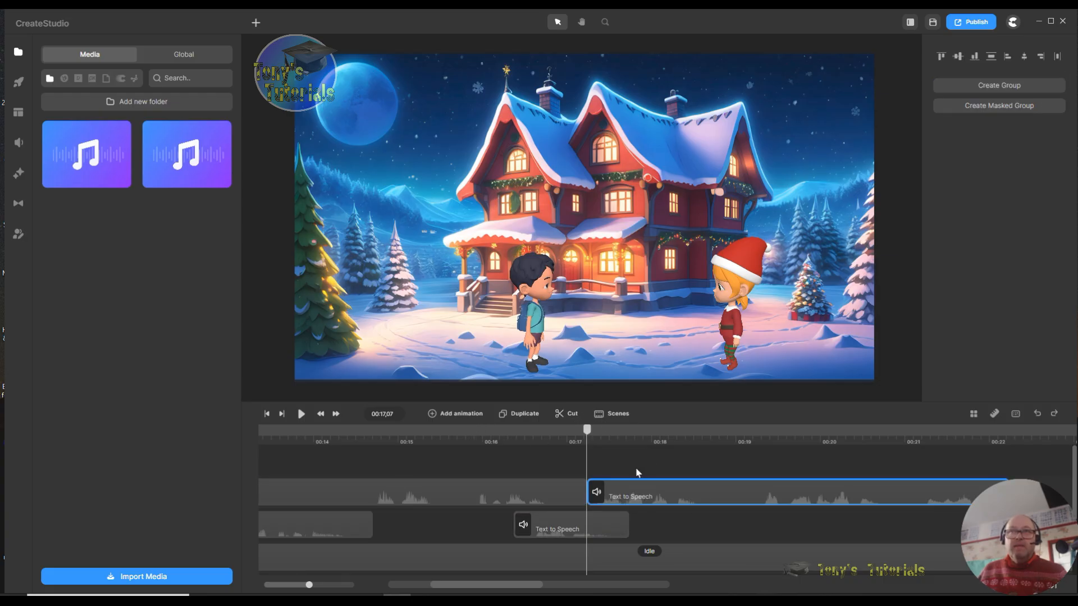
- Shift the second part of the boy's speech to about 17.9 seconds and the elf girl's last speech clip to about 16.6 seconds
drag(679, 492, 717, 486)
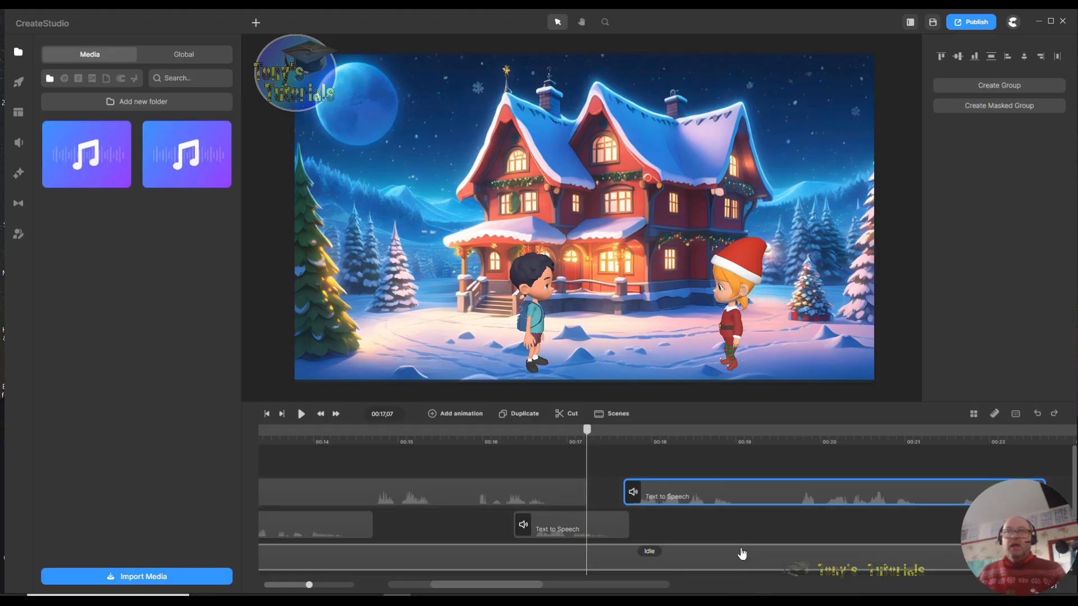
drag(702, 486, 723, 484)
drag(609, 520, 635, 520)
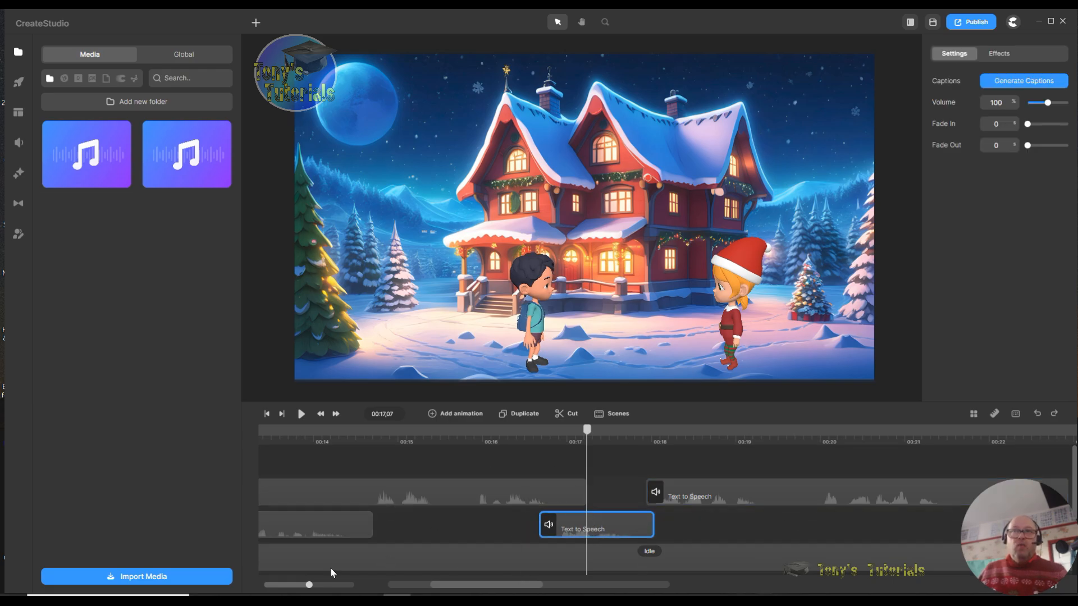
- Lip-sync the first part of the split speech clip with the boy character
mouse_move(502, 589)
mouse_down()
mouse_move(474, 592)
mouse_move(491, 593)
mouse_up()
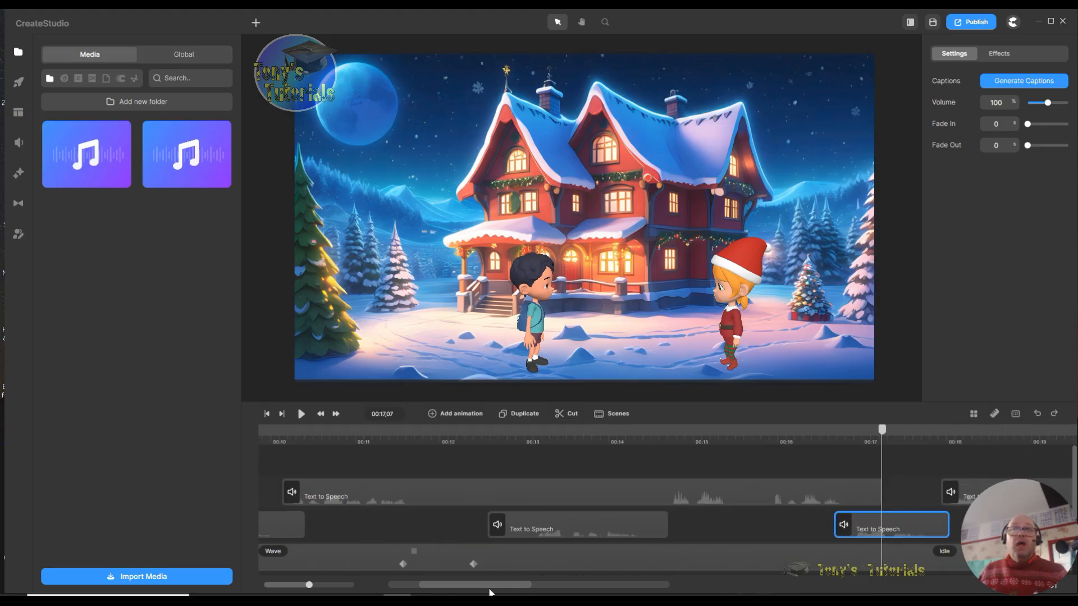
shift+click(592, 494)
right_click(598, 487)
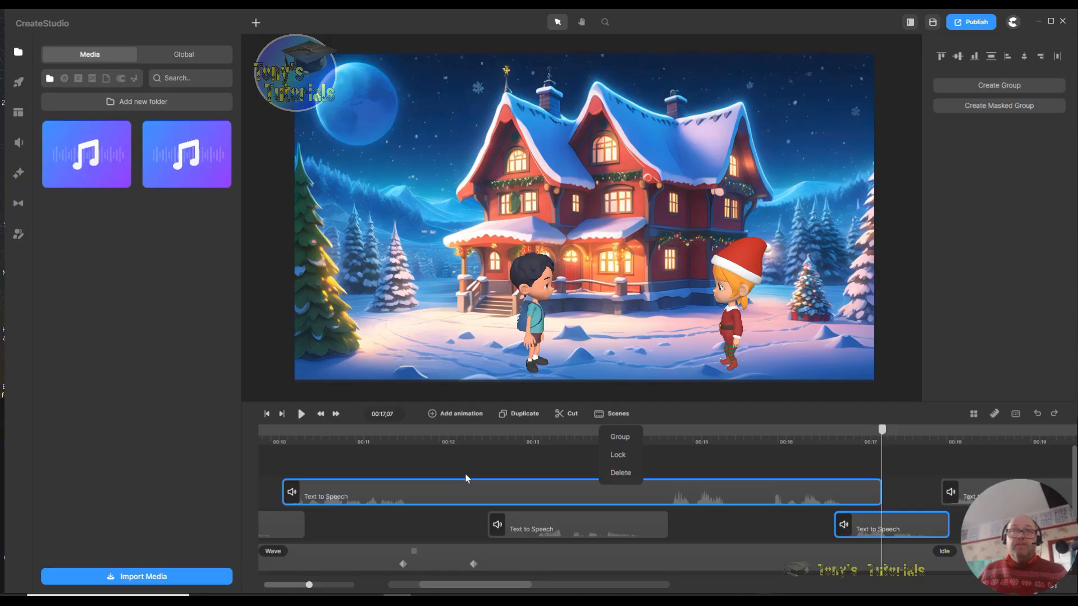
click(477, 488)
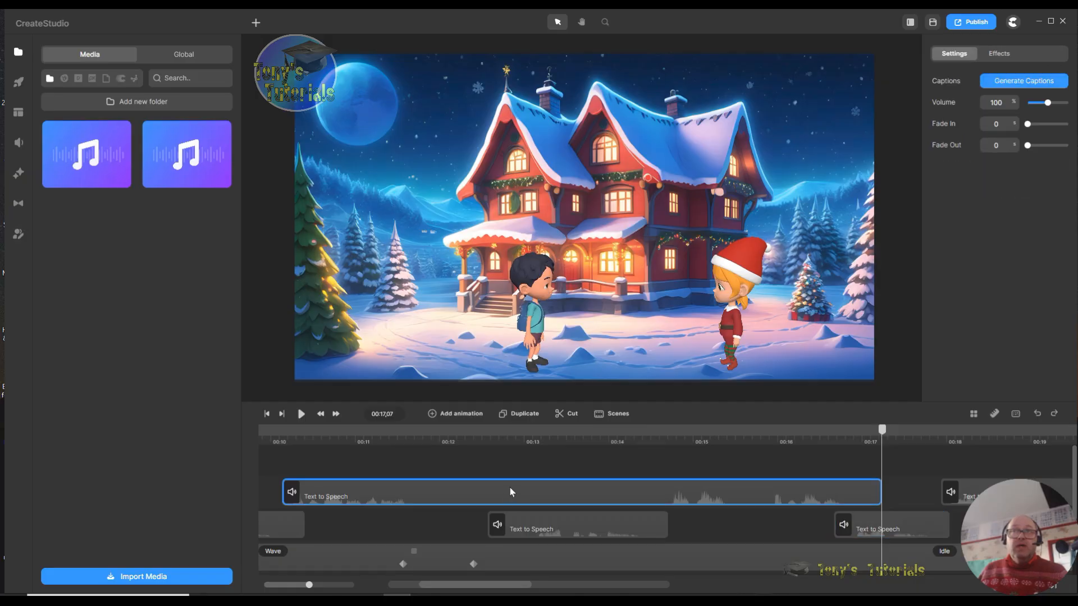
right_click(510, 487)
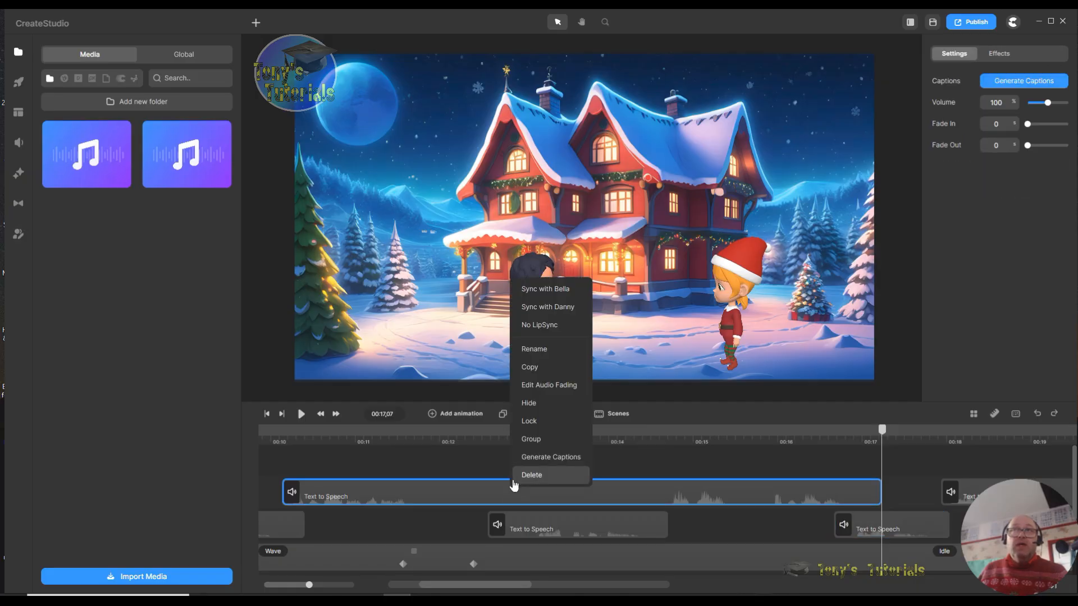
click(567, 307)
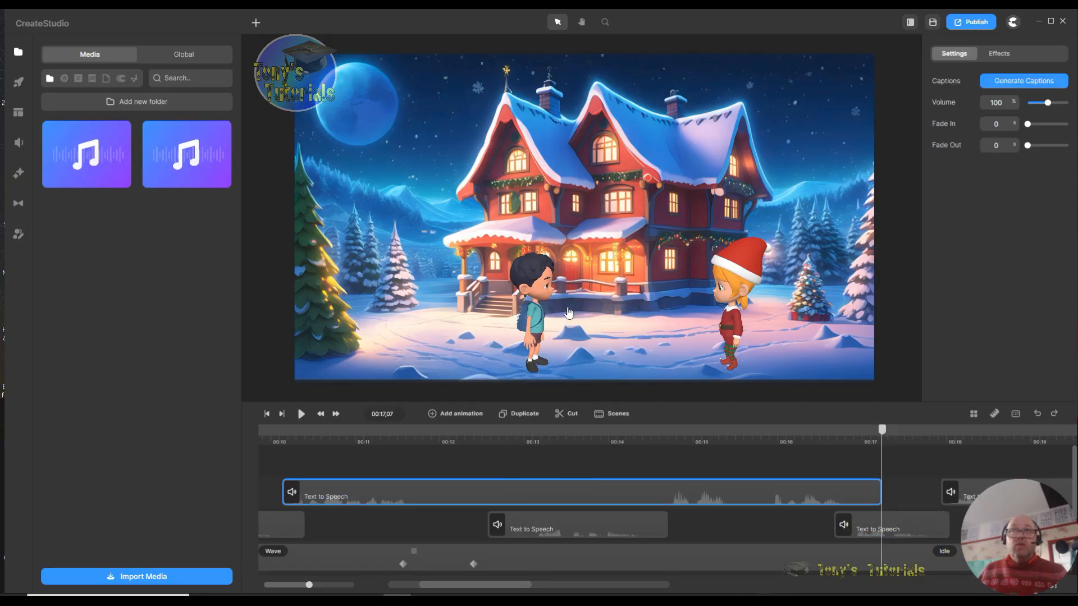
- Lip-sync the second part of the split speech clip with the boy character
click(968, 487)
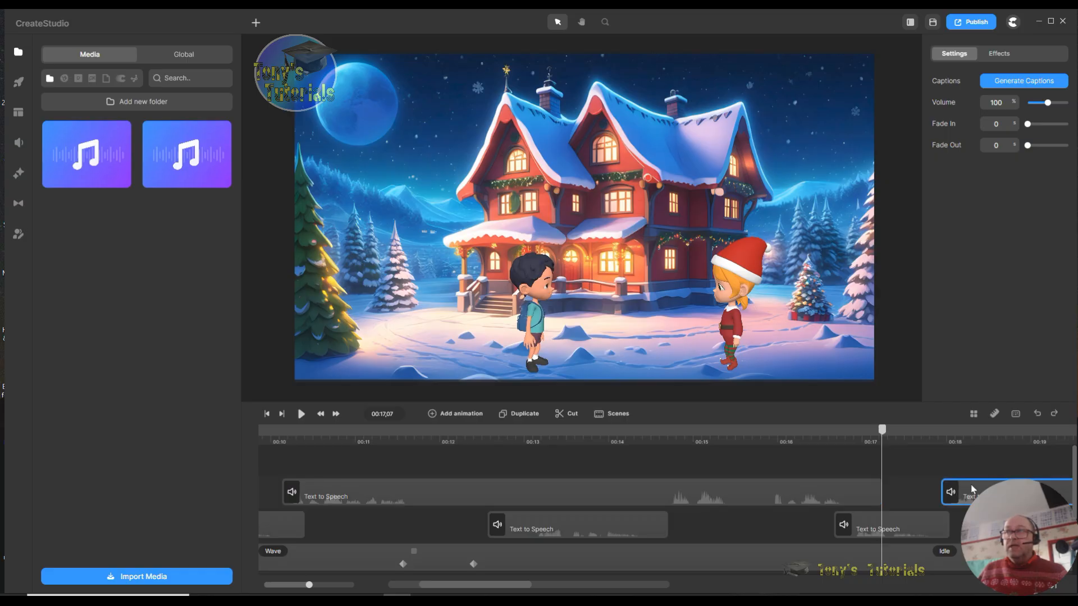
right_click(971, 488)
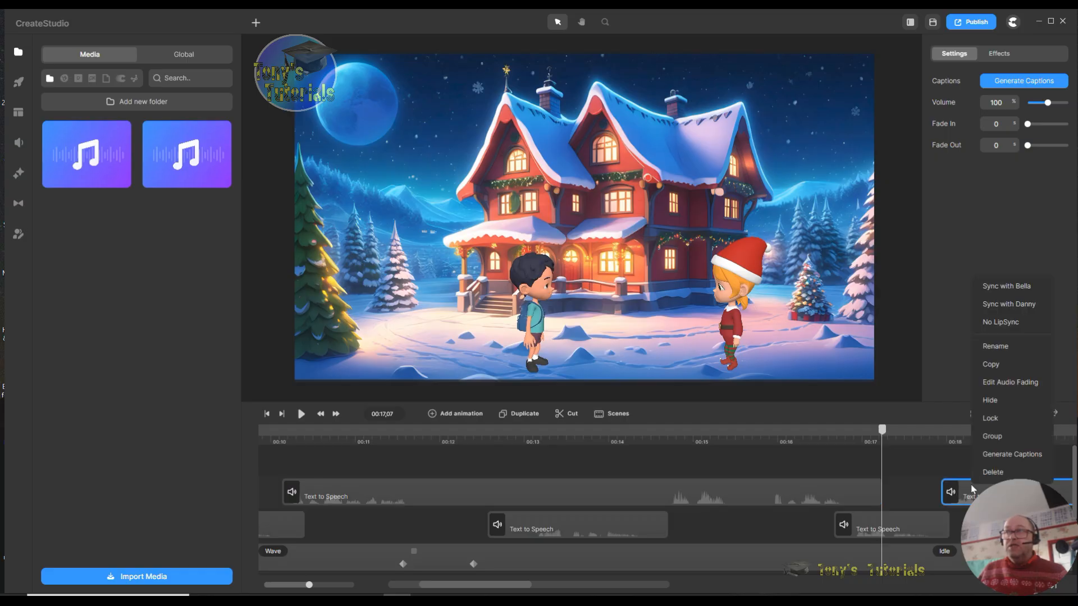
click(1021, 306)
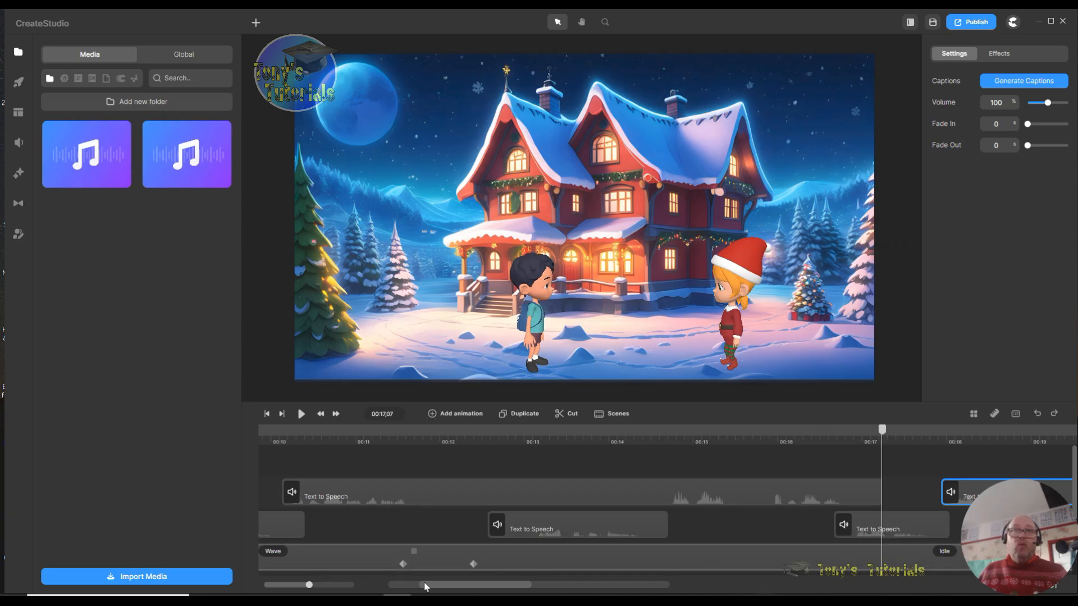
- Play the whole scene from the start to check the timing of the split and lip-synced speech clips
click(269, 417)
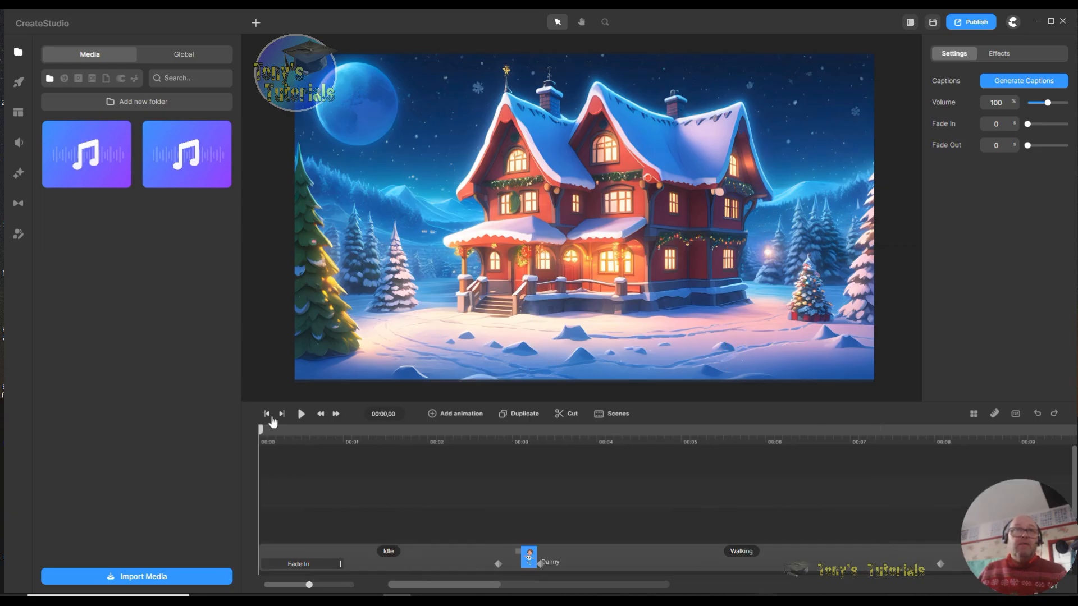
click(302, 417)
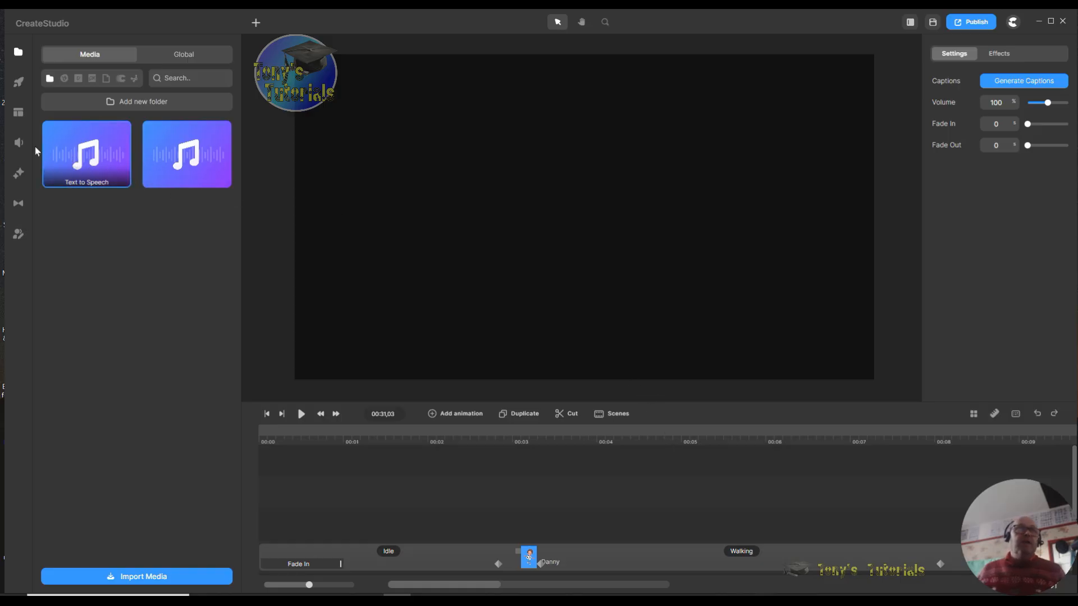
- Add the Christmas Cozy Vibe track from the Christmas music genre to the timeline, starting at 00:00
click(18, 142)
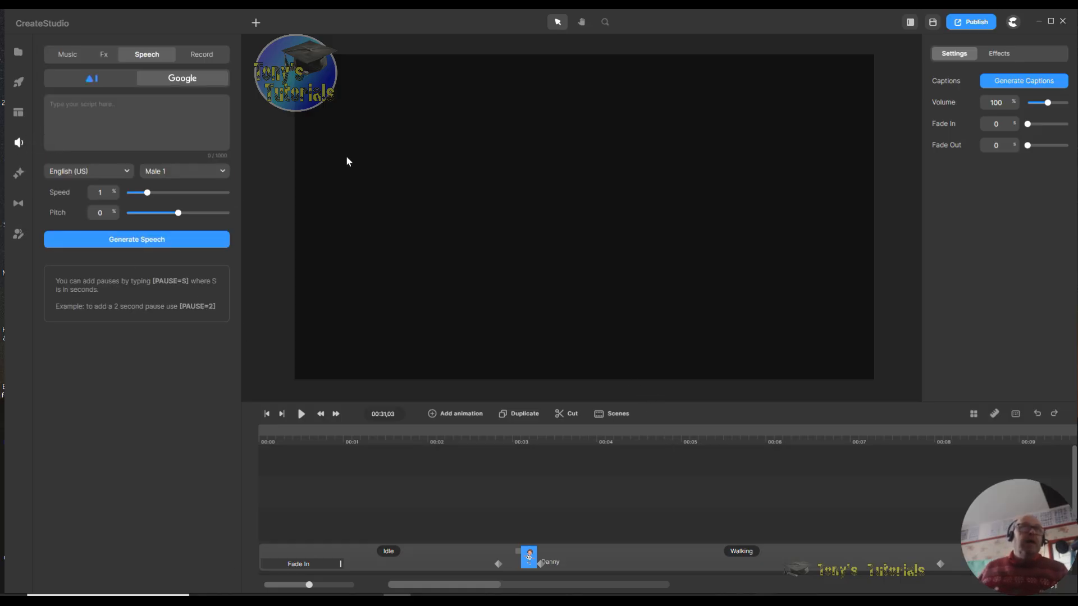
click(63, 51)
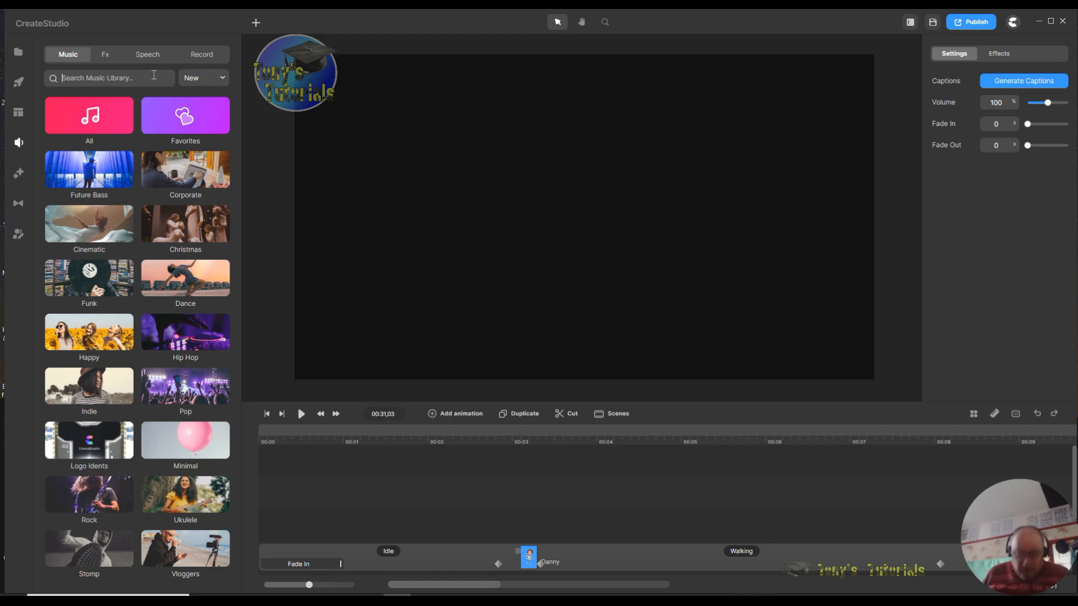
click(179, 241)
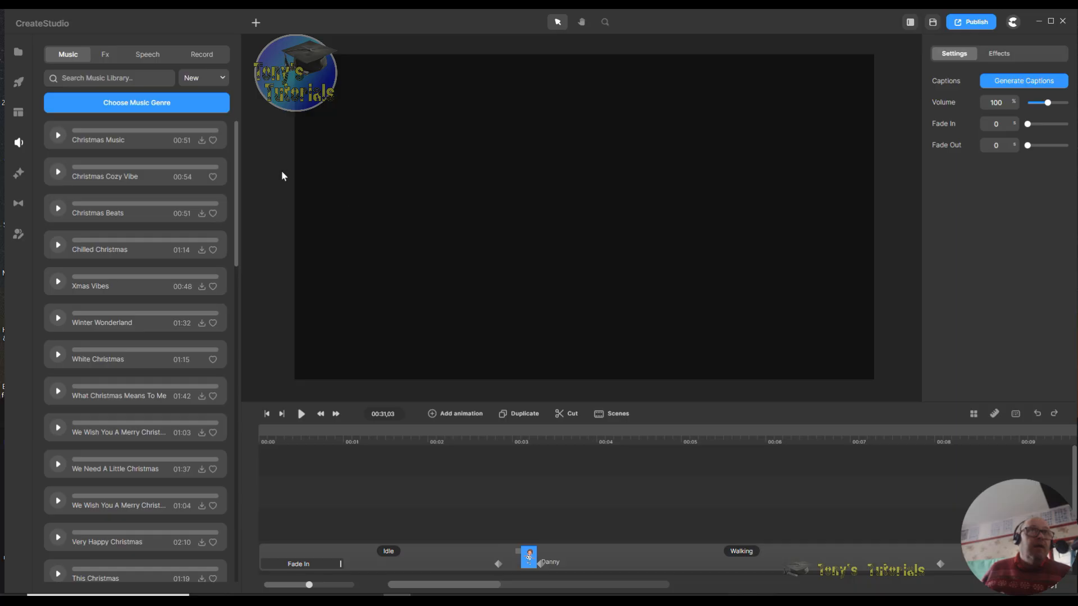
drag(111, 176, 276, 467)
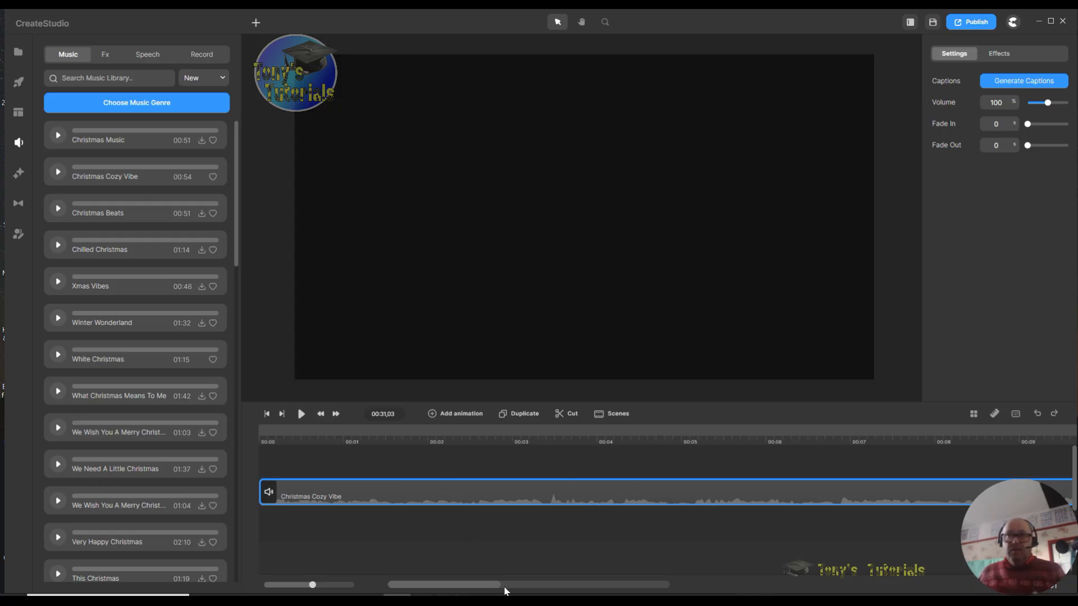
- Split the Christmas Cozy Vibe music at 00:30,00 and delete the part after the cut
drag(481, 584, 541, 584)
click(698, 513)
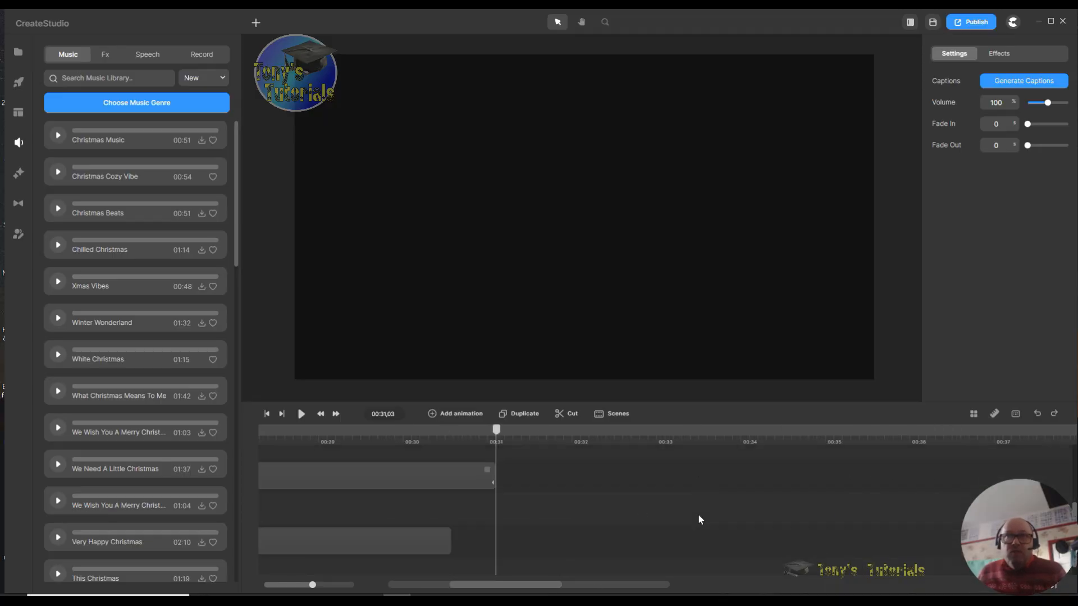
click(420, 438)
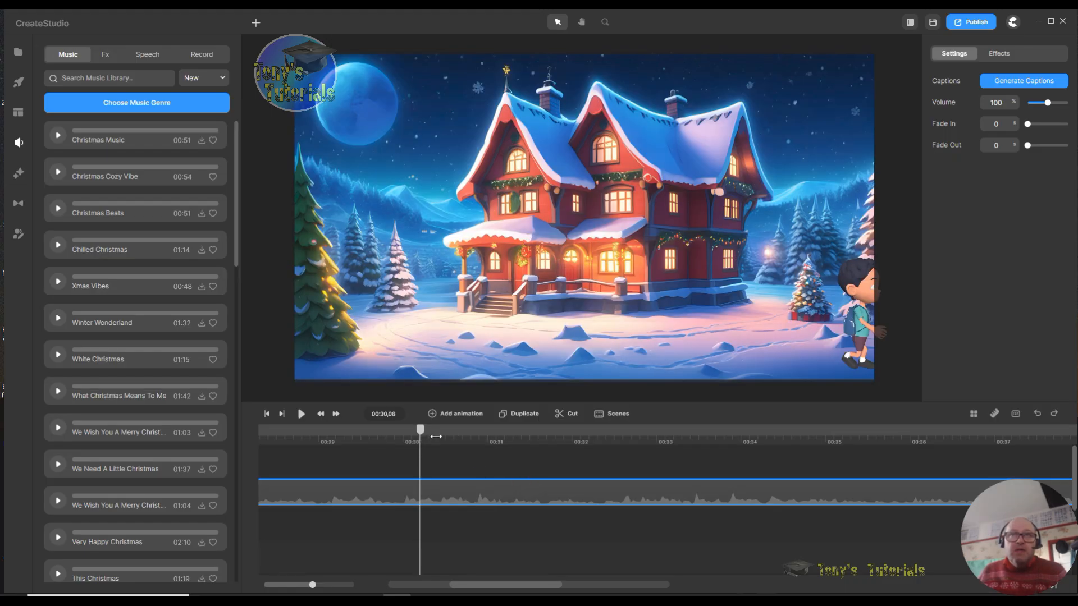
drag(423, 434, 407, 433)
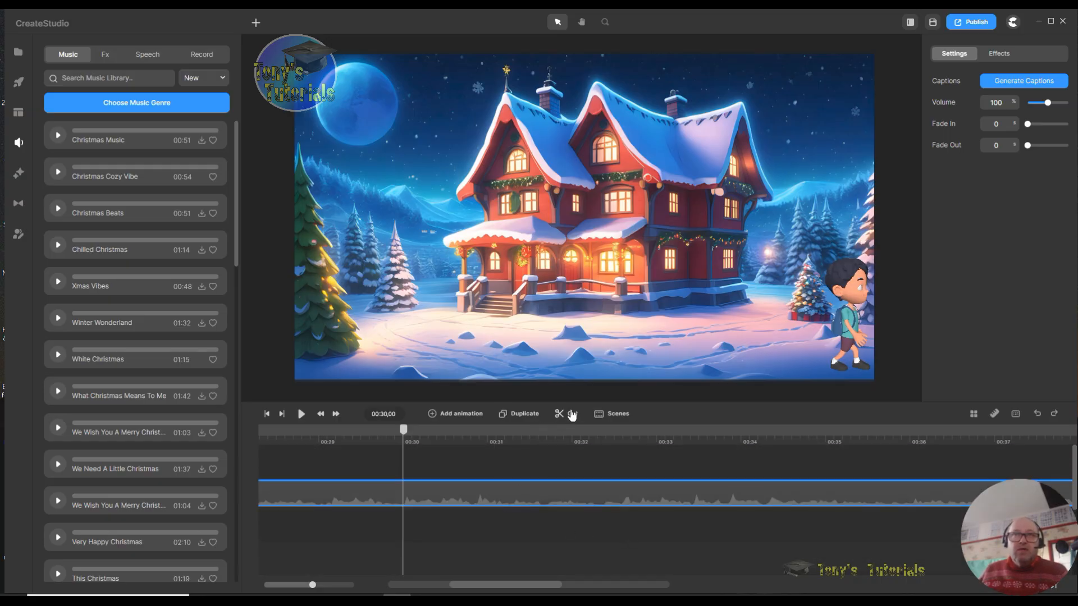
right_click(549, 490)
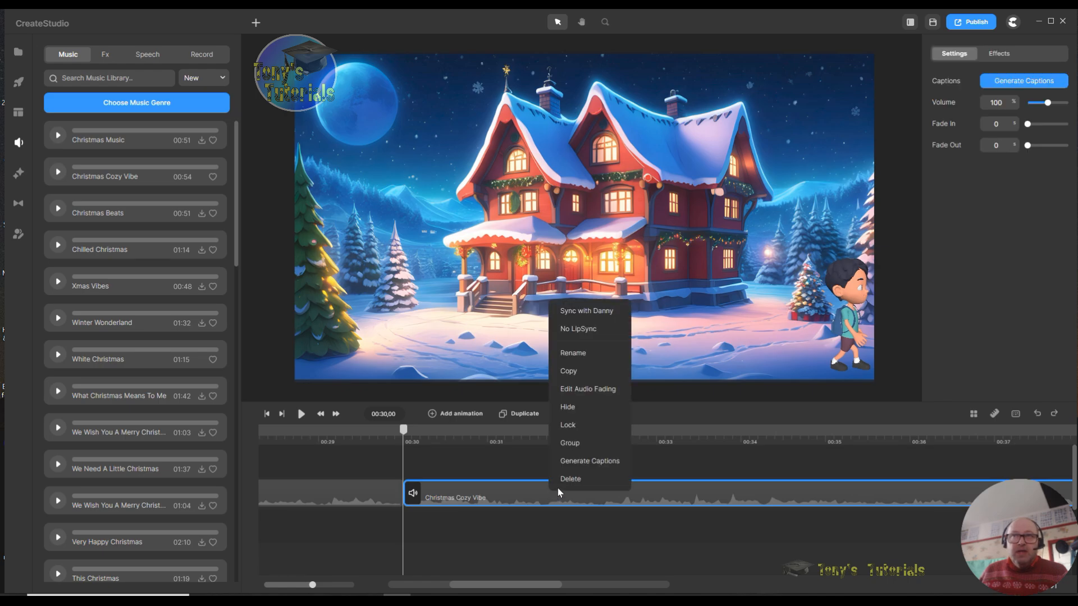
click(564, 486)
- Give the remaining Christmas Cozy Vibe clip a 2.7-second fade out
click(349, 489)
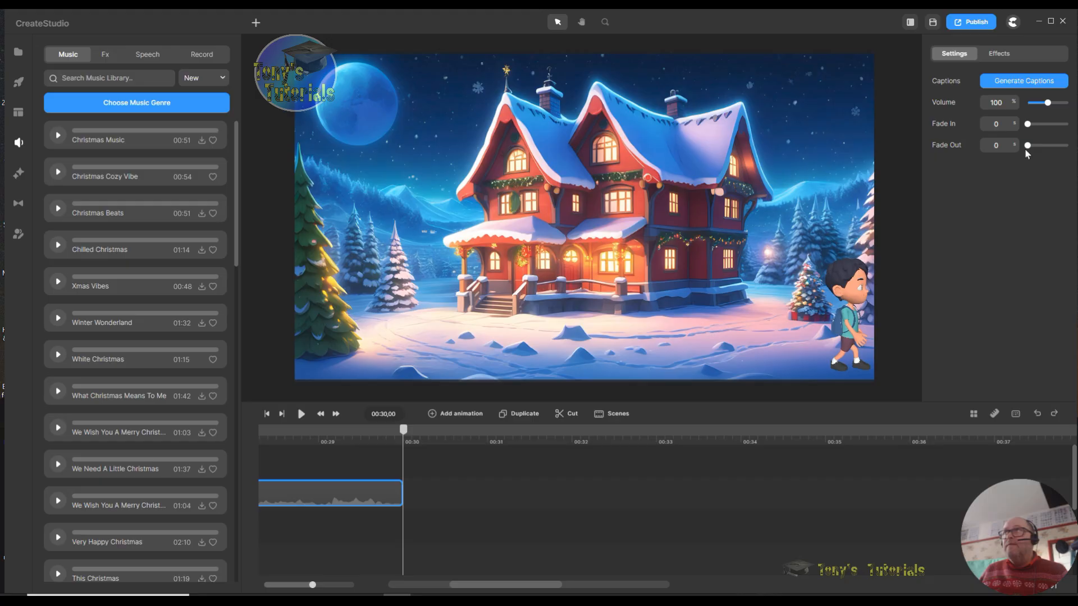
drag(1030, 145, 1034, 146)
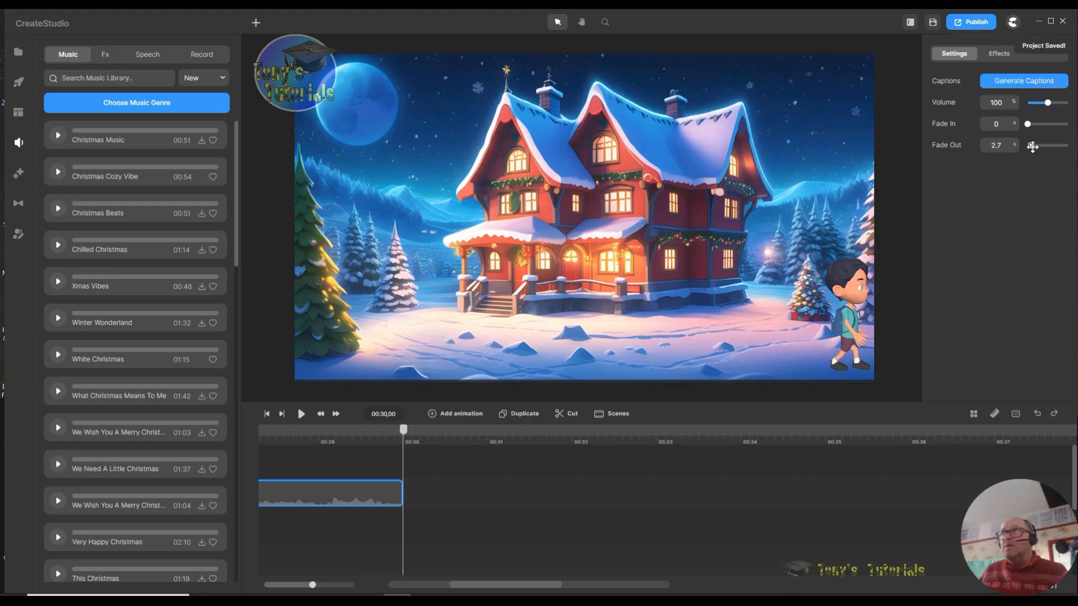
click(724, 502)
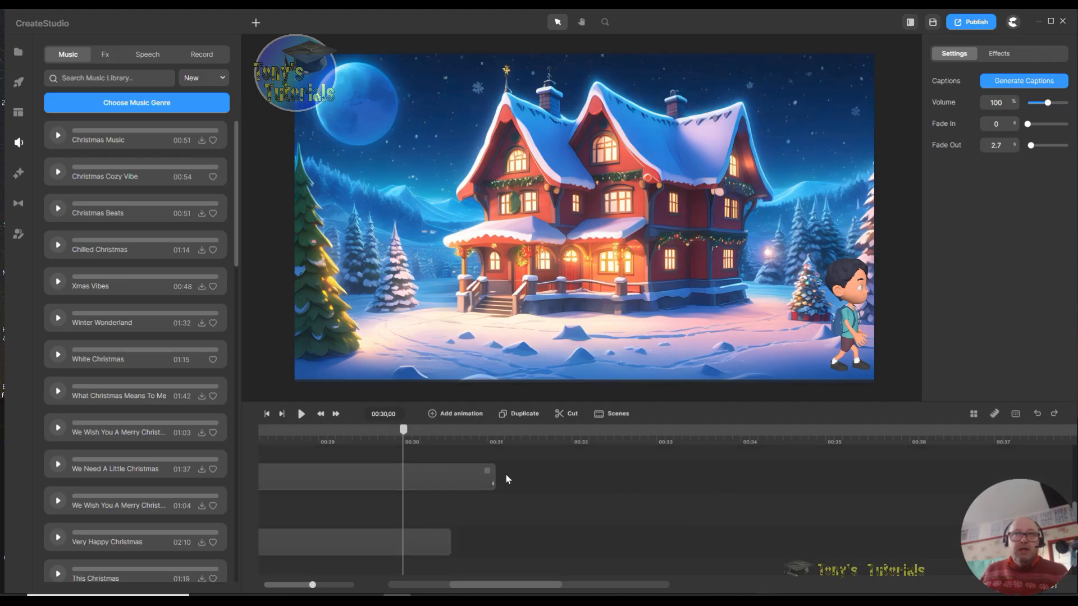
- Split the boy character's clip at 00:29,29 and delete the leftover part after the cut
drag(490, 484, 401, 484)
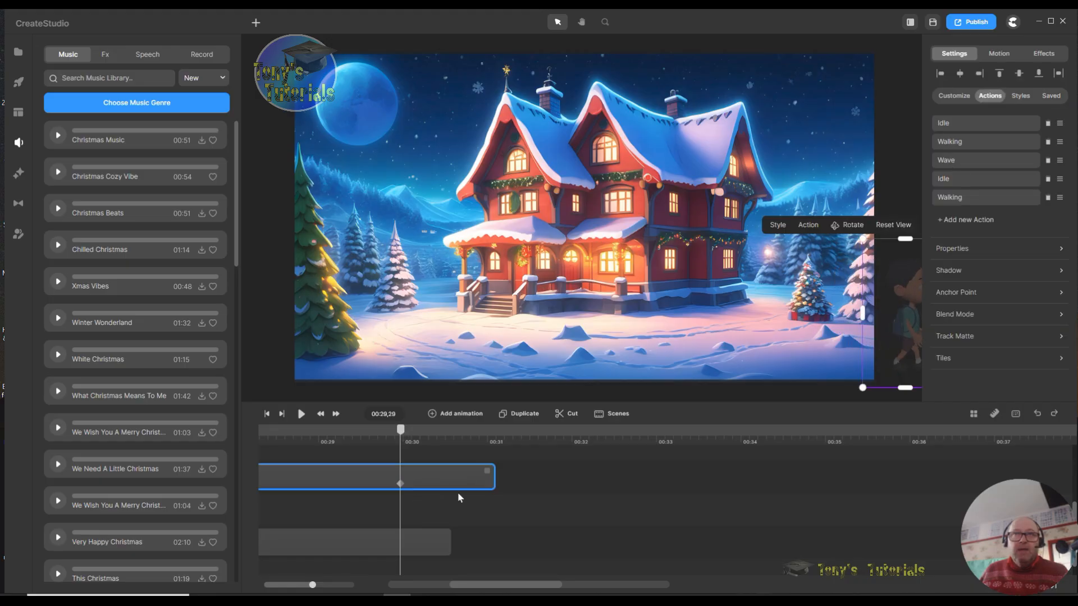
click(568, 416)
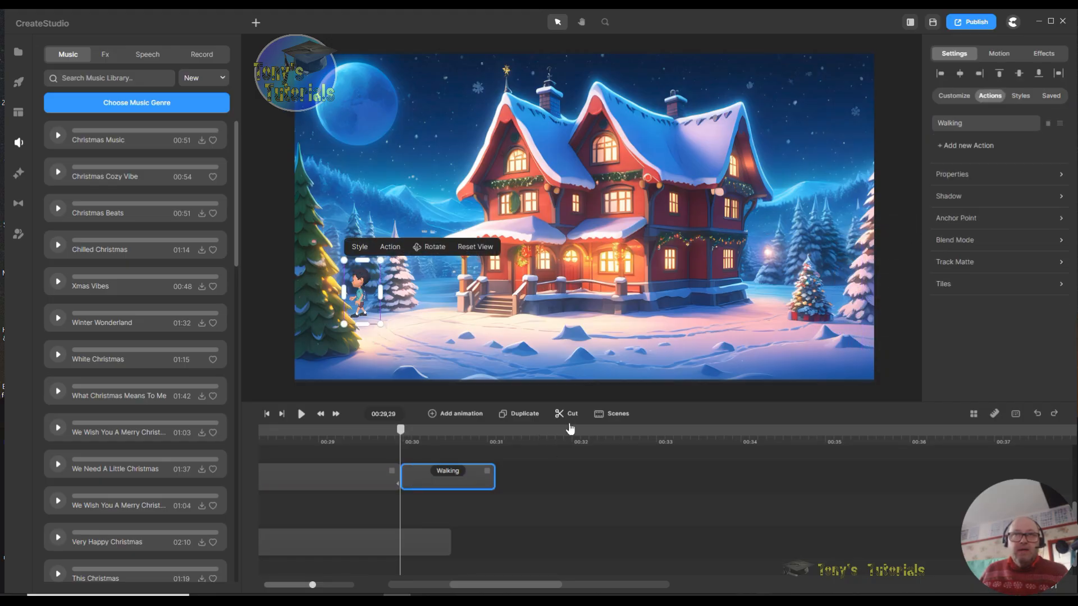
right_click(438, 481)
click(473, 468)
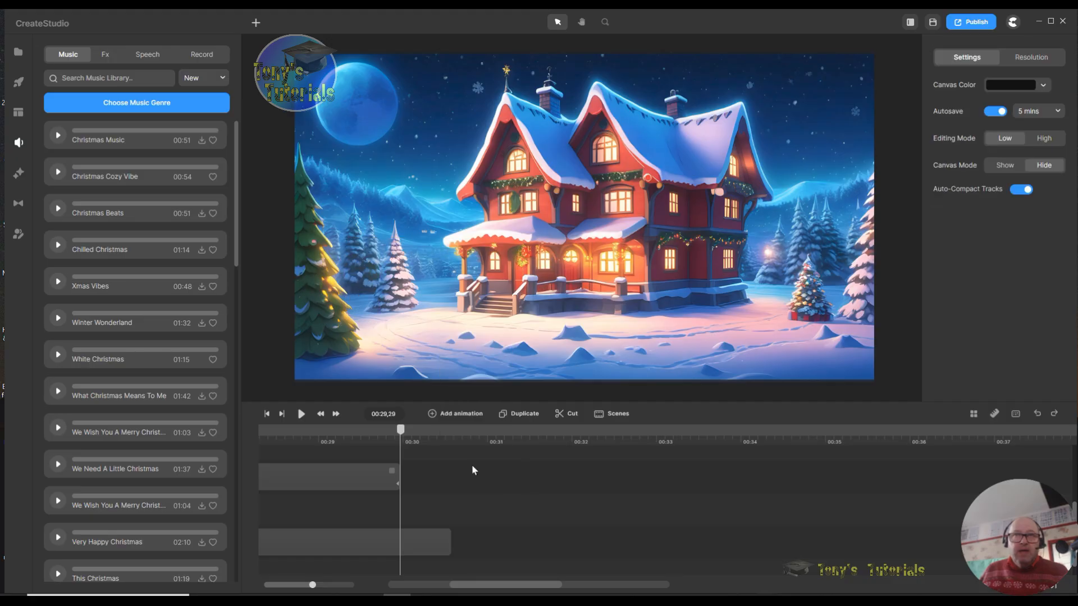
- Cut the background house image at 00:29,29 and delete its remaining end piece
click(429, 551)
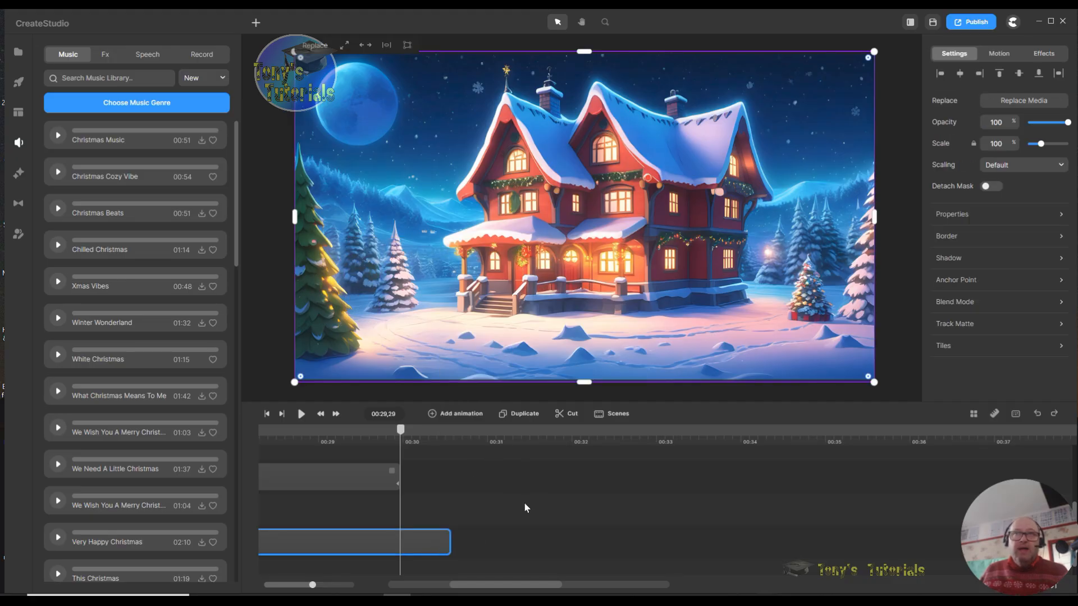
click(569, 416)
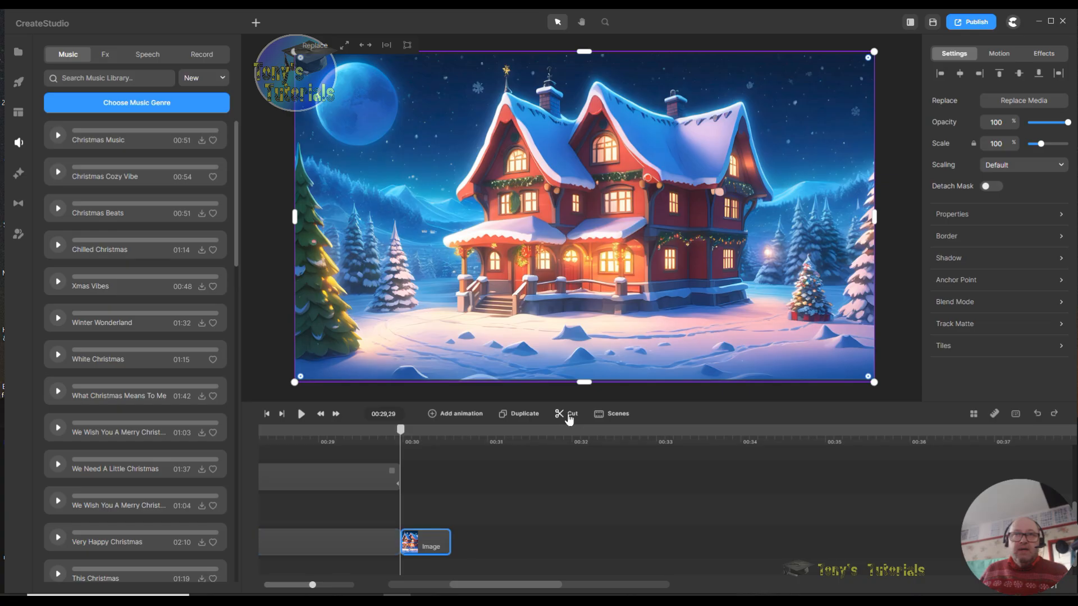
right_click(444, 538)
click(472, 520)
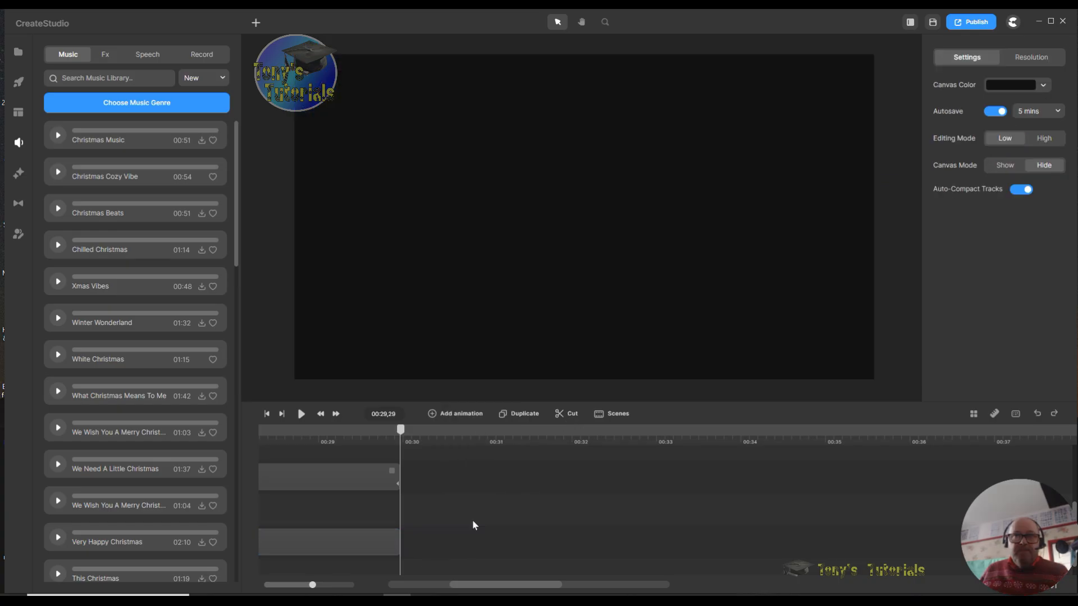
- Play the trimmed scene from the start to check the music against the speech
drag(544, 584, 430, 590)
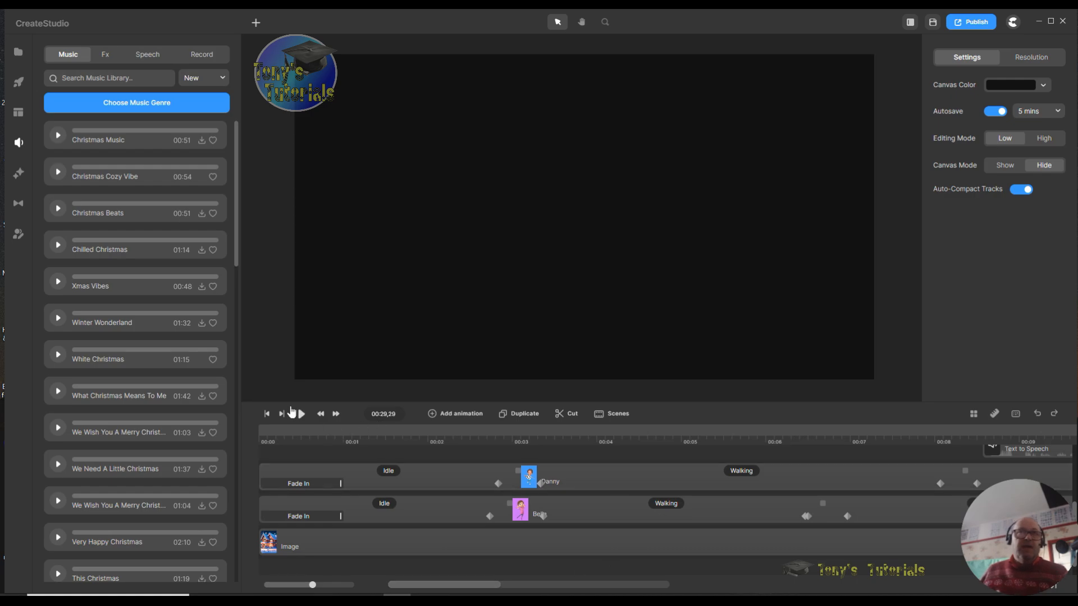
click(267, 414)
click(301, 414)
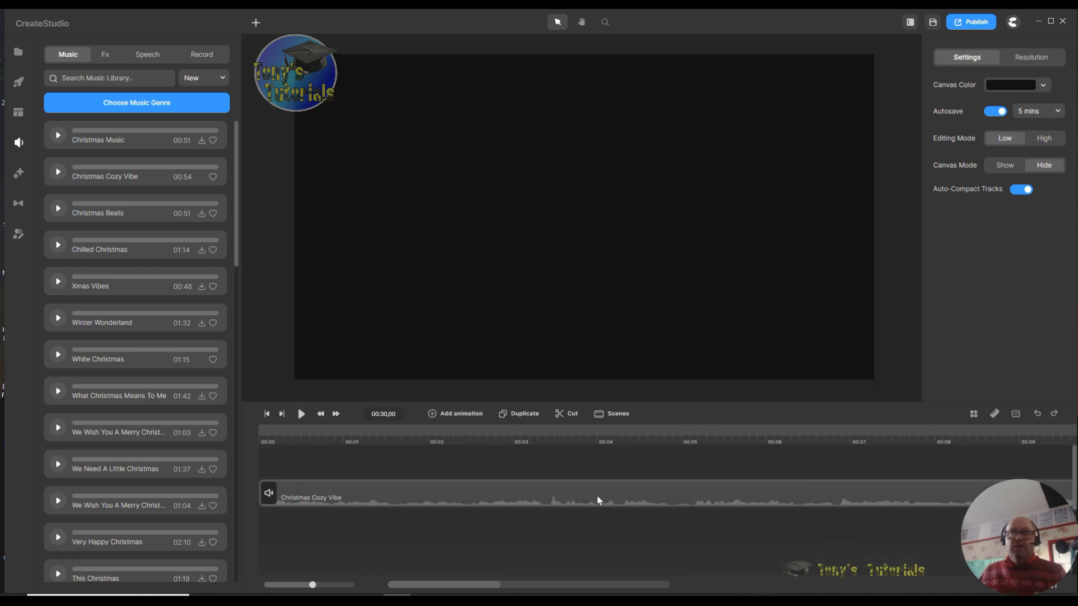
- Lower the Christmas Cozy Vibe music volume to 21% and play the scene again from the start
click(600, 493)
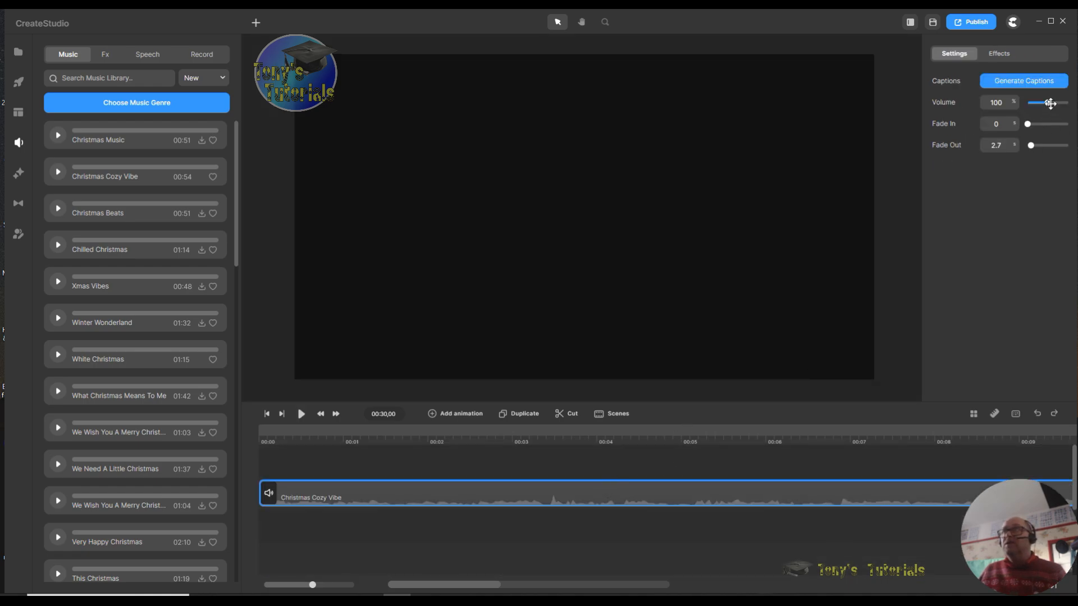
drag(1048, 104, 1043, 104)
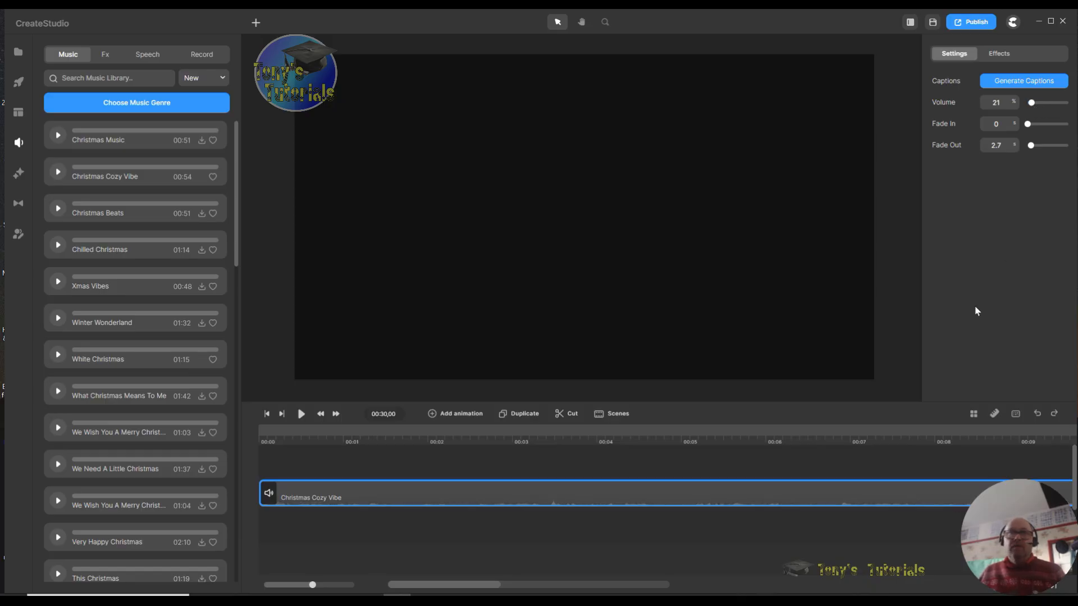
click(281, 414)
click(301, 414)
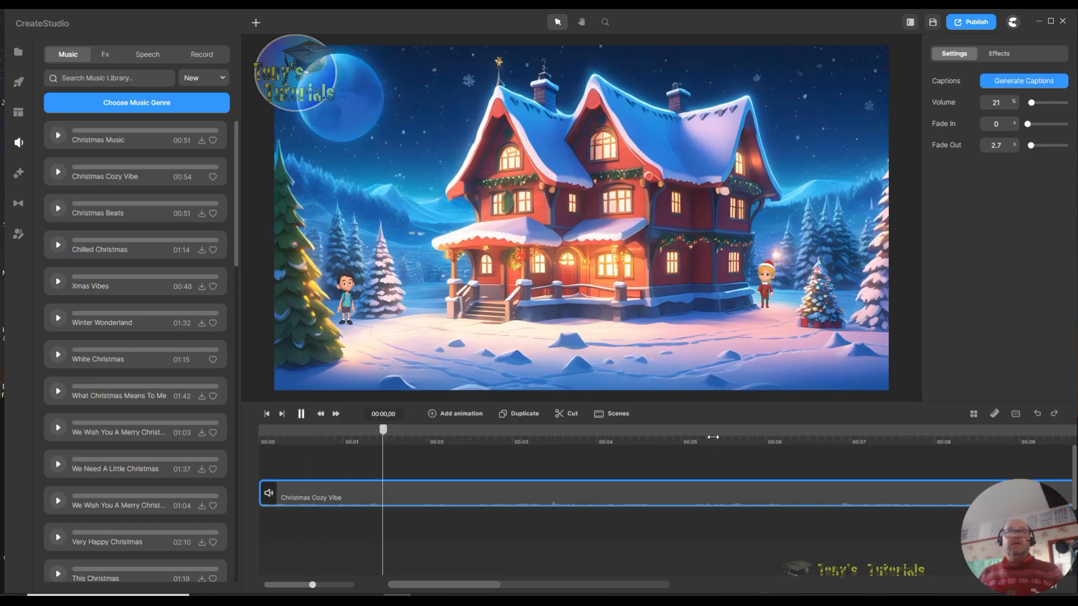